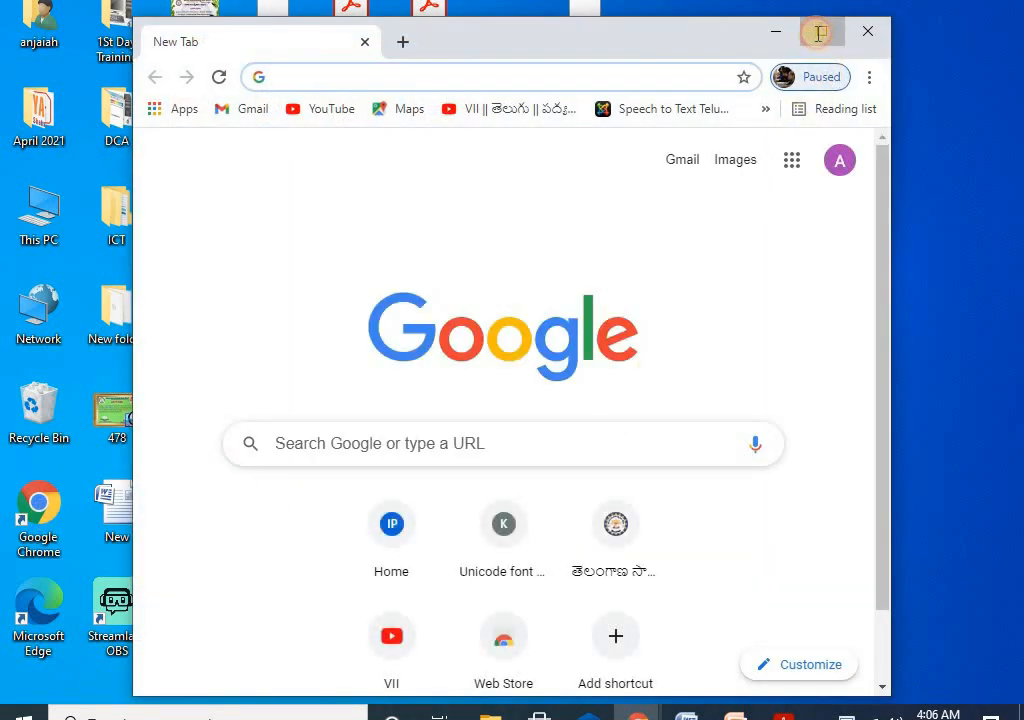
Step: Maximize Chrome and load the TSAR home page at 183.82.97.97:8020/tsarts from the pasted address
{"action": "left_click", "coordinate": [822, 34]}
{"action": "left_click", "coordinate": [372, 30]}
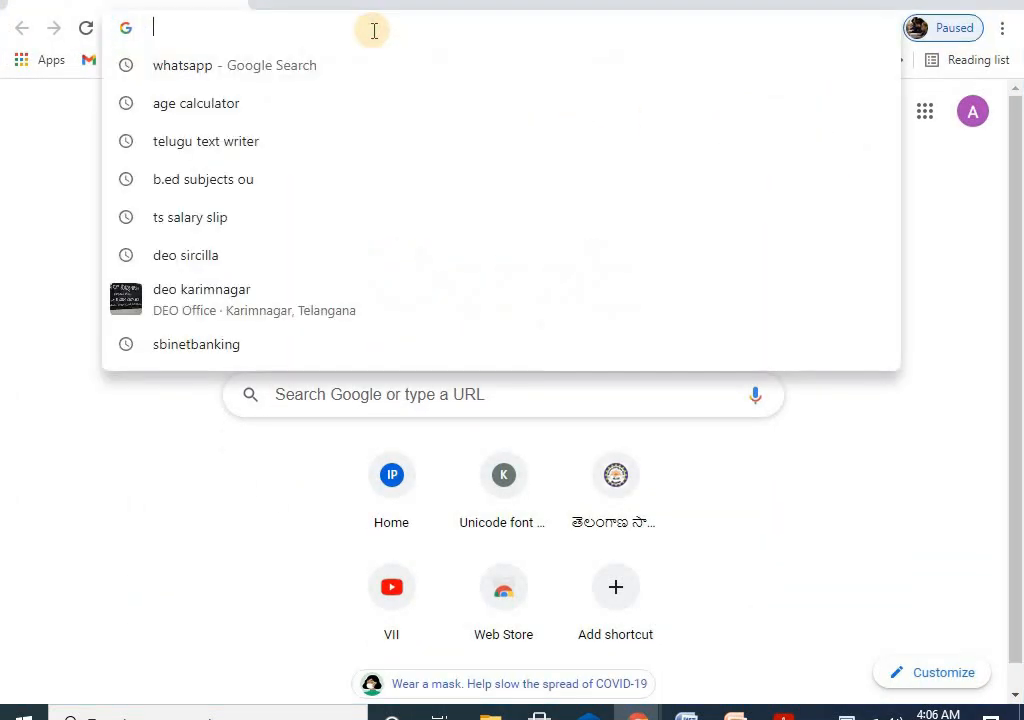
{"action": "right_click", "coordinate": [372, 36]}
{"action": "left_click", "coordinate": [437, 166]}
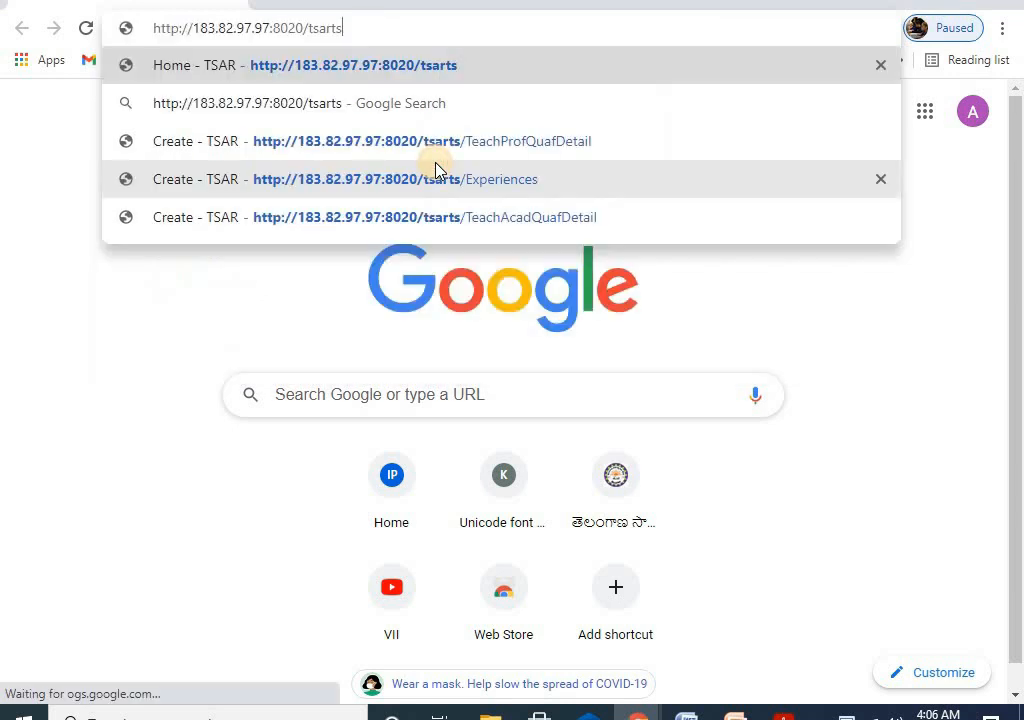
{"action": "left_click", "coordinate": [355, 67]}
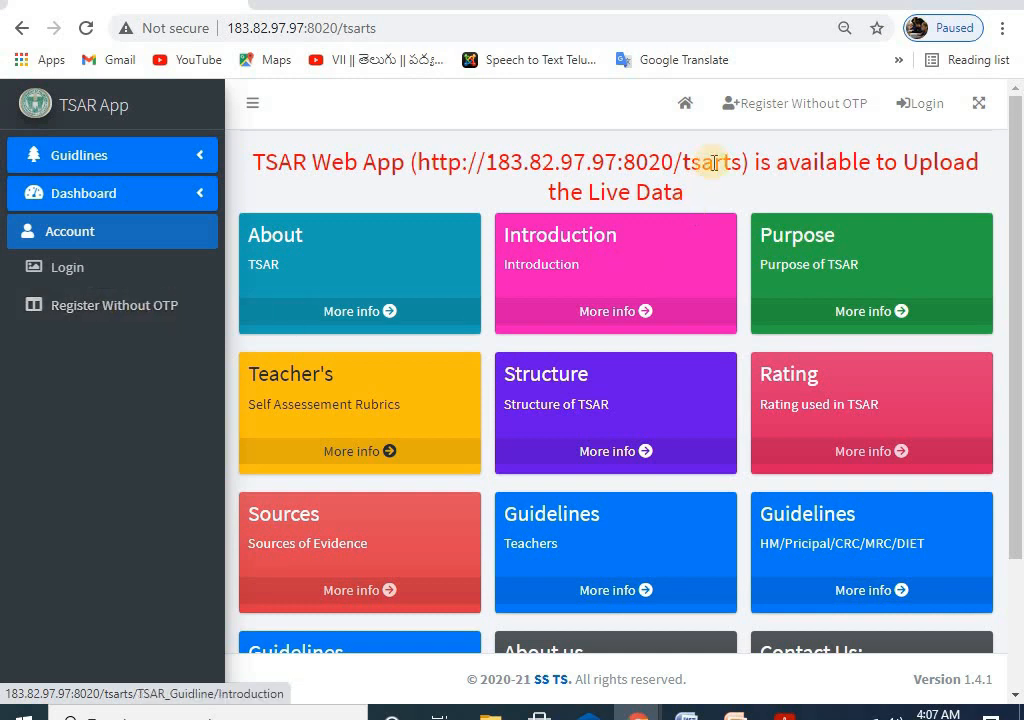
Step: Open the Register Without OTP form and enter the account e-mail in Email Id and Confirm Email
{"action": "left_click", "coordinate": [797, 104]}
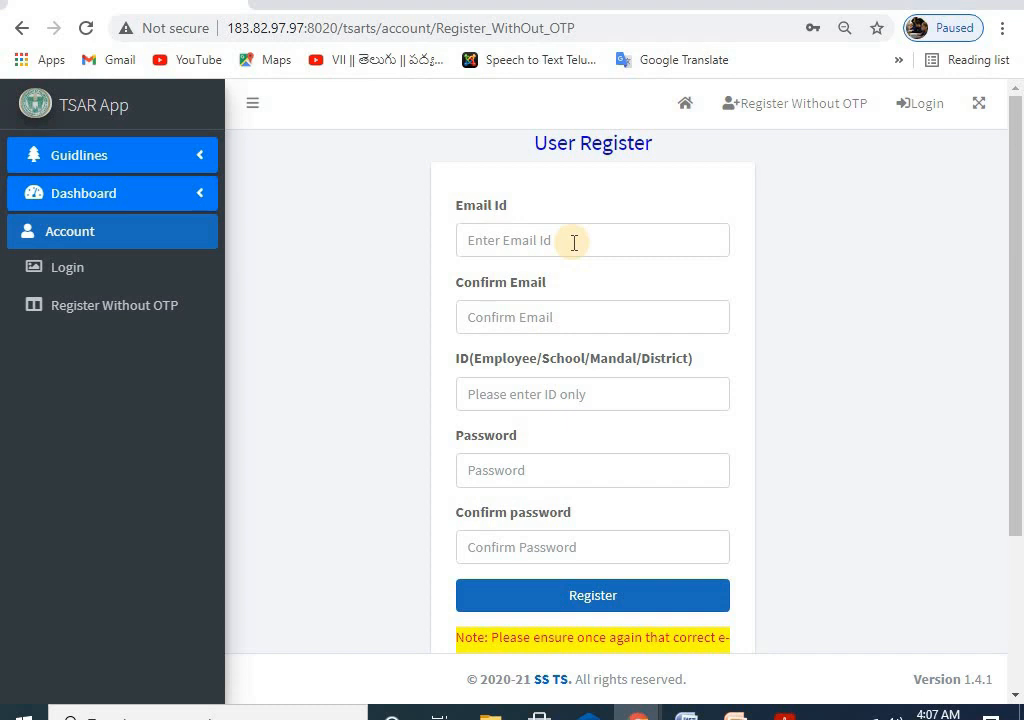
{"action": "left_click", "coordinate": [574, 242]}
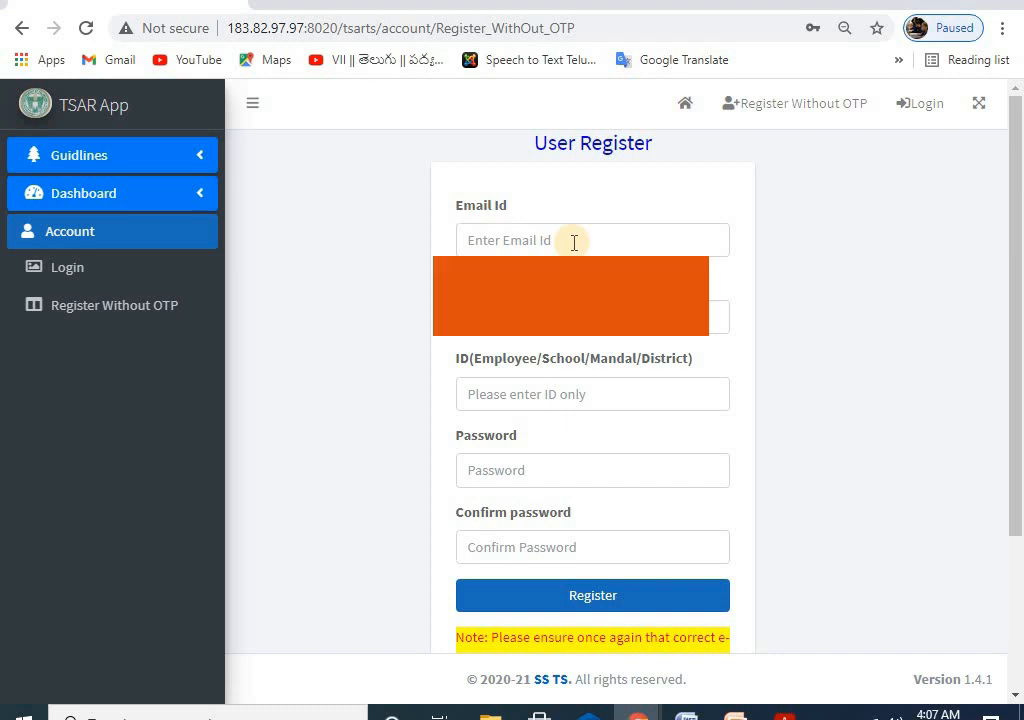
{"action": "left_click", "coordinate": [570, 241]}
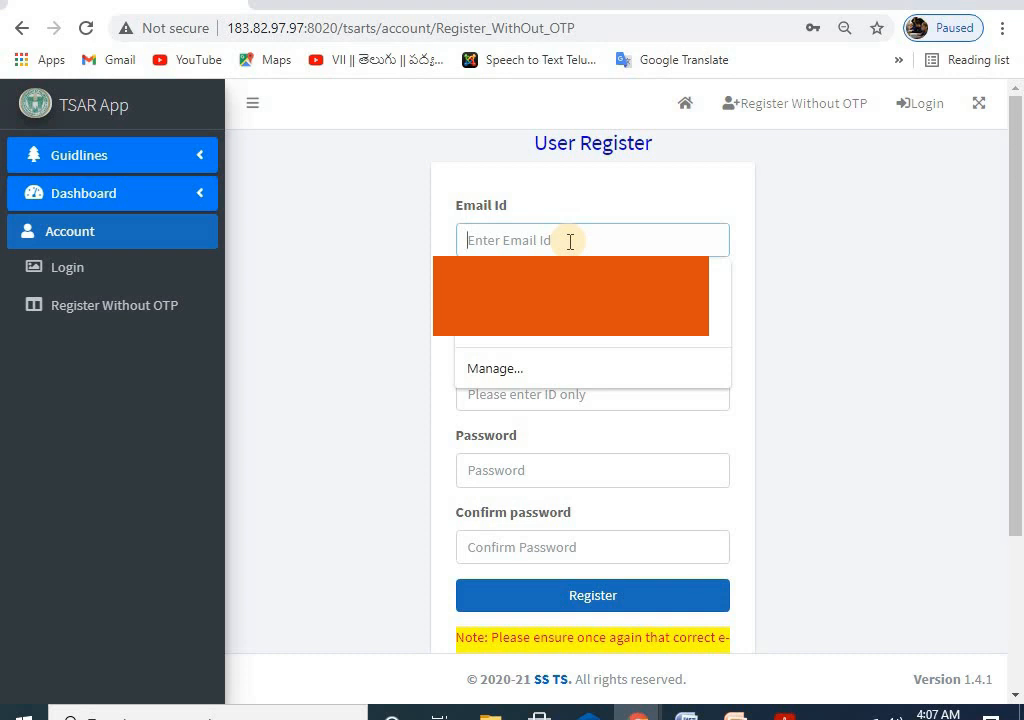
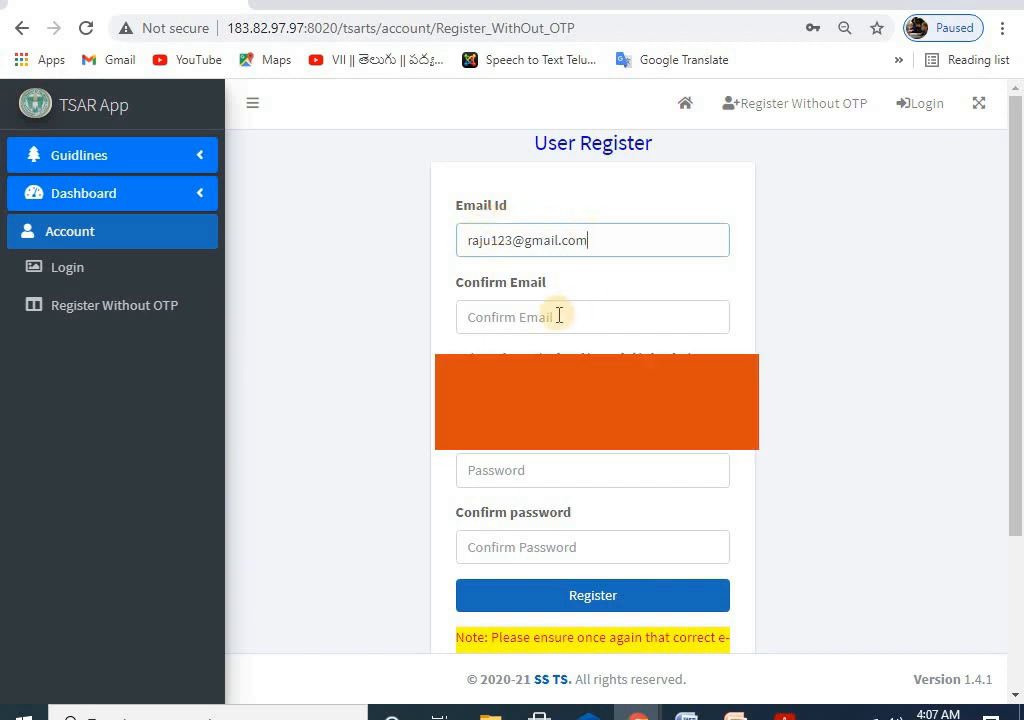
{"action": "left_click", "coordinate": [559, 315]}
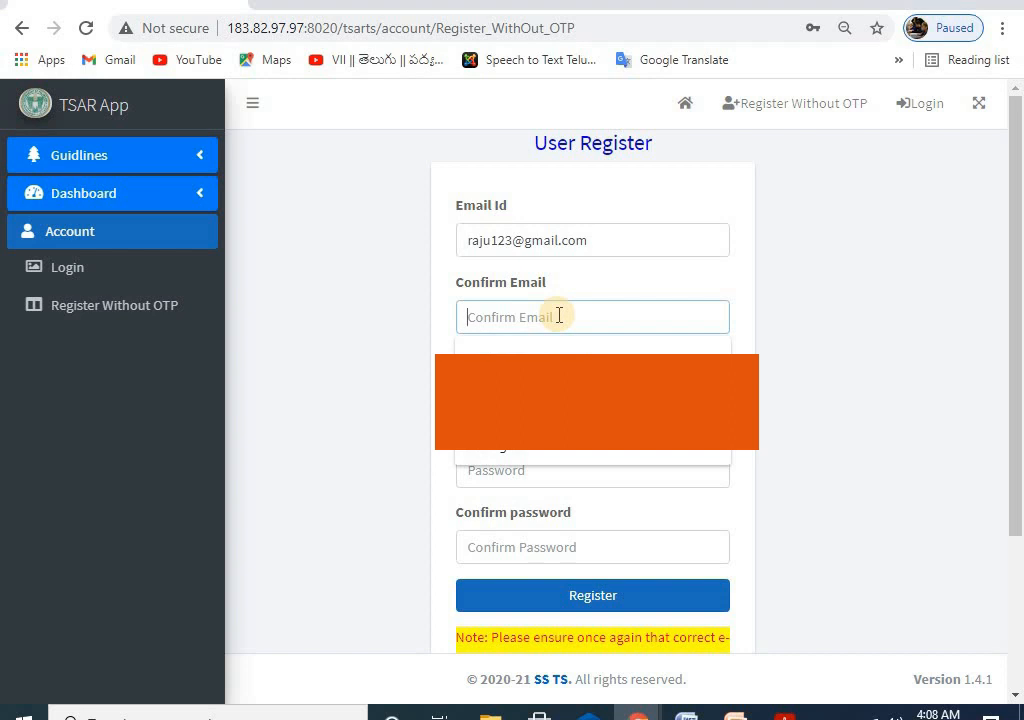
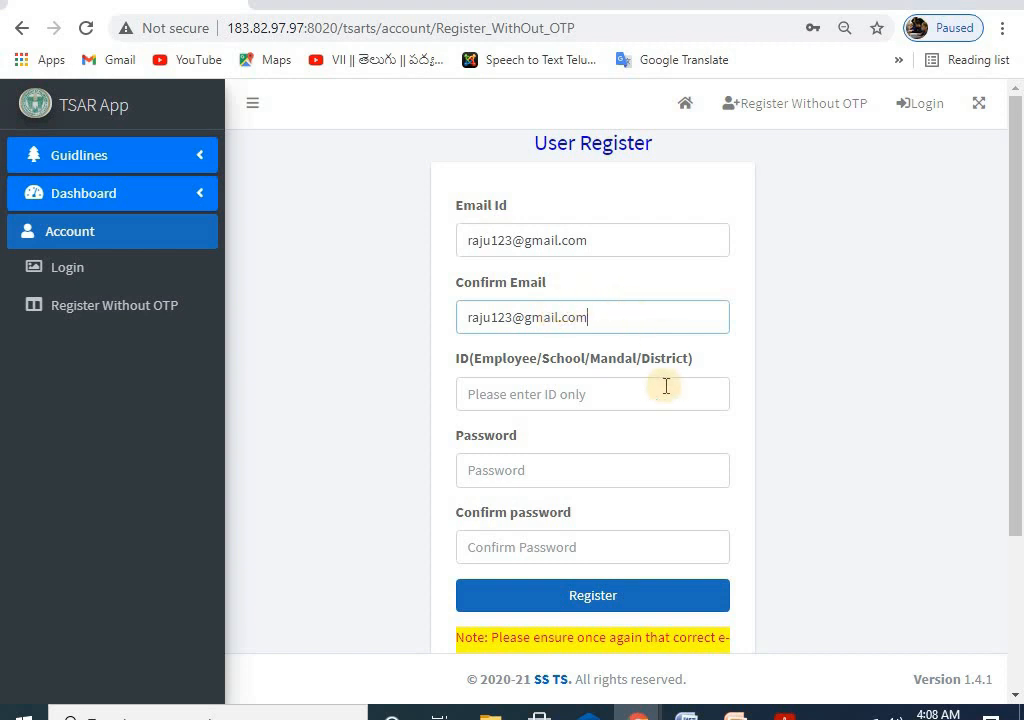
Step: Enter the employee ID and move to Password, triggering the ID-not-in-database check
{"action": "left_click", "coordinate": [663, 392]}
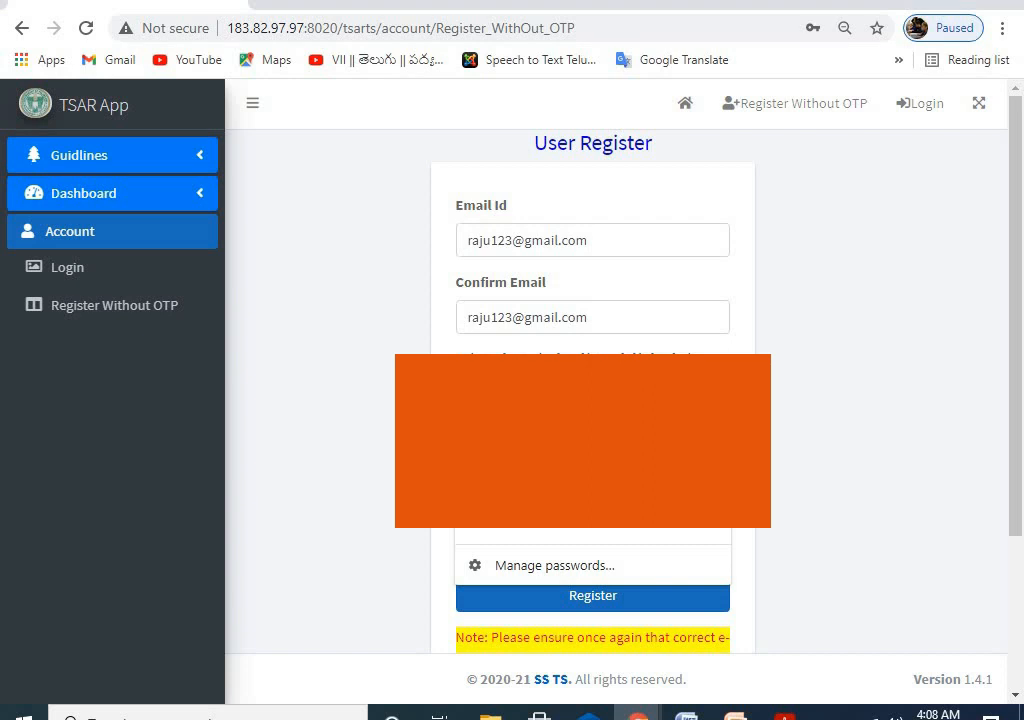
{"action": "type", "text": "r"}
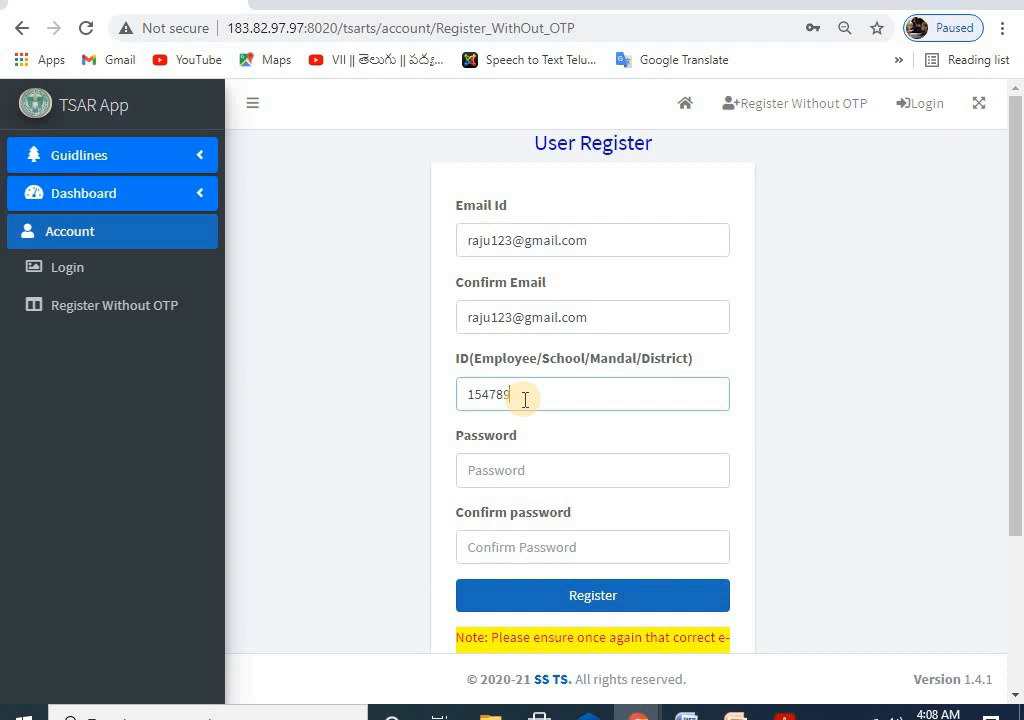
{"action": "left_click", "coordinate": [519, 467]}
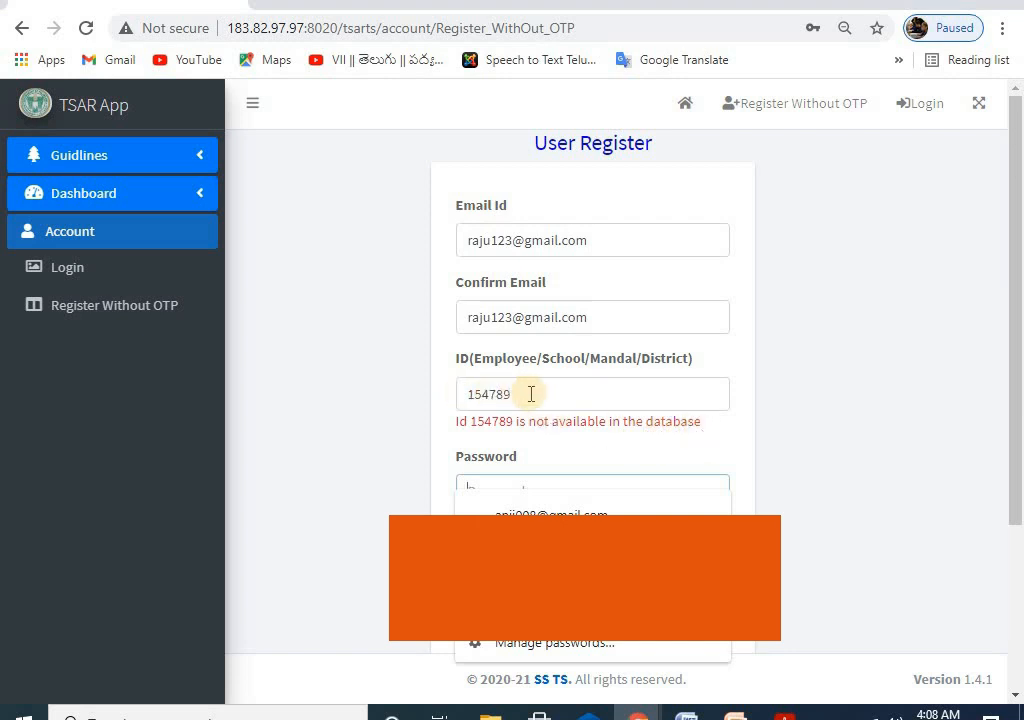
{"action": "left_click", "coordinate": [535, 394]}
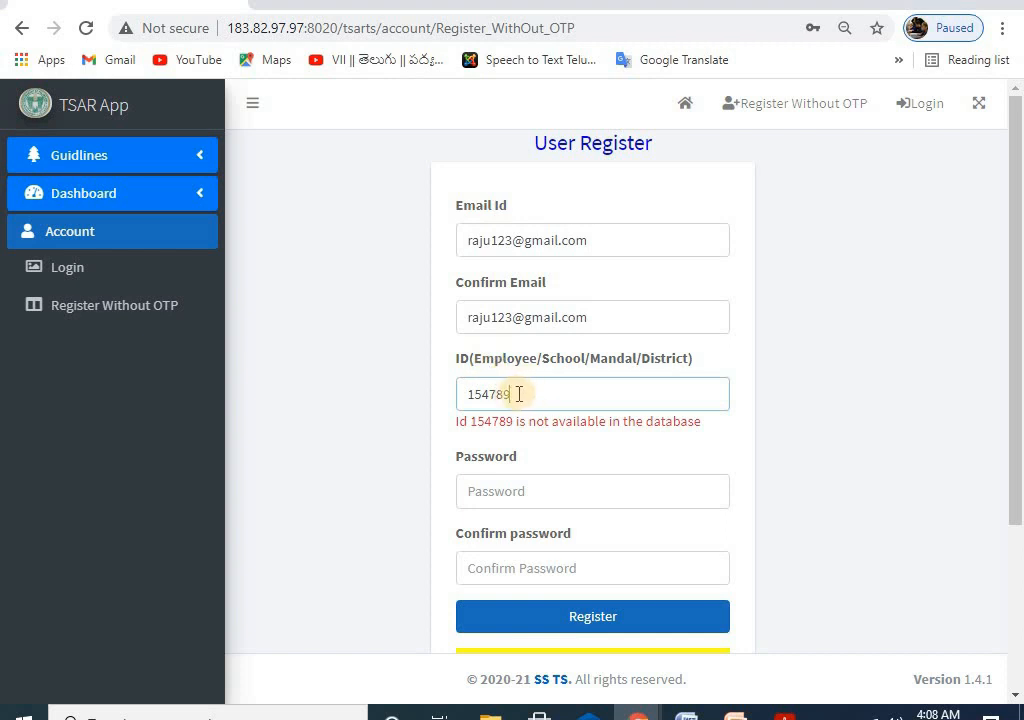
{"action": "left_click", "coordinate": [506, 492]}
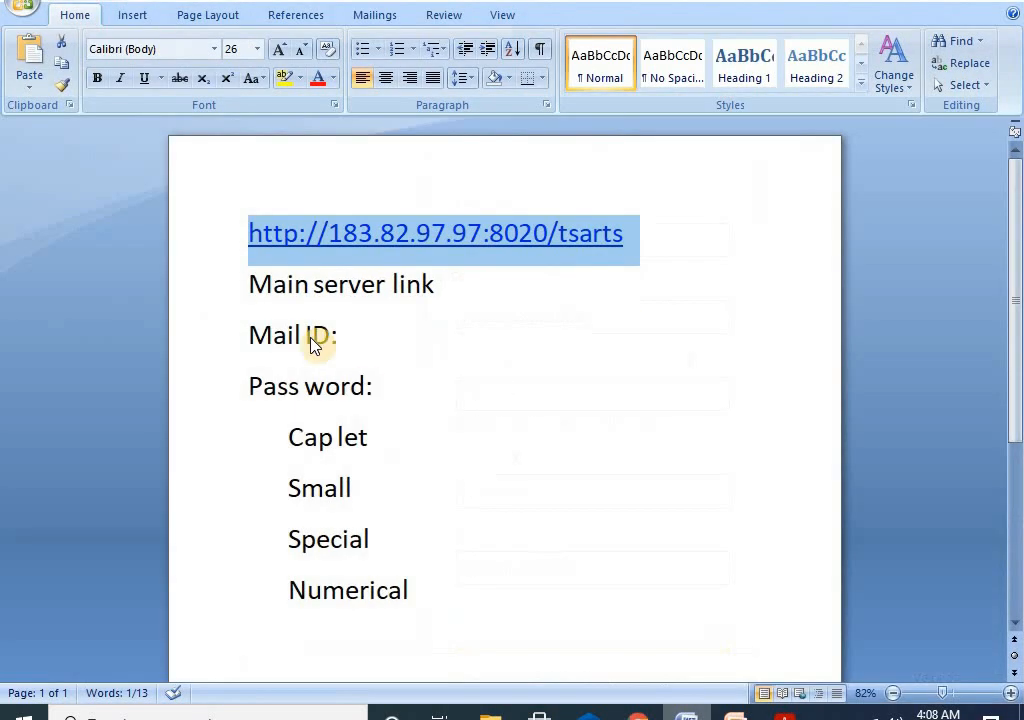
Step: Write a sample password beside the Cap let rule in the Word notes, ending with @ and a digit
{"action": "left_click", "coordinate": [389, 439]}
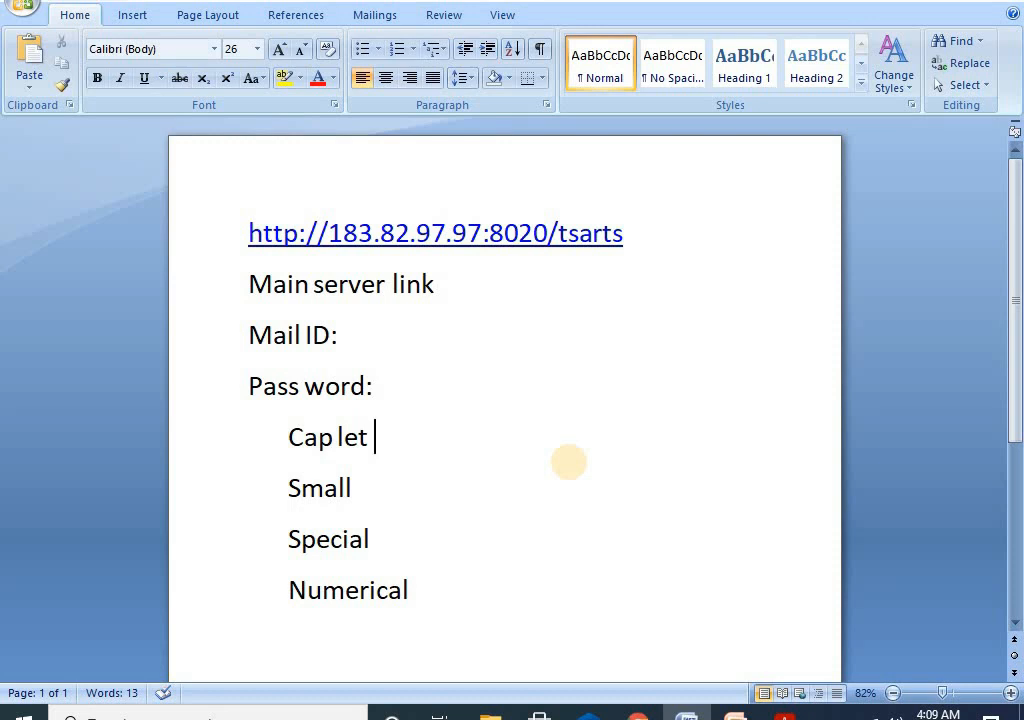
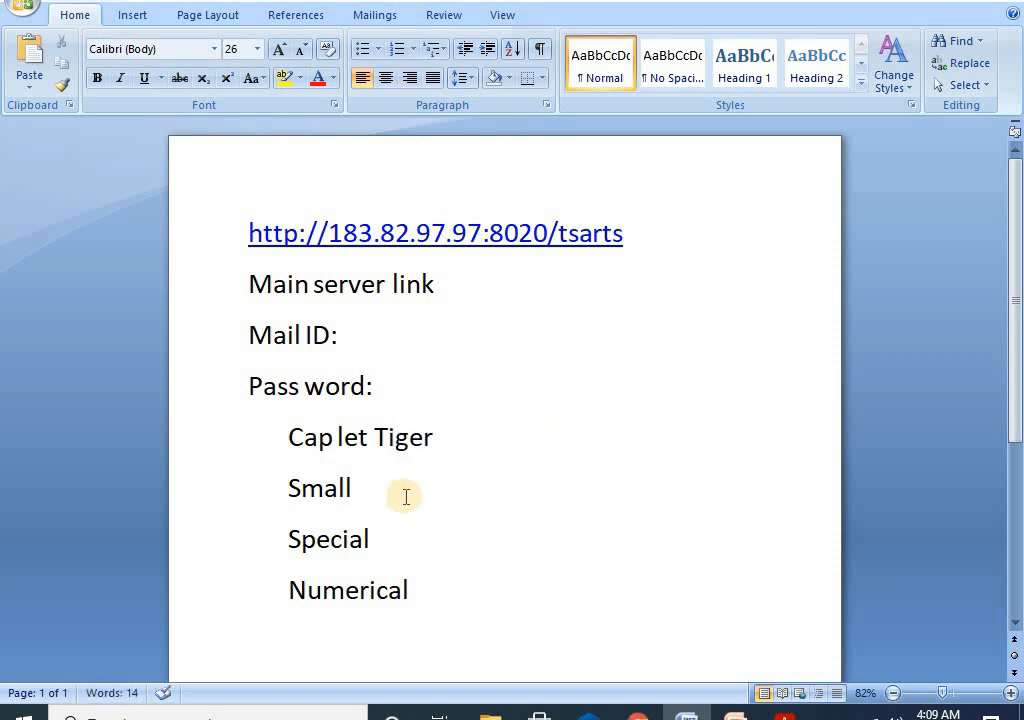
{"action": "left_click", "coordinate": [375, 437]}
{"action": "key", "text": "space"}
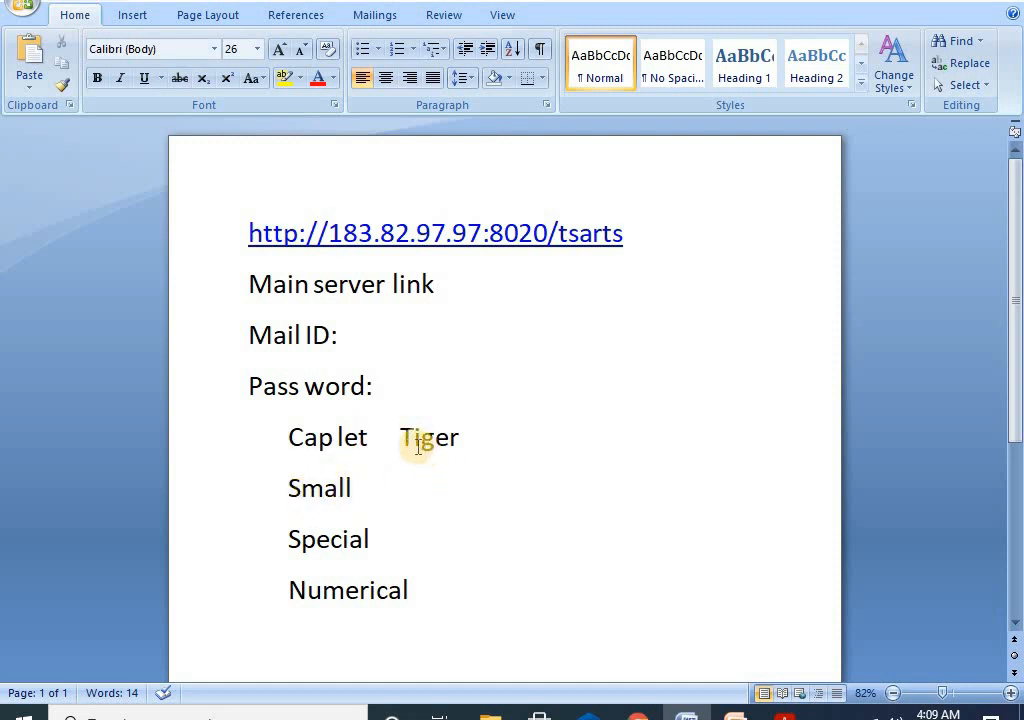
{"action": "left_click", "coordinate": [464, 440]}
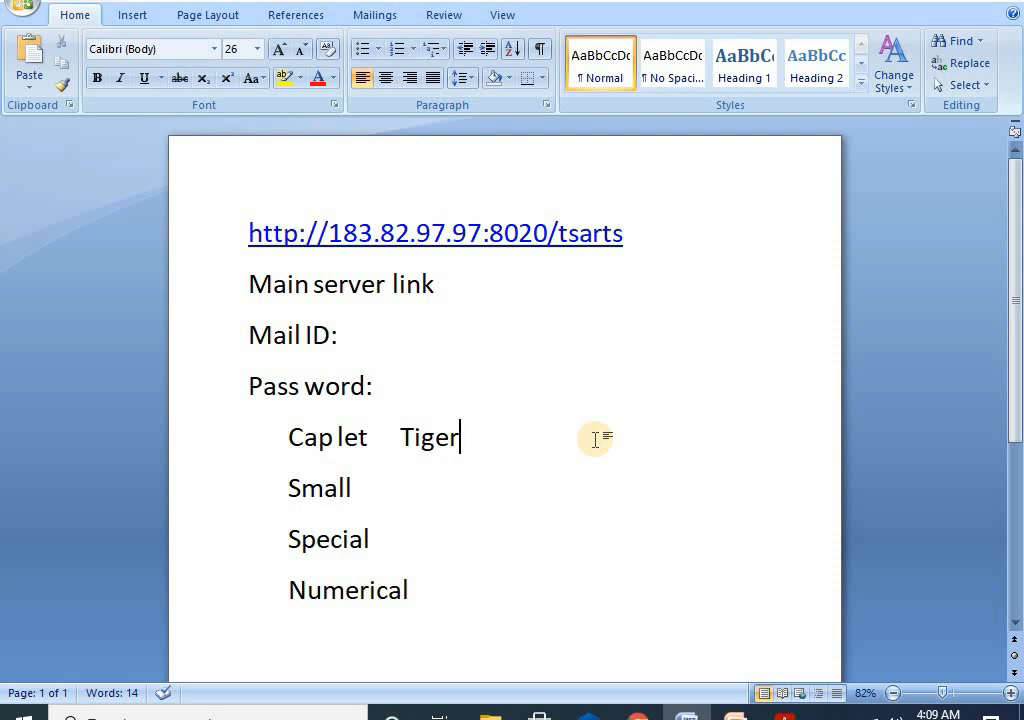
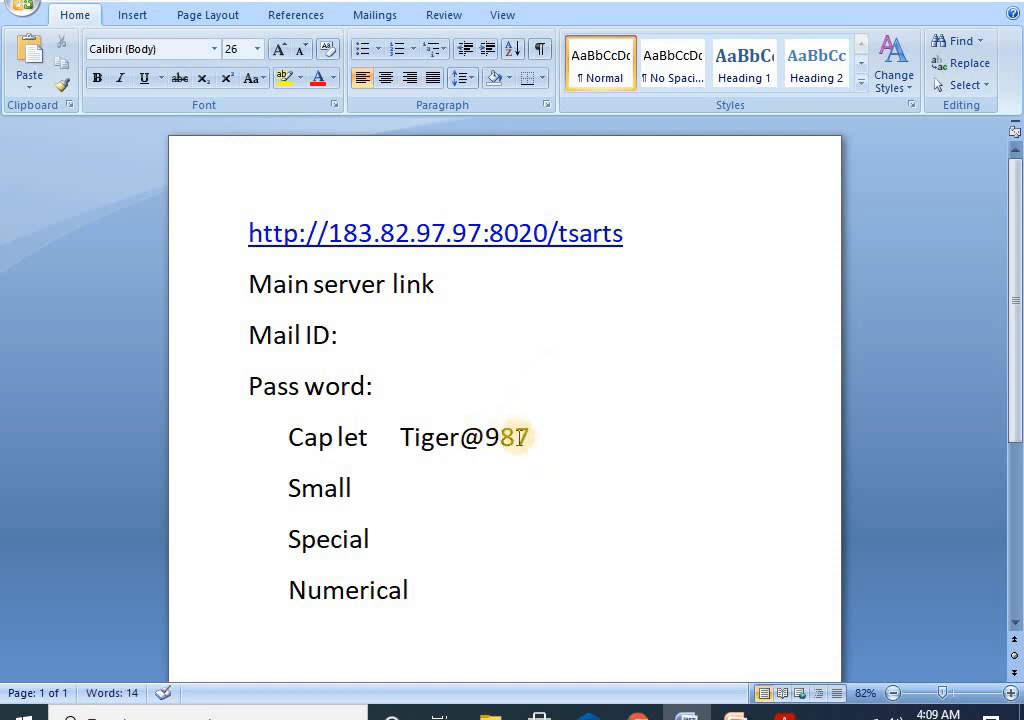
Step: Select and then deselect the sample password text in the notes
{"action": "left_click_drag", "start_coordinate": [403, 437], "coordinate": [549, 434]}
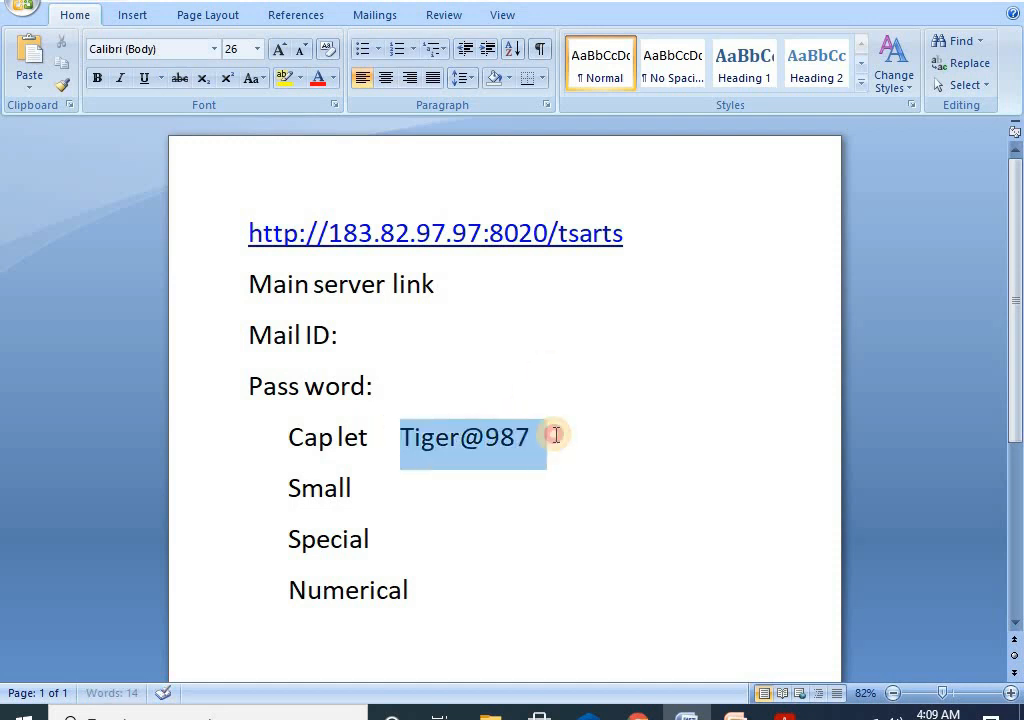
{"action": "left_click", "coordinate": [467, 437]}
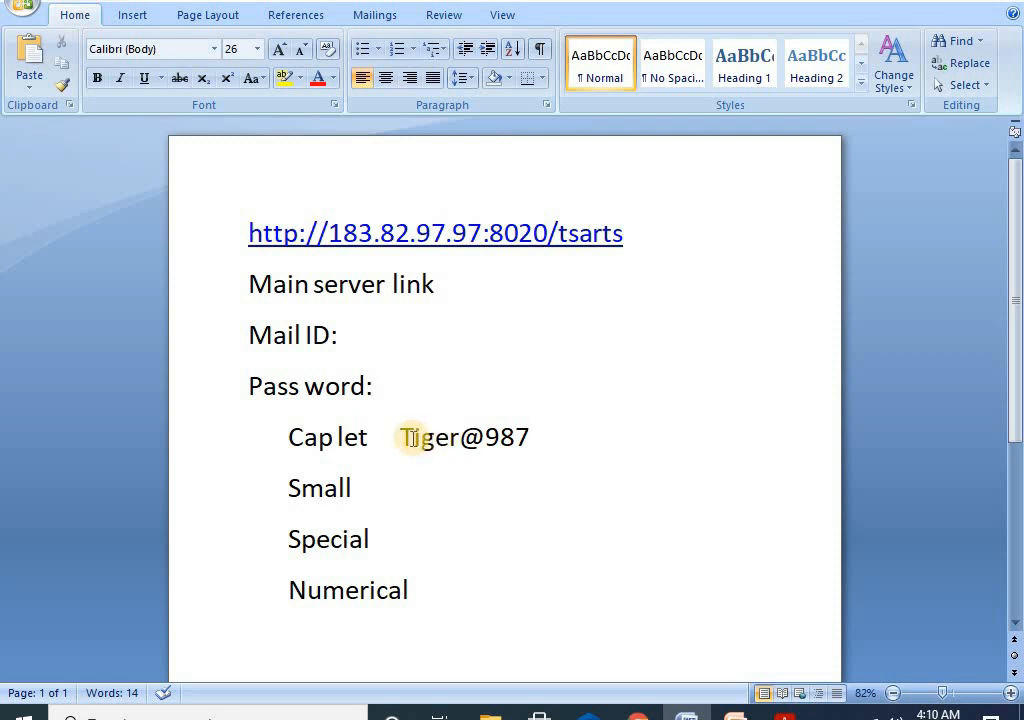
{"action": "left_click_drag", "start_coordinate": [401, 437], "coordinate": [558, 437]}
{"action": "left_click", "coordinate": [551, 438]}
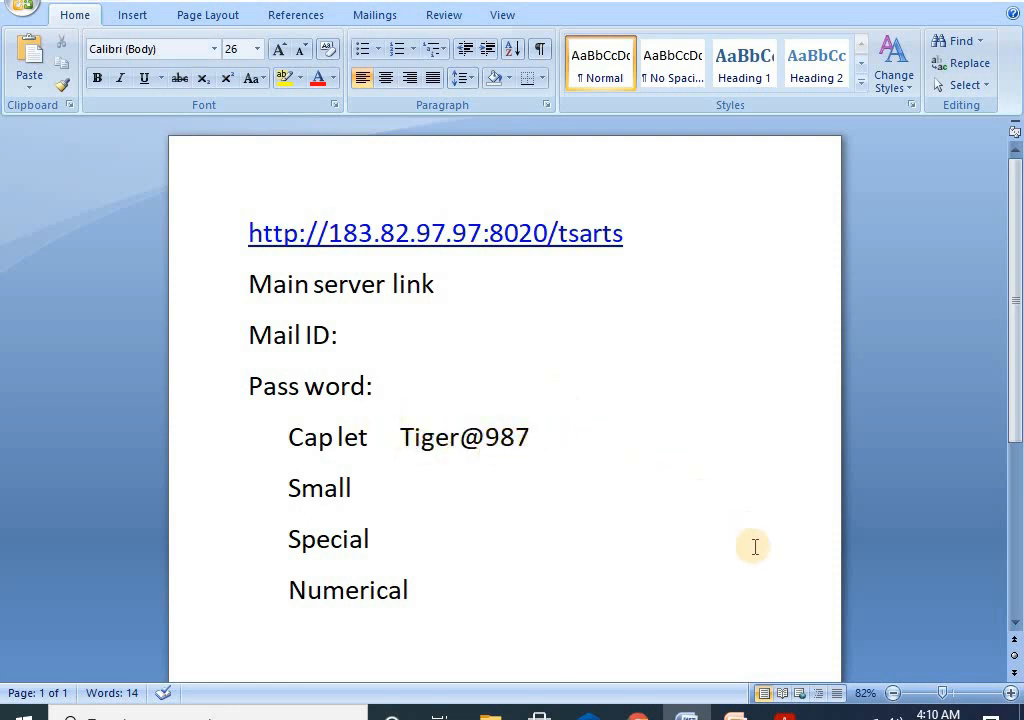
Step: Return to the registration page and enter the password and its confirmation
{"action": "mouse_move", "coordinate": [637, 714]}
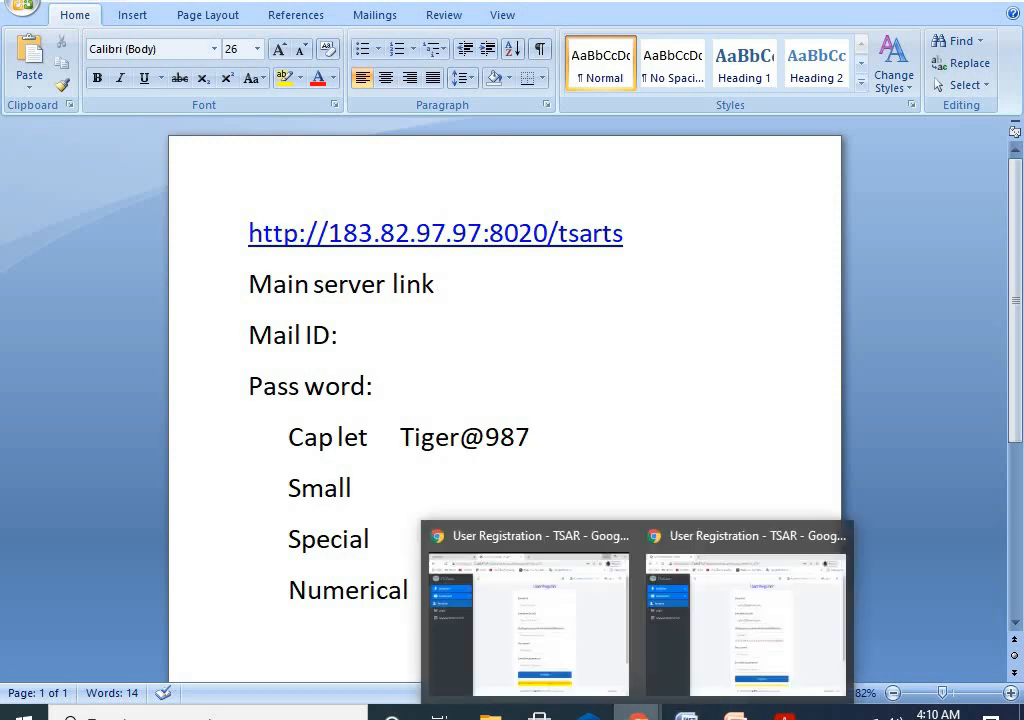
{"action": "left_click", "coordinate": [727, 661]}
{"action": "left_click", "coordinate": [498, 490]}
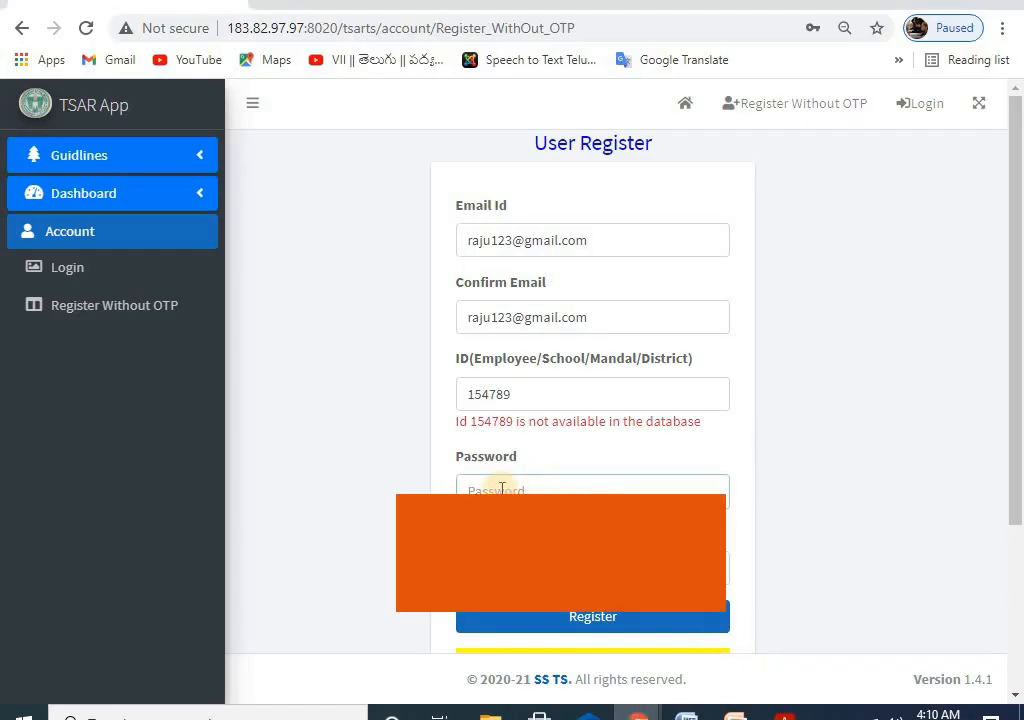
{"action": "type", "text": "•"}
{"action": "type", "text": "•"}
{"action": "left_click", "coordinate": [606, 568]}
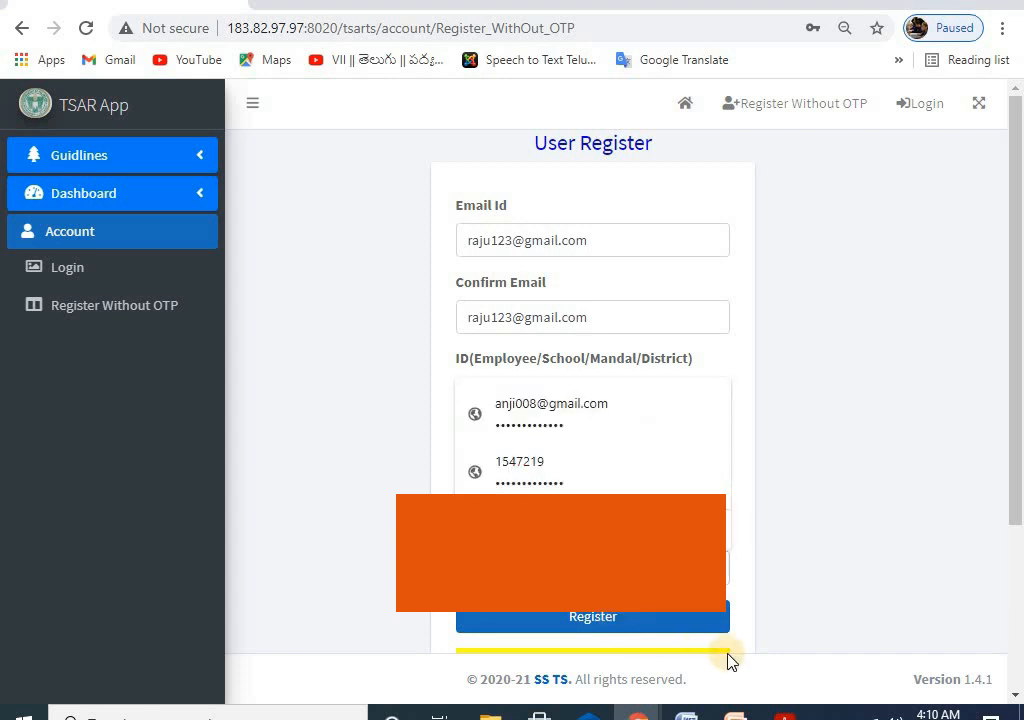
{"action": "type", "text": "•"}
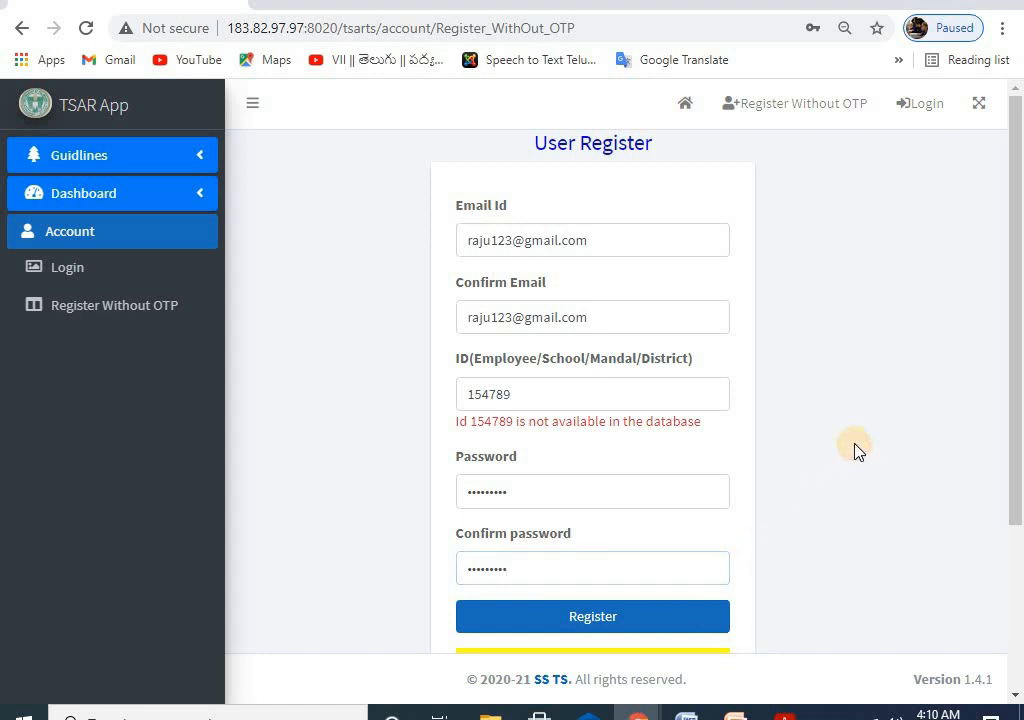
Step: Submit the registration form and cancel the e-mail confirmation prompt
{"action": "scroll", "coordinate": [543, 408], "scroll_direction": "down", "scroll_amount": 3}
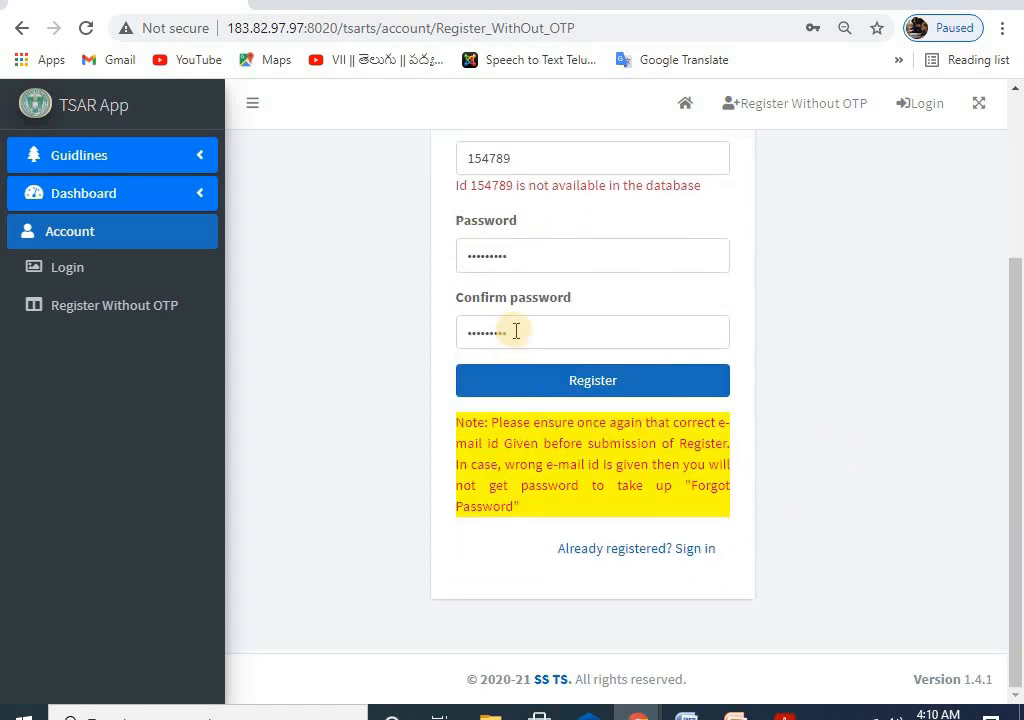
{"action": "scroll", "coordinate": [516, 331], "scroll_direction": "up", "scroll_amount": 3}
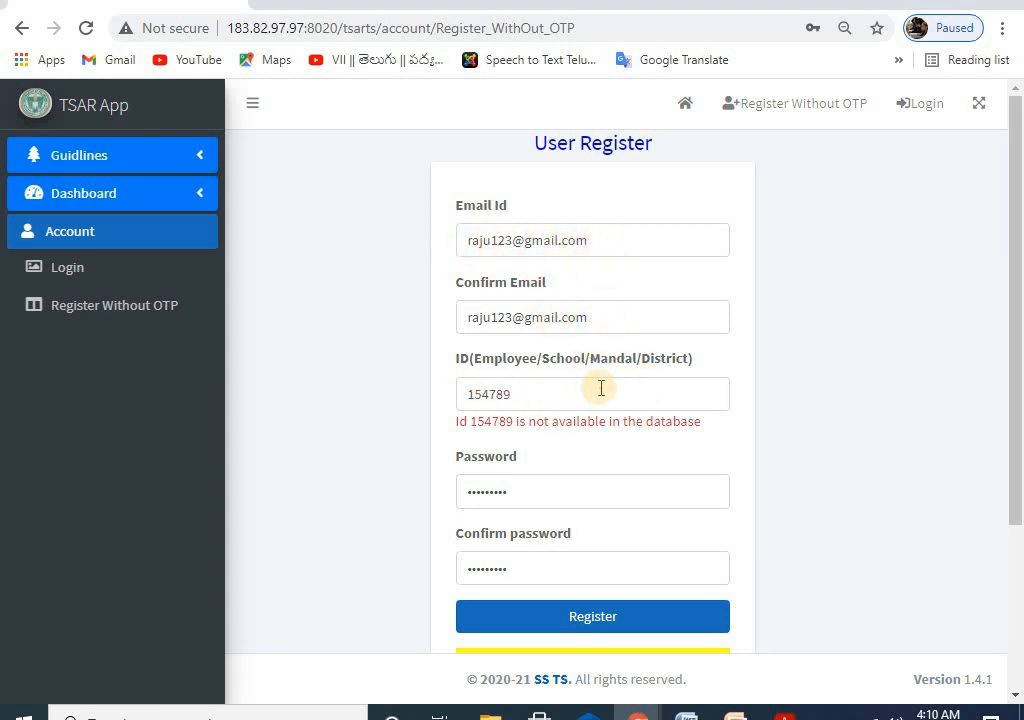
{"action": "scroll", "coordinate": [600, 386], "scroll_direction": "down", "scroll_amount": 1}
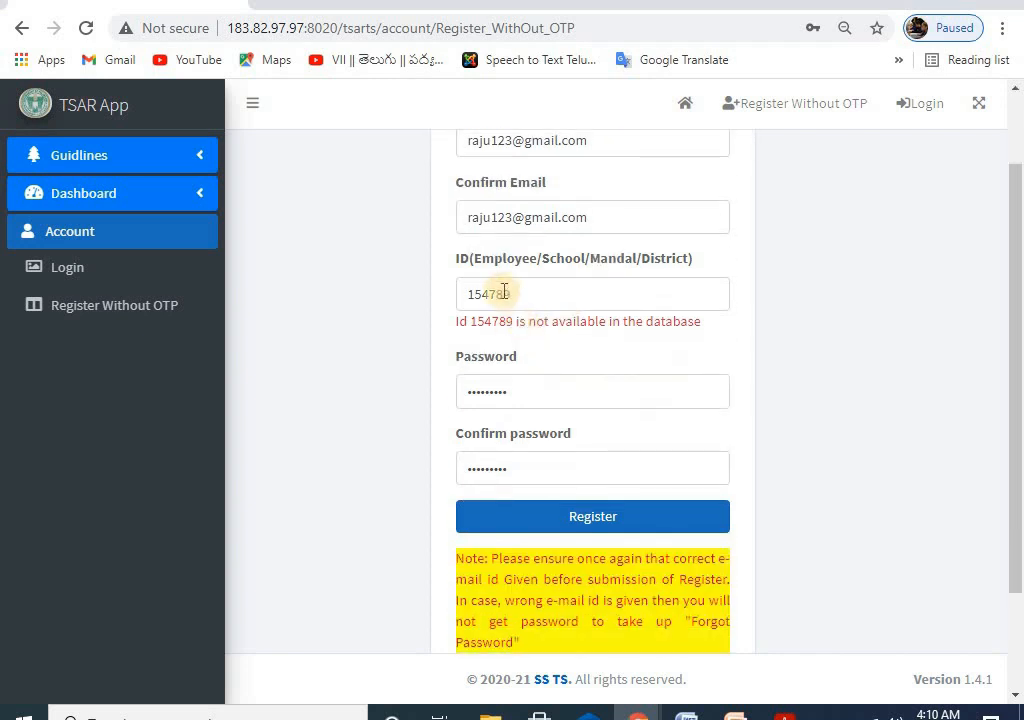
{"action": "scroll", "coordinate": [600, 390], "scroll_direction": "down", "scroll_amount": 1}
{"action": "left_click", "coordinate": [597, 383]}
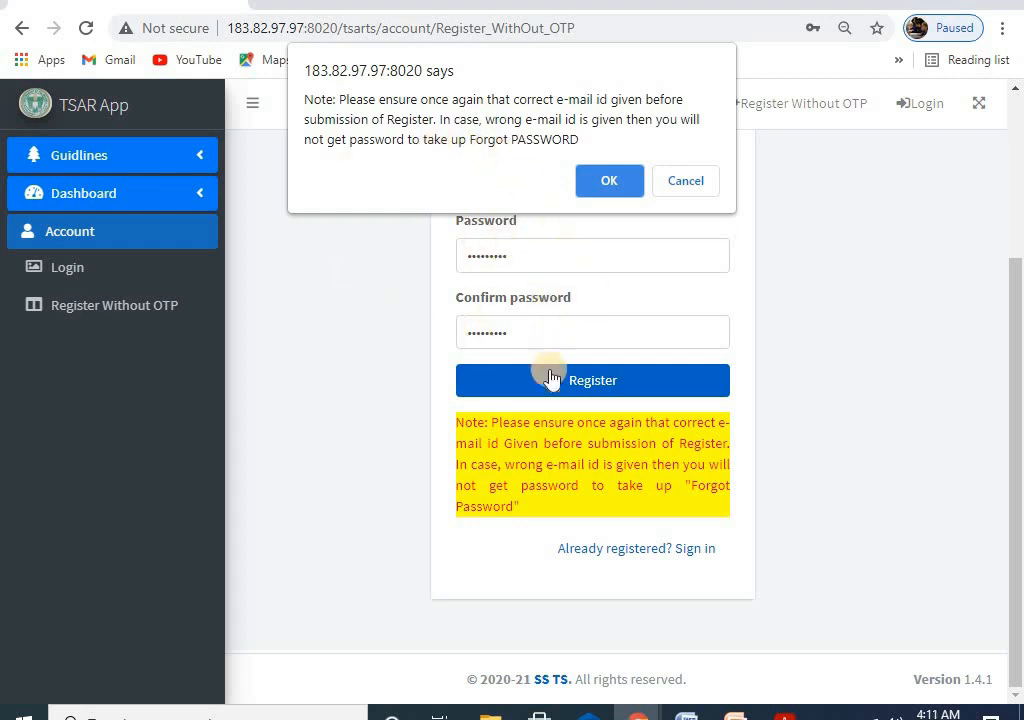
{"action": "left_click", "coordinate": [600, 185]}
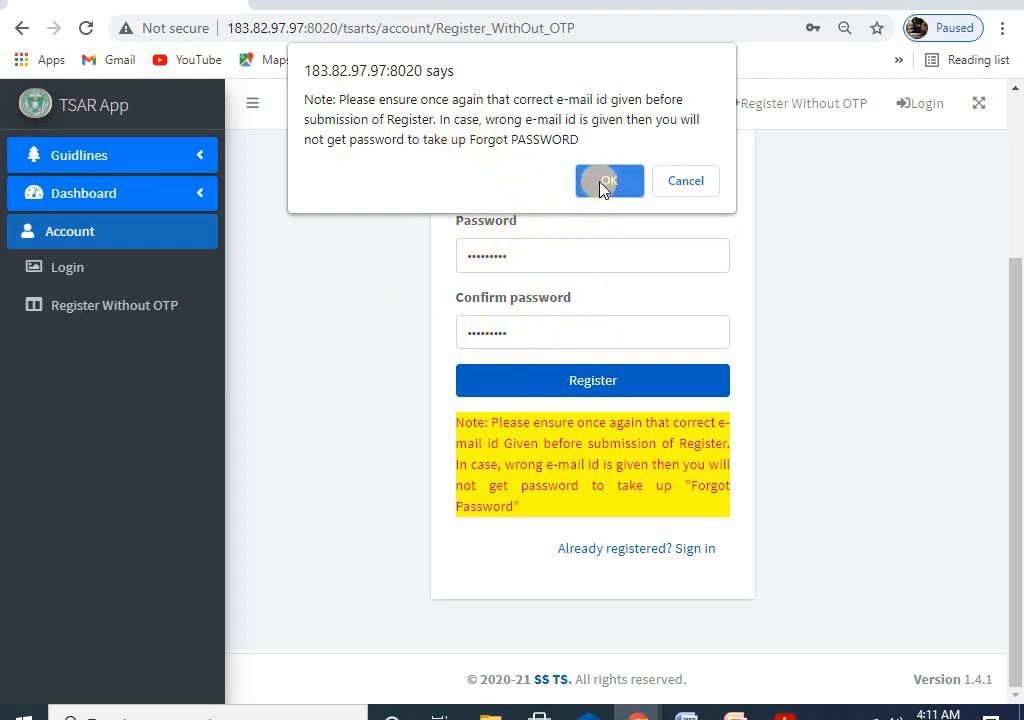
{"action": "left_click", "coordinate": [687, 185]}
Step: Recheck the ID field, resubmit the registration, and cancel the confirmation again
{"action": "scroll", "coordinate": [530, 330], "scroll_direction": "up", "scroll_amount": 2}
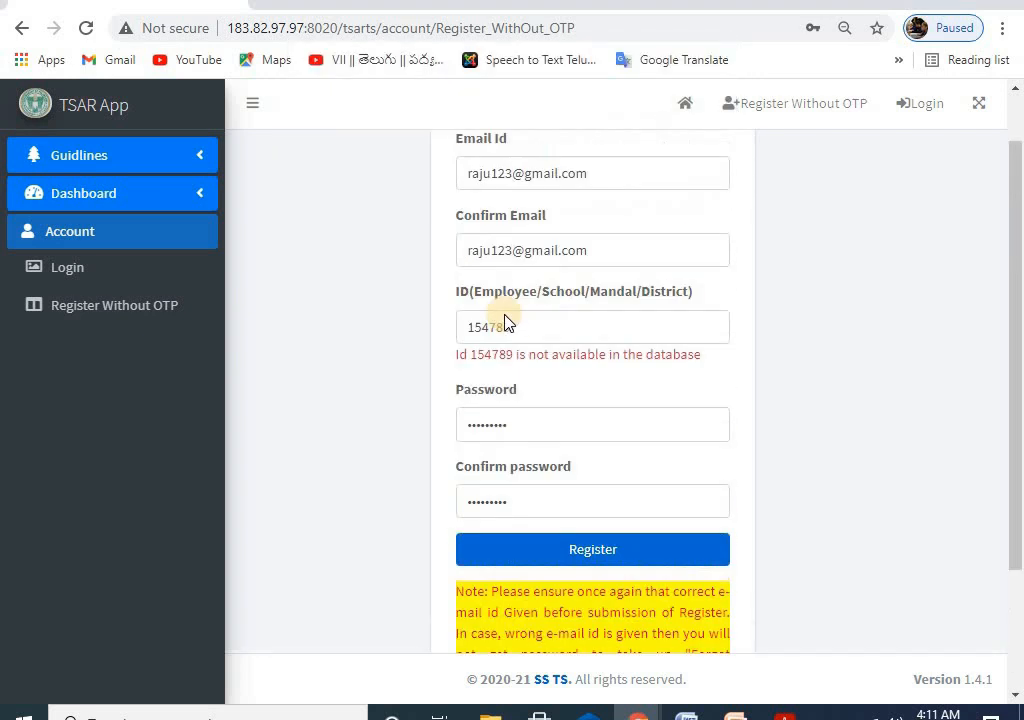
{"action": "left_click", "coordinate": [516, 357]}
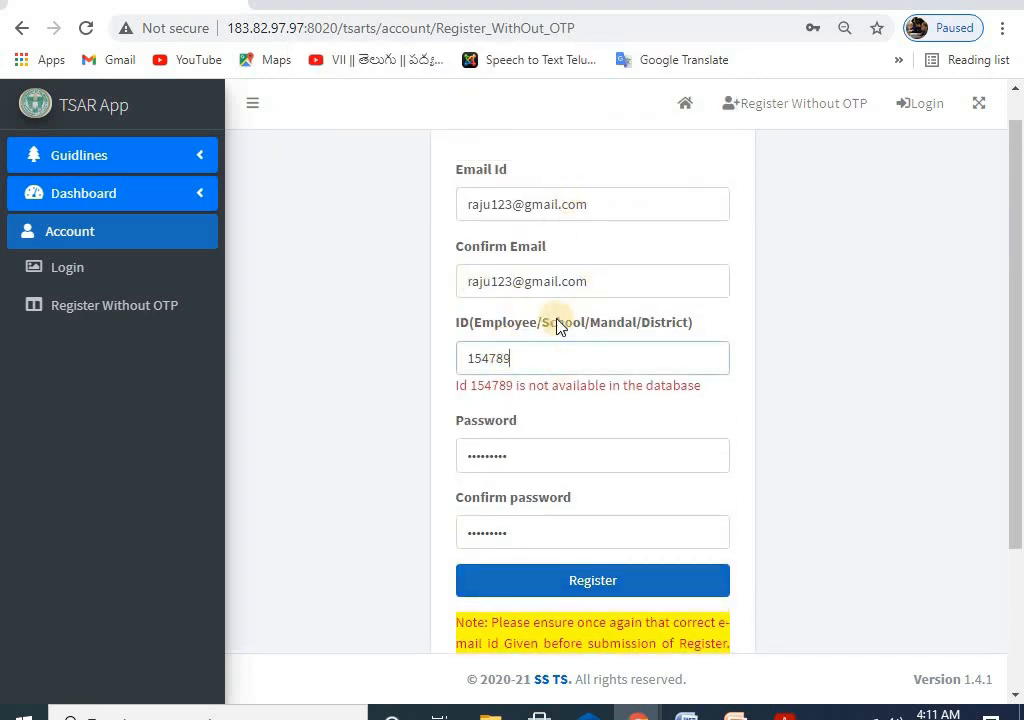
{"action": "scroll", "coordinate": [565, 357], "scroll_direction": "down", "scroll_amount": 2}
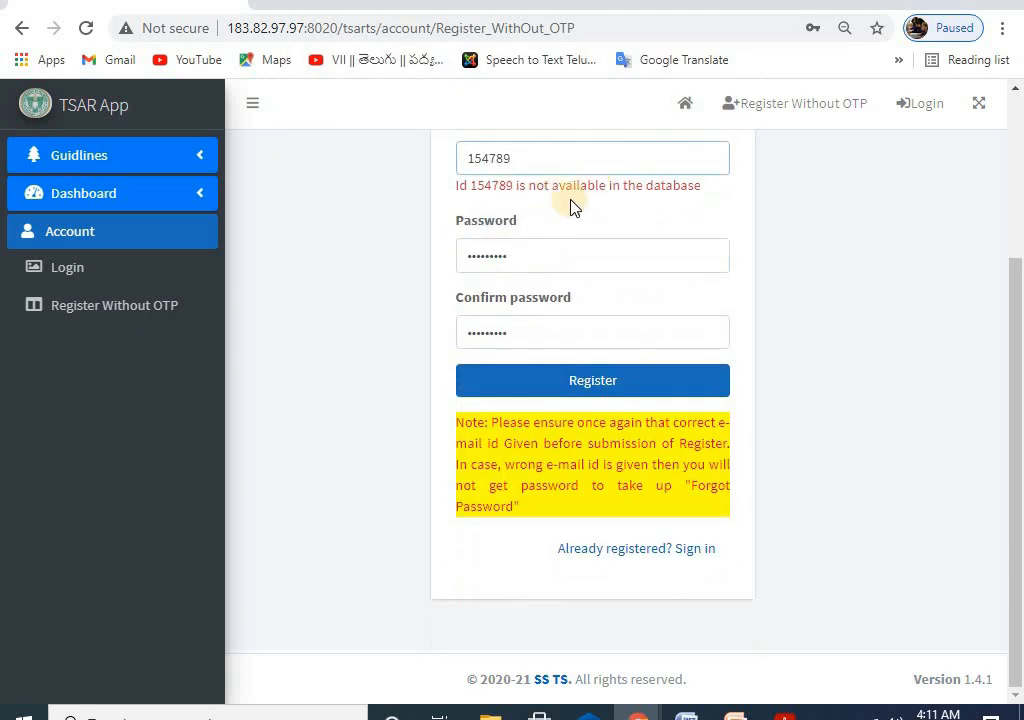
{"action": "scroll", "coordinate": [540, 250], "scroll_direction": "up", "scroll_amount": 3}
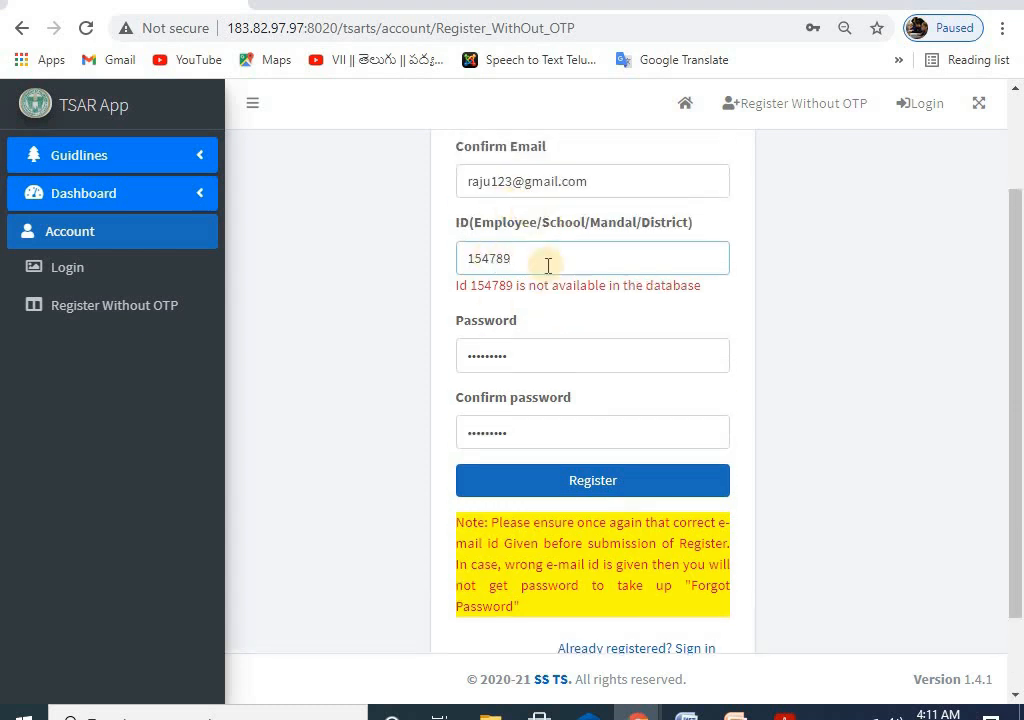
{"action": "scroll", "coordinate": [558, 290], "scroll_direction": "down", "scroll_amount": 2}
{"action": "left_click", "coordinate": [612, 420]}
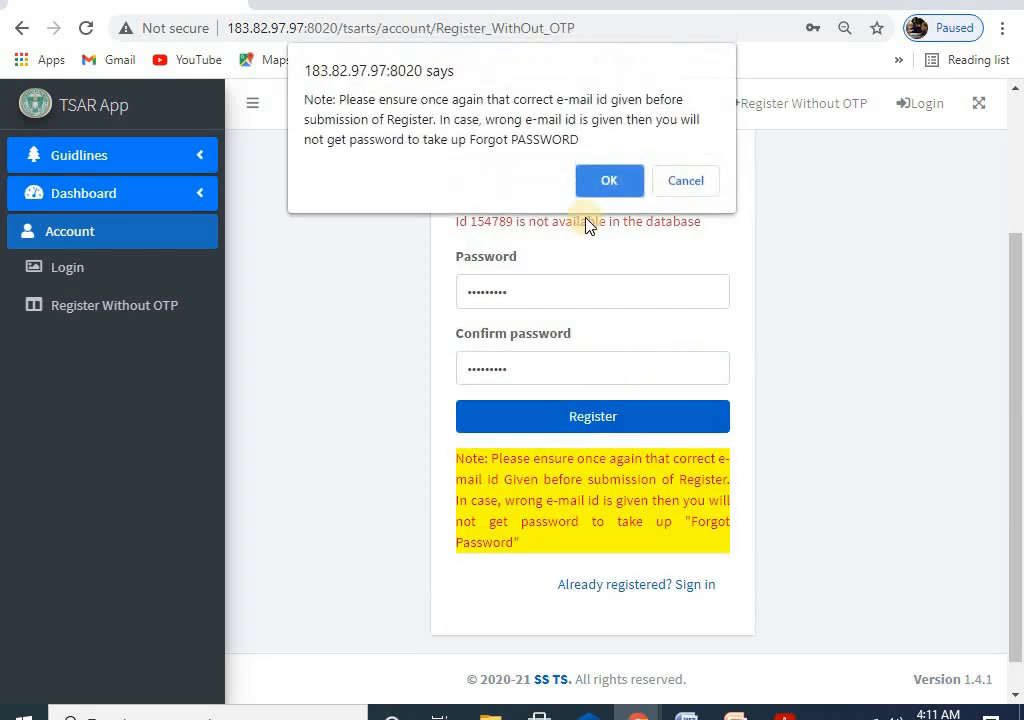
{"action": "left_click", "coordinate": [612, 190]}
{"action": "left_click", "coordinate": [676, 183]}
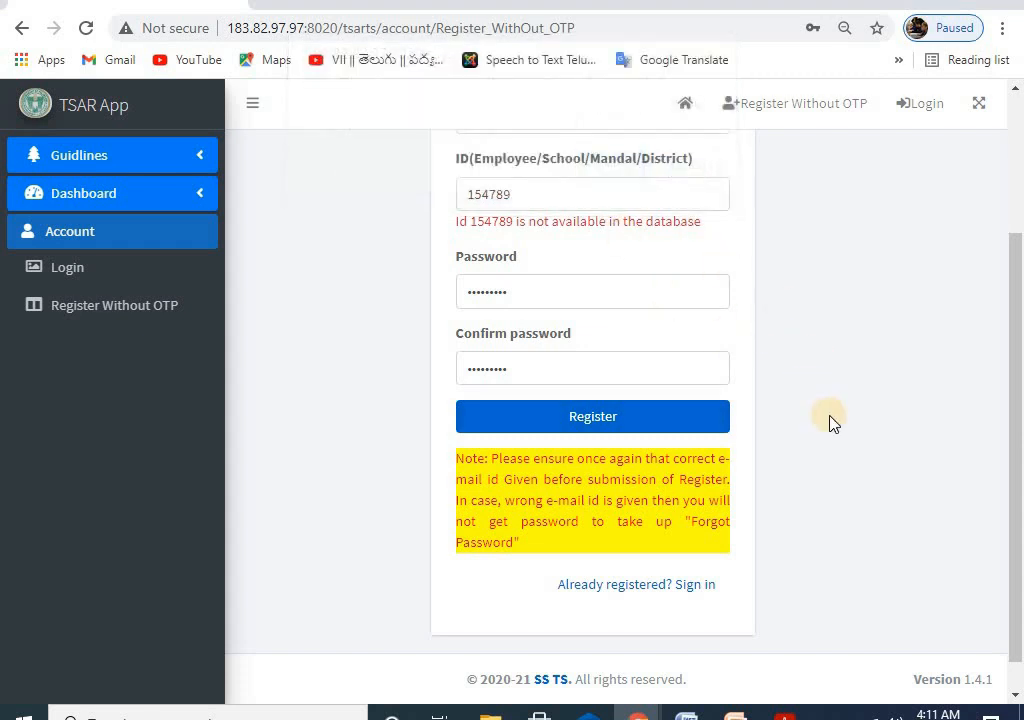
Step: Go to the TSAR App Login page from the top bar
{"action": "scroll", "coordinate": [830, 424], "scroll_direction": "up", "scroll_amount": 2}
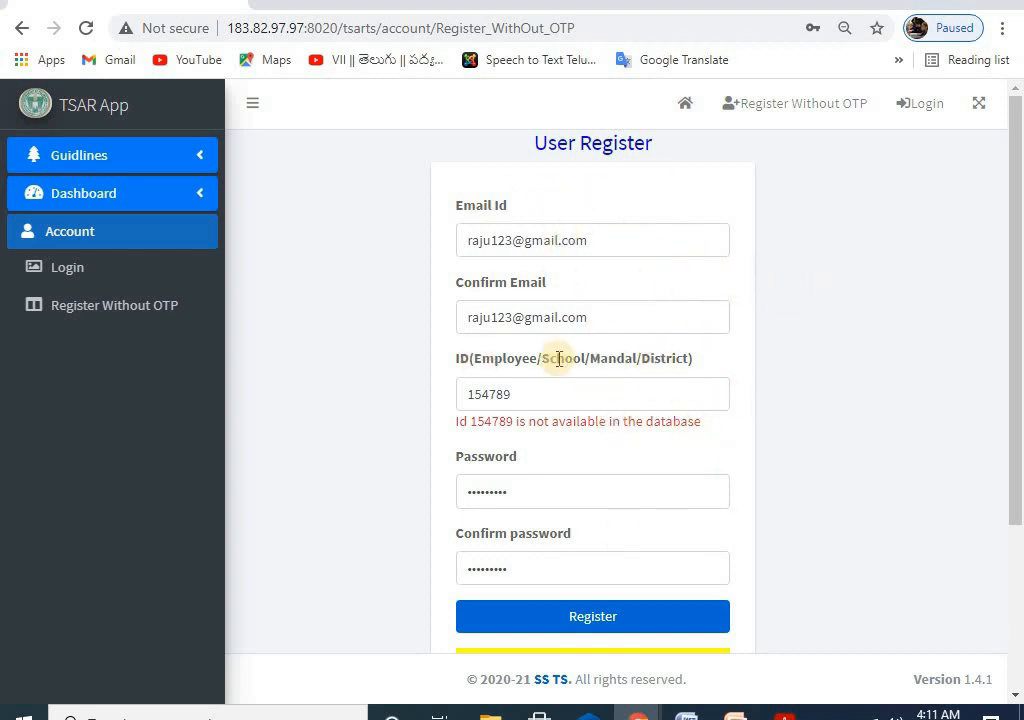
{"action": "scroll", "coordinate": [613, 469], "scroll_direction": "down", "scroll_amount": 1}
{"action": "scroll", "coordinate": [584, 256], "scroll_direction": "up", "scroll_amount": 1}
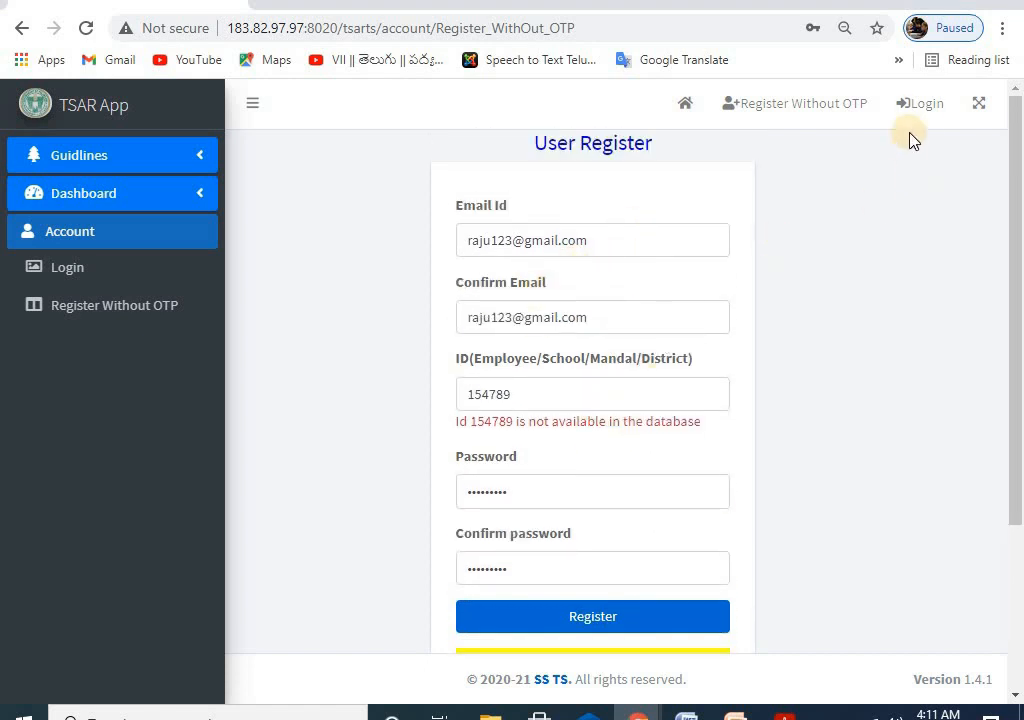
{"action": "left_click", "coordinate": [922, 104]}
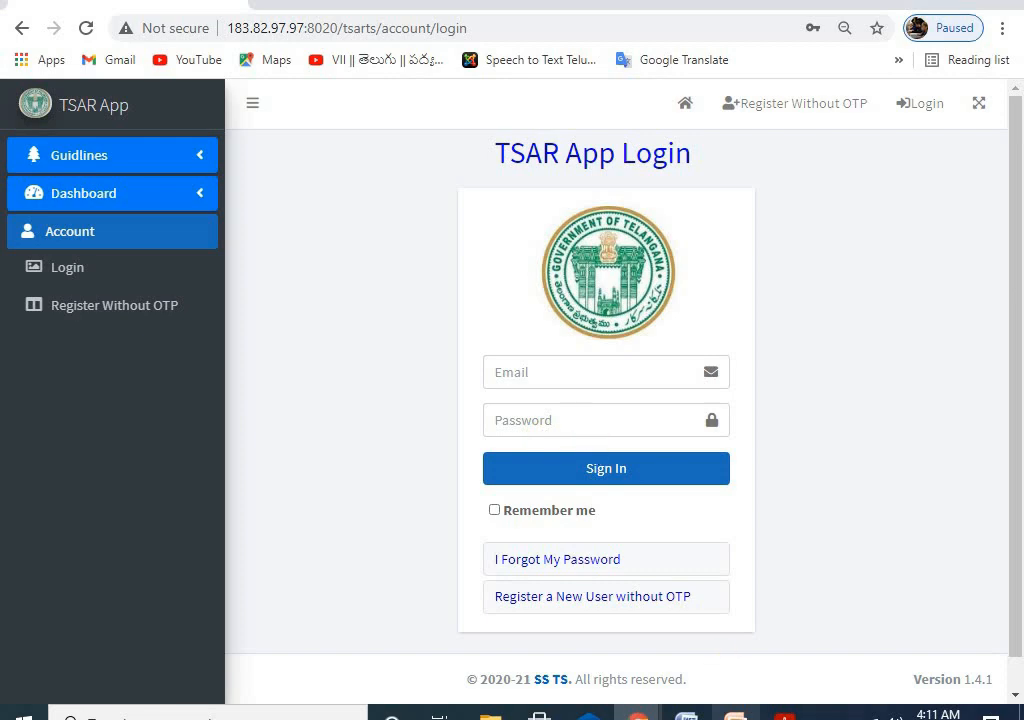
Step: Type the account e-mail after the Mail ID label in the Word notes and add a colon
{"action": "left_click", "coordinate": [687, 716]}
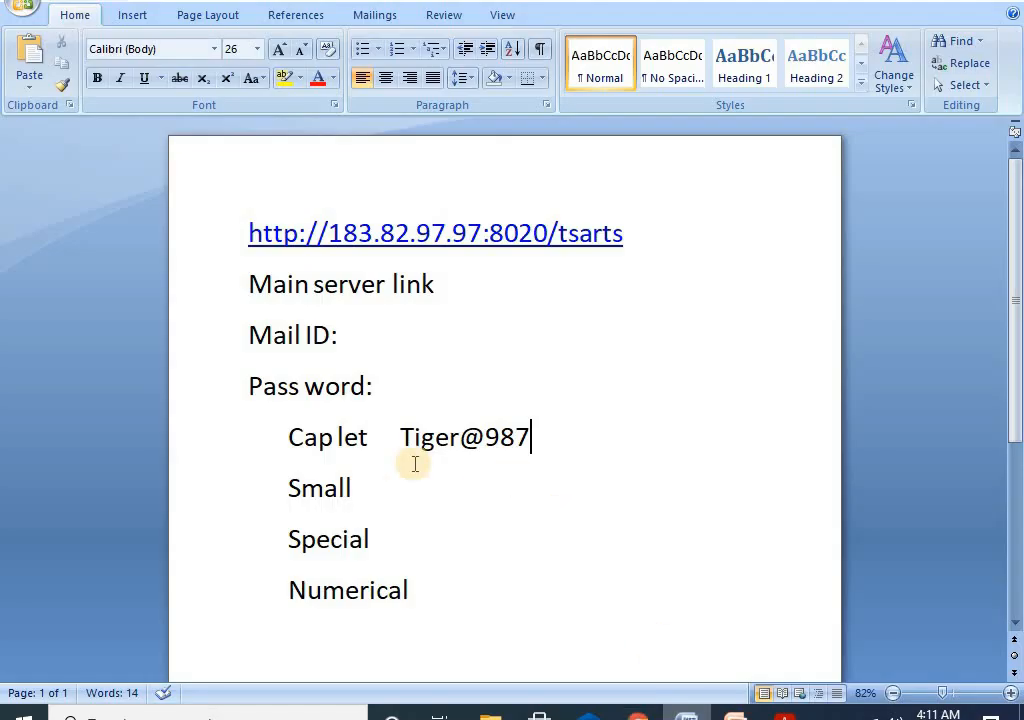
{"action": "left_click", "coordinate": [357, 337]}
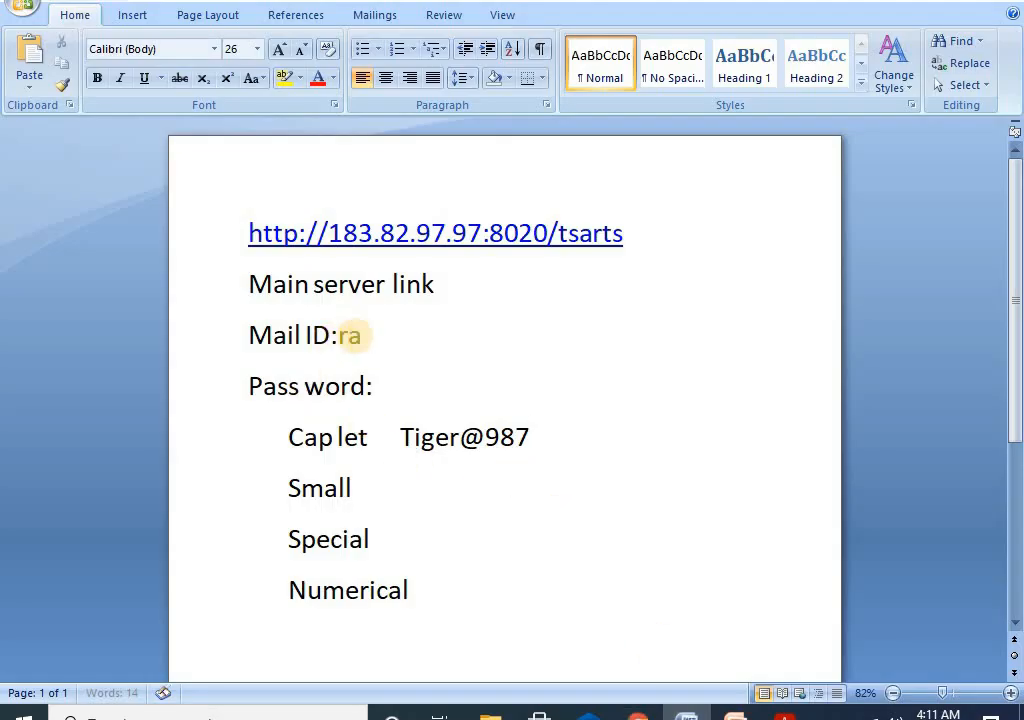
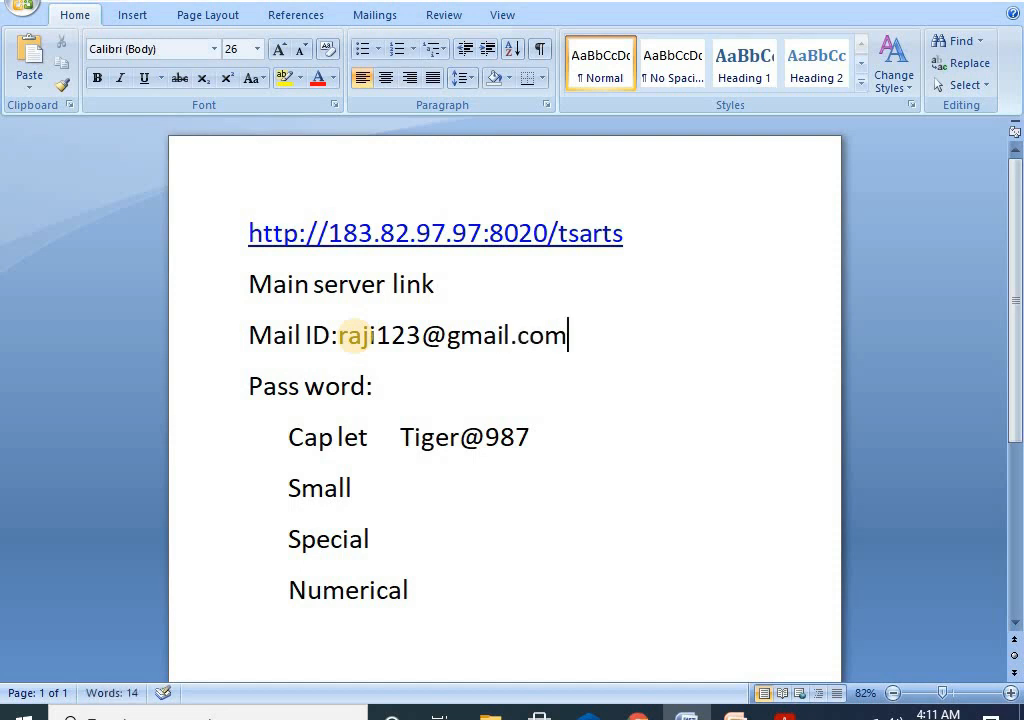
{"action": "left_click", "coordinate": [338, 336]}
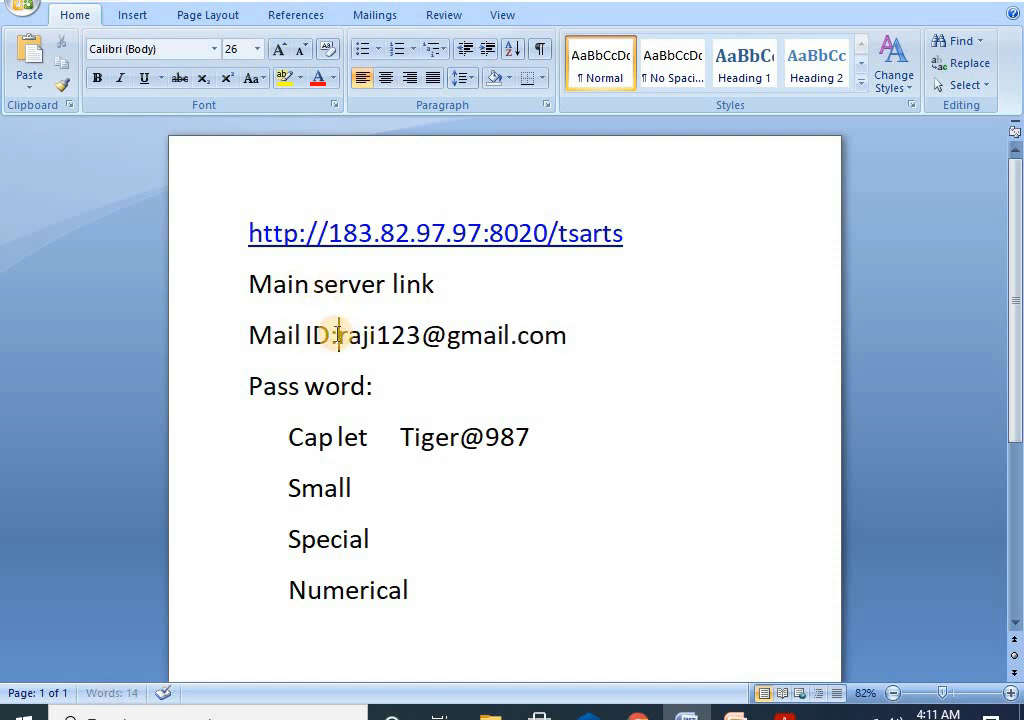
{"action": "type", "text": ":"}
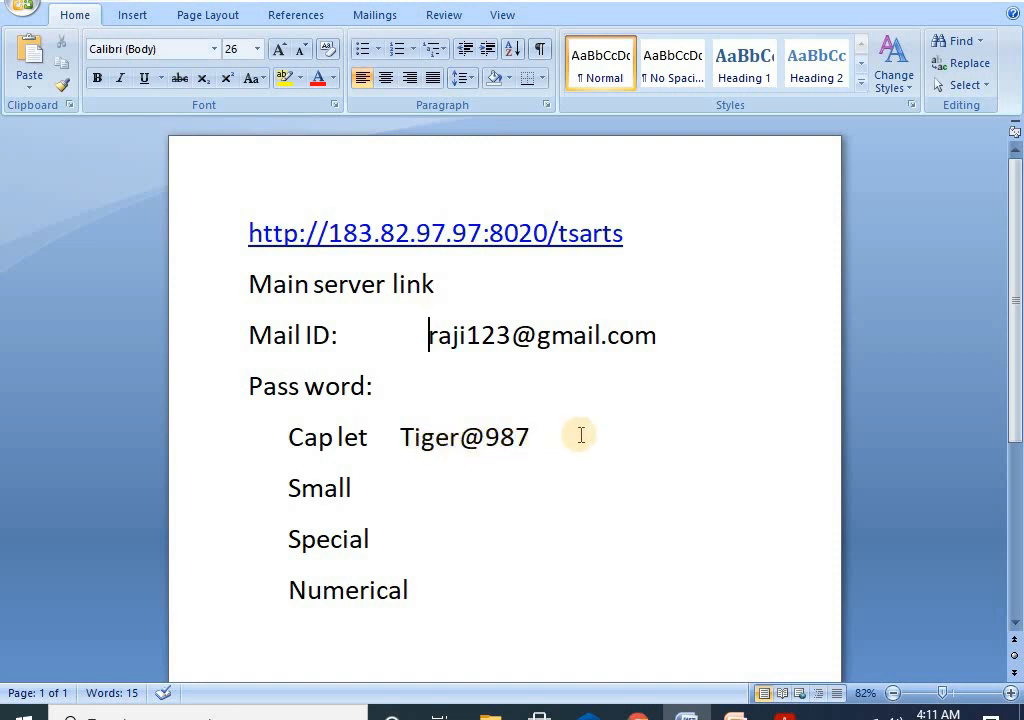
{"action": "mouse_move", "coordinate": [638, 715]}
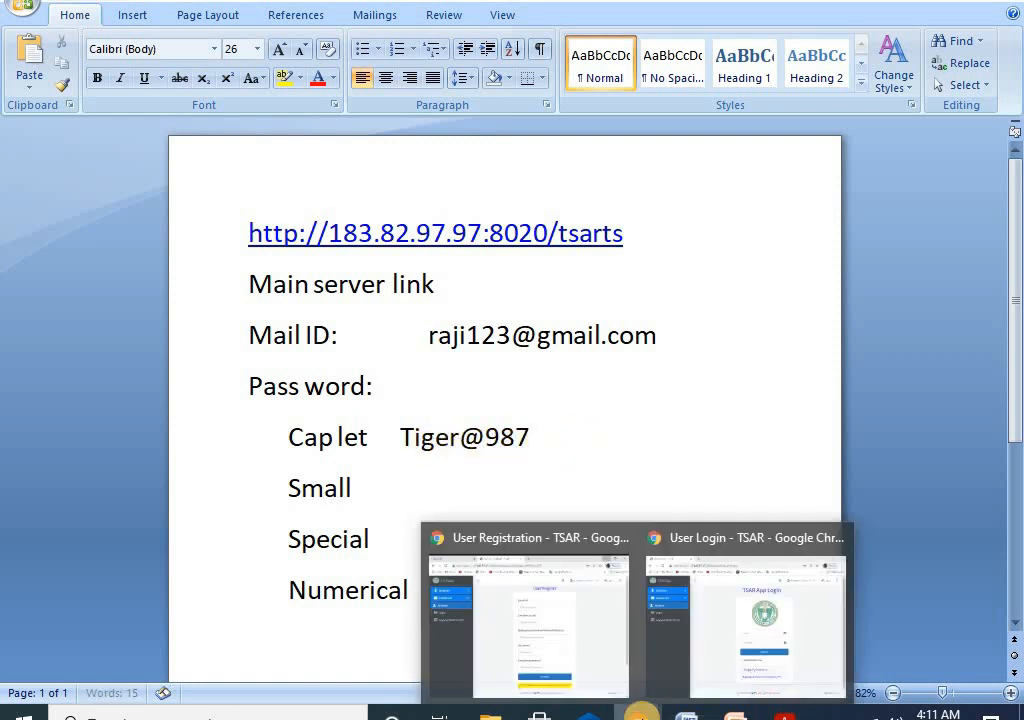
{"action": "left_click", "coordinate": [738, 640]}
Step: Enter the account e-mail and password on the TSAR login page and sign in
{"action": "left_click", "coordinate": [526, 373]}
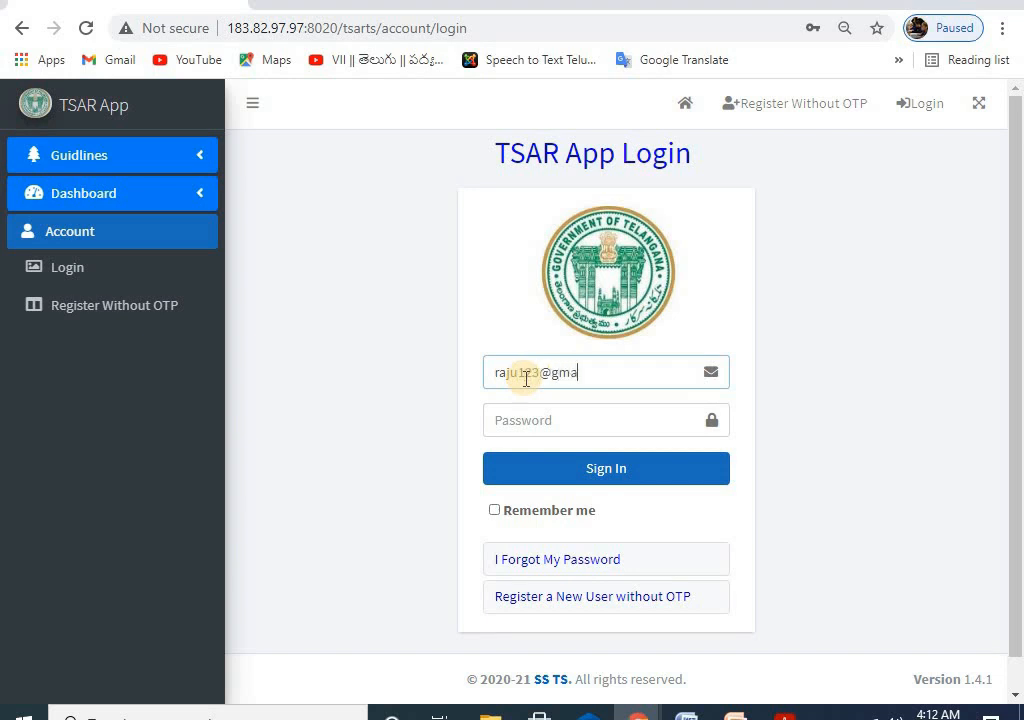
{"action": "left_click", "coordinate": [563, 421]}
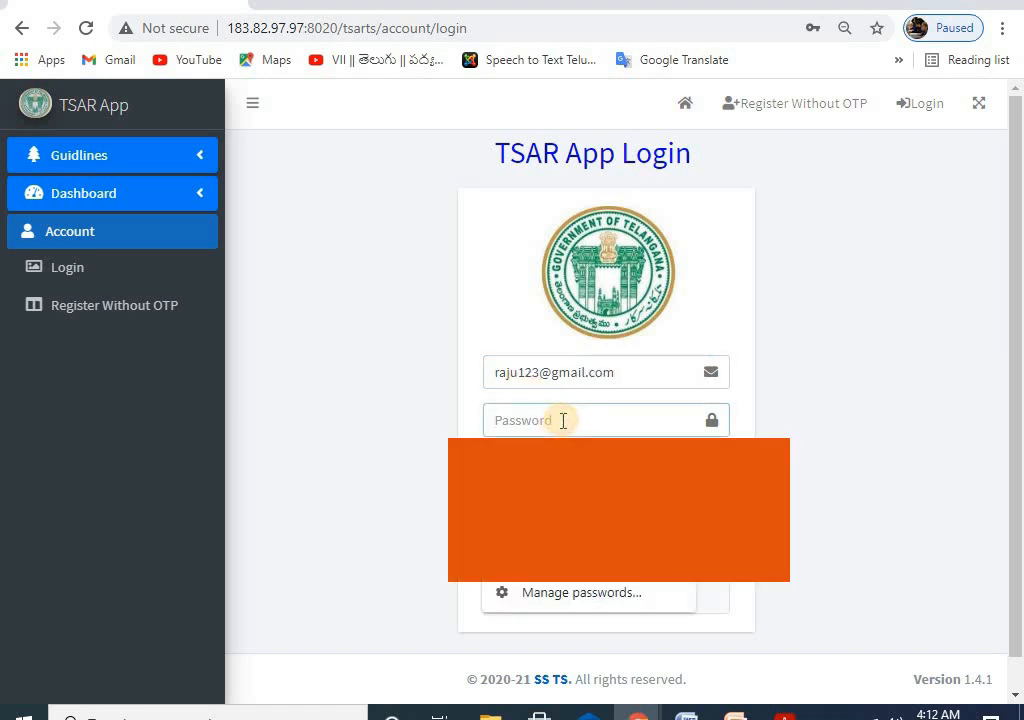
{"action": "type", "text": "r"}
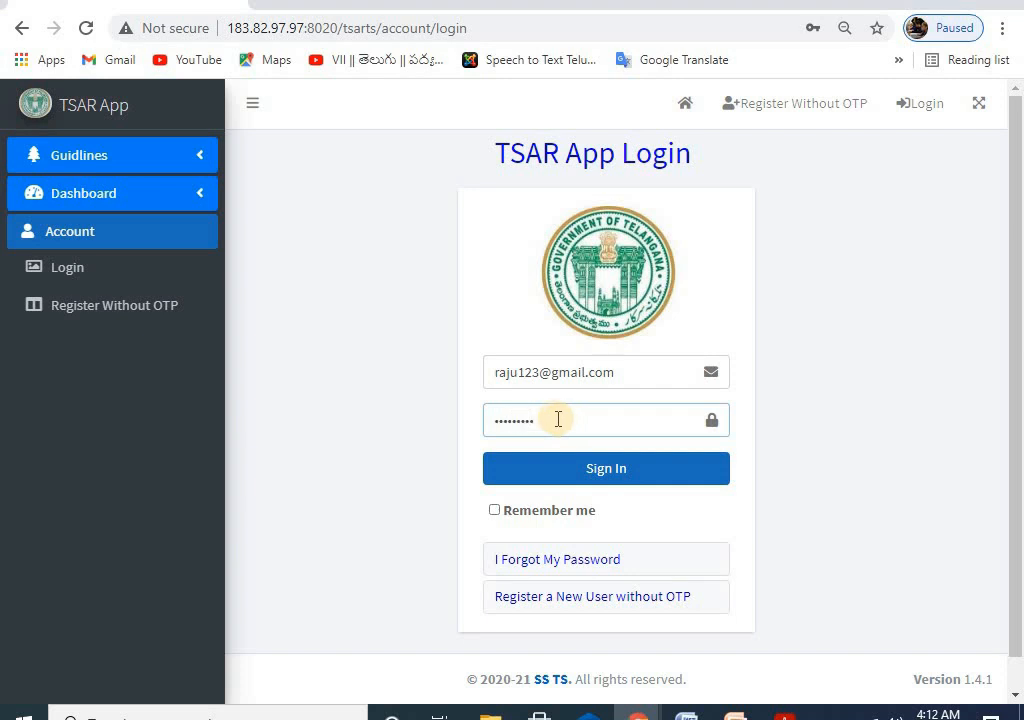
{"action": "left_click", "coordinate": [612, 471]}
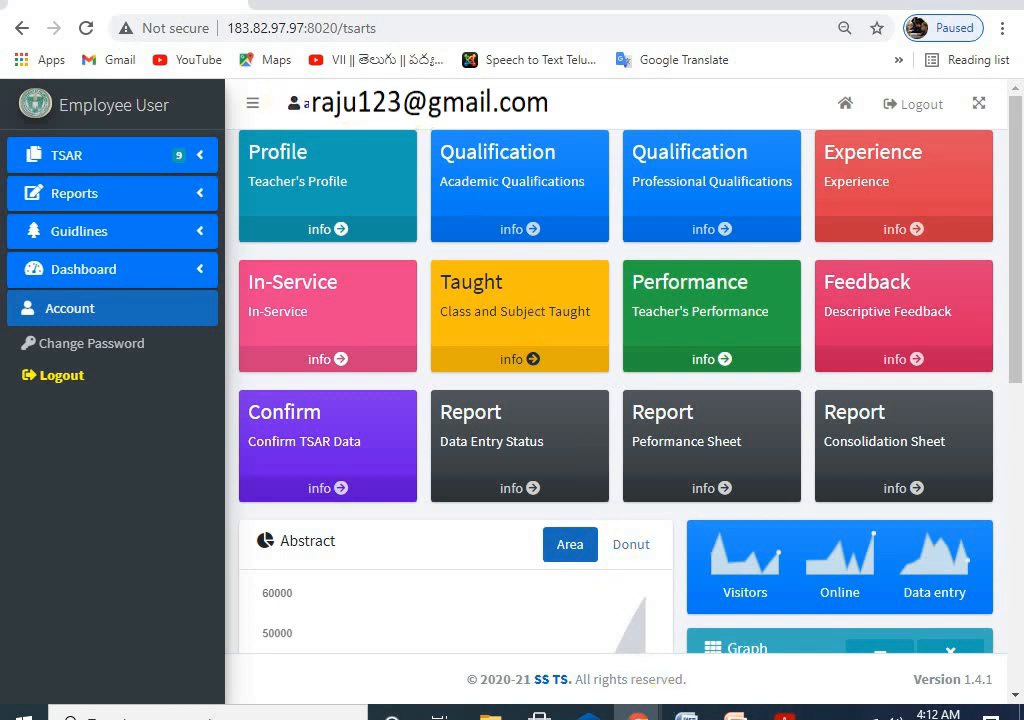
Step: Correct the misspelled letter in the Word Mail ID to 'u', then return to the TSAR dashboard
{"action": "key", "text": "alt+Tab"}
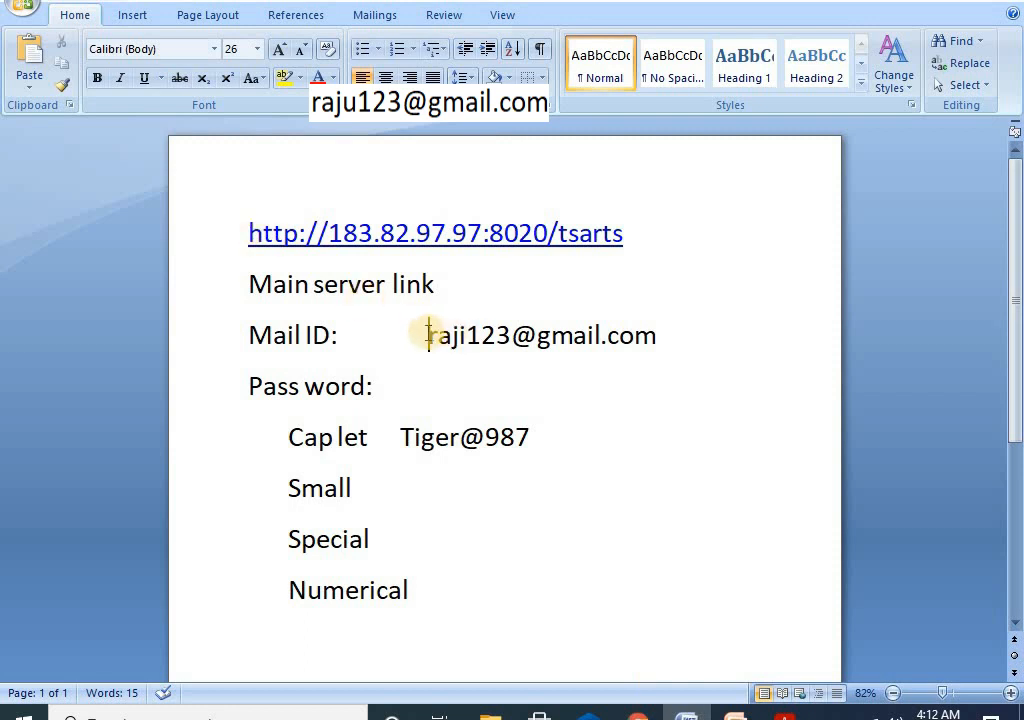
{"action": "left_click_drag", "start_coordinate": [428, 336], "coordinate": [521, 336]}
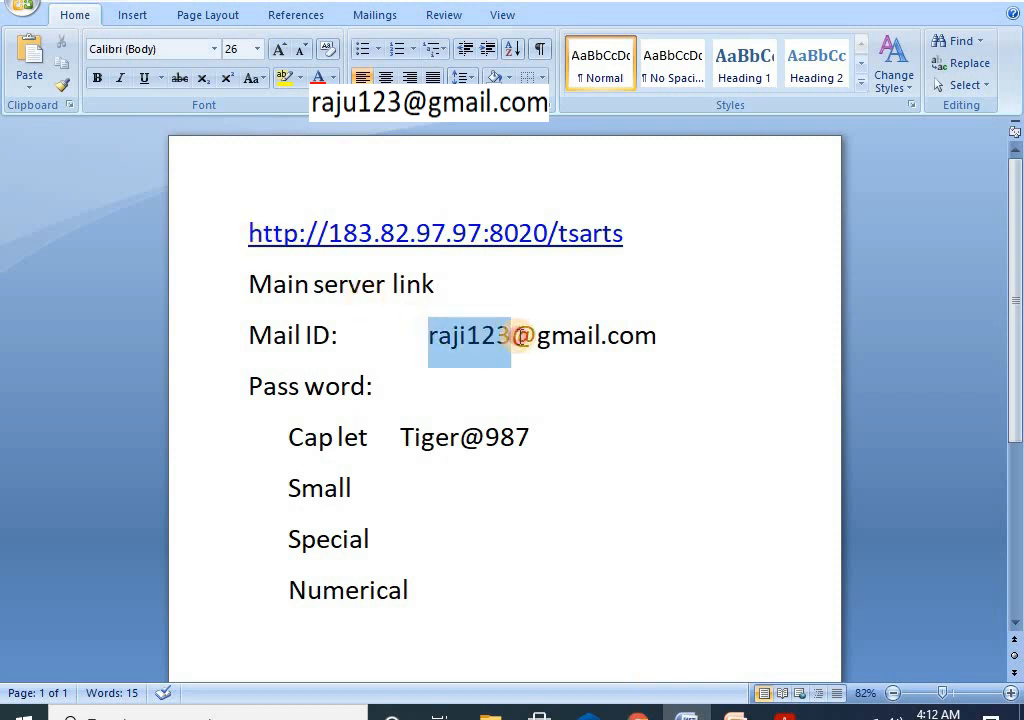
{"action": "left_click", "coordinate": [466, 336]}
{"action": "key", "text": "BackSpace"}
{"action": "type", "text": "u"}
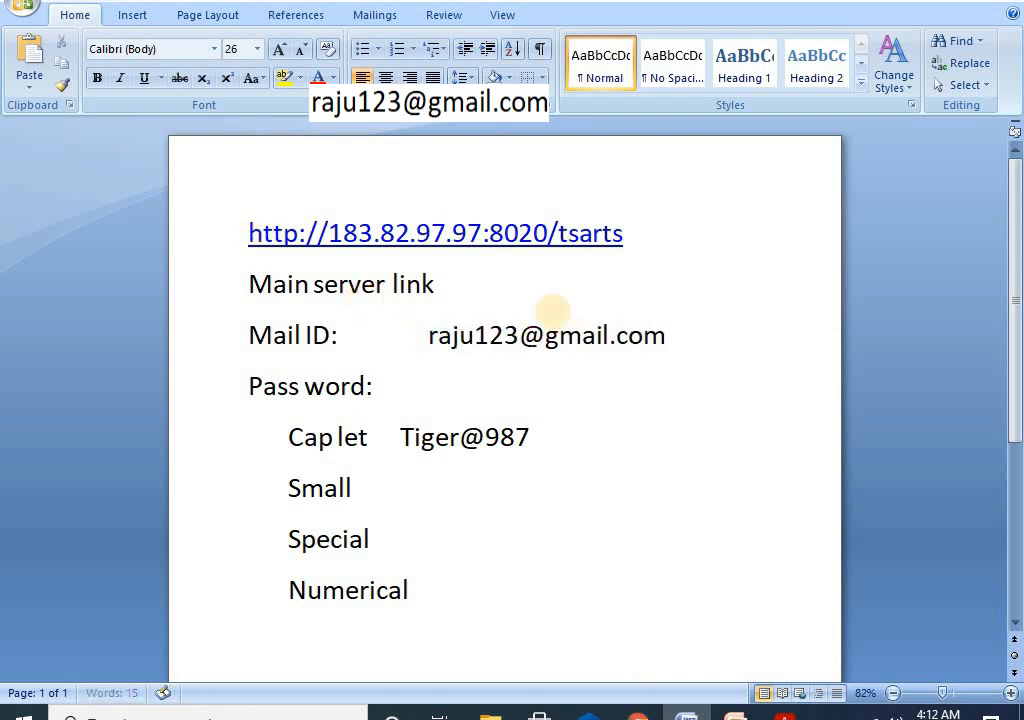
{"action": "left_click_drag", "start_coordinate": [431, 336], "coordinate": [668, 335]}
{"action": "left_click", "coordinate": [683, 354]}
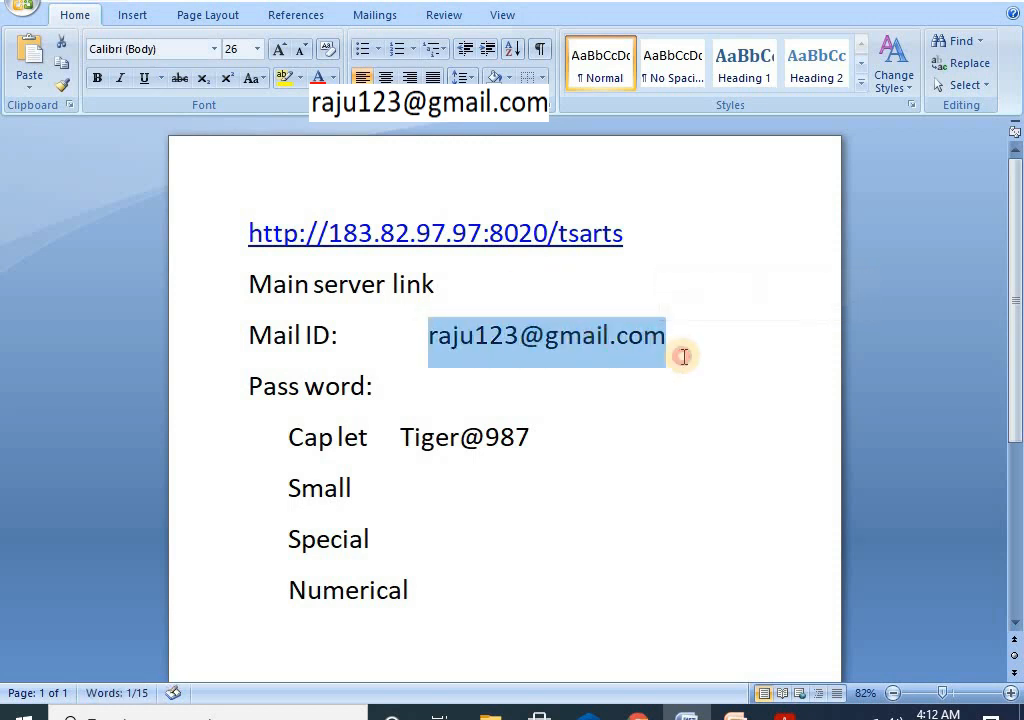
{"action": "left_click", "coordinate": [637, 710]}
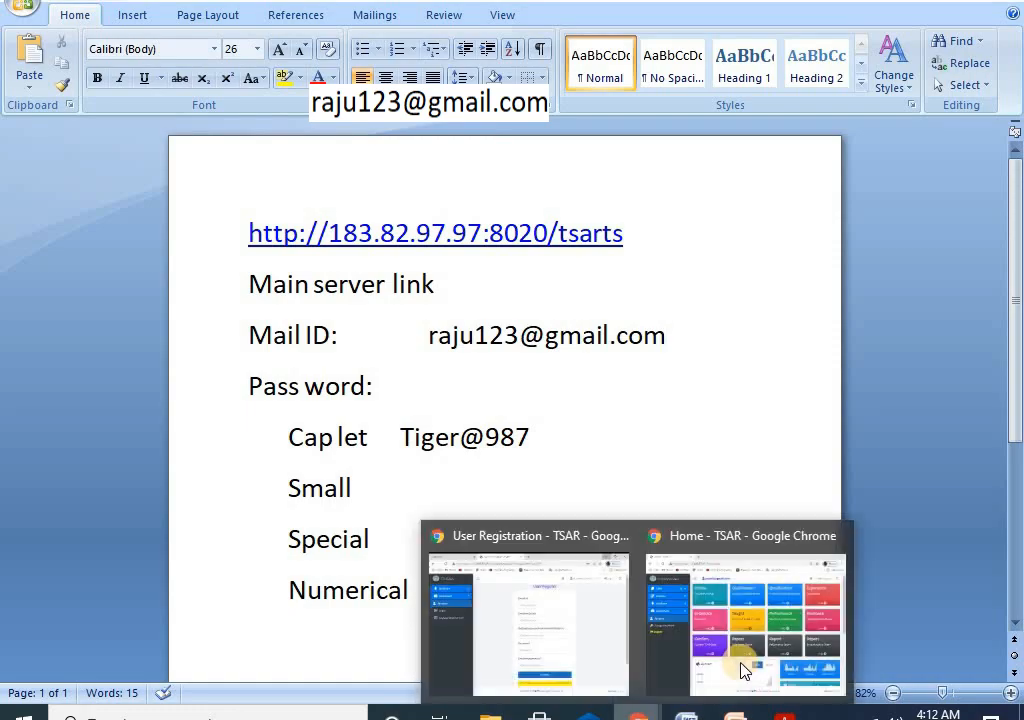
{"action": "left_click", "coordinate": [743, 670]}
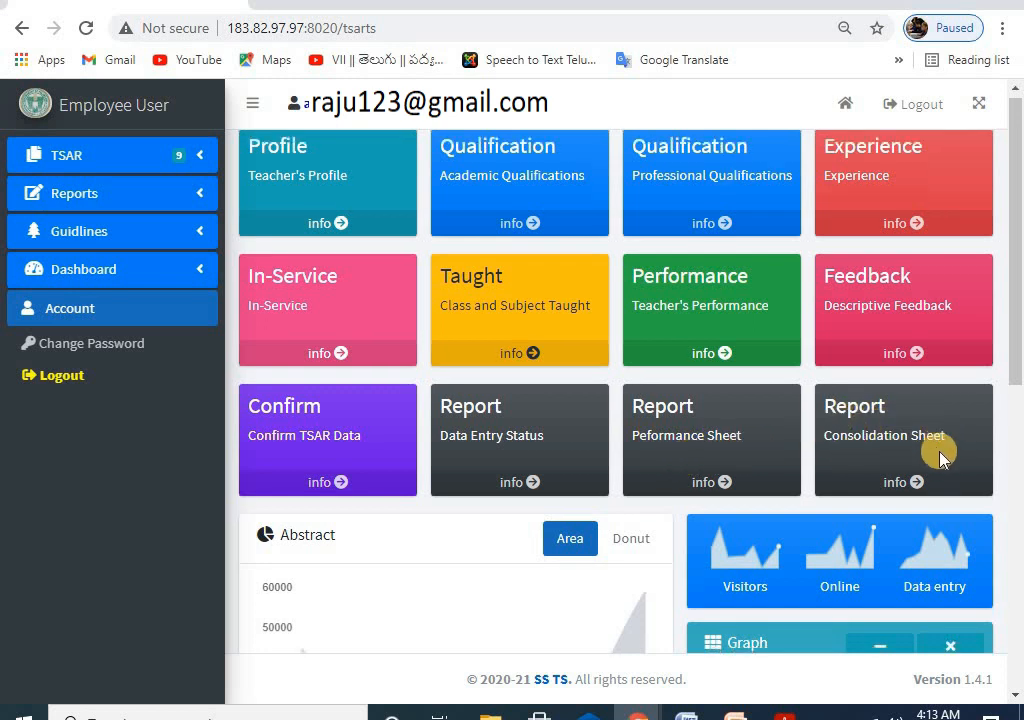
{"action": "scroll", "coordinate": [864, 410], "scroll_direction": "down", "scroll_amount": 6}
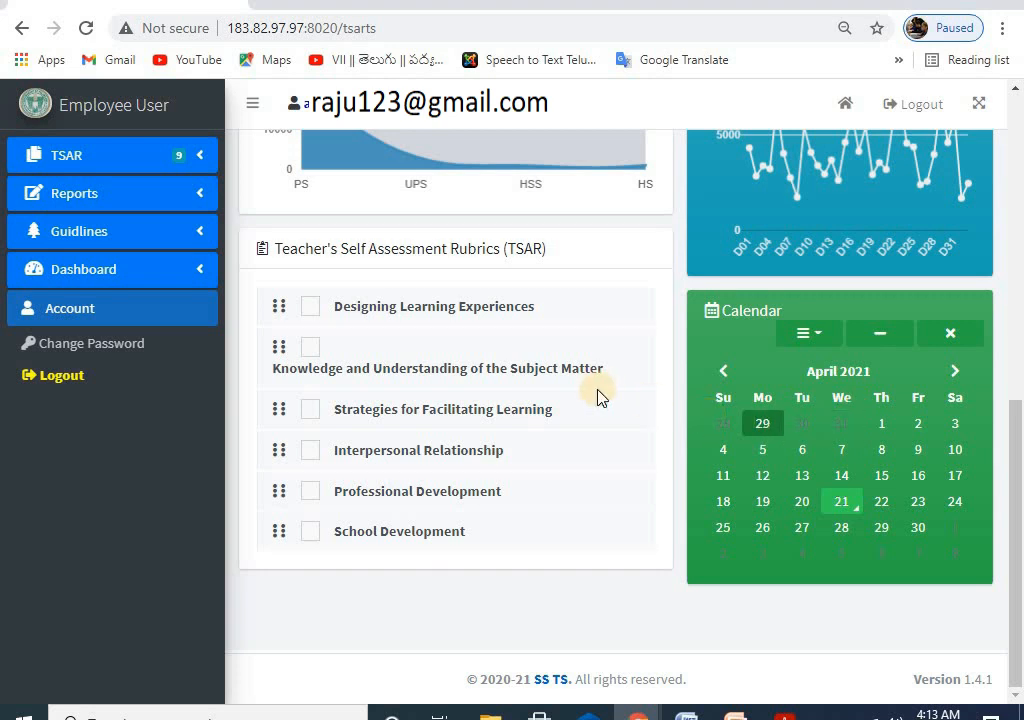
{"action": "scroll", "coordinate": [597, 395], "scroll_direction": "up", "scroll_amount": 6}
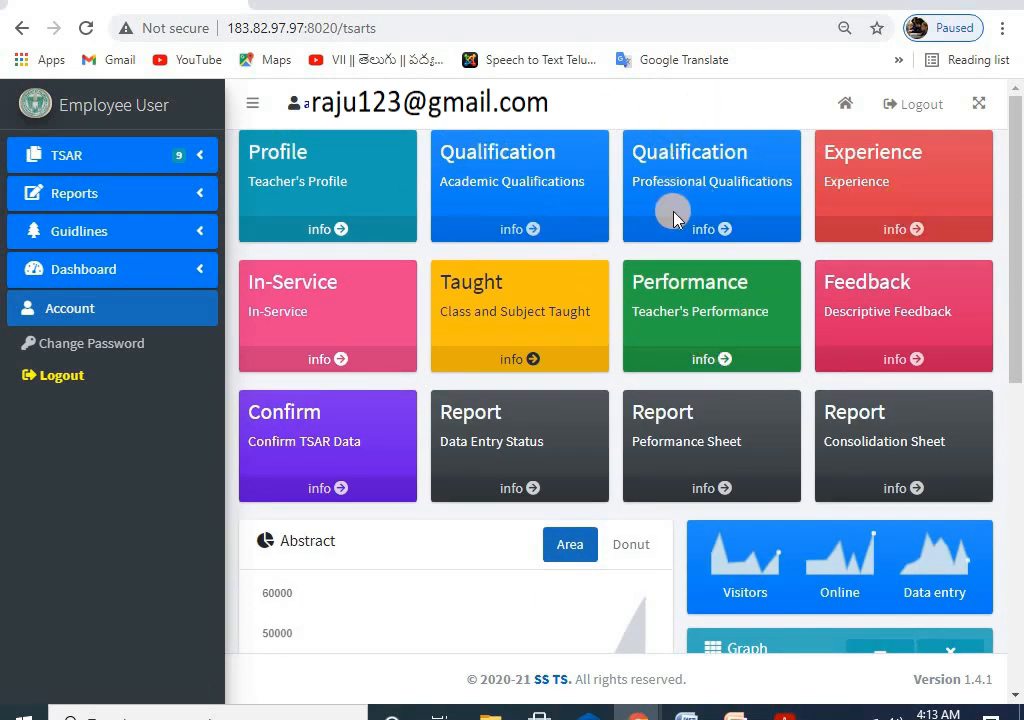
Step: Expand the TSAR and Reports groups in the sidebar and scroll through their pages
{"action": "left_click", "coordinate": [87, 158]}
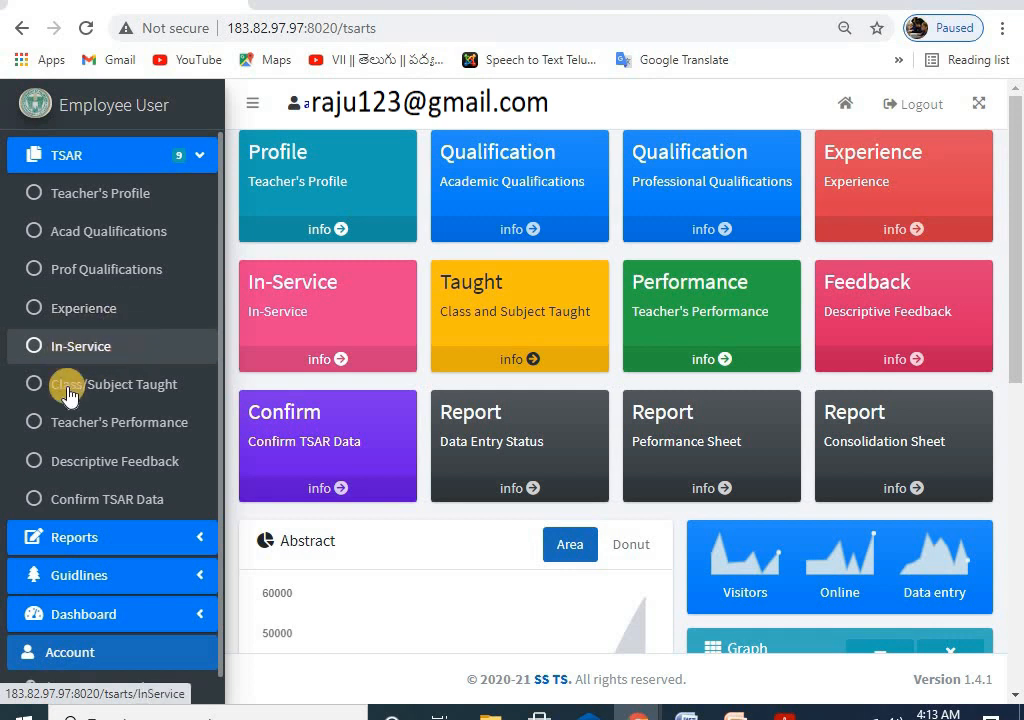
{"action": "left_click", "coordinate": [100, 394]}
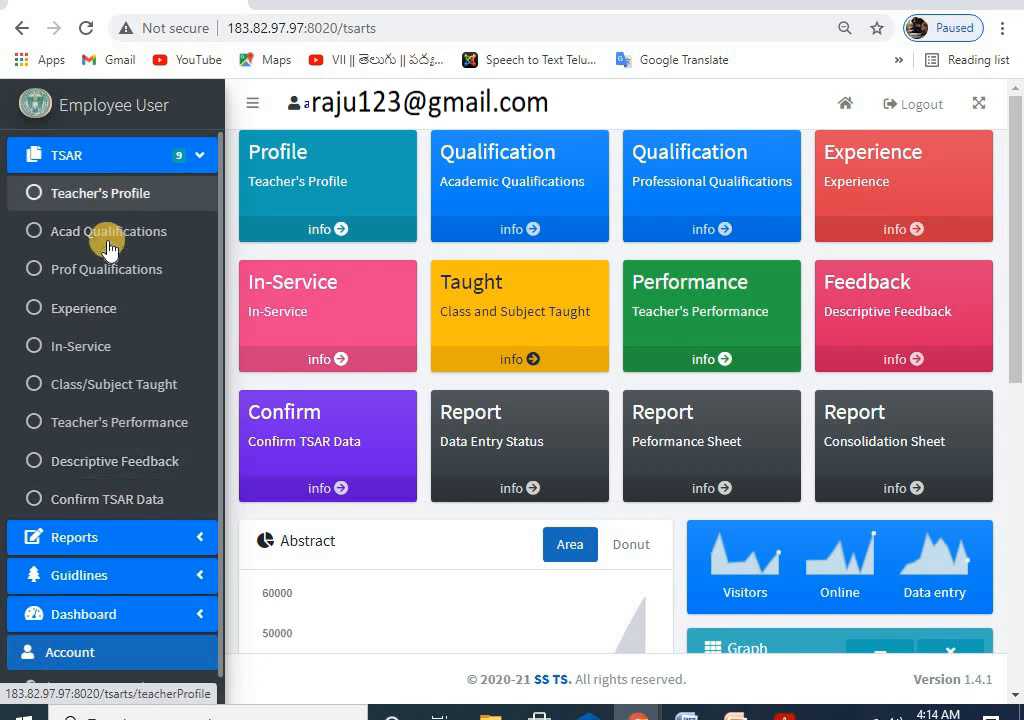
{"action": "left_click", "coordinate": [85, 534]}
{"action": "scroll", "coordinate": [113, 517], "scroll_direction": "down", "scroll_amount": 2}
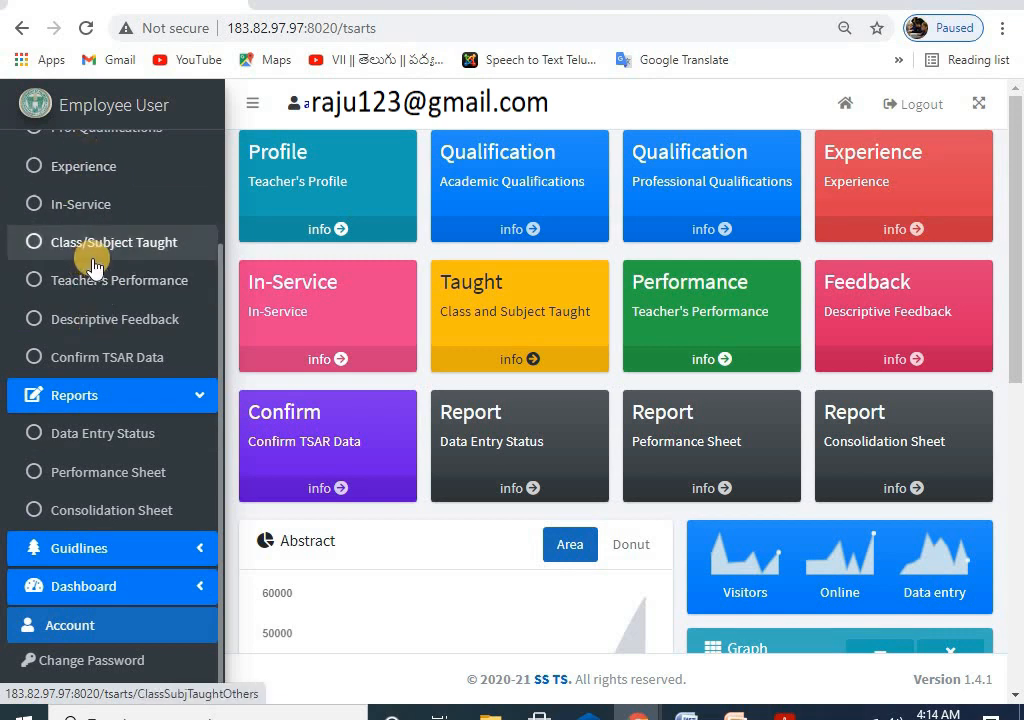
{"action": "scroll", "coordinate": [121, 494], "scroll_direction": "up", "scroll_amount": 2}
{"action": "scroll", "coordinate": [105, 485], "scroll_direction": "down", "scroll_amount": 2}
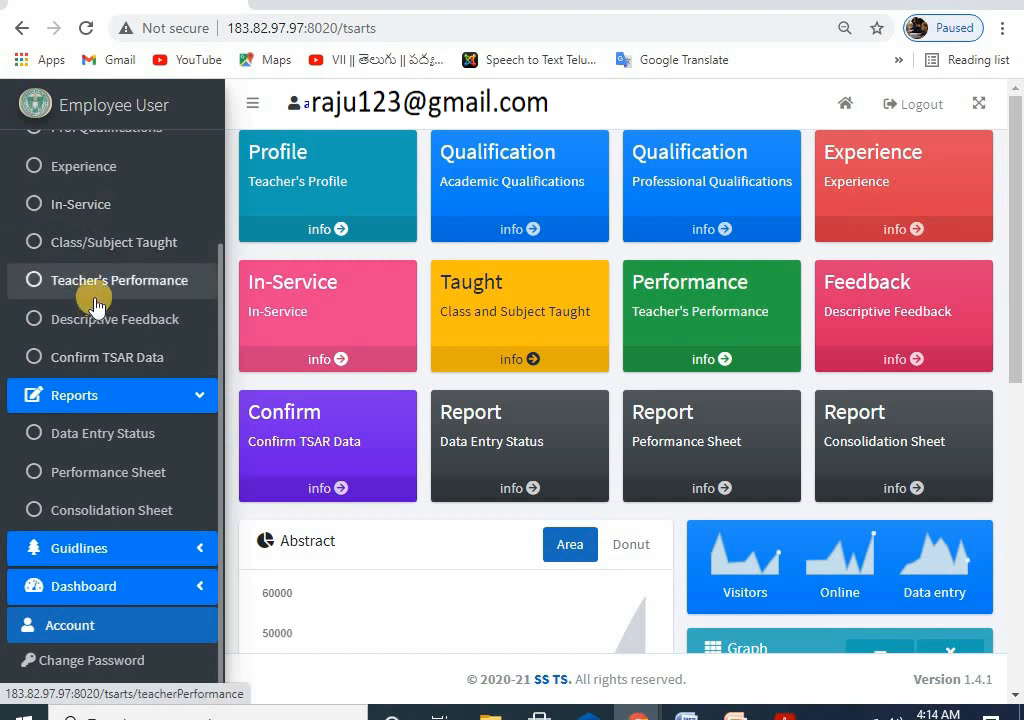
{"action": "scroll", "coordinate": [151, 434], "scroll_direction": "down", "scroll_amount": 2}
Step: Expand the Guidlines group and scroll through its topics
{"action": "left_click", "coordinate": [114, 548]}
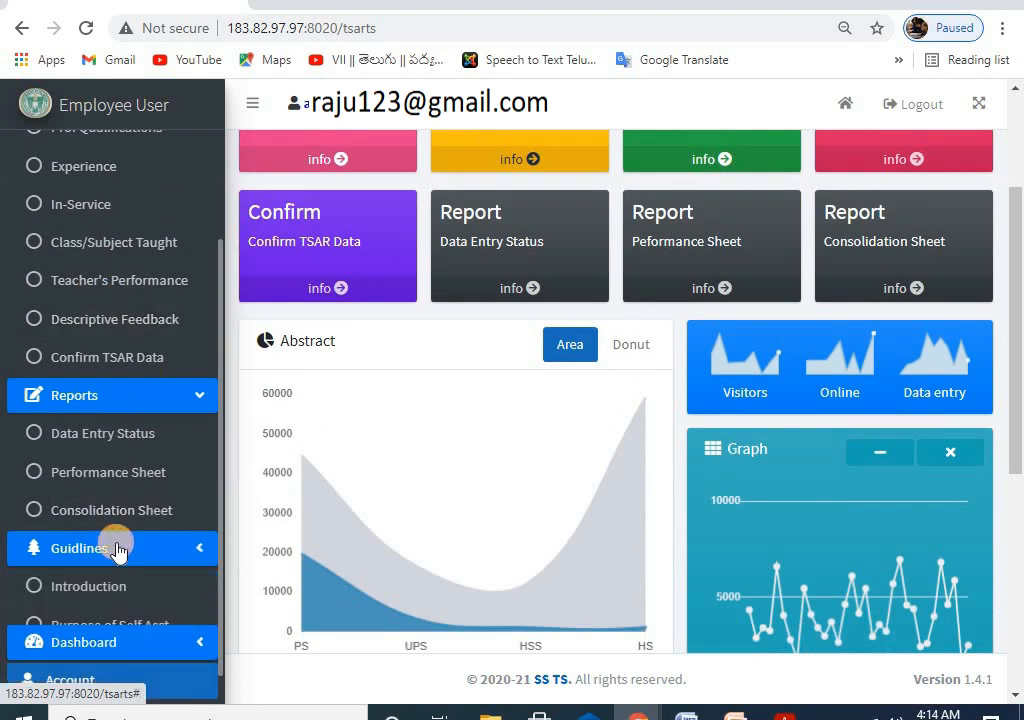
{"action": "scroll", "coordinate": [91, 297], "scroll_direction": "down", "scroll_amount": 3}
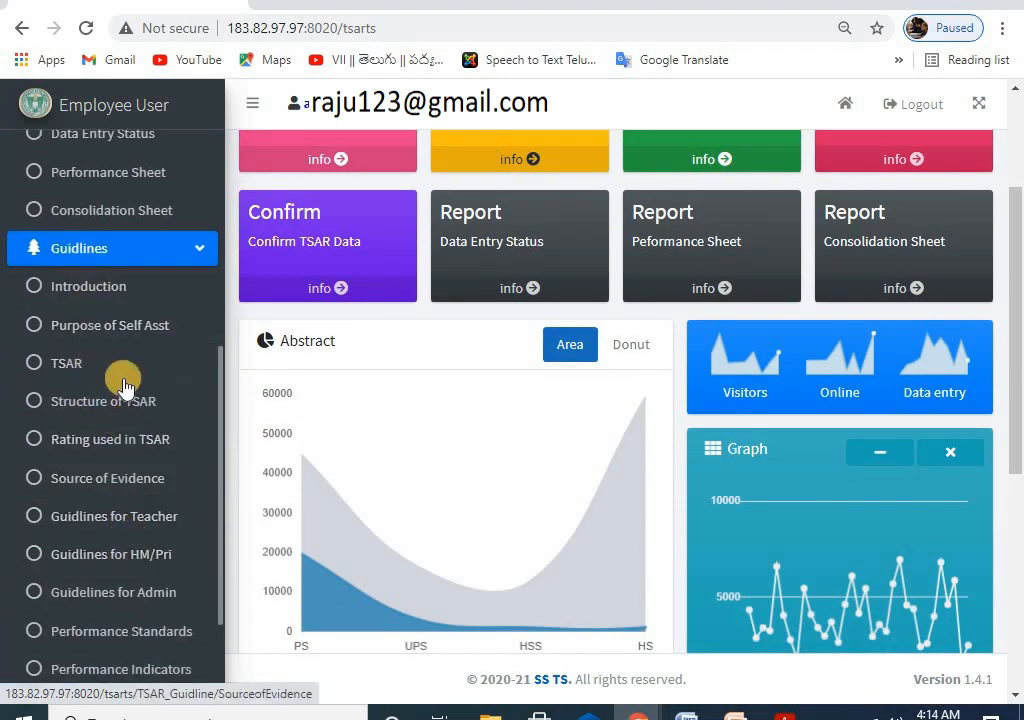
{"action": "scroll", "coordinate": [122, 395], "scroll_direction": "down", "scroll_amount": 2}
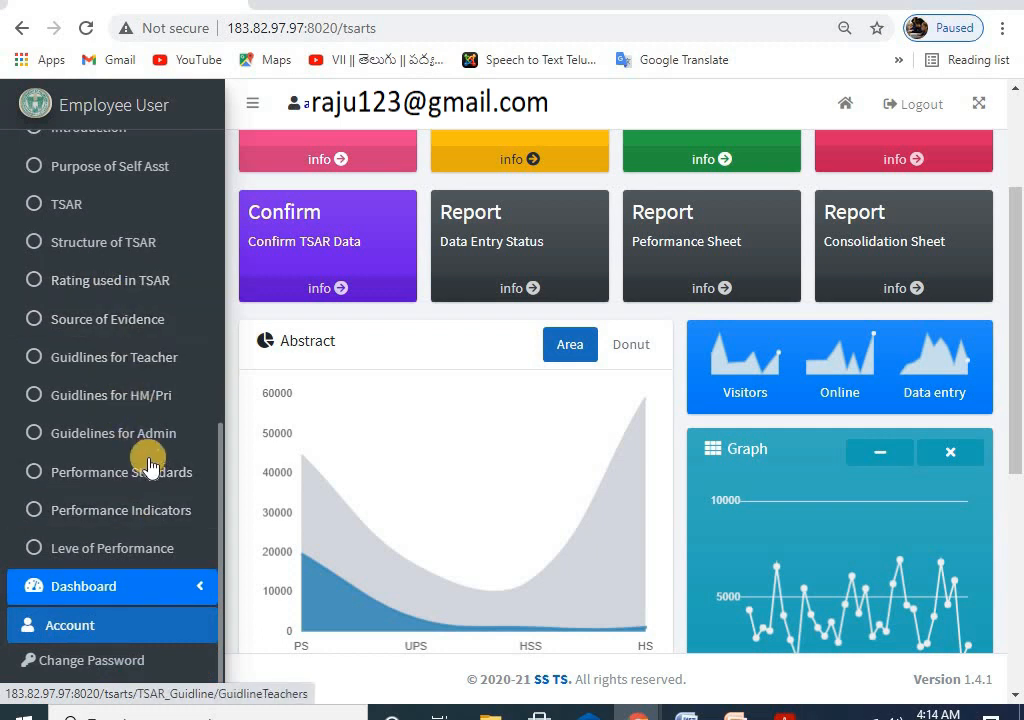
{"action": "scroll", "coordinate": [148, 405], "scroll_direction": "up", "scroll_amount": 6}
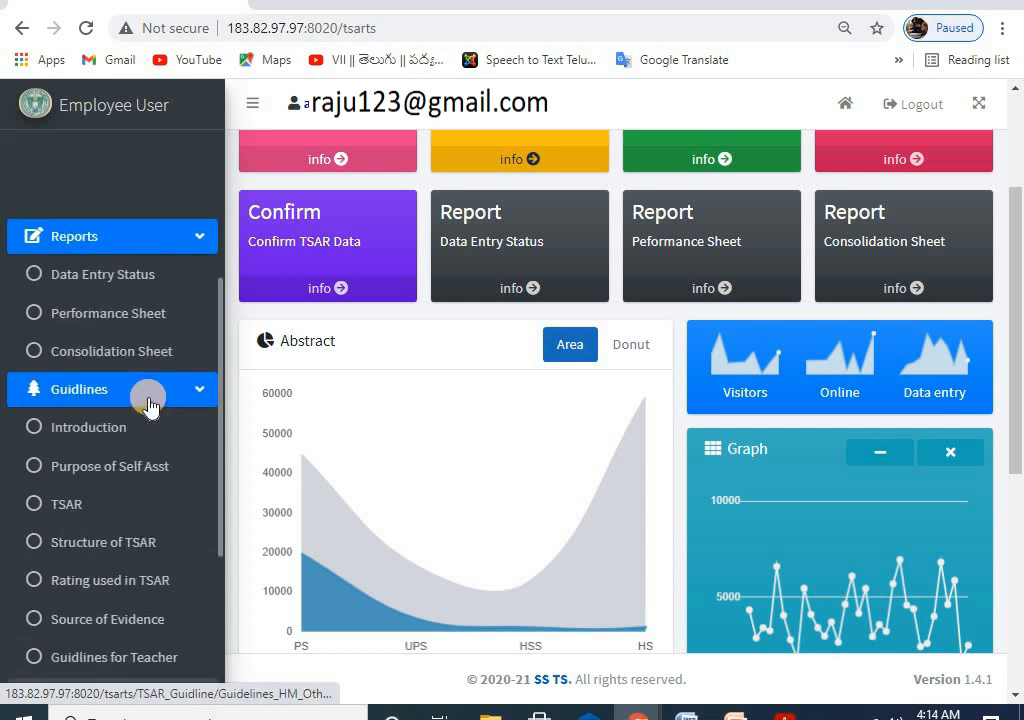
Step: Minimize Chrome and scroll through the TSAR Final.20.02.pdf guide in Acrobat Reader
{"action": "left_click", "coordinate": [909, 3]}
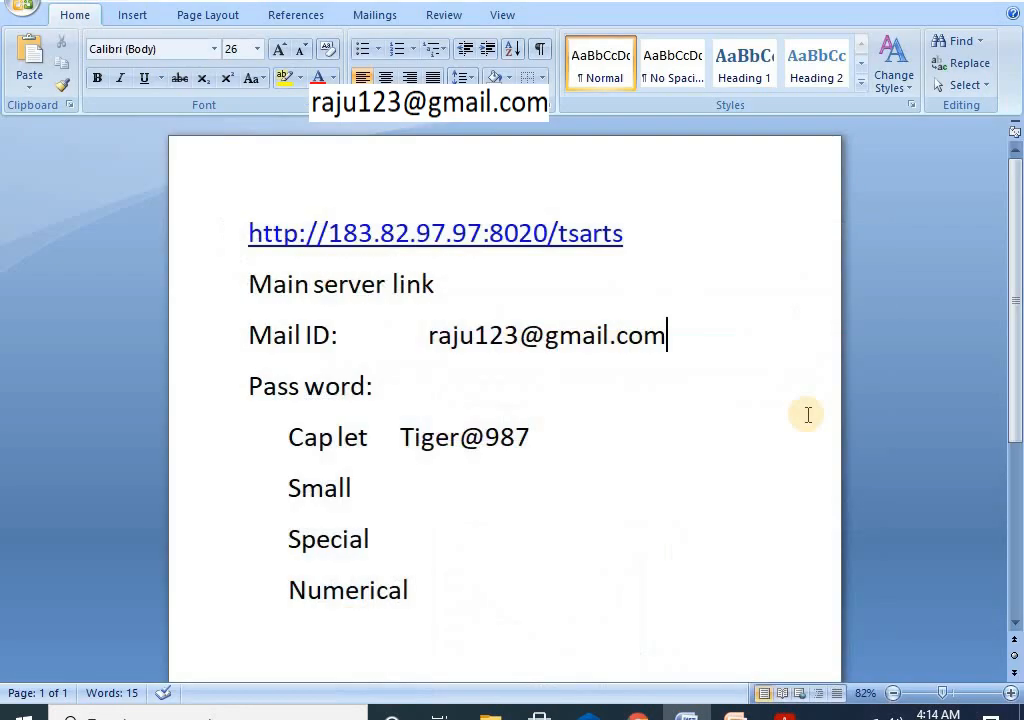
{"action": "left_click", "coordinate": [782, 712]}
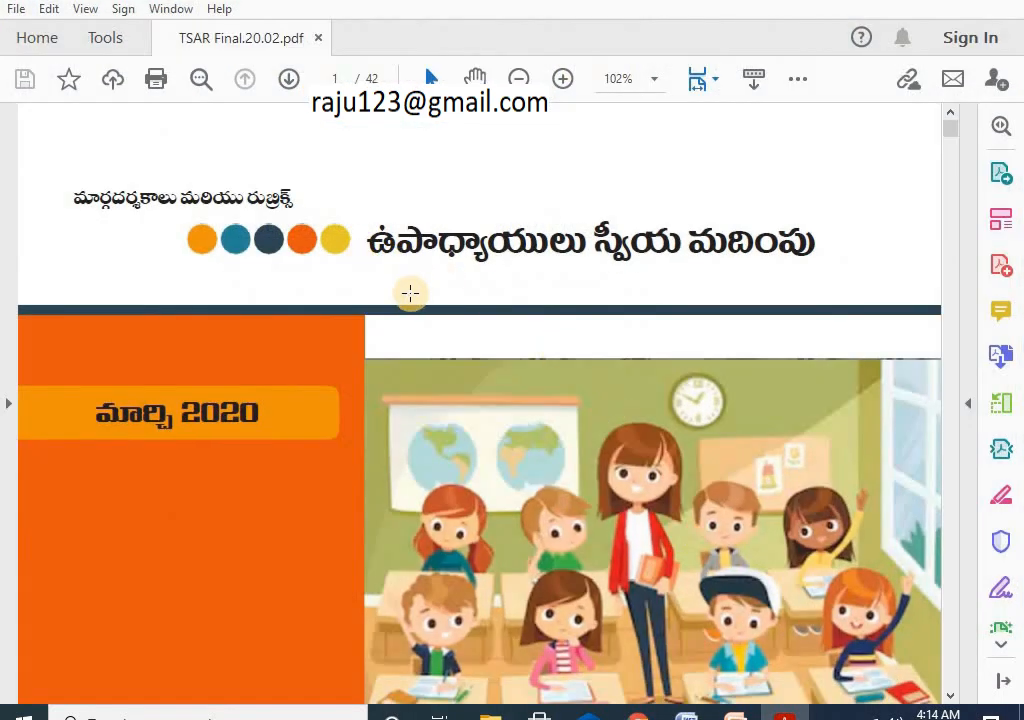
{"action": "scroll", "coordinate": [411, 300], "scroll_direction": "down", "scroll_amount": 6}
{"action": "scroll", "coordinate": [418, 310], "scroll_direction": "down", "scroll_amount": 15}
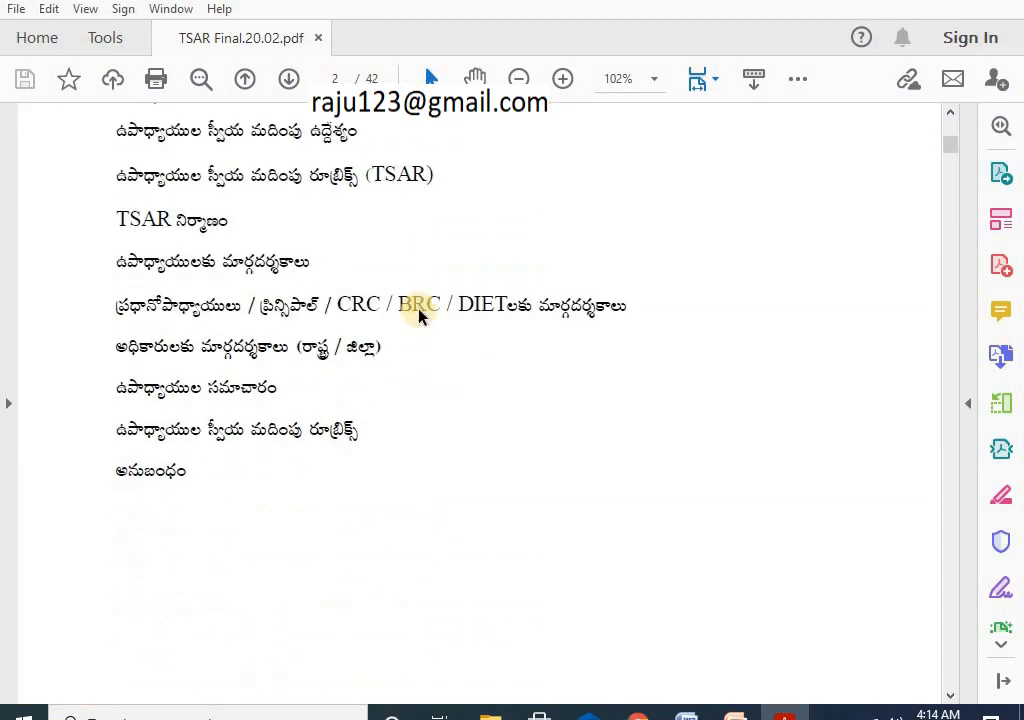
{"action": "scroll", "coordinate": [418, 312], "scroll_direction": "down", "scroll_amount": 15}
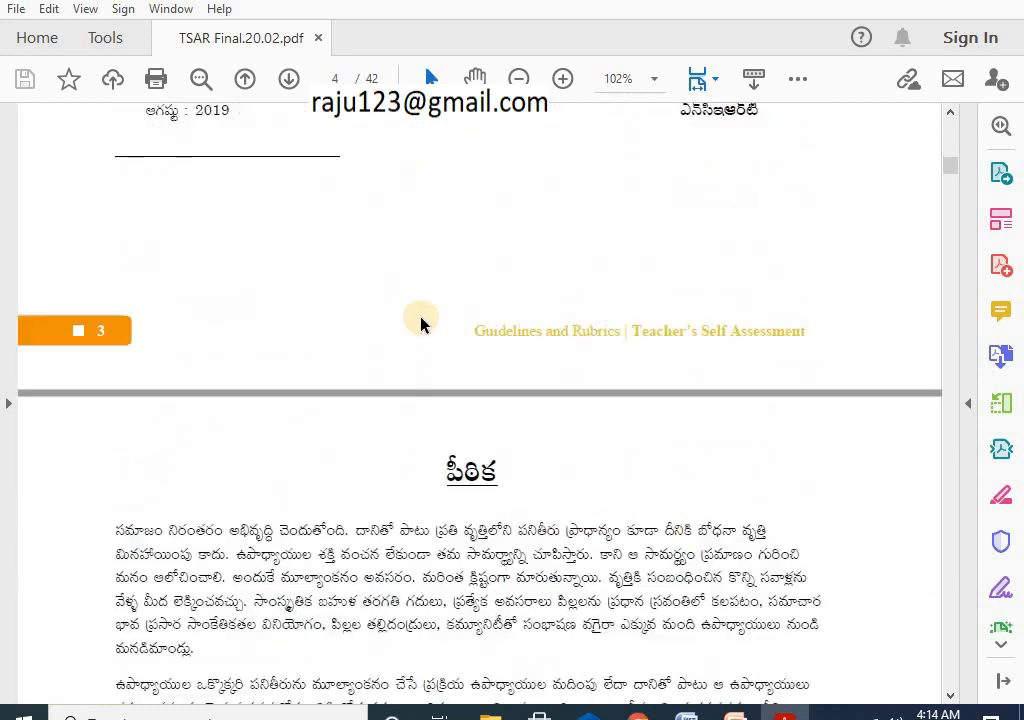
{"action": "scroll", "coordinate": [422, 320], "scroll_direction": "down", "scroll_amount": 15}
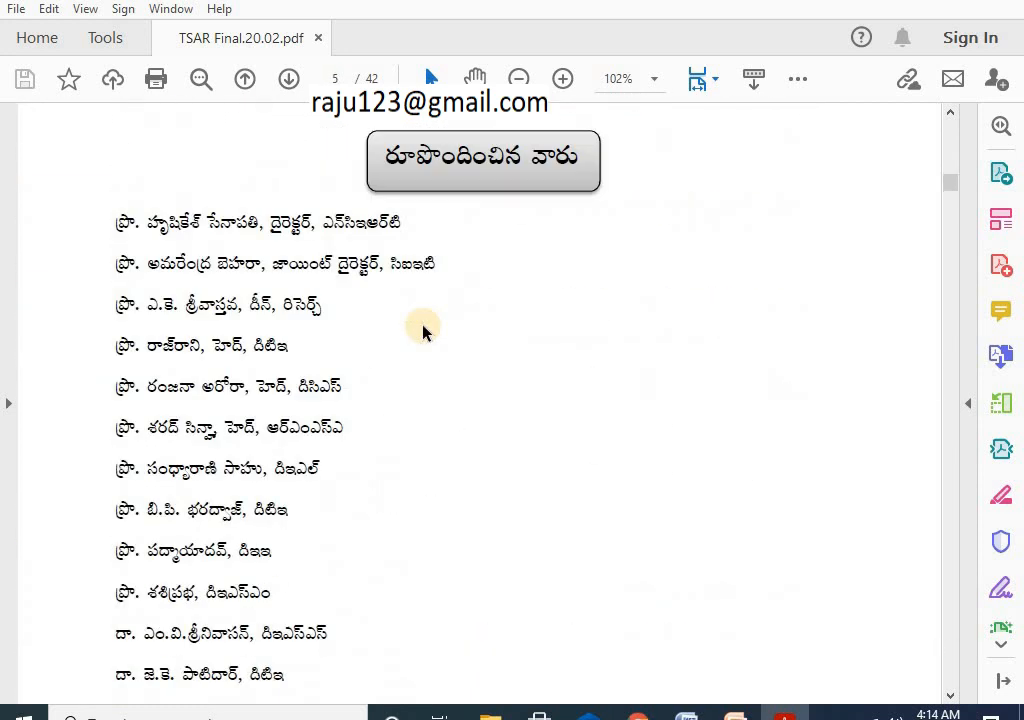
{"action": "scroll", "coordinate": [427, 330], "scroll_direction": "down", "scroll_amount": 15}
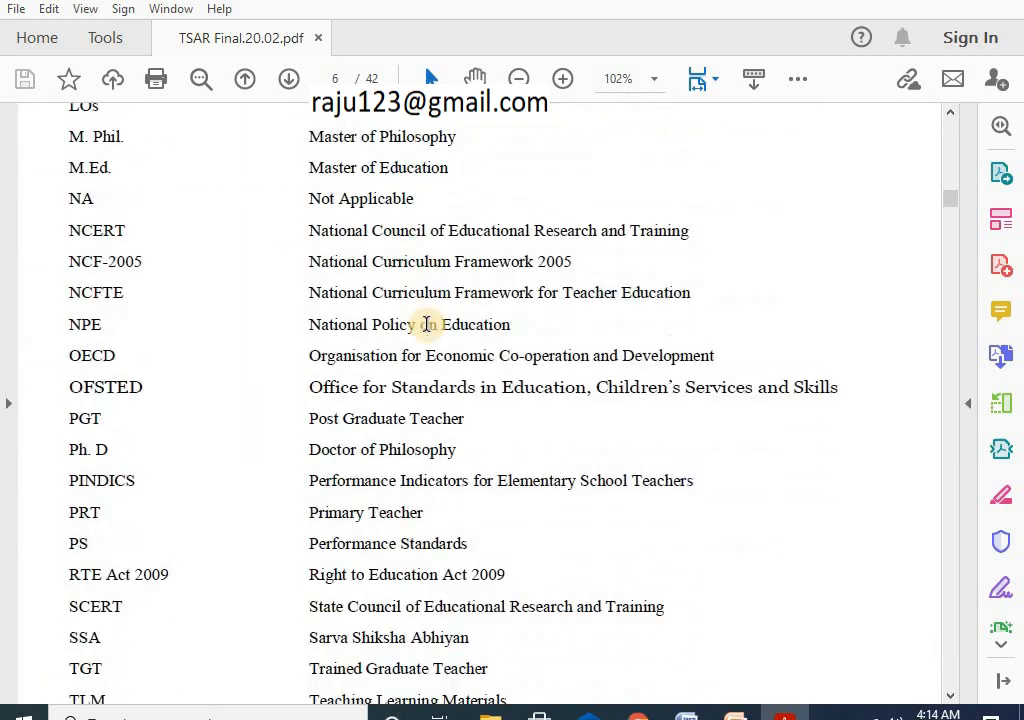
{"action": "scroll", "coordinate": [427, 324], "scroll_direction": "down", "scroll_amount": 15}
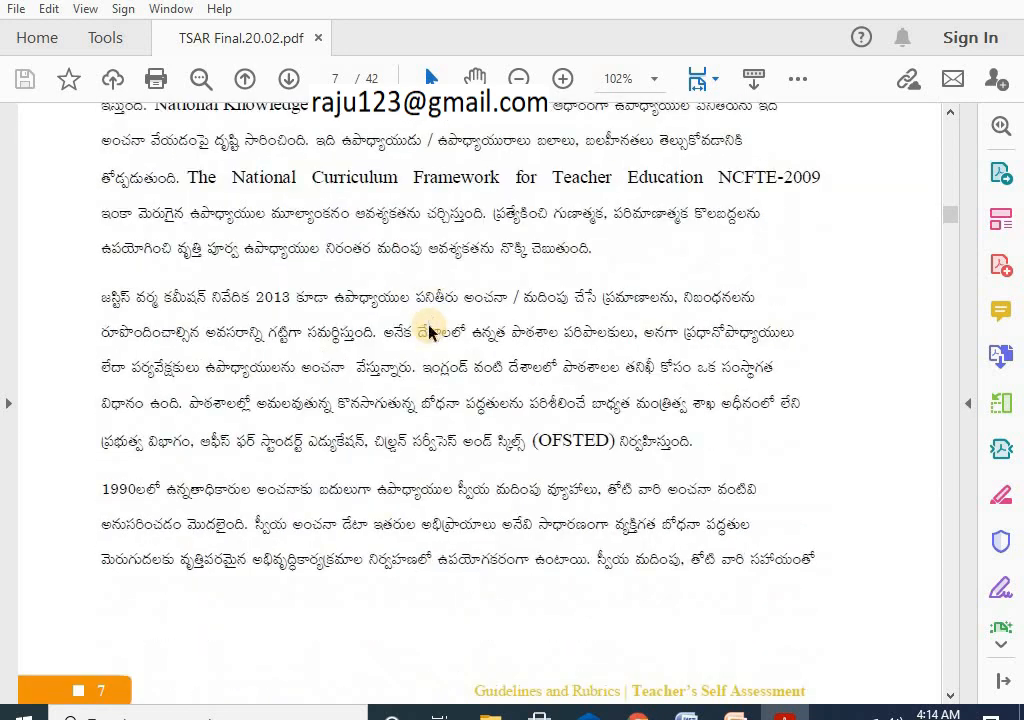
{"action": "scroll", "coordinate": [653, 267], "scroll_direction": "up", "scroll_amount": 5}
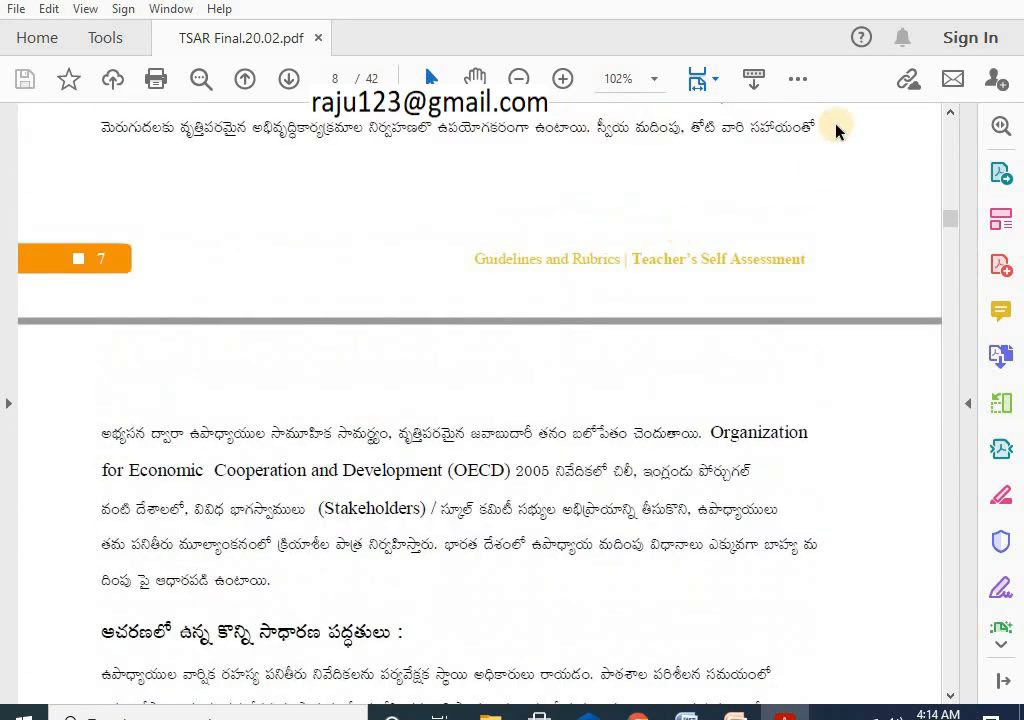
{"action": "scroll", "coordinate": [648, 361], "scroll_direction": "up", "scroll_amount": 3}
{"action": "left_click_drag", "start_coordinate": [951, 222], "coordinate": [950, 119]}
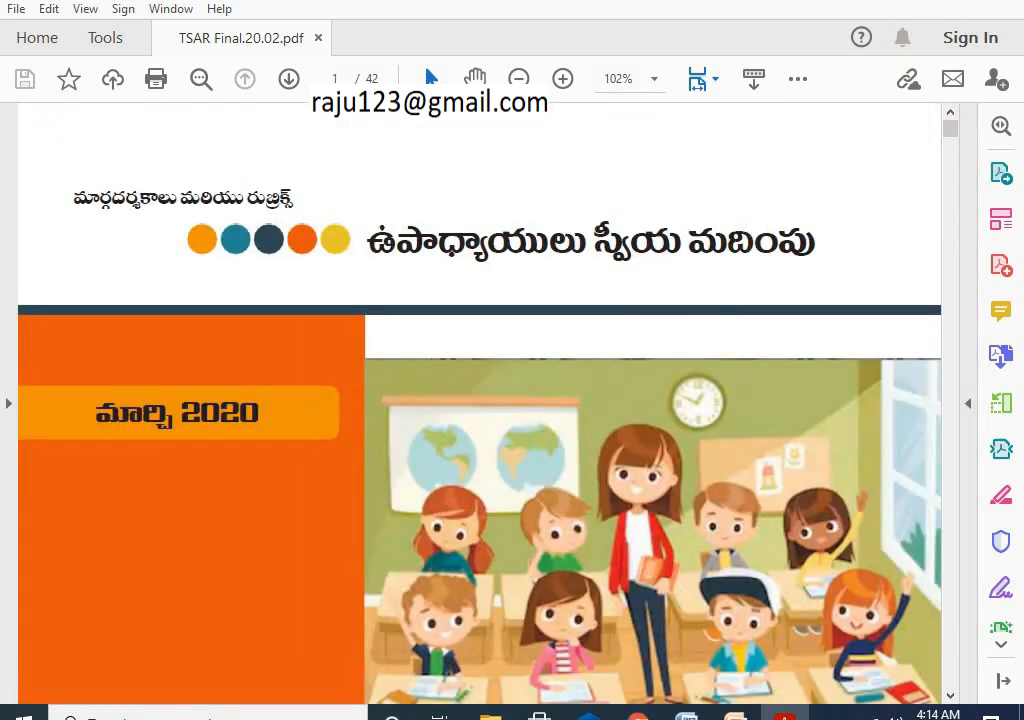
Step: Minimize the PDF and bring the PowerPoint guide slides to the front
{"action": "left_click", "coordinate": [909, 1]}
{"action": "left_click", "coordinate": [735, 712]}
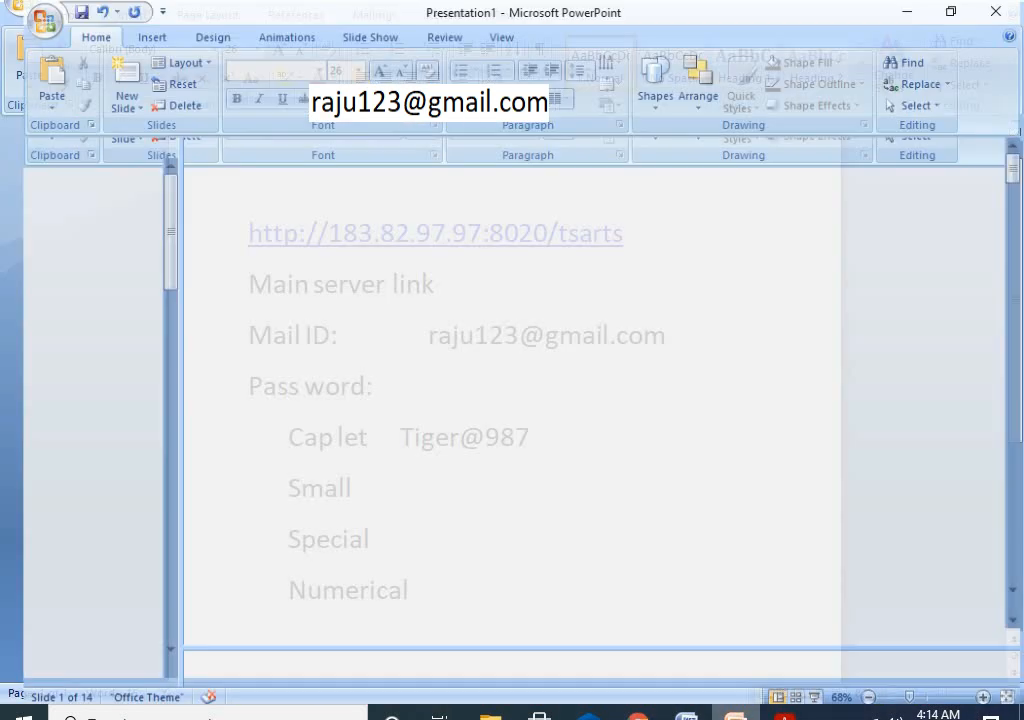
{"action": "left_click", "coordinate": [785, 714]}
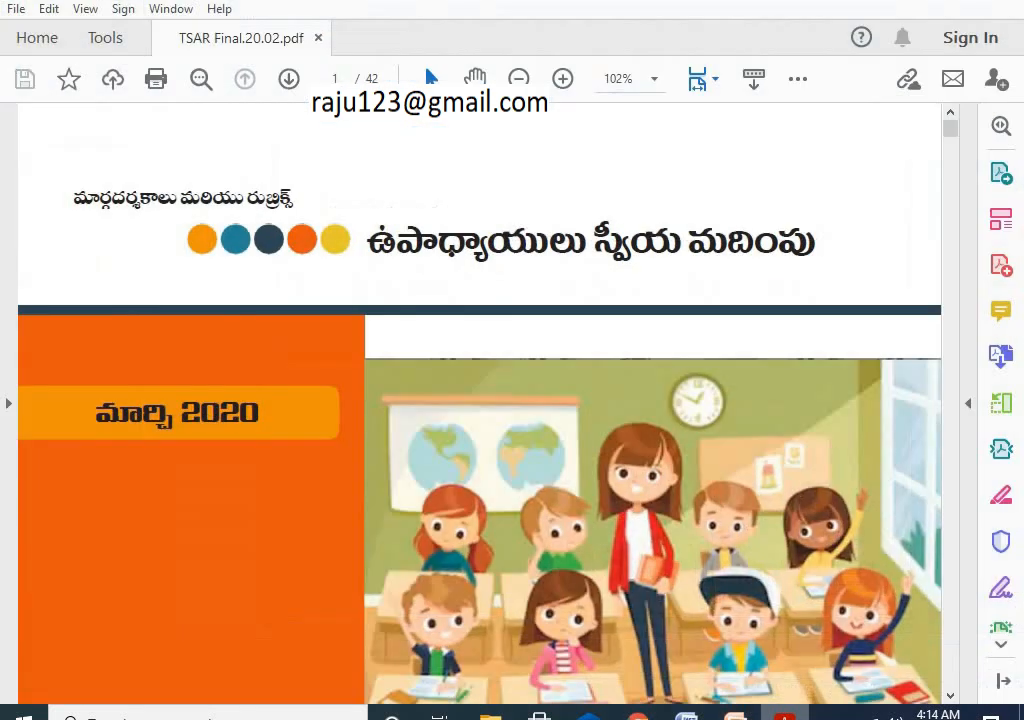
{"action": "left_click", "coordinate": [736, 714]}
Step: Bring the TSAR home dashboard forward and scroll through its sidebar menus
{"action": "mouse_move", "coordinate": [637, 712]}
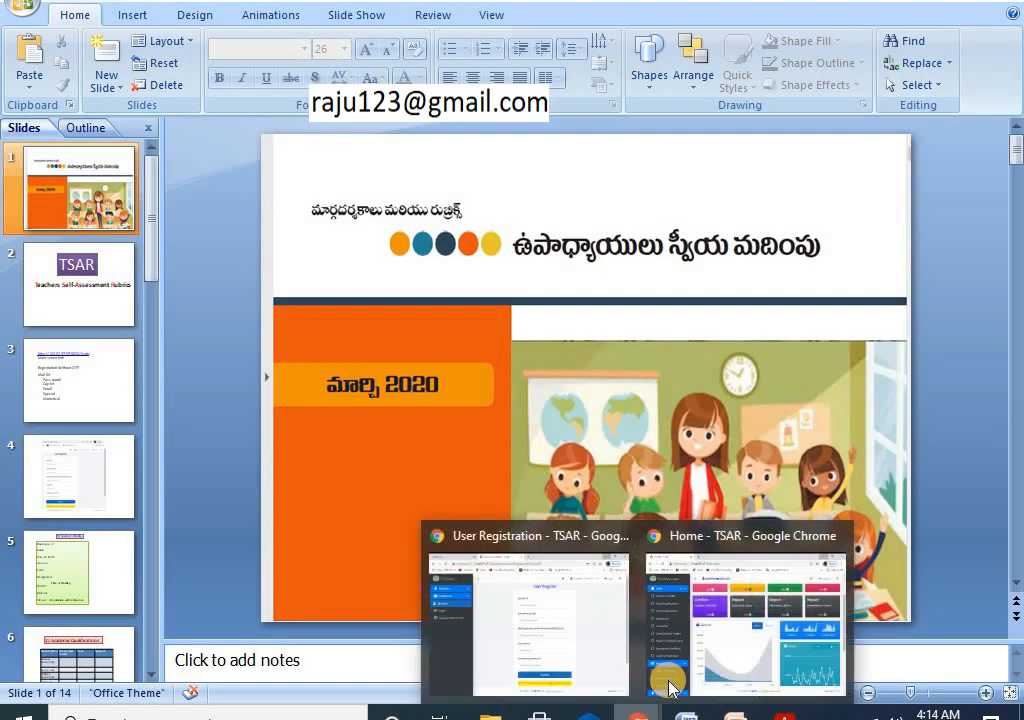
{"action": "left_click", "coordinate": [688, 647]}
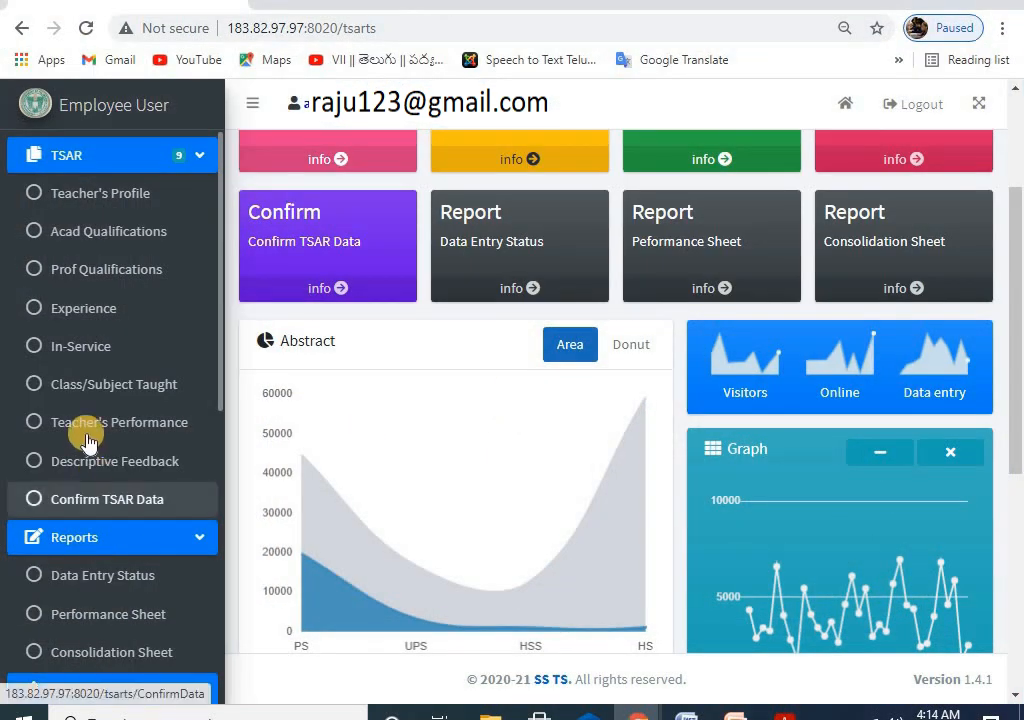
{"action": "scroll", "coordinate": [87, 487], "scroll_direction": "down", "scroll_amount": 3}
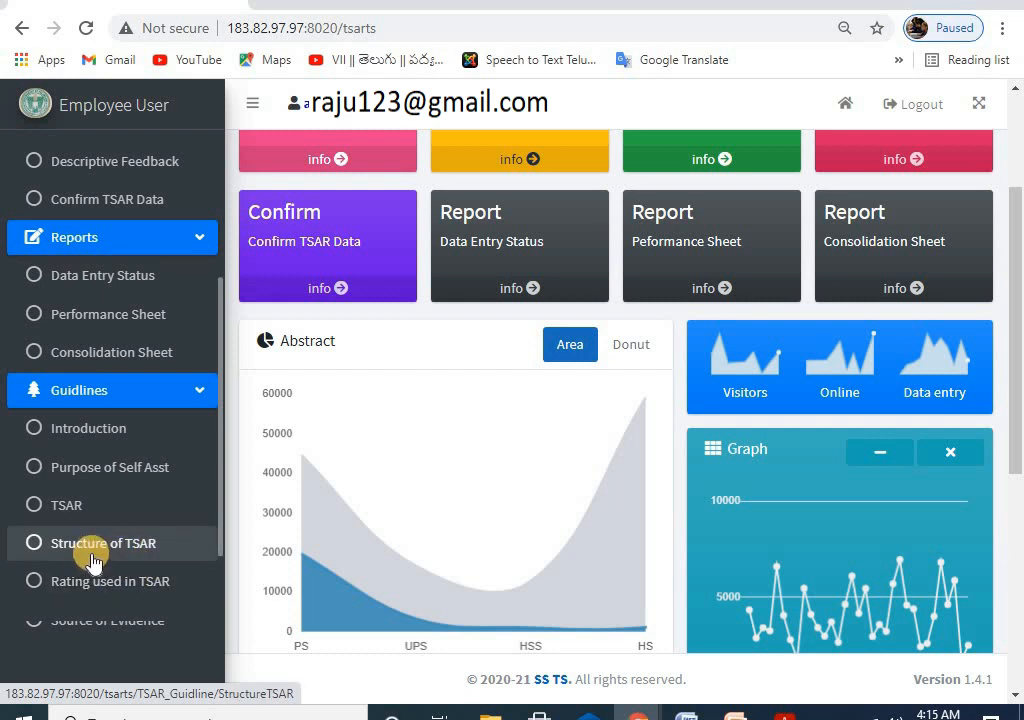
{"action": "scroll", "coordinate": [112, 576], "scroll_direction": "down", "scroll_amount": 1}
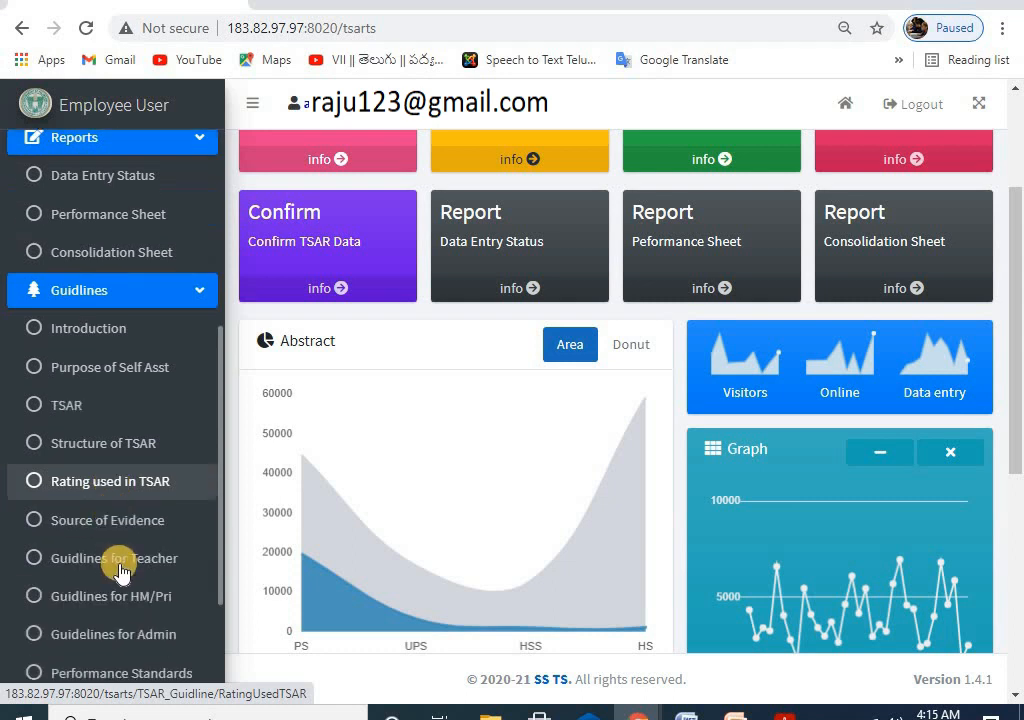
{"action": "scroll", "coordinate": [110, 520], "scroll_direction": "down", "scroll_amount": 2}
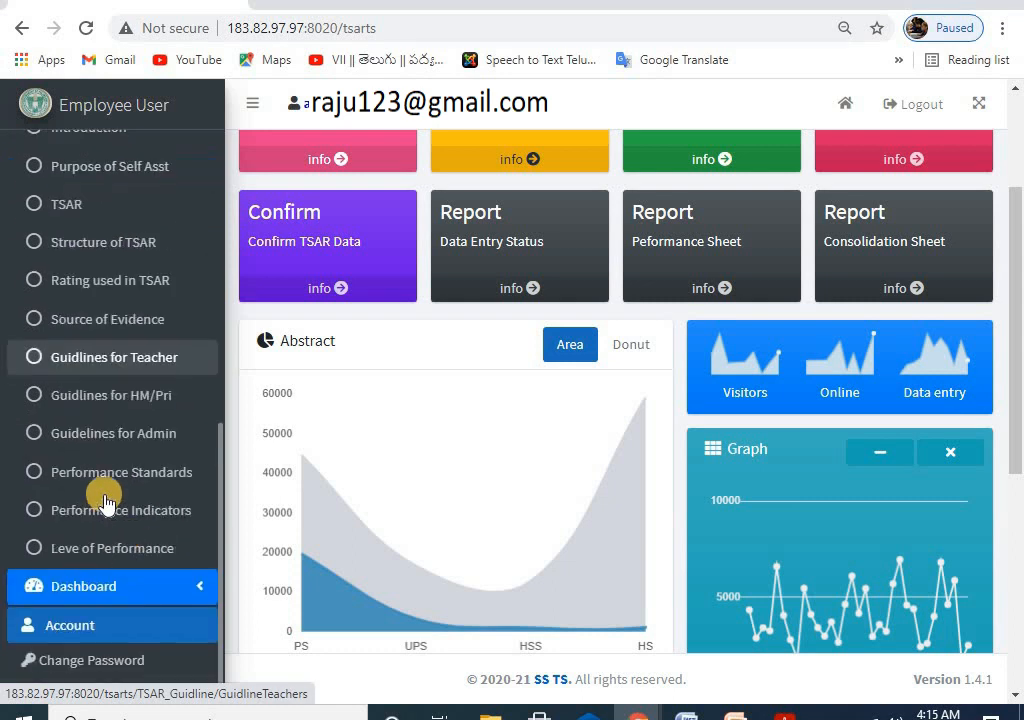
{"action": "scroll", "coordinate": [80, 430], "scroll_direction": "up", "scroll_amount": 1}
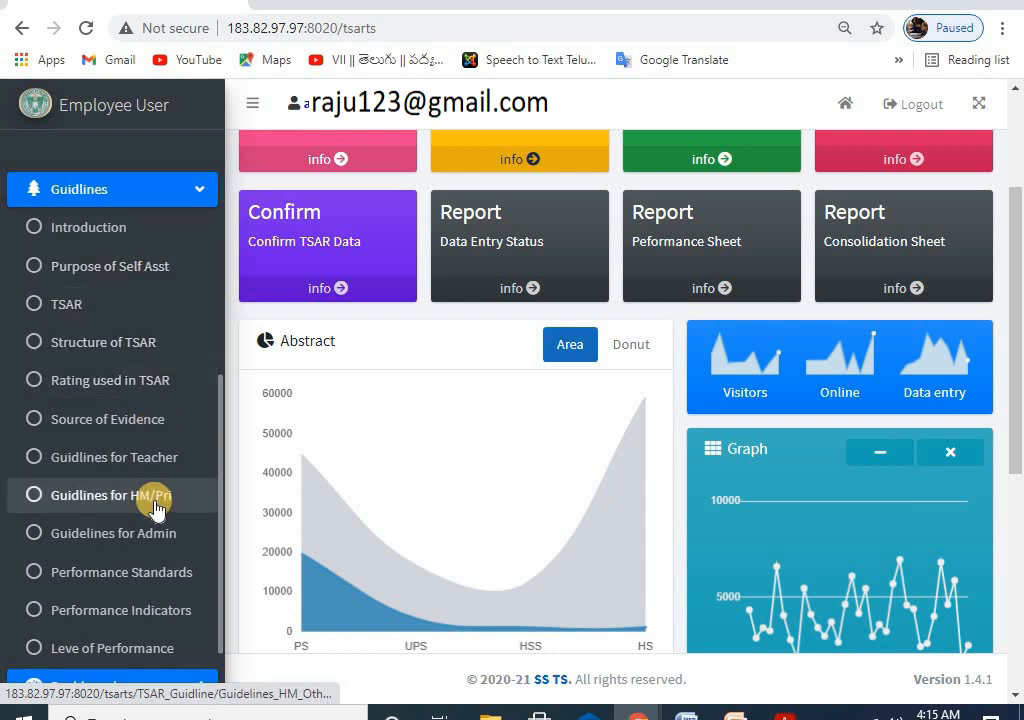
{"action": "scroll", "coordinate": [100, 480], "scroll_direction": "up", "scroll_amount": 6}
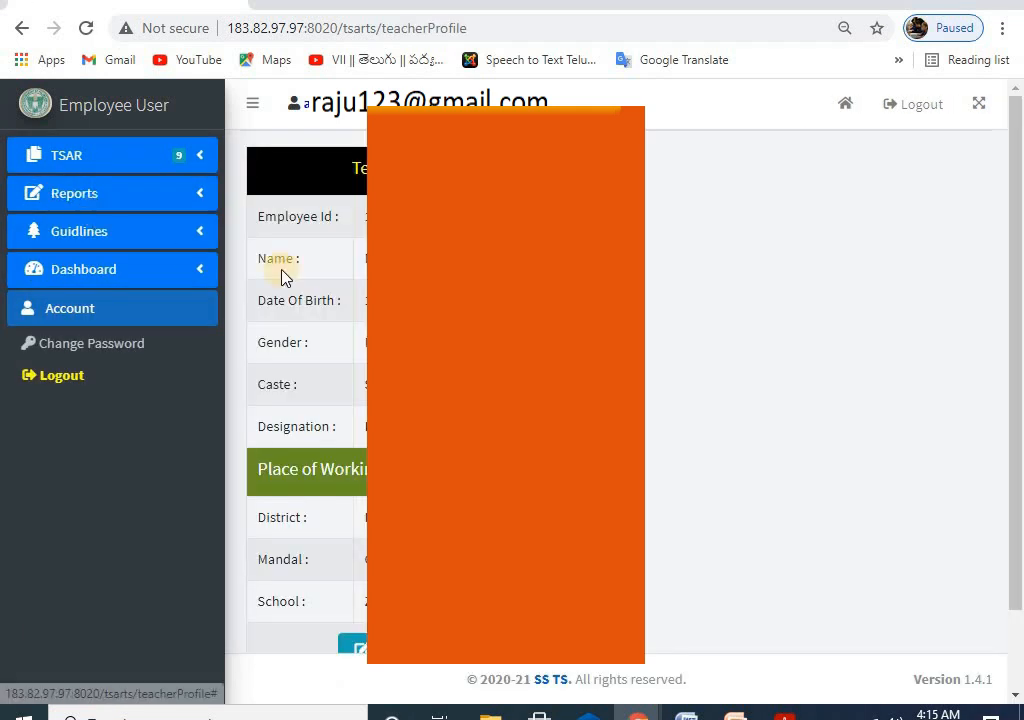
{"action": "scroll", "coordinate": [300, 400], "scroll_direction": "down", "scroll_amount": 1}
{"action": "scroll", "coordinate": [300, 400], "scroll_direction": "up", "scroll_amount": 1}
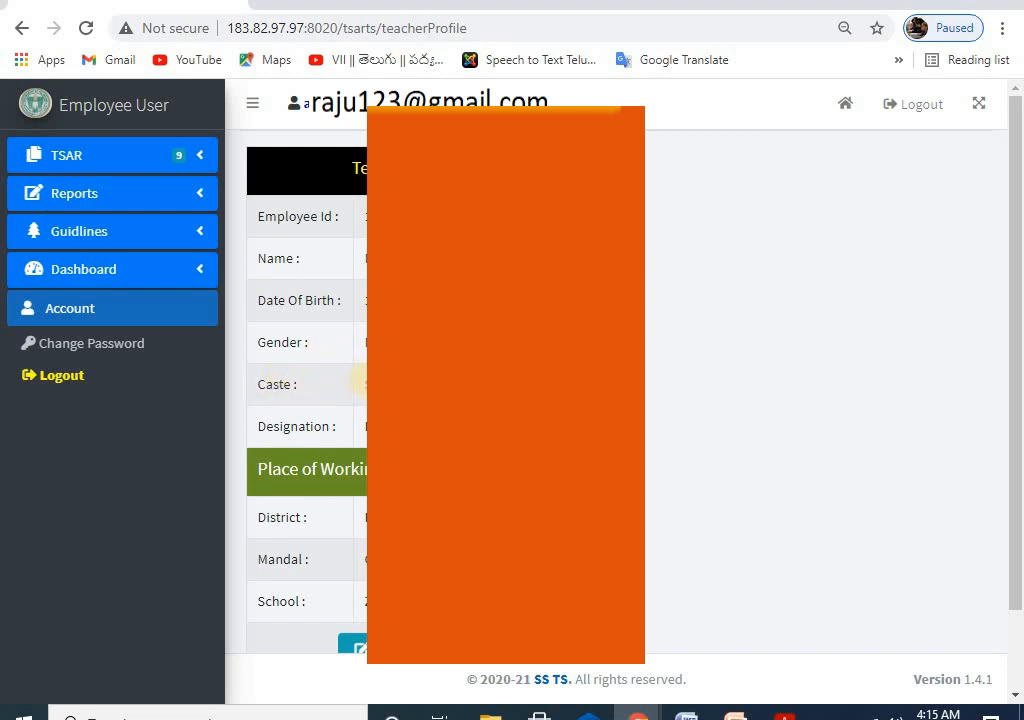
{"action": "scroll", "coordinate": [304, 326], "scroll_direction": "down", "scroll_amount": 1}
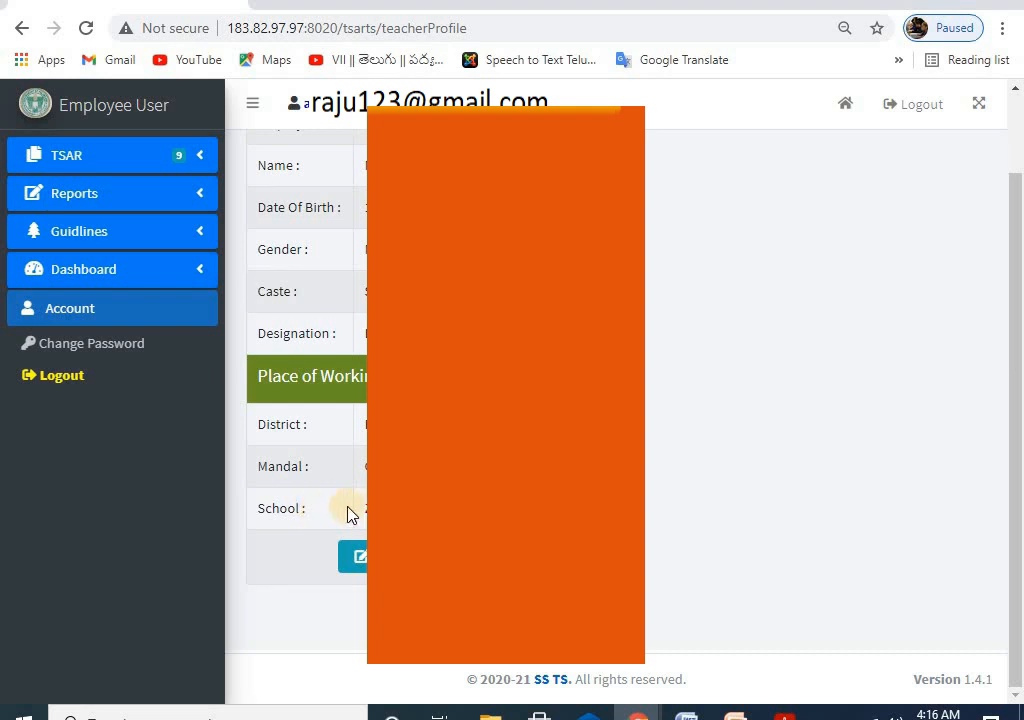
{"action": "scroll", "coordinate": [274, 347], "scroll_direction": "up", "scroll_amount": 1}
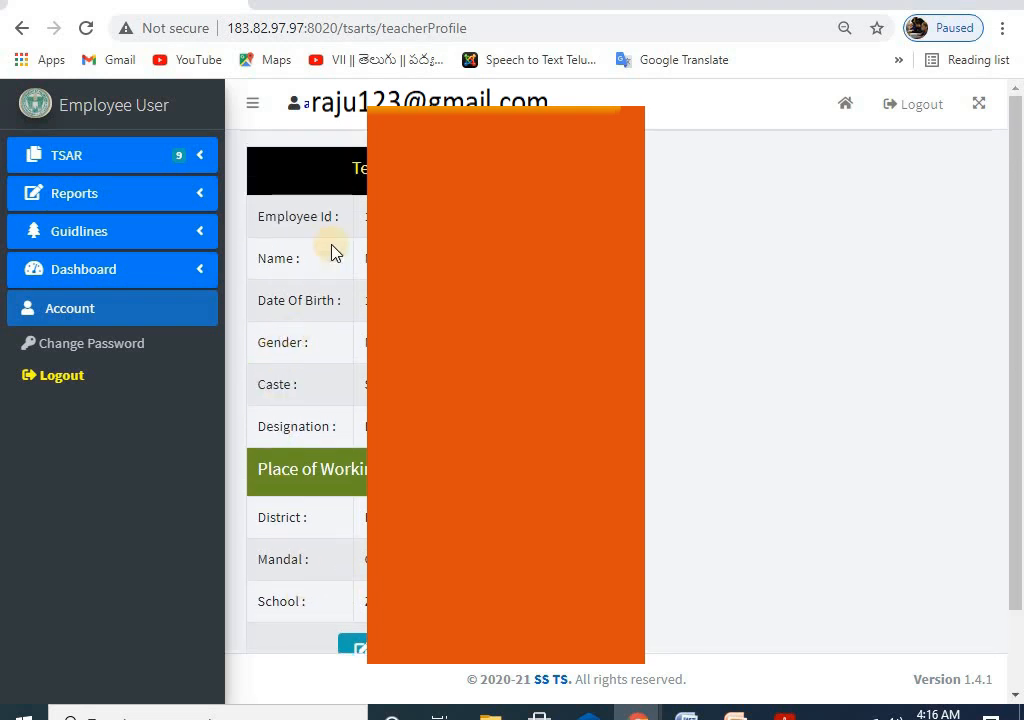
{"action": "scroll", "coordinate": [337, 345], "scroll_direction": "down", "scroll_amount": 1}
{"action": "scroll", "coordinate": [336, 340], "scroll_direction": "up", "scroll_amount": 1}
{"action": "scroll", "coordinate": [345, 386], "scroll_direction": "down", "scroll_amount": 1}
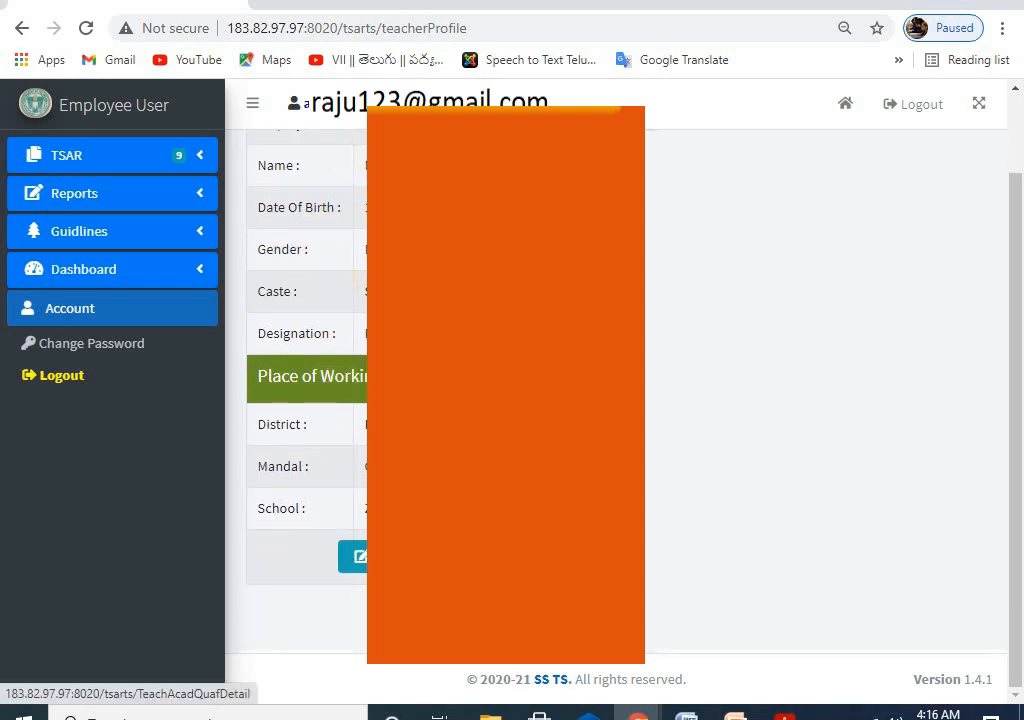
{"action": "scroll", "coordinate": [290, 225], "scroll_direction": "up", "scroll_amount": 1}
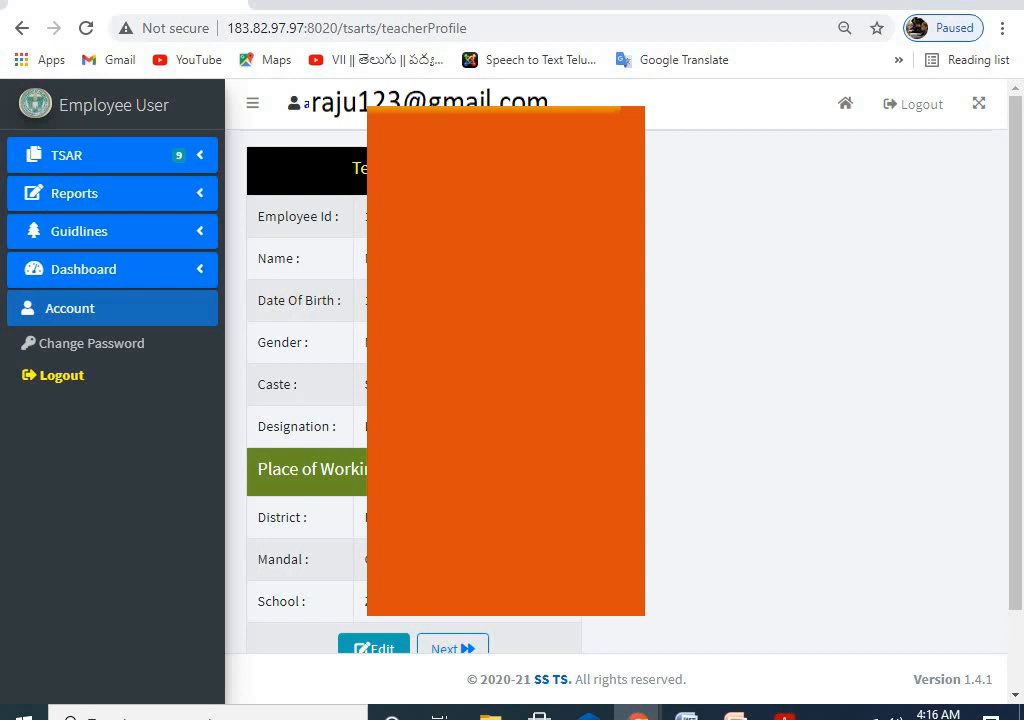
{"action": "scroll", "coordinate": [363, 380], "scroll_direction": "down", "scroll_amount": 1}
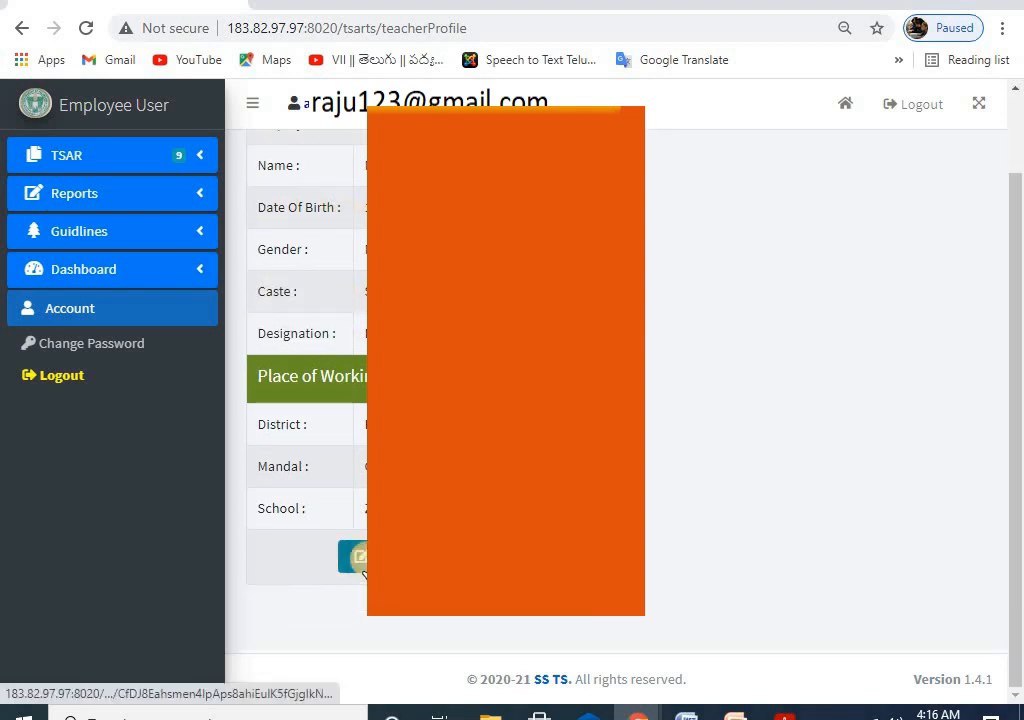
{"action": "scroll", "coordinate": [366, 420], "scroll_direction": "up", "scroll_amount": 1}
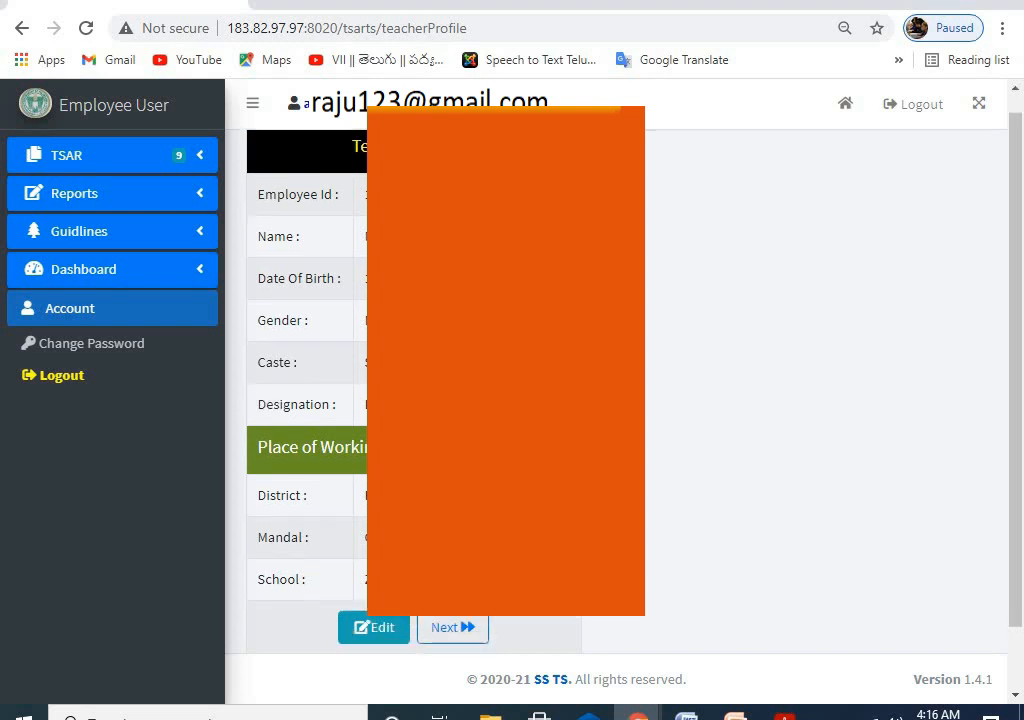
{"action": "scroll", "coordinate": [340, 373], "scroll_direction": "down", "scroll_amount": 1}
{"action": "scroll", "coordinate": [342, 375], "scroll_direction": "up", "scroll_amount": 1}
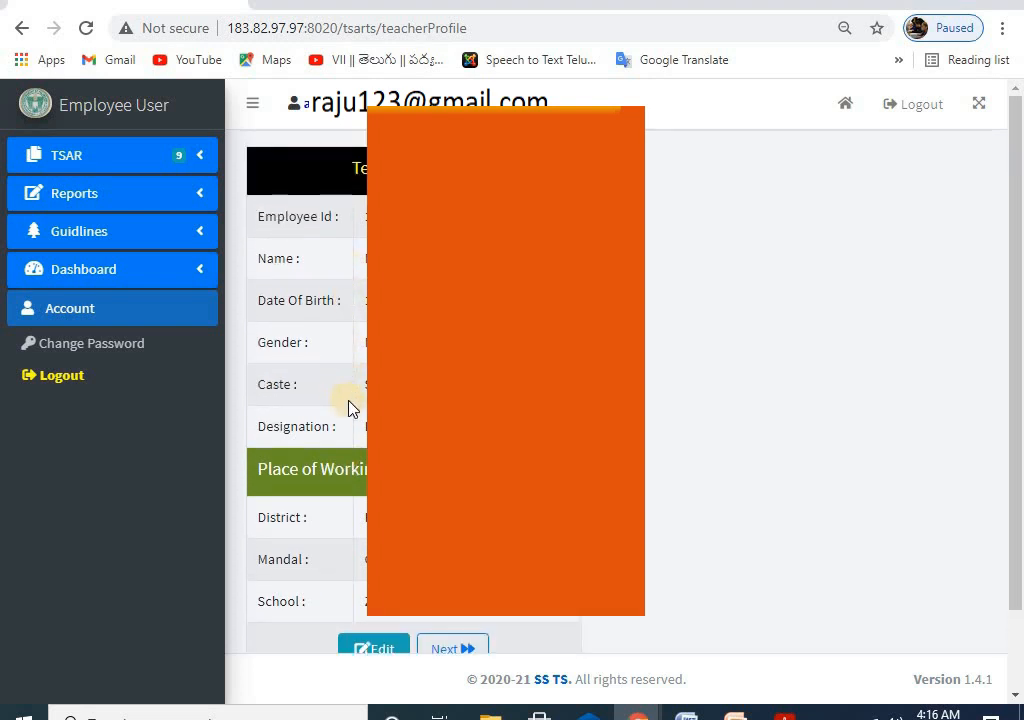
{"action": "scroll", "coordinate": [347, 407], "scroll_direction": "down", "scroll_amount": 1}
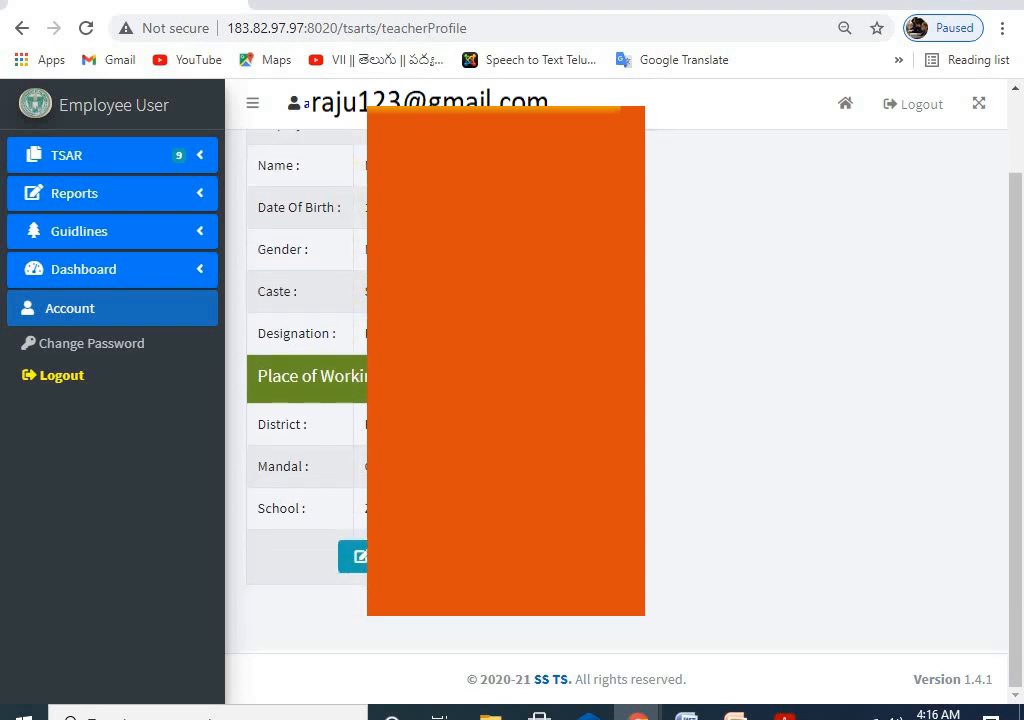
{"action": "scroll", "coordinate": [413, 400], "scroll_direction": "up", "scroll_amount": 1}
{"action": "scroll", "coordinate": [362, 342], "scroll_direction": "down", "scroll_amount": 1}
{"action": "scroll", "coordinate": [362, 342], "scroll_direction": "up", "scroll_amount": 1}
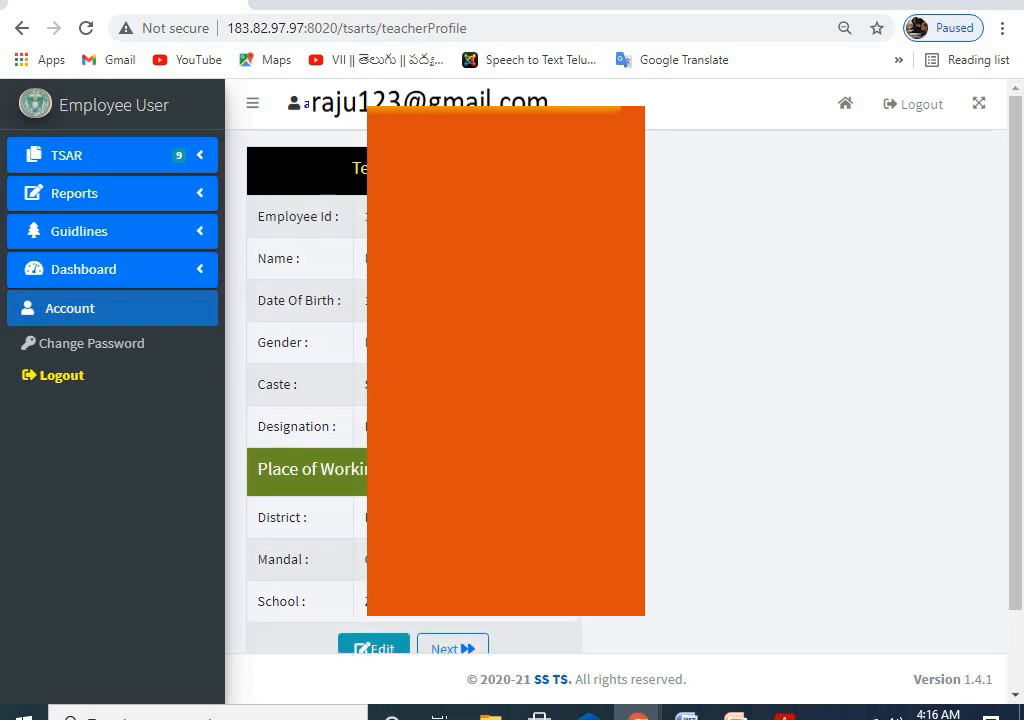
{"action": "scroll", "coordinate": [362, 342], "scroll_direction": "down", "scroll_amount": 1}
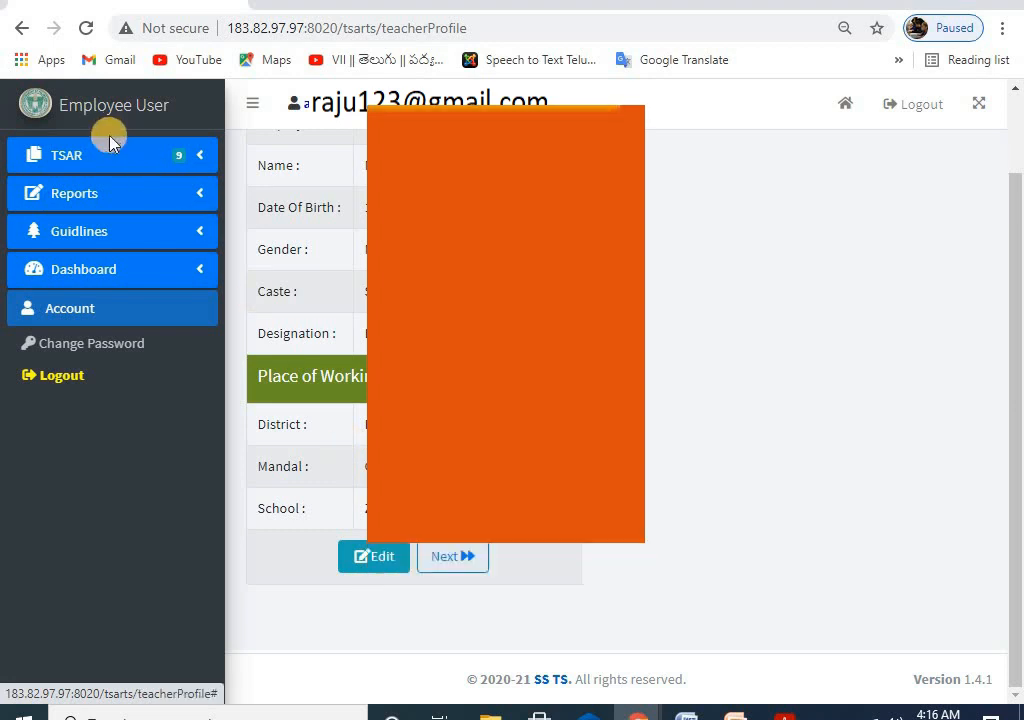
Step: Expand the TSAR sidebar menu and choose Acad Qualifications, triggering the site's confirmation alert
{"action": "left_click", "coordinate": [99, 158]}
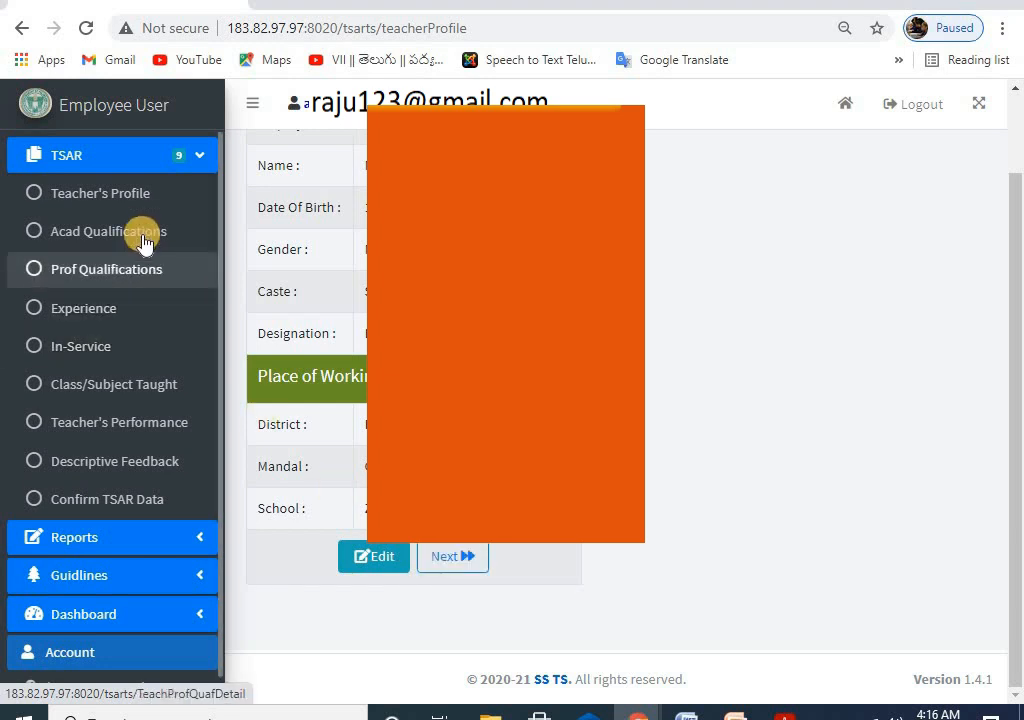
{"action": "left_click", "coordinate": [150, 240]}
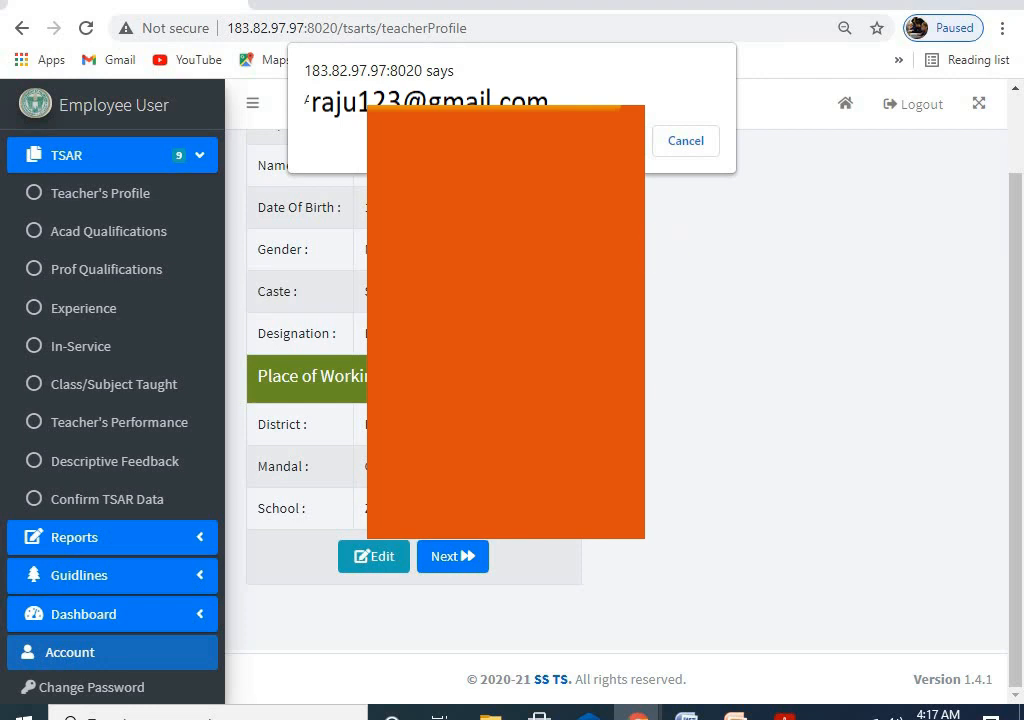
Step: Confirm the alert to reach the empty Academic Qualifications form, then switch to the PowerPoint guide
{"action": "left_click", "coordinate": [612, 141]}
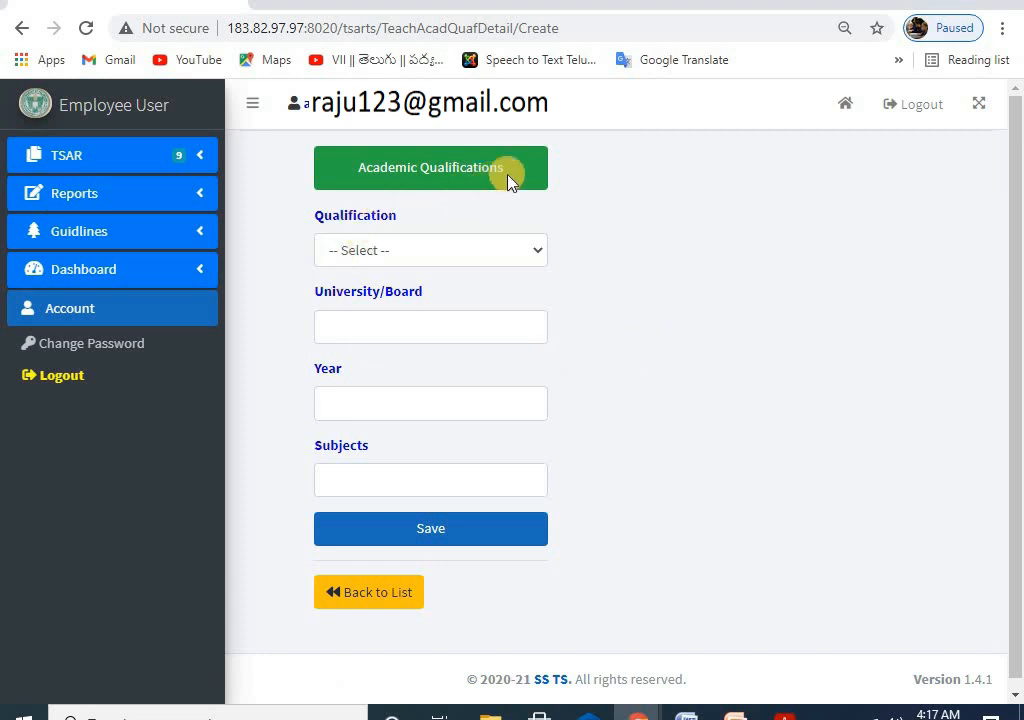
{"action": "left_click", "coordinate": [110, 155]}
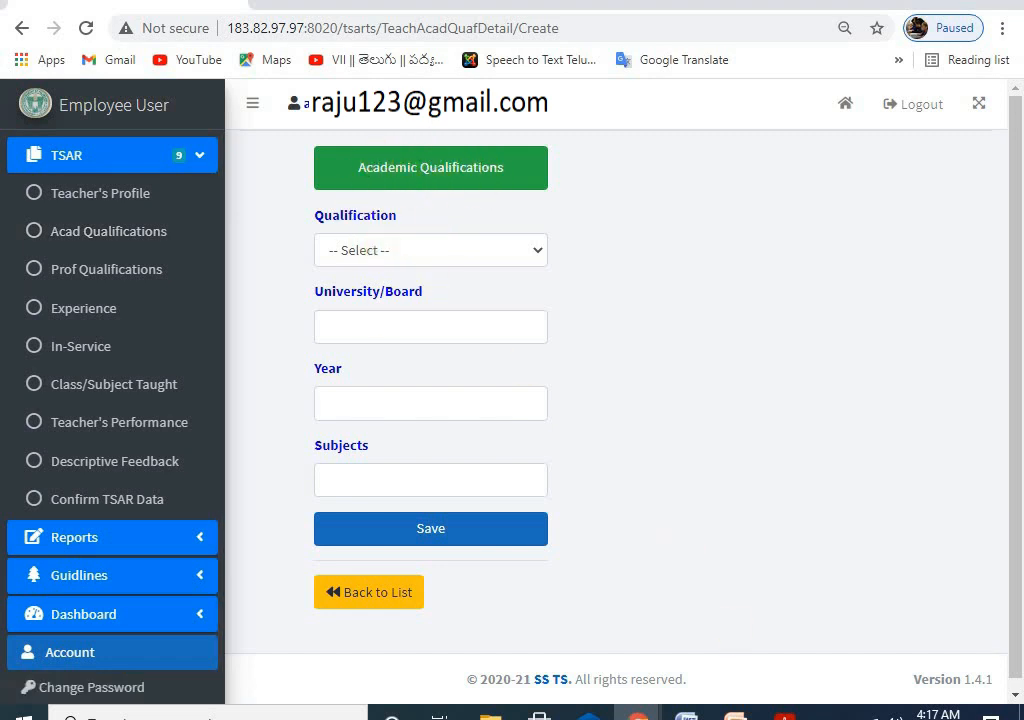
{"action": "key", "text": "alt+Tab"}
Step: Move from slide 3 to slide 6, the Academic Qualifications table with University/Board, Year and Subject columns
{"action": "left_click", "coordinate": [62, 385]}
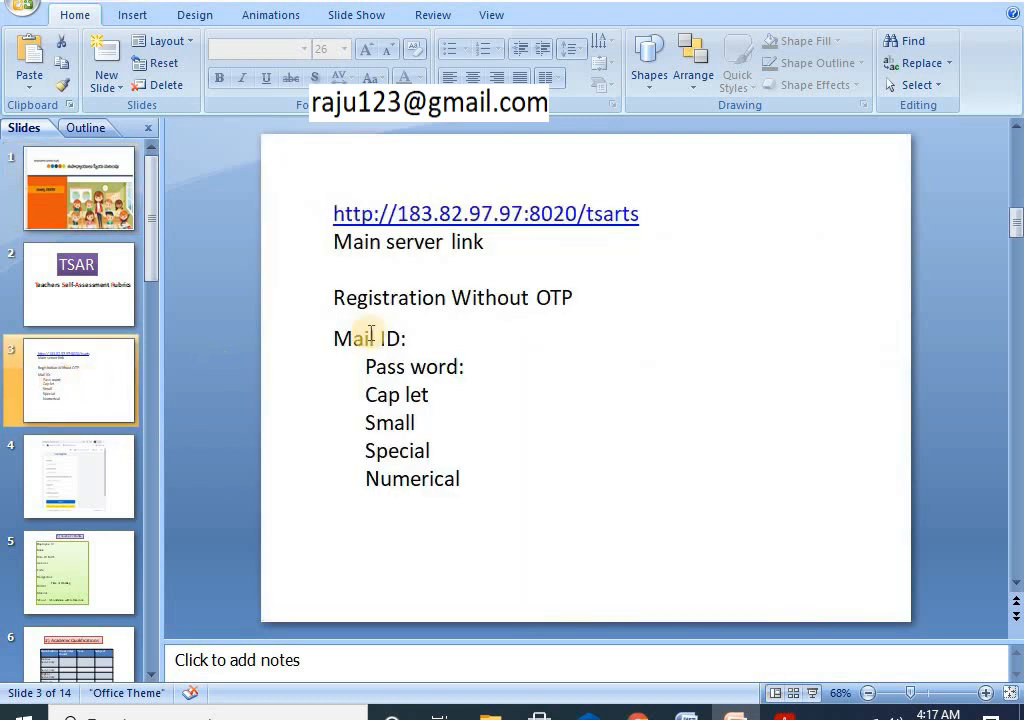
{"action": "scroll", "coordinate": [192, 488], "scroll_direction": "down", "scroll_amount": 1}
{"action": "scroll", "coordinate": [469, 384], "scroll_direction": "down", "scroll_amount": 2}
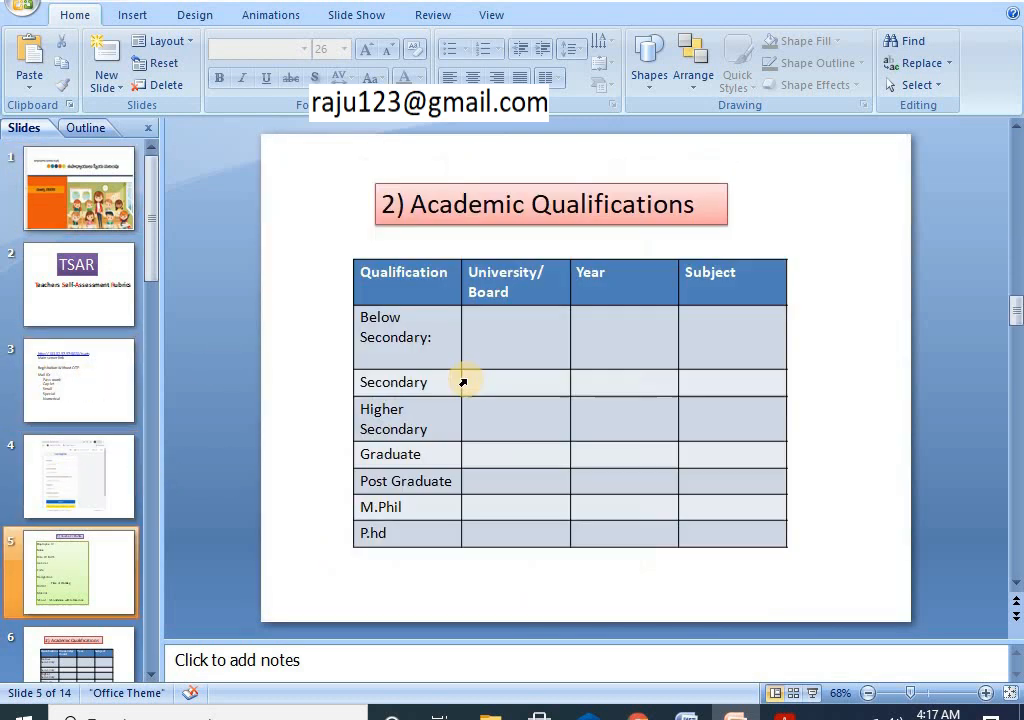
{"action": "scroll", "coordinate": [467, 383], "scroll_direction": "up", "scroll_amount": 2}
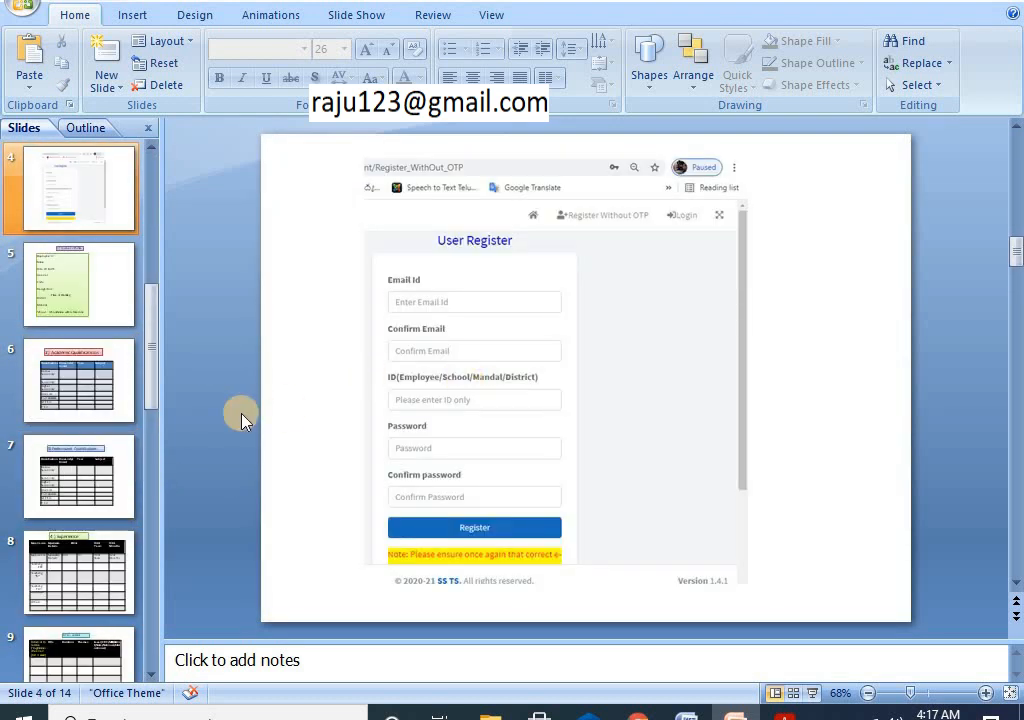
{"action": "left_click", "coordinate": [80, 384]}
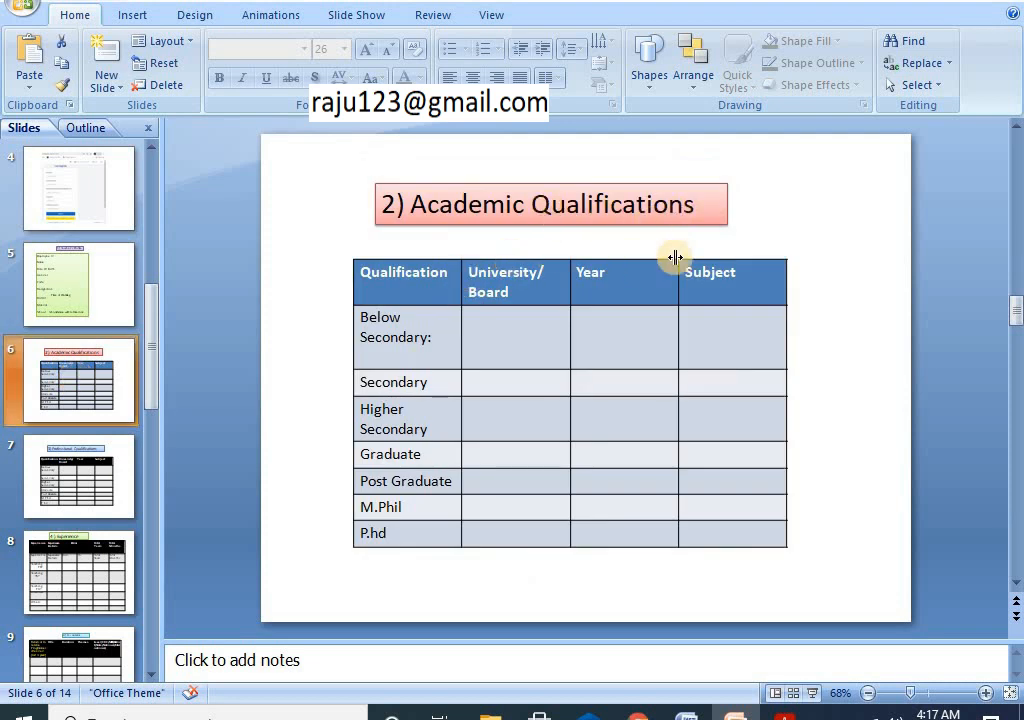
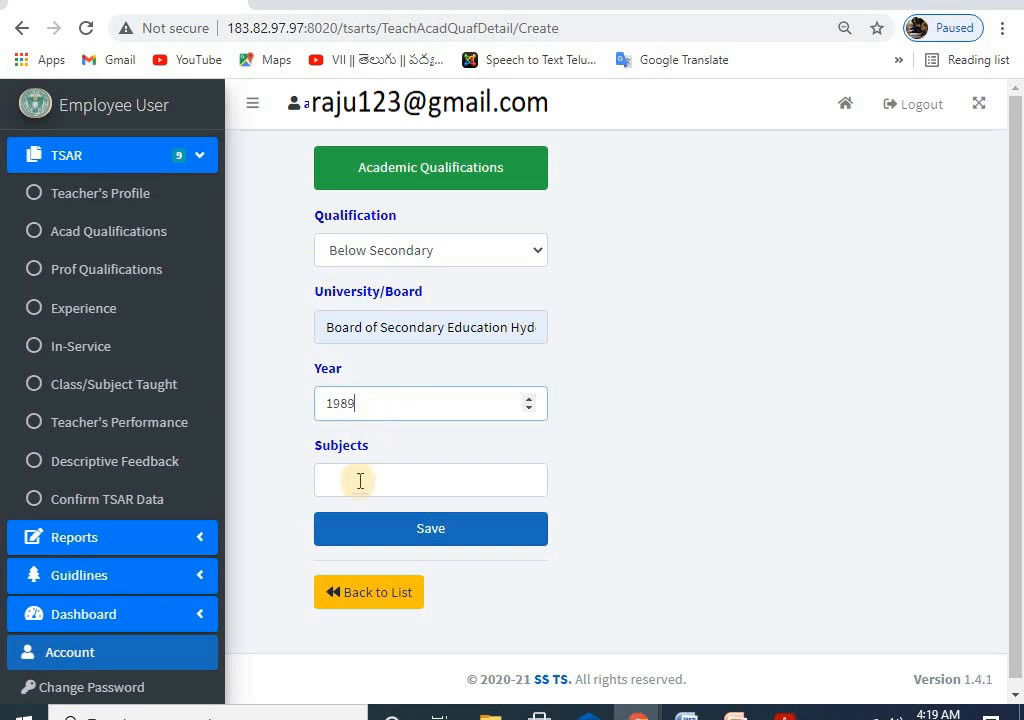
Step: Fill Subjects with Telugu, Hindi, English, Mathematics, Science, Social and save the 1989 Below Secondary record
{"action": "left_click", "coordinate": [357, 485]}
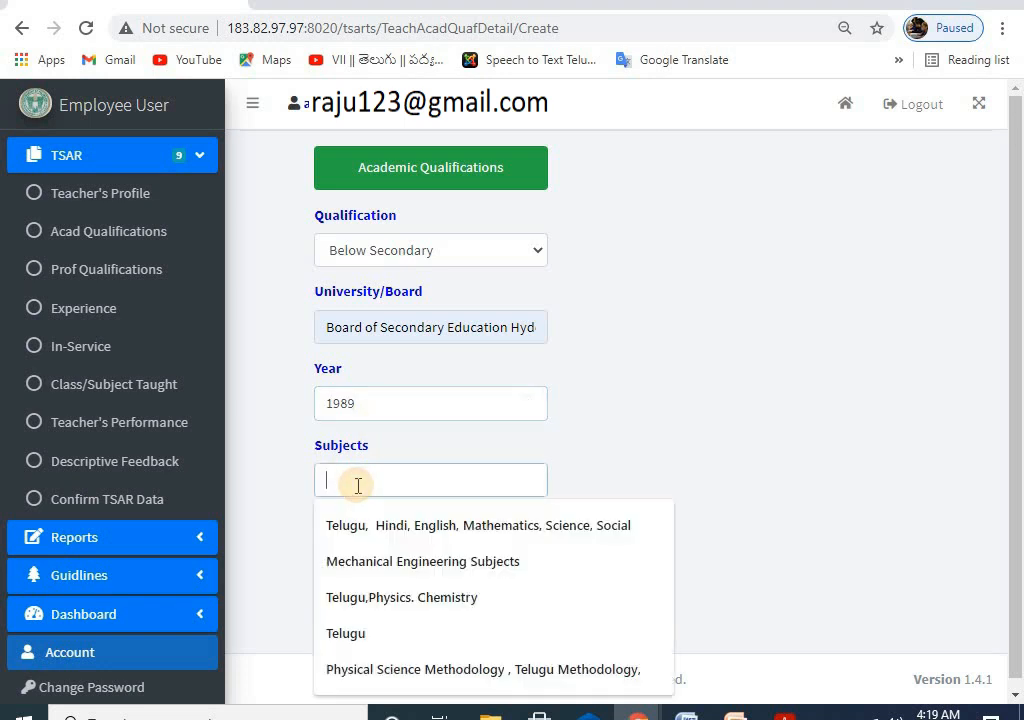
{"action": "left_click", "coordinate": [377, 530]}
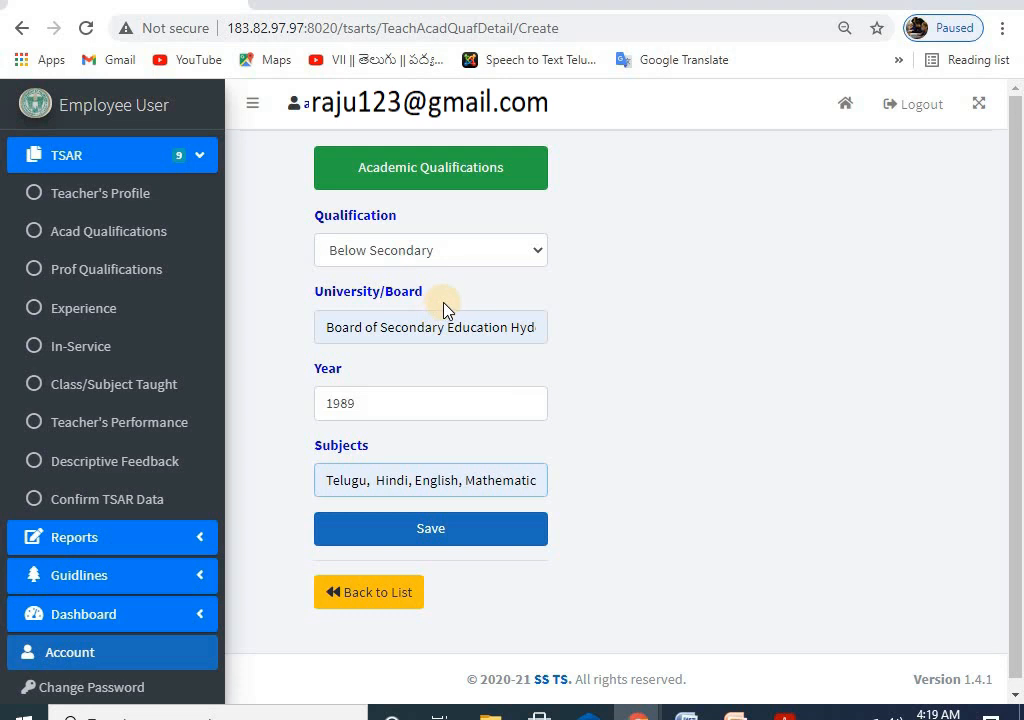
{"action": "left_click", "coordinate": [441, 541]}
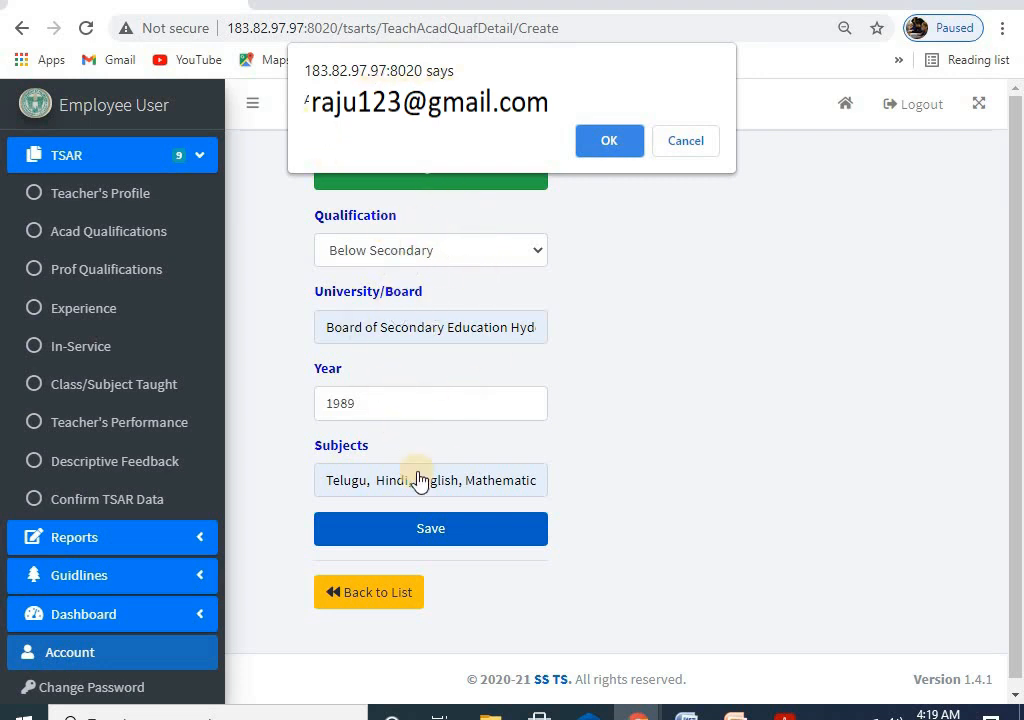
{"action": "left_click", "coordinate": [610, 140]}
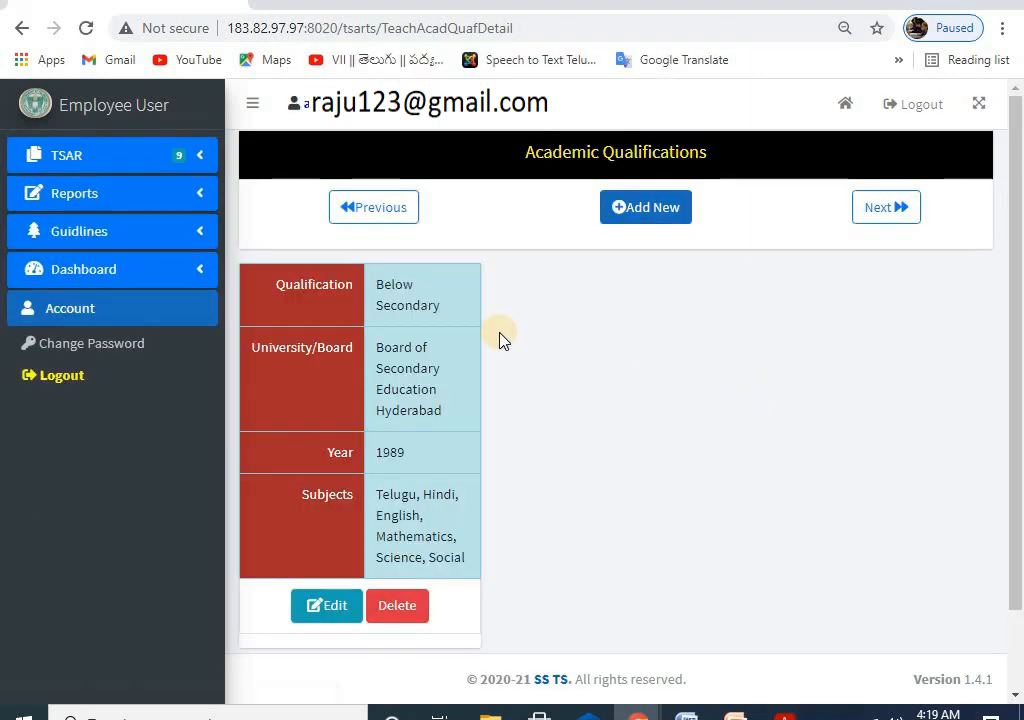
{"action": "scroll", "coordinate": [500, 338], "scroll_direction": "down", "scroll_amount": 1}
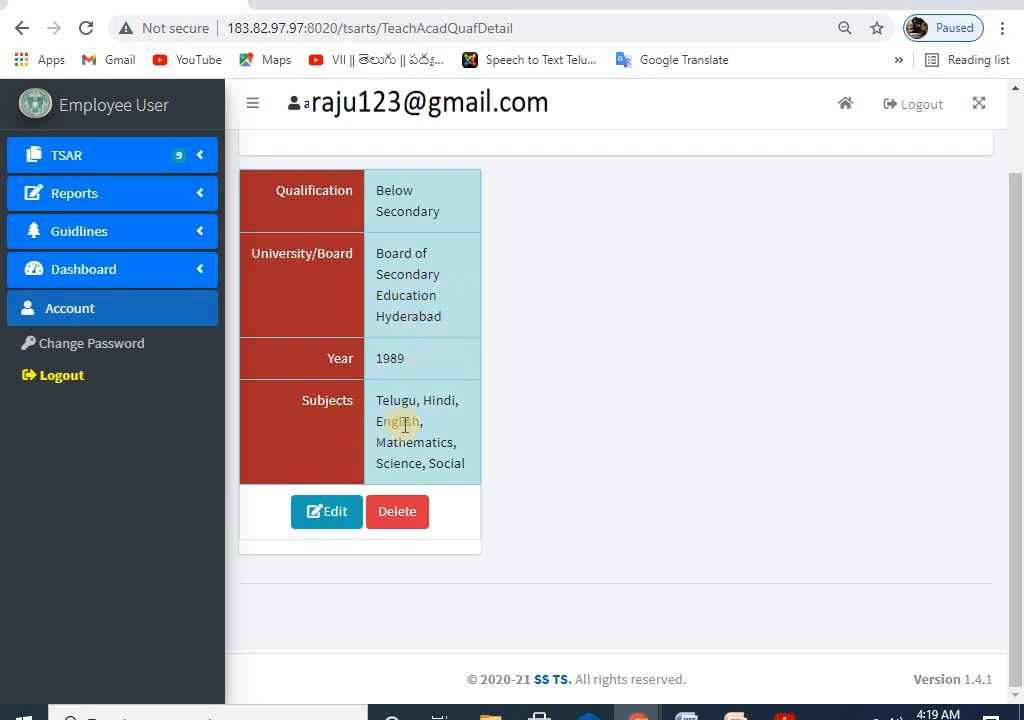
{"action": "scroll", "coordinate": [416, 384], "scroll_direction": "up", "scroll_amount": 1}
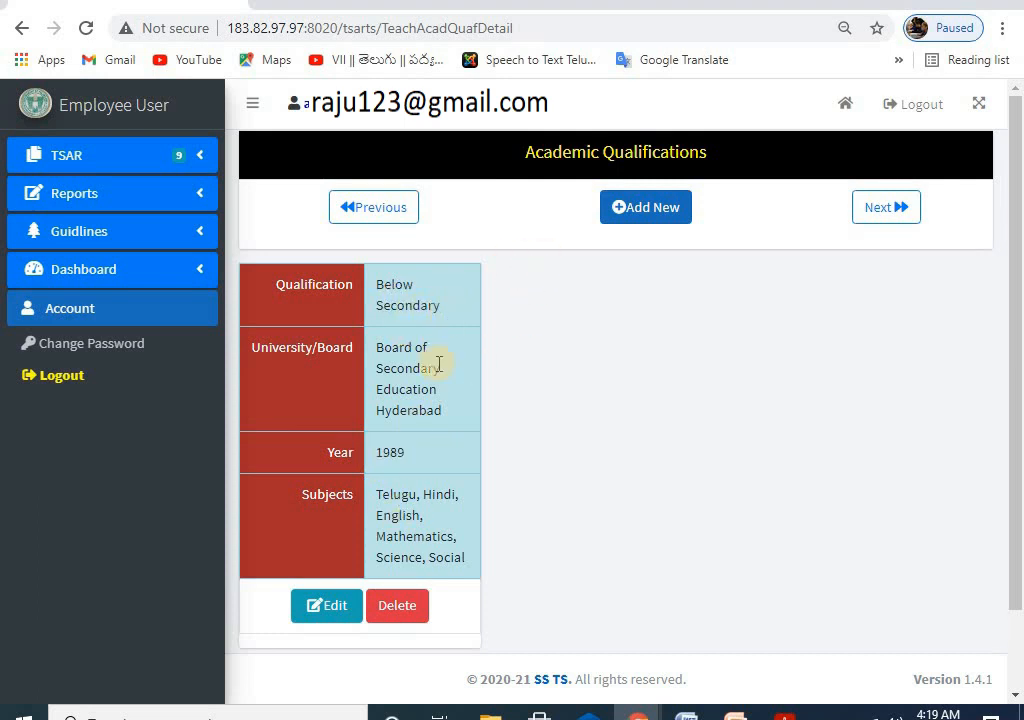
Step: Start a new Secondary qualification from Board of Secondary Education Hyderabad, year 1990
{"action": "left_click", "coordinate": [645, 214]}
{"action": "left_click", "coordinate": [379, 248]}
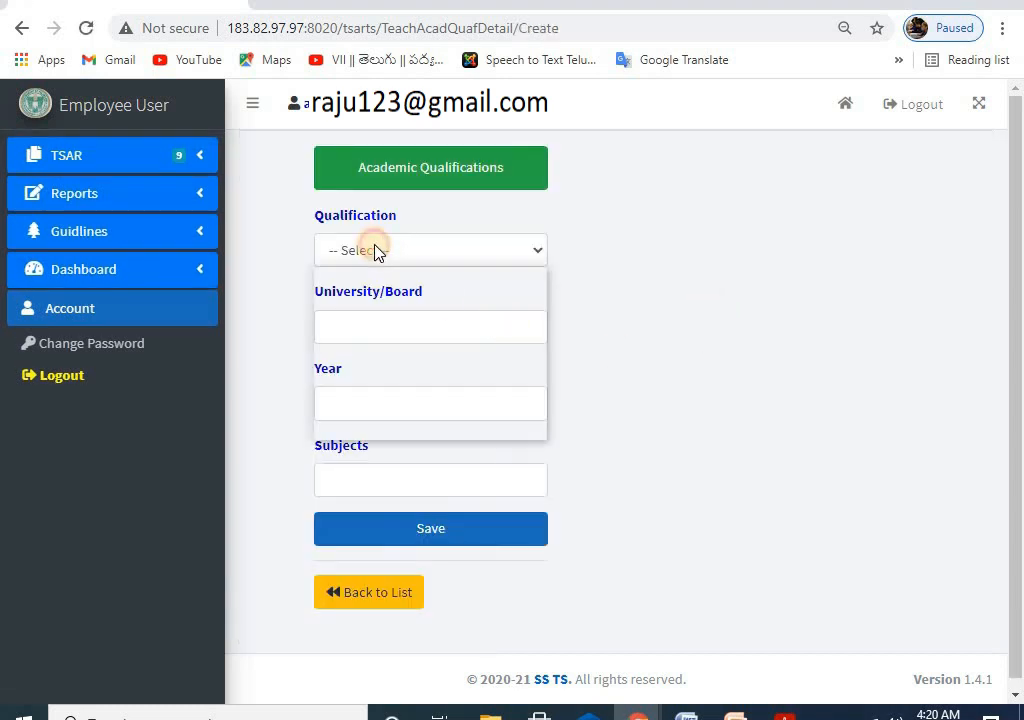
{"action": "left_click", "coordinate": [381, 312]}
{"action": "left_click", "coordinate": [360, 320]}
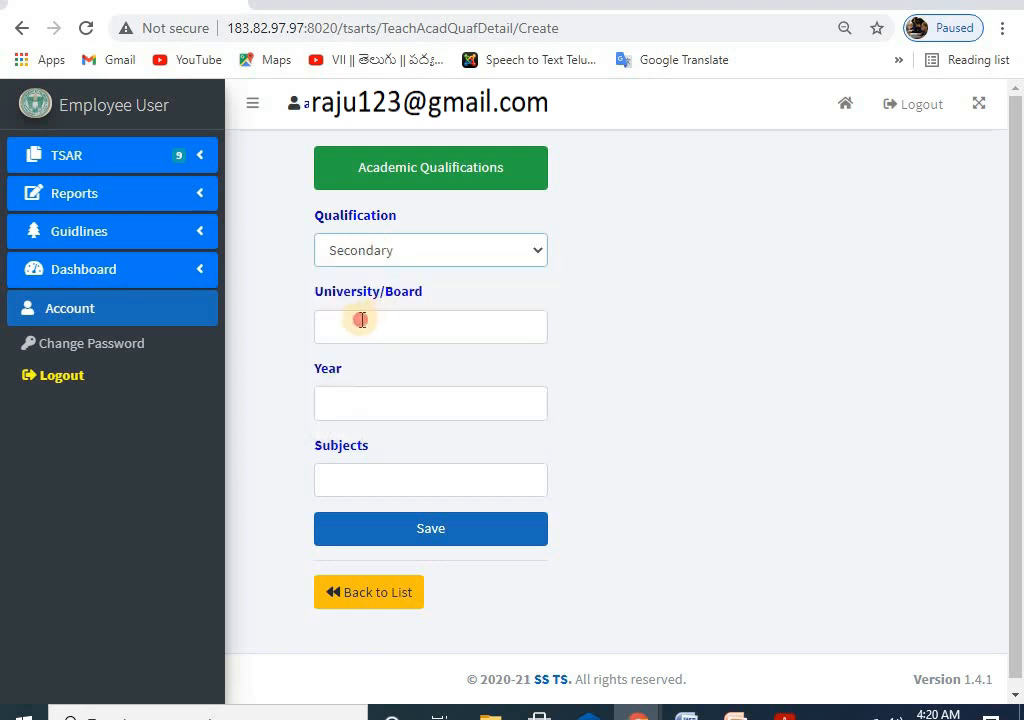
{"action": "left_click", "coordinate": [385, 377]}
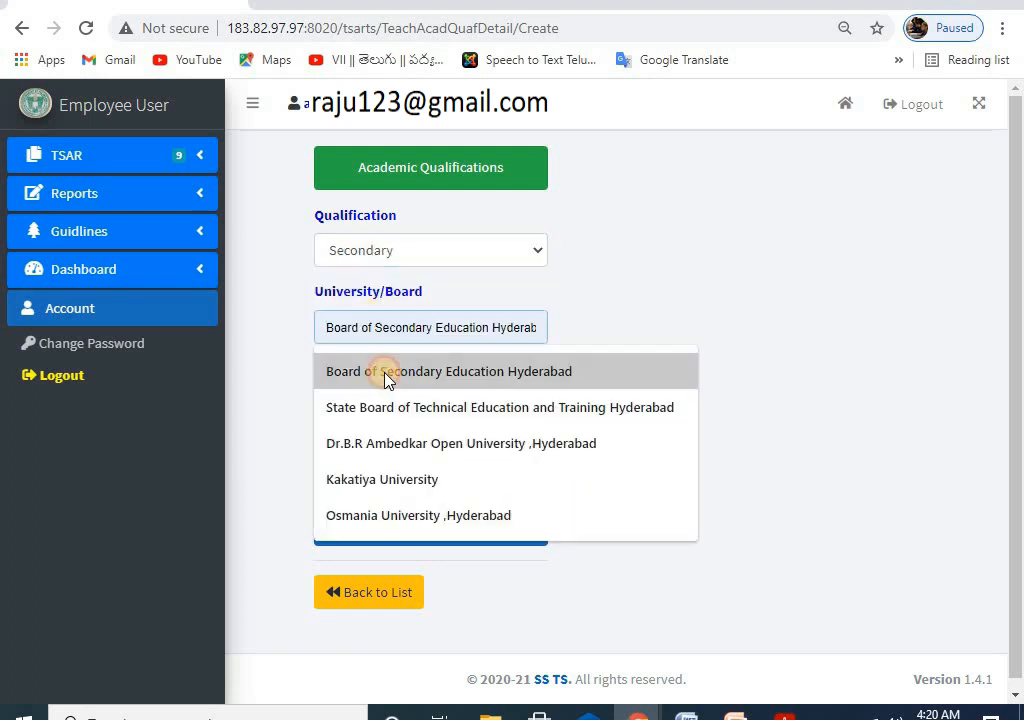
{"action": "left_click", "coordinate": [375, 404]}
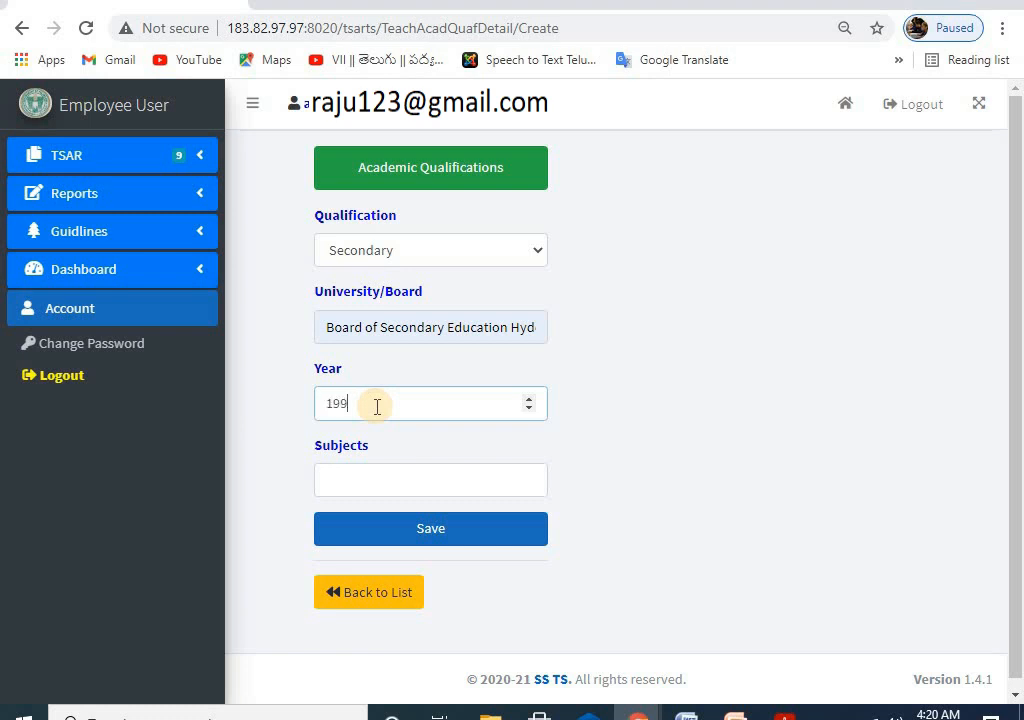
Step: Fill the six subjects Telugu to Social and save the Secondary record
{"action": "left_click", "coordinate": [382, 480]}
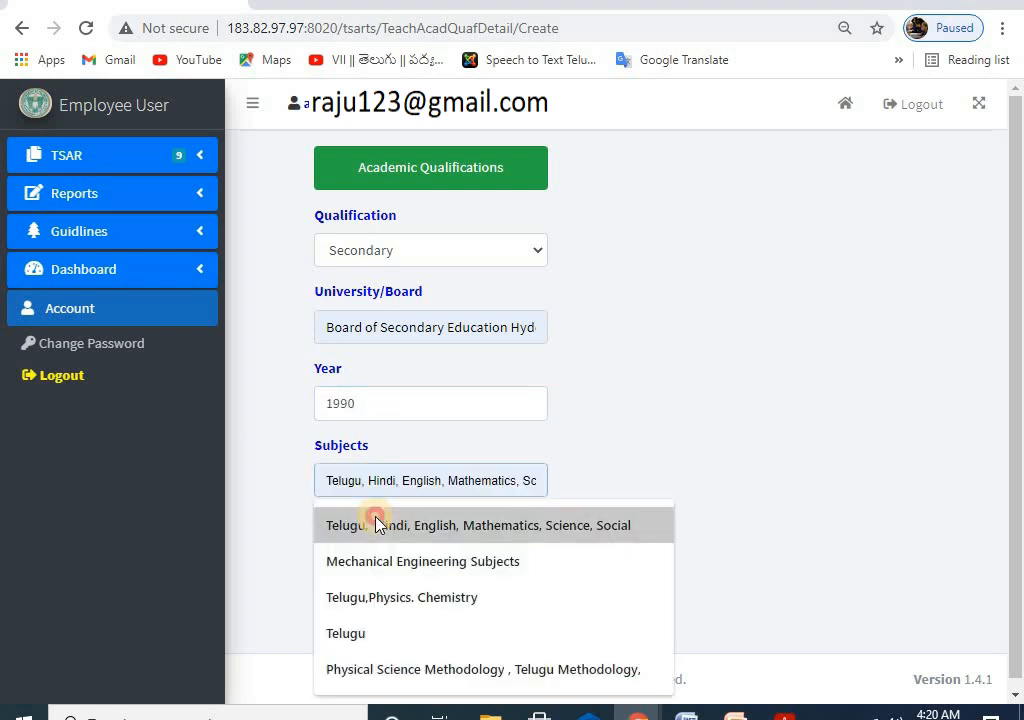
{"action": "left_click", "coordinate": [345, 523]}
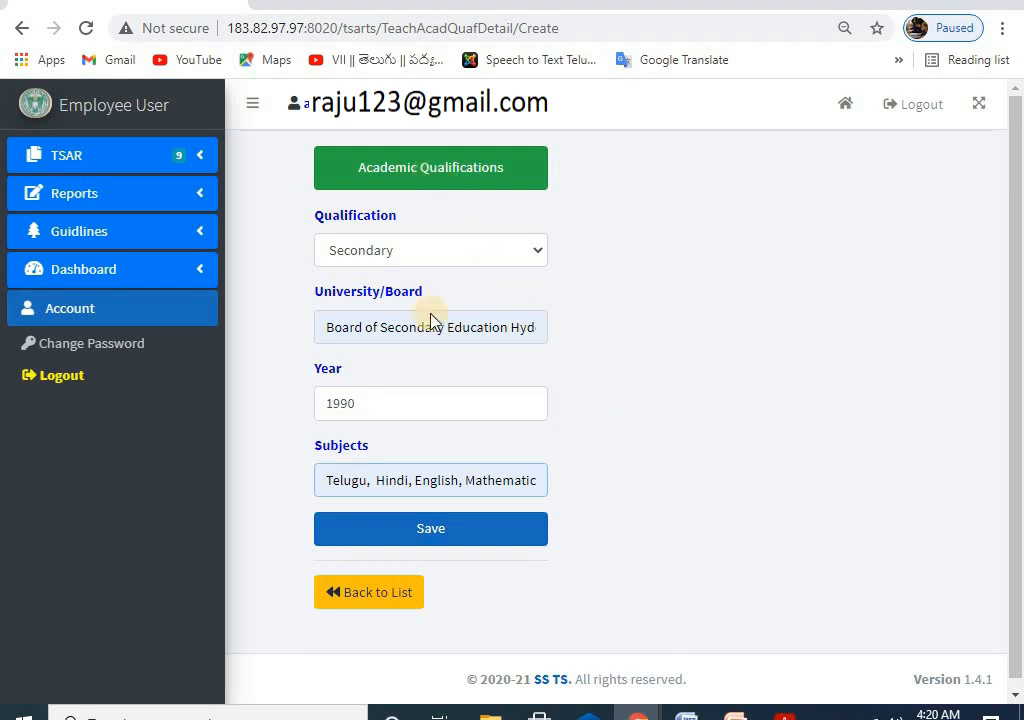
{"action": "left_click", "coordinate": [425, 533]}
{"action": "left_click", "coordinate": [612, 138]}
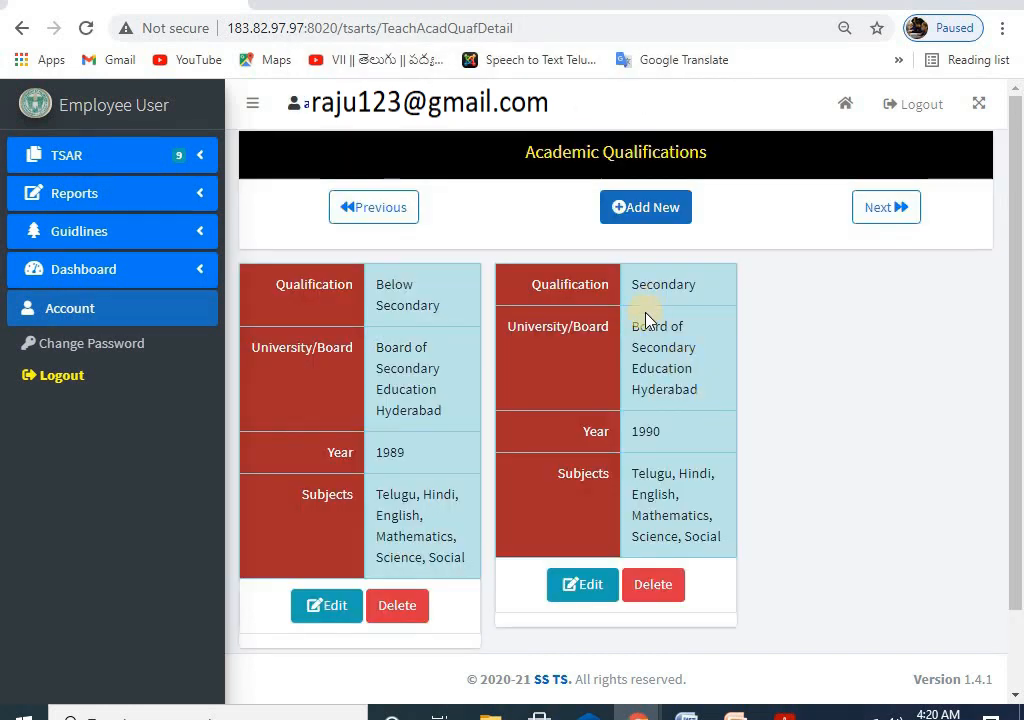
Step: Start another qualification entry with Higher Secondary chosen
{"action": "scroll", "coordinate": [345, 412], "scroll_direction": "down", "scroll_amount": 2}
{"action": "scroll", "coordinate": [503, 336], "scroll_direction": "up", "scroll_amount": 2}
{"action": "scroll", "coordinate": [791, 281], "scroll_direction": "down", "scroll_amount": 2}
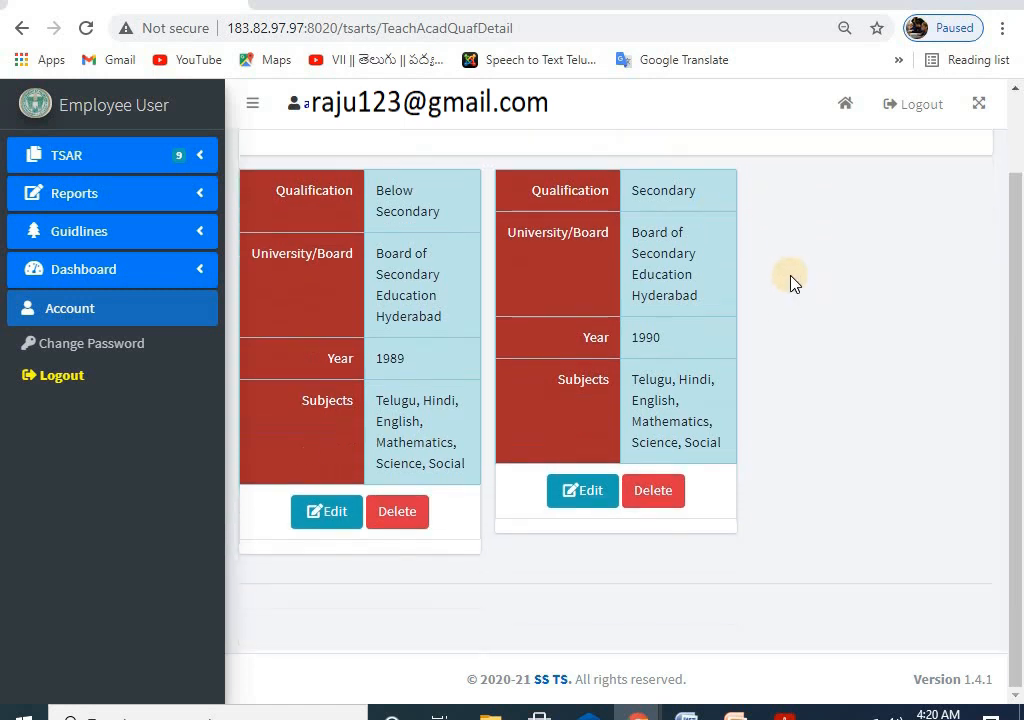
{"action": "scroll", "coordinate": [791, 281], "scroll_direction": "up", "scroll_amount": 2}
{"action": "left_click", "coordinate": [635, 212]}
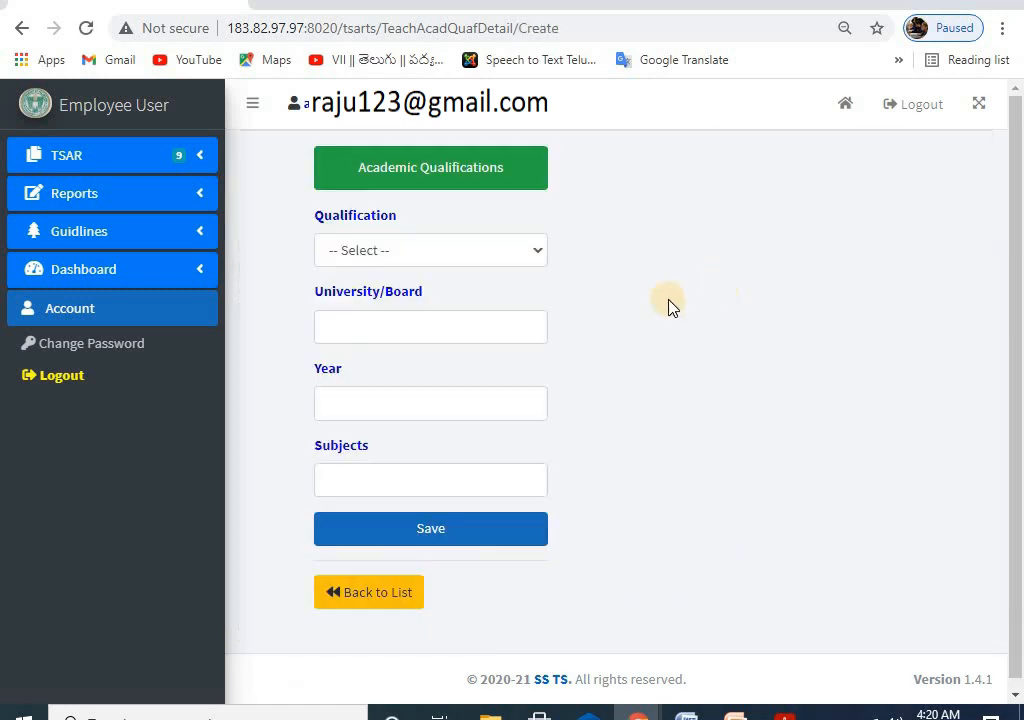
{"action": "left_click", "coordinate": [390, 249]}
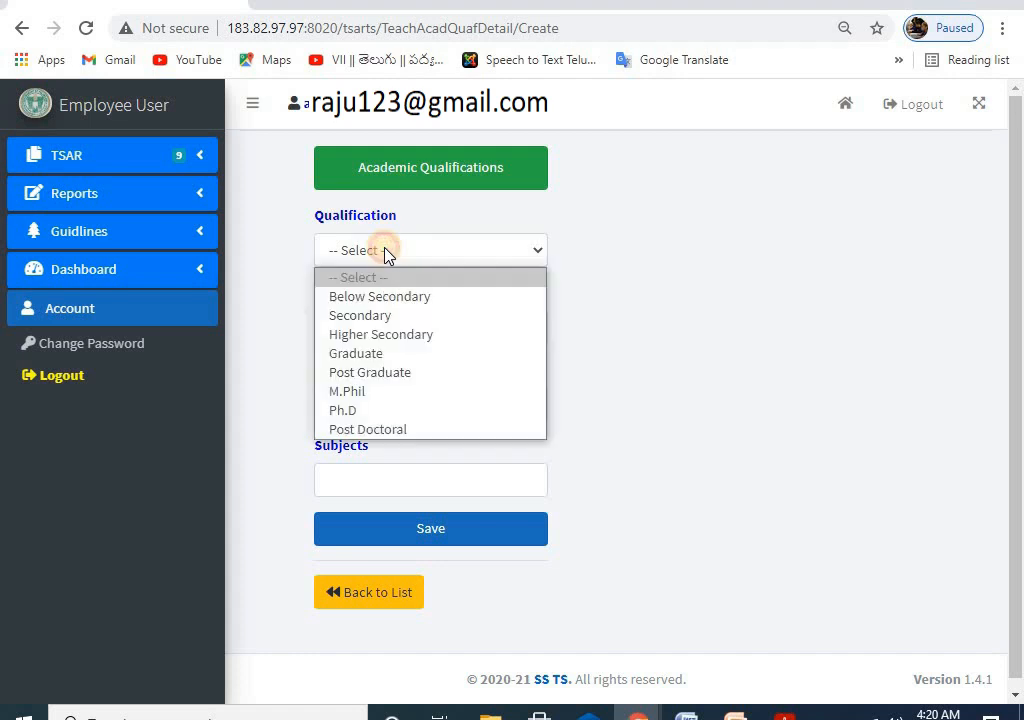
{"action": "left_click", "coordinate": [377, 334]}
Step: Abandon the Higher Secondary entry unsaved and open a fresh blank qualification form
{"action": "left_click", "coordinate": [377, 322]}
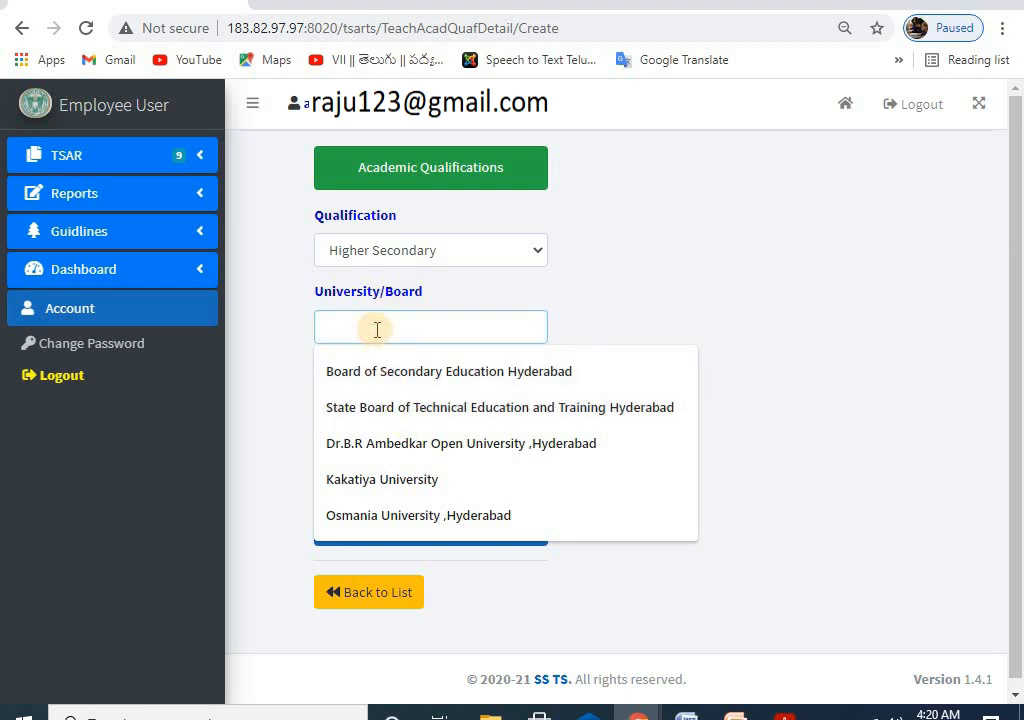
{"action": "left_click", "coordinate": [625, 326]}
{"action": "left_click", "coordinate": [342, 400]}
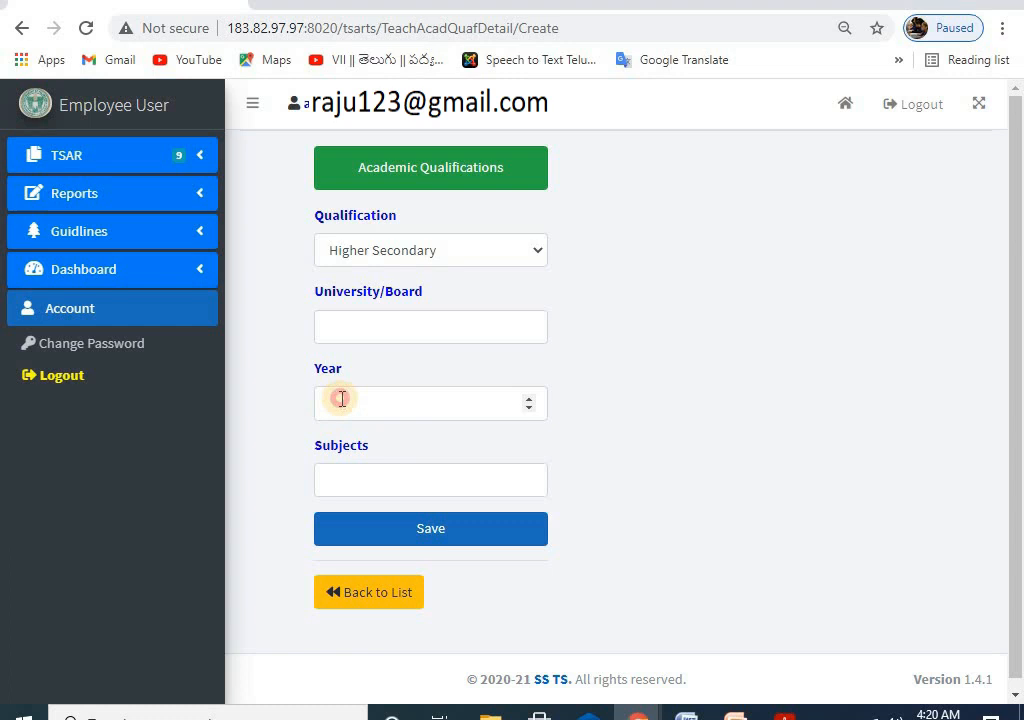
{"action": "left_click", "coordinate": [365, 482]}
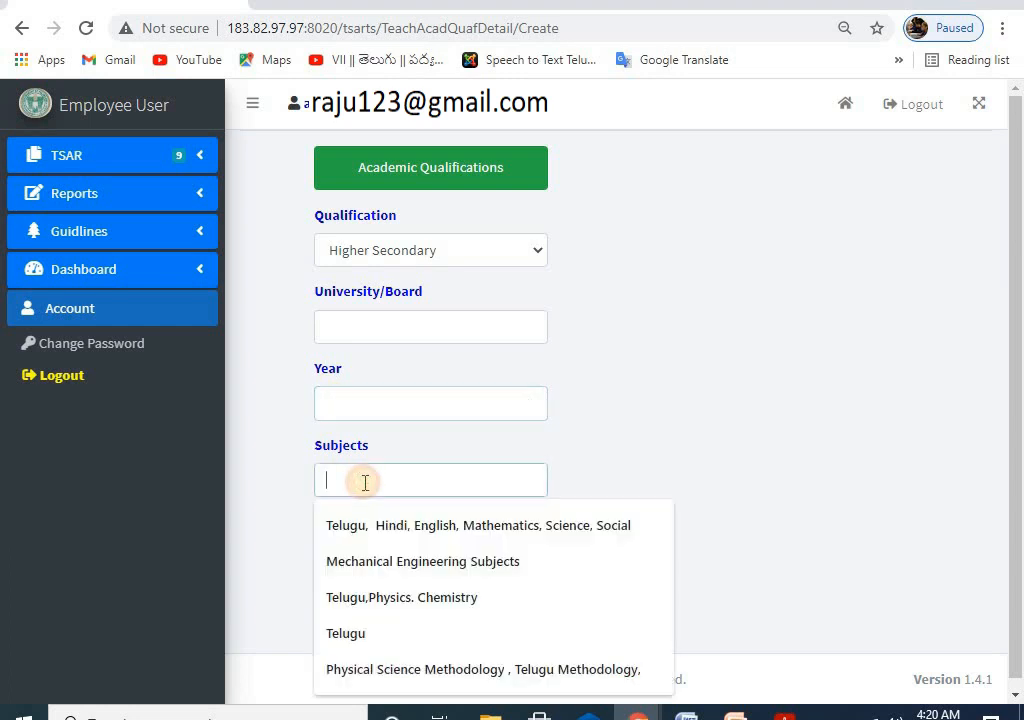
{"action": "left_click", "coordinate": [668, 401]}
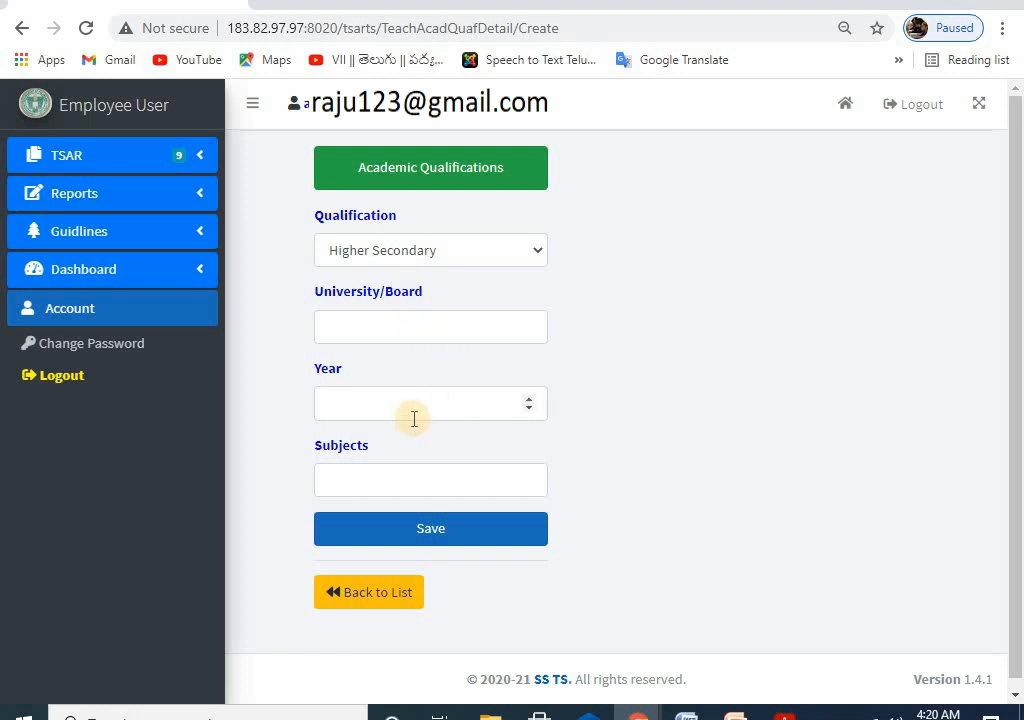
{"action": "left_click", "coordinate": [370, 604]}
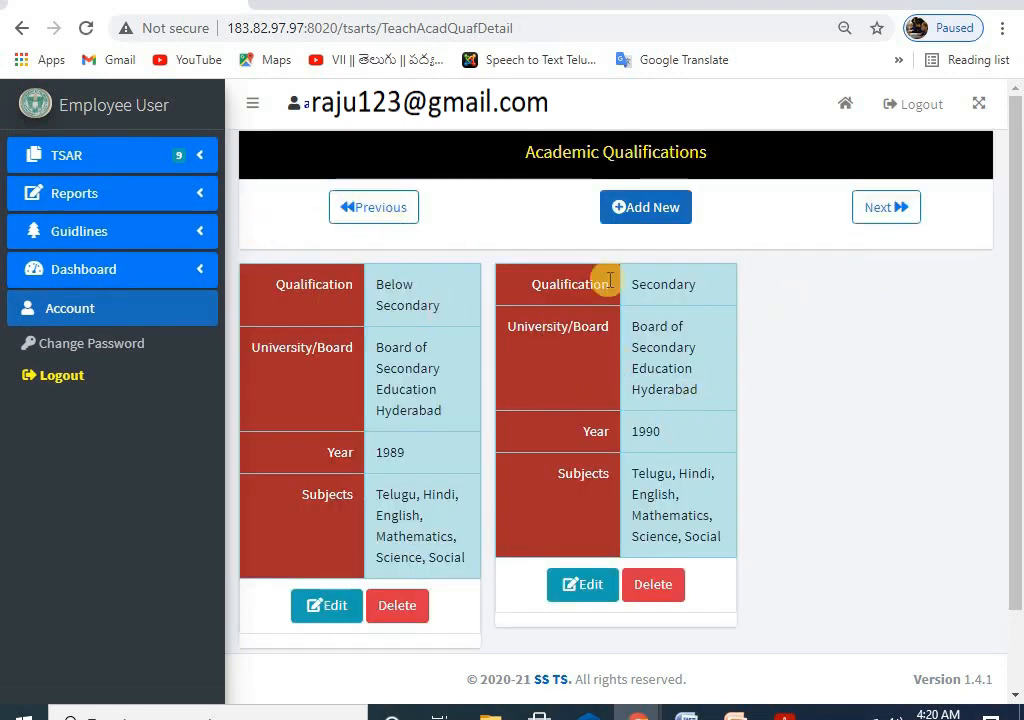
{"action": "left_click", "coordinate": [617, 207]}
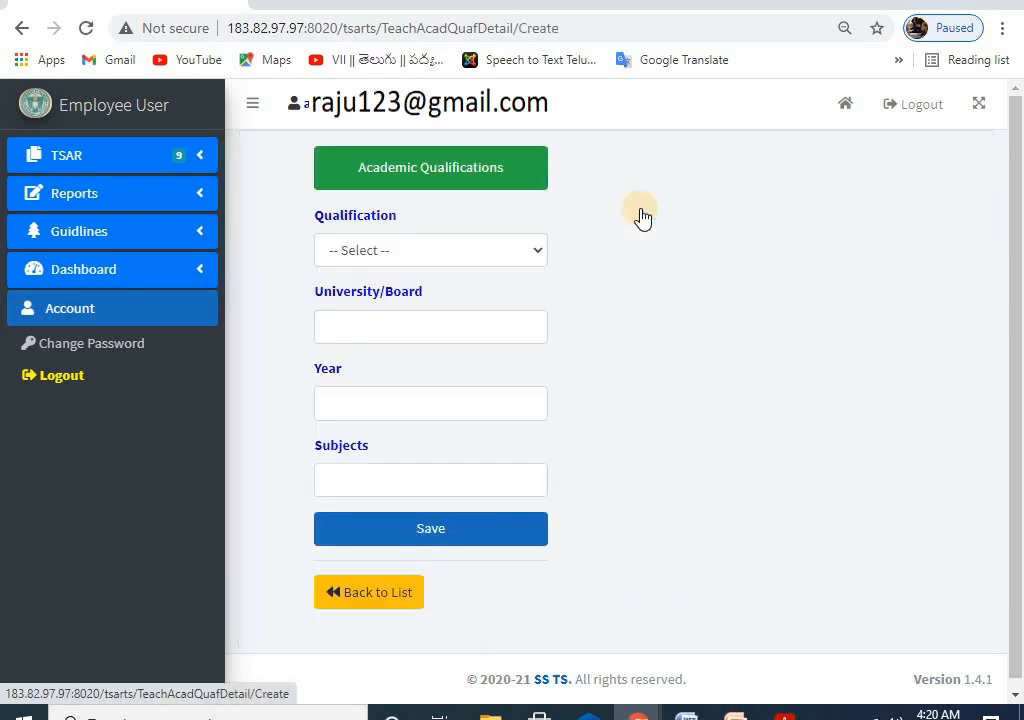
Step: Leave the blank form with no qualification picked and expand the TSAR sidebar pages
{"action": "left_click", "coordinate": [382, 249]}
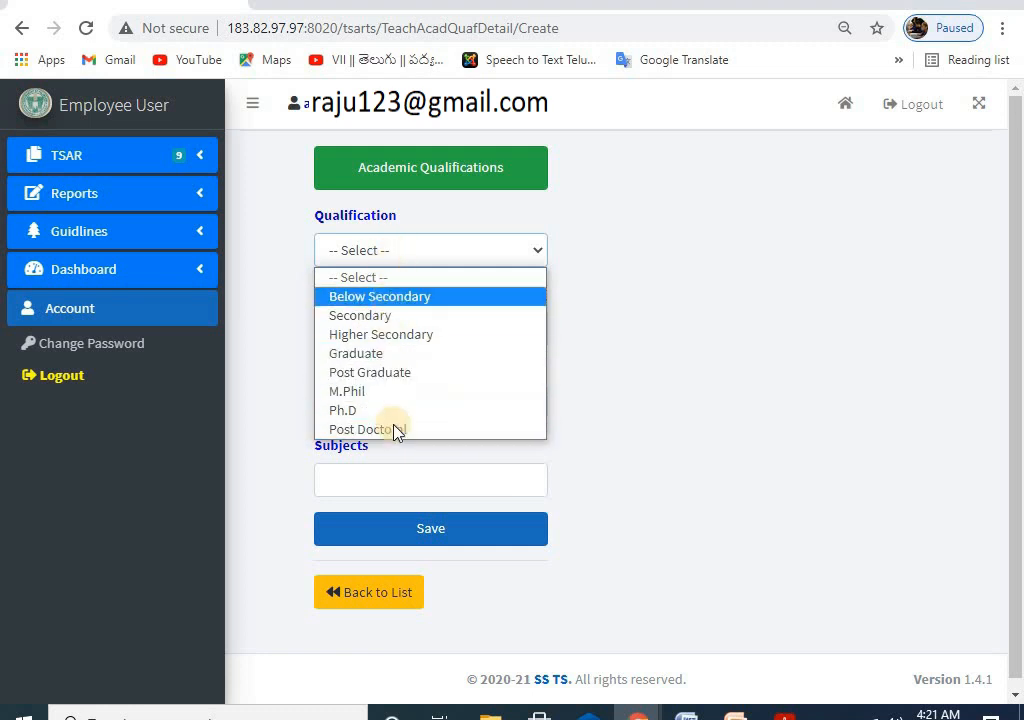
{"action": "left_click", "coordinate": [642, 318]}
{"action": "left_click", "coordinate": [398, 596]}
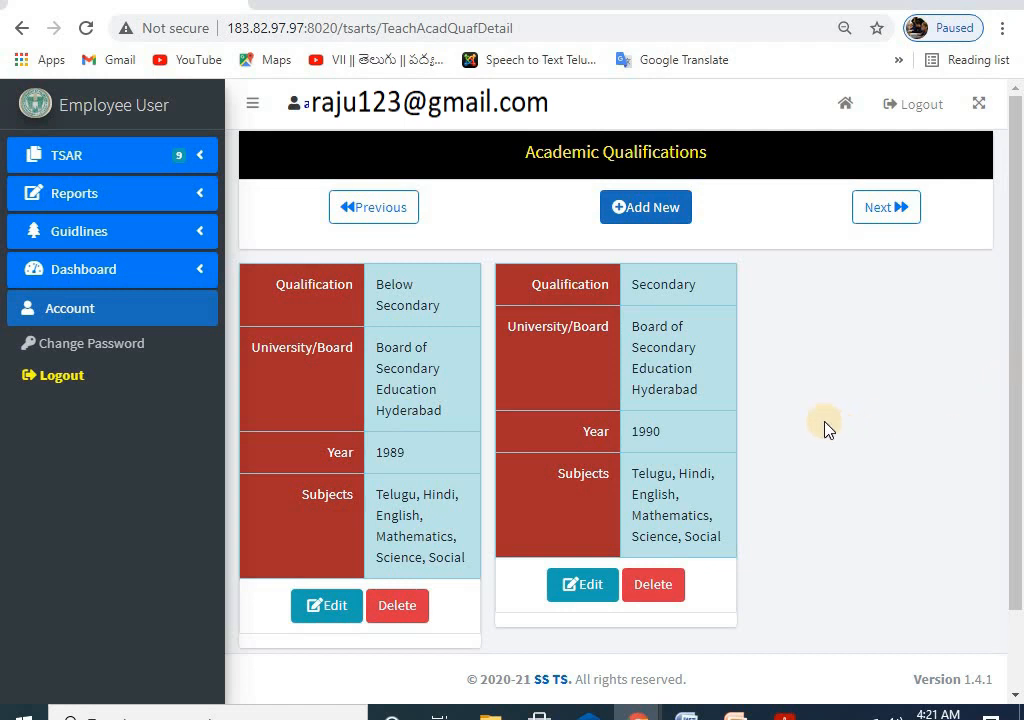
{"action": "scroll", "coordinate": [790, 390], "scroll_direction": "down", "scroll_amount": 1}
{"action": "scroll", "coordinate": [720, 355], "scroll_direction": "up", "scroll_amount": 1}
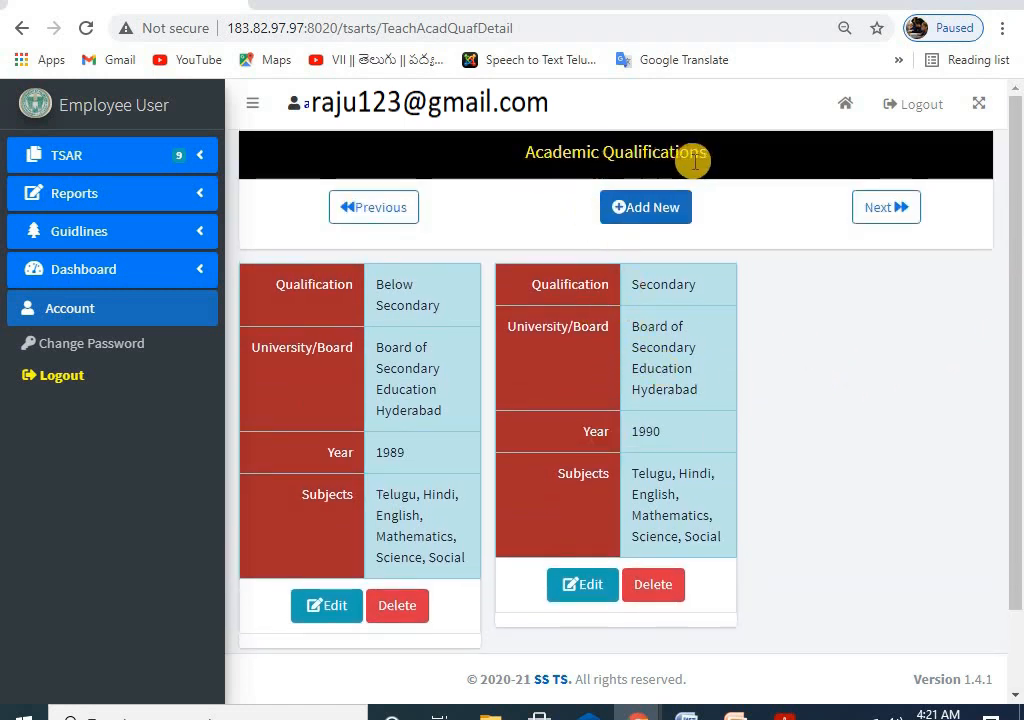
{"action": "left_click", "coordinate": [93, 158]}
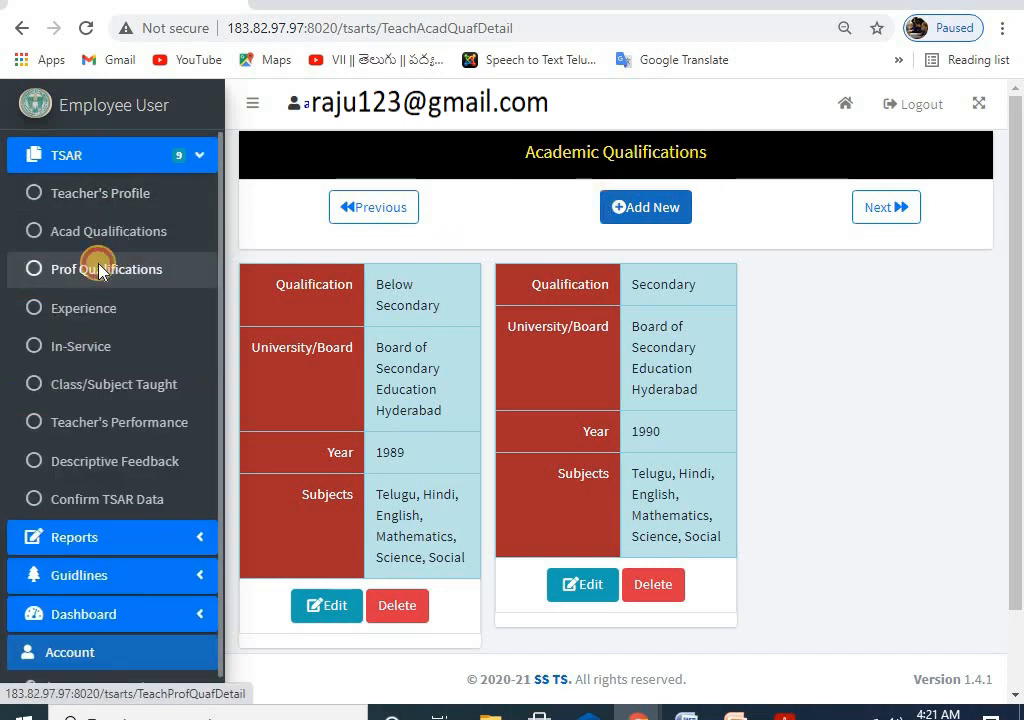
Step: On the Professional Qualifications page, choose Bachelor of Elementary Education (B.El. Ed.) as qualification
{"action": "left_click", "coordinate": [100, 269]}
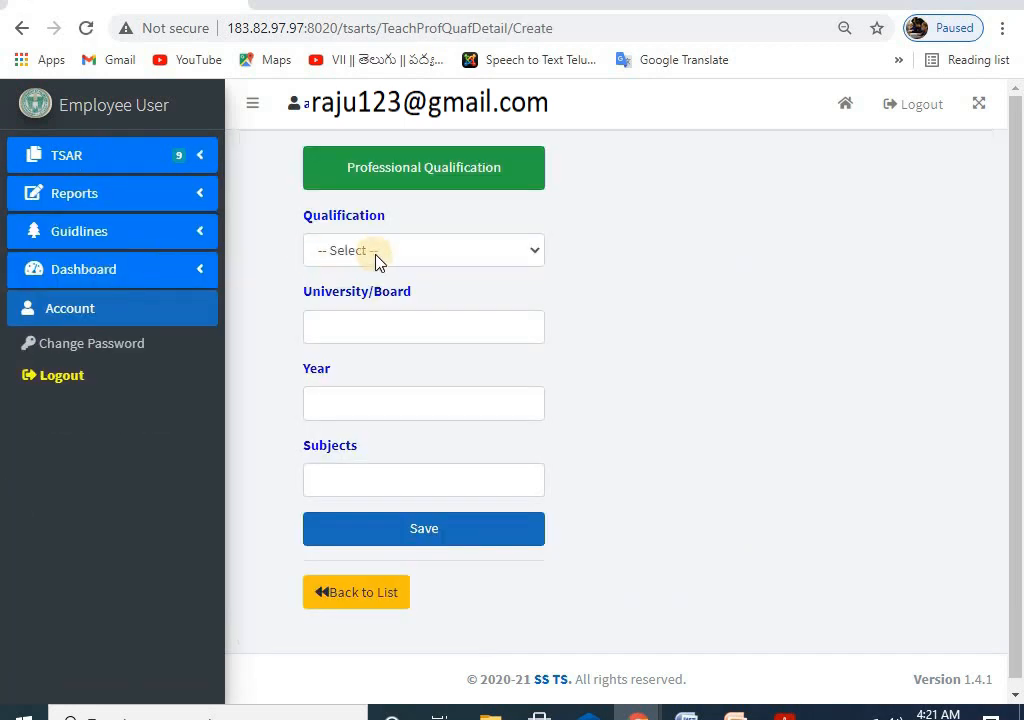
{"action": "left_click", "coordinate": [378, 255]}
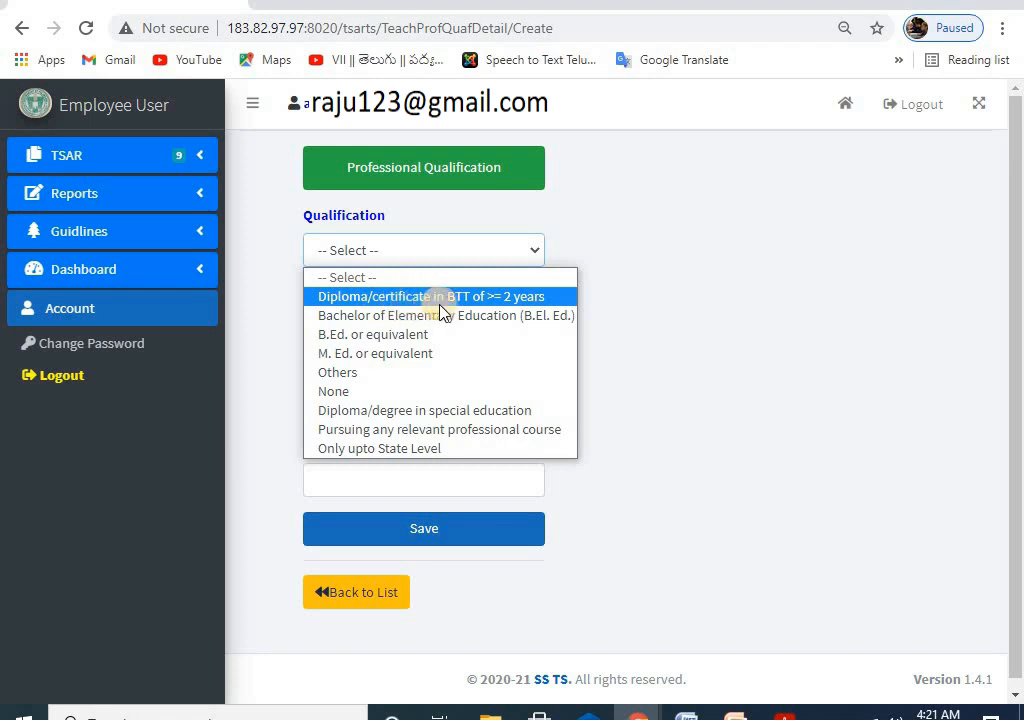
{"action": "left_click", "coordinate": [538, 297]}
{"action": "left_click", "coordinate": [437, 240]}
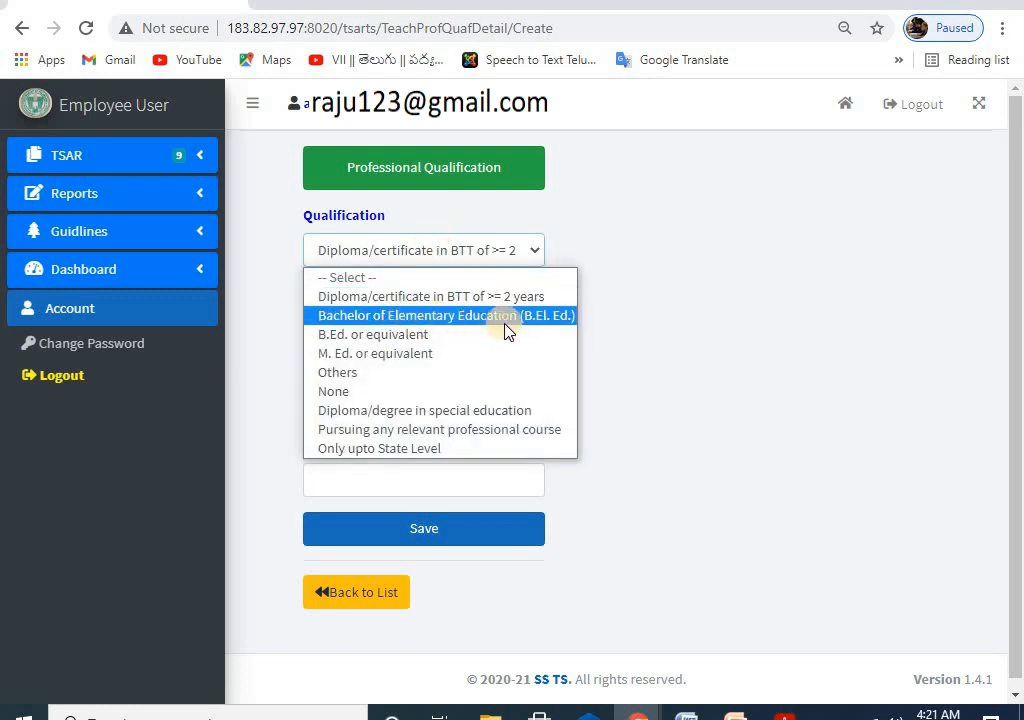
{"action": "left_click", "coordinate": [356, 316]}
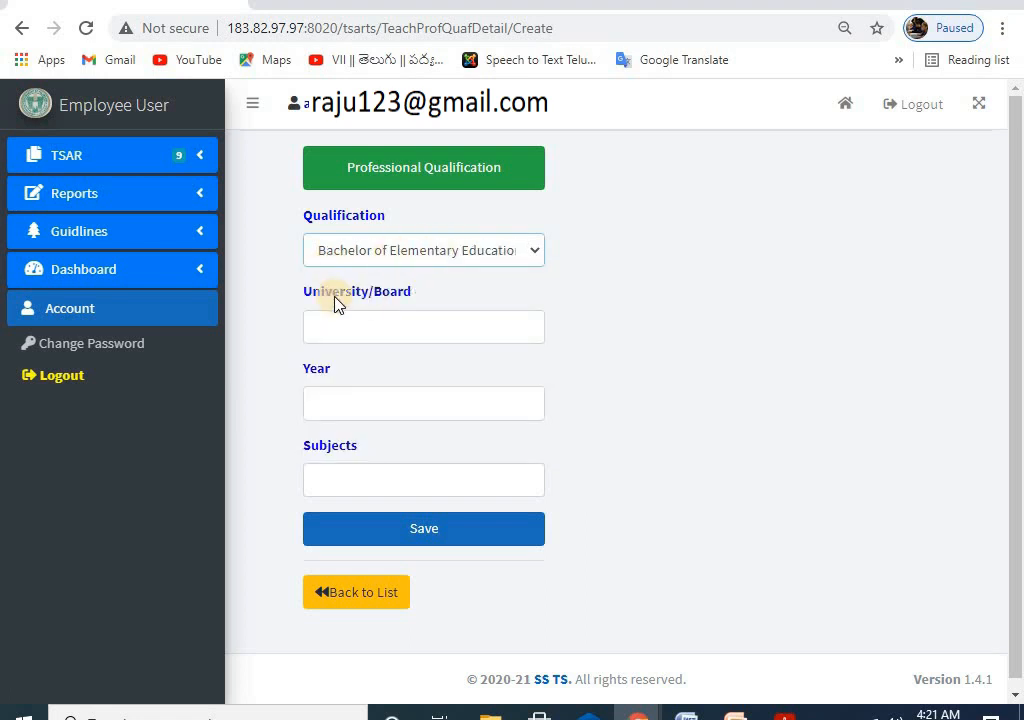
{"action": "left_click", "coordinate": [447, 258]}
{"action": "left_click", "coordinate": [393, 315]}
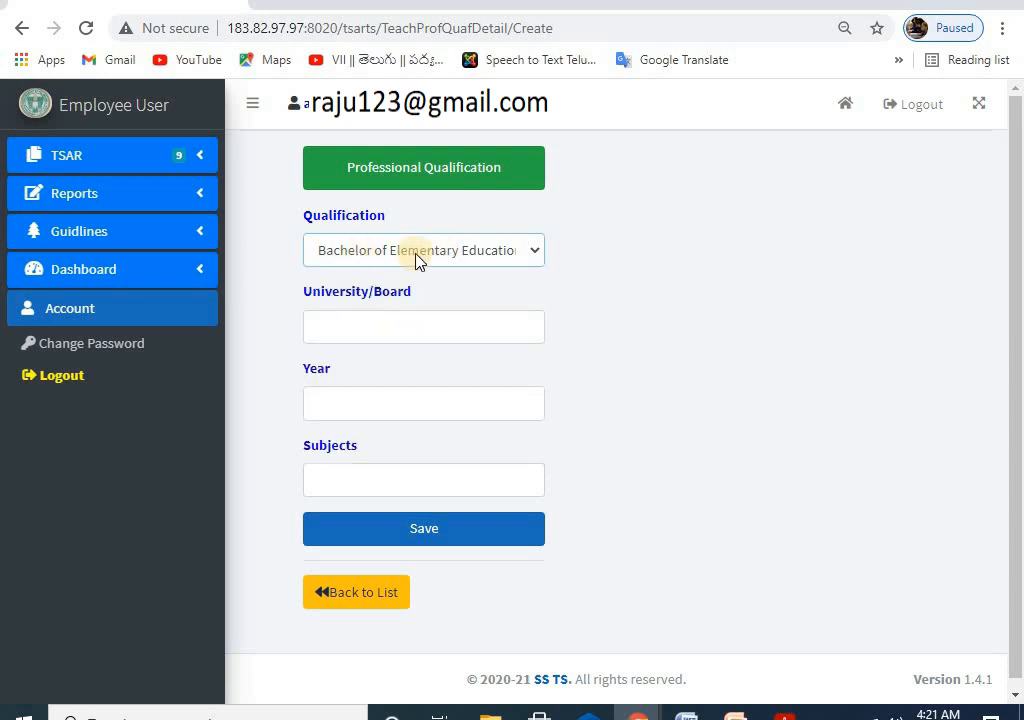
Step: Enter Kakatiya University, 1995, subjects Telugu, English, Mathematics, Science, Social (Hindi removed), and save
{"action": "left_click", "coordinate": [353, 328]}
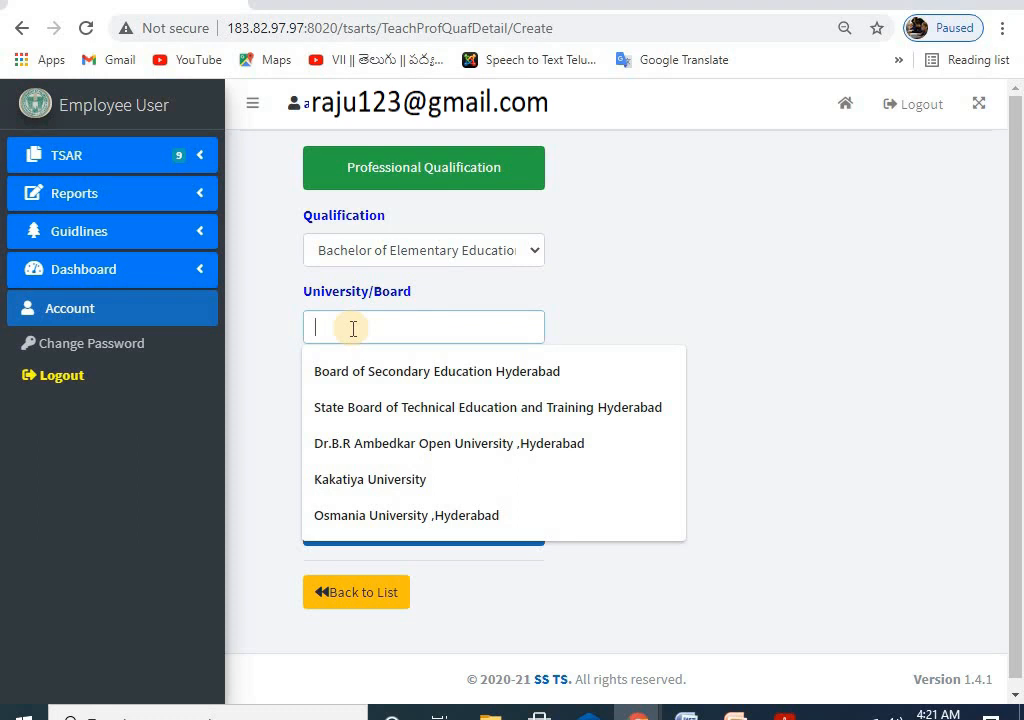
{"action": "left_click", "coordinate": [389, 483]}
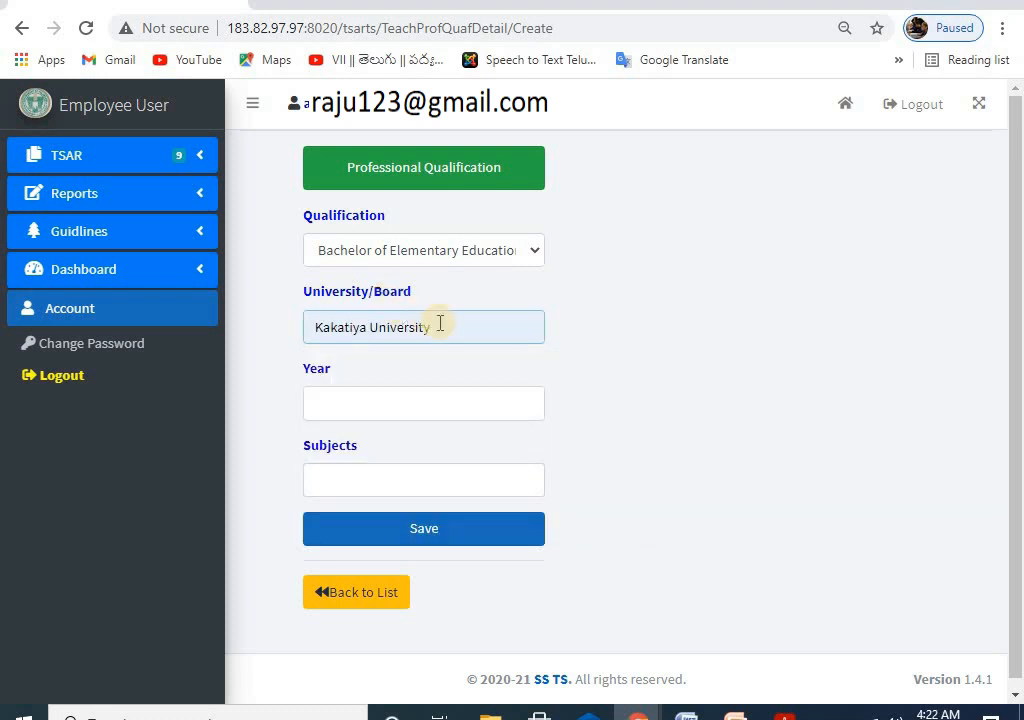
{"action": "left_click", "coordinate": [352, 406]}
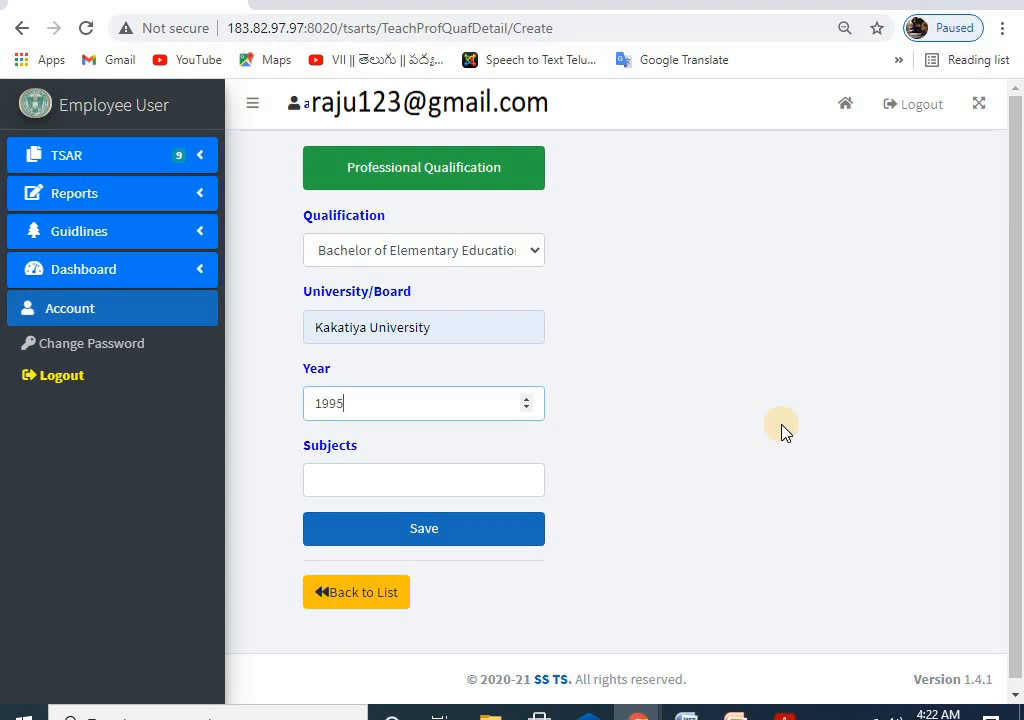
{"action": "left_click", "coordinate": [358, 484]}
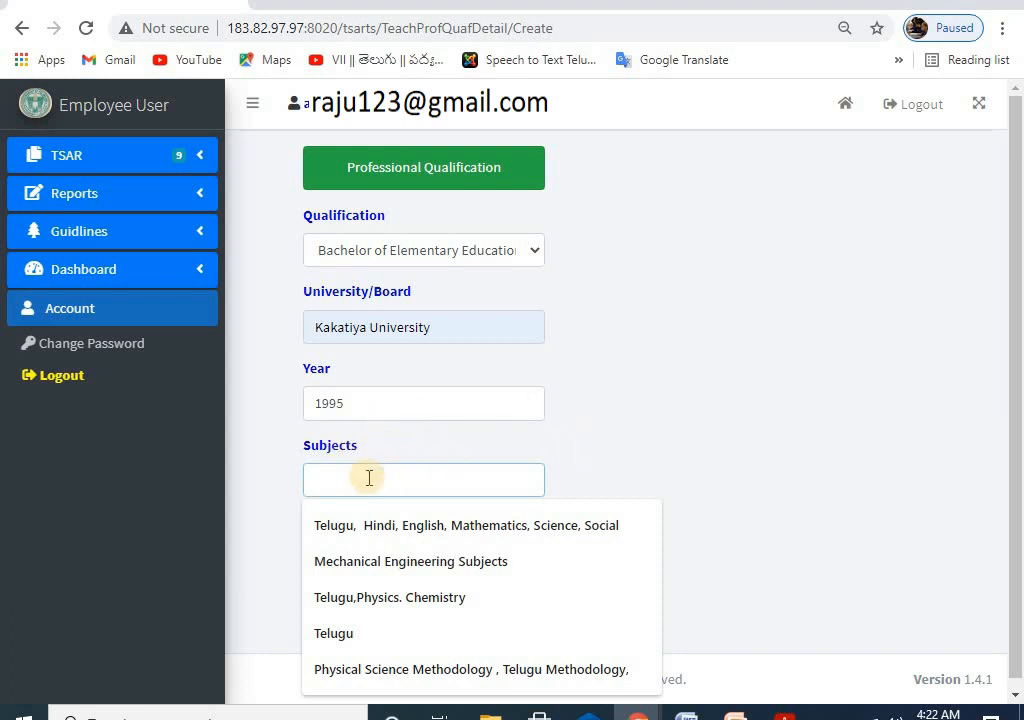
{"action": "left_click", "coordinate": [315, 523]}
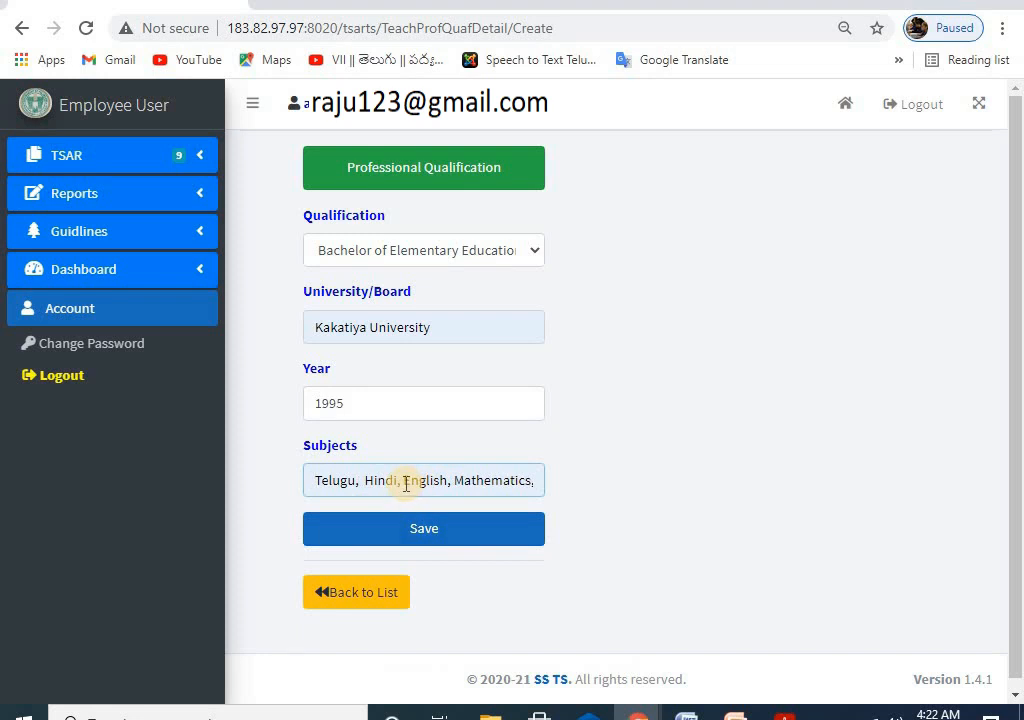
{"action": "left_click_drag", "start_coordinate": [402, 484], "coordinate": [368, 484]}
{"action": "key", "text": "BackSpace"}
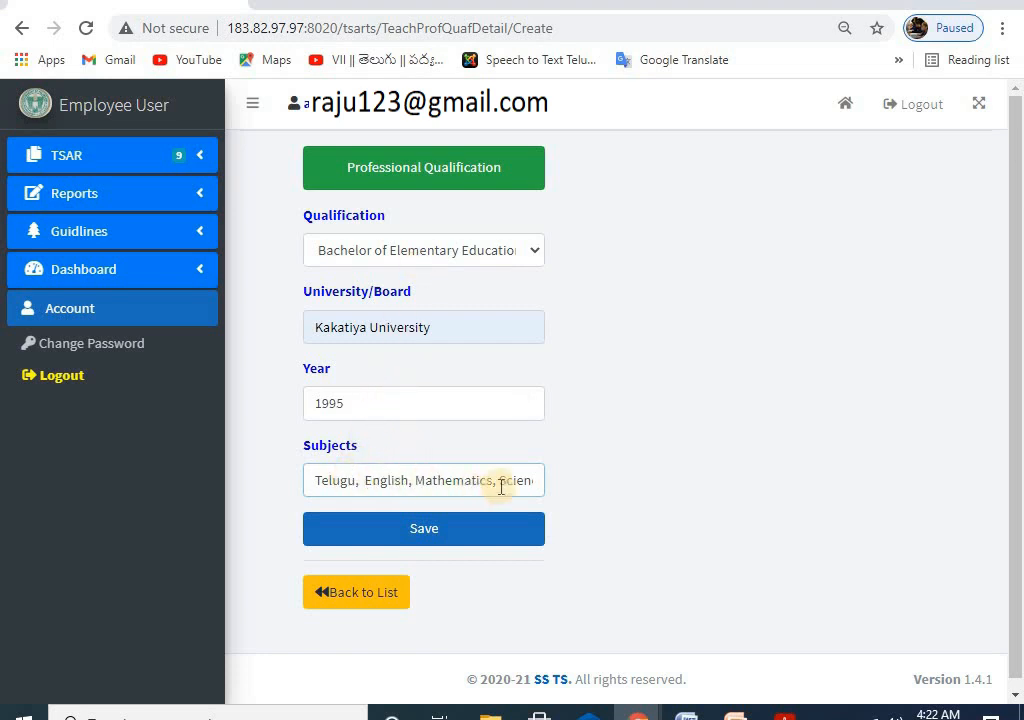
{"action": "left_click", "coordinate": [420, 535]}
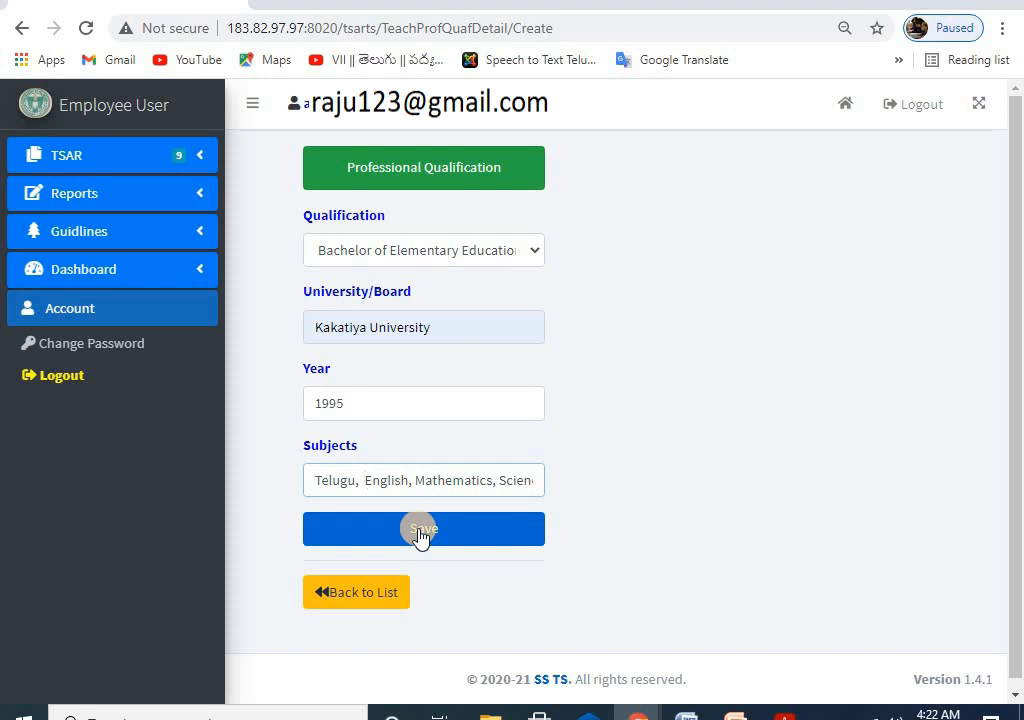
{"action": "left_click", "coordinate": [607, 141]}
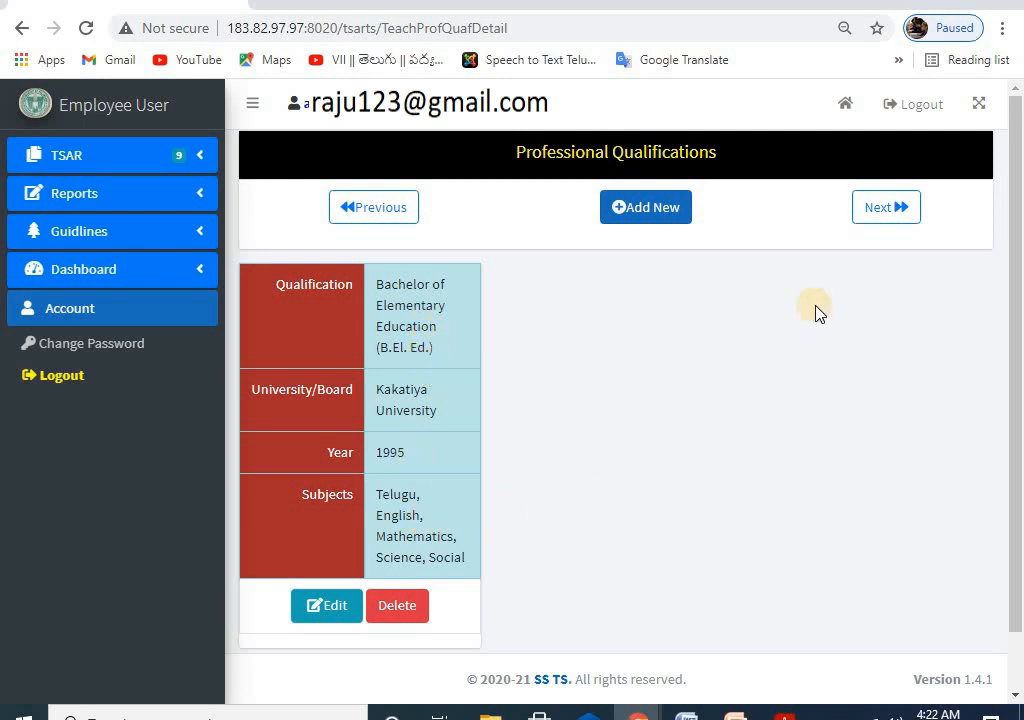
Step: Start a B.Ed. or equivalent entry from Osmania University, Hyderabad, year 1999
{"action": "left_click", "coordinate": [643, 210]}
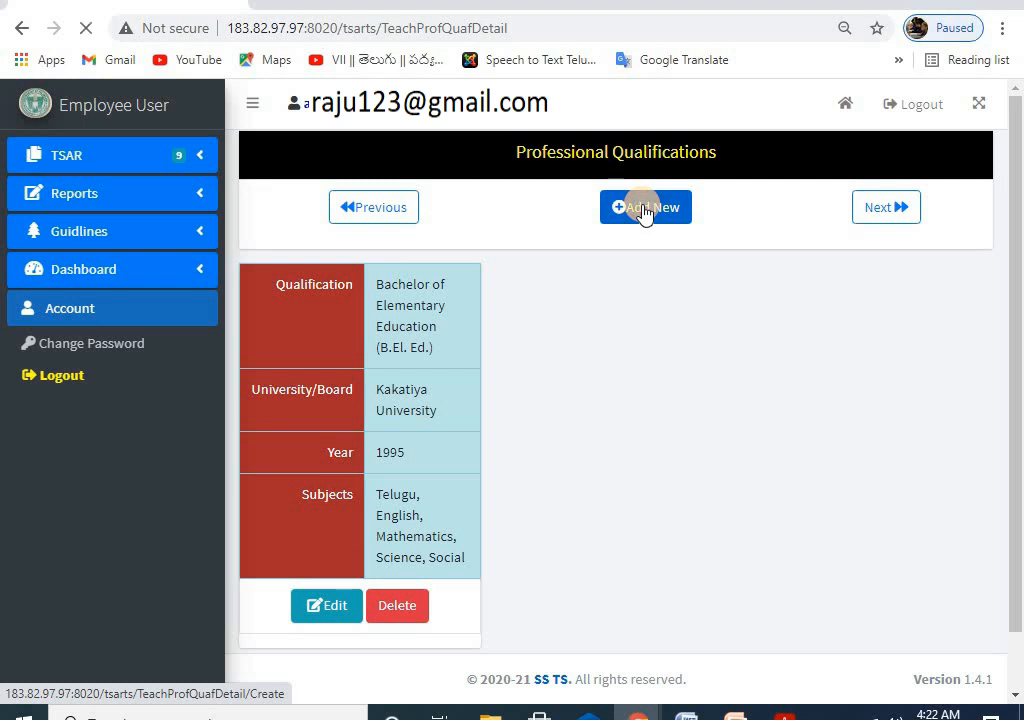
{"action": "left_click", "coordinate": [388, 250]}
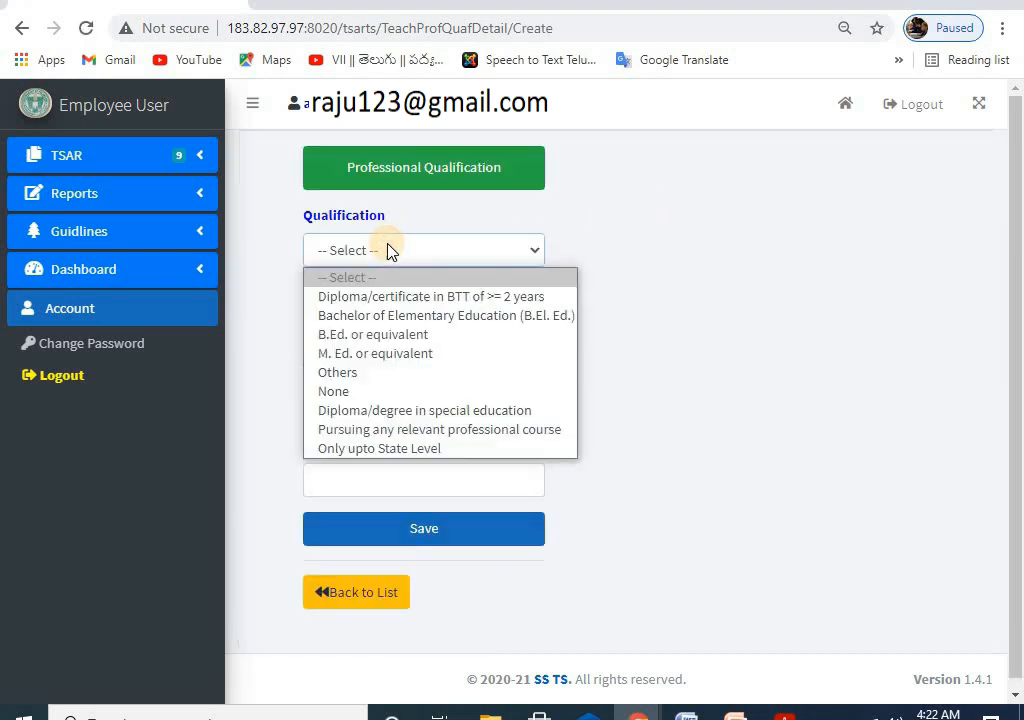
{"action": "left_click", "coordinate": [402, 336]}
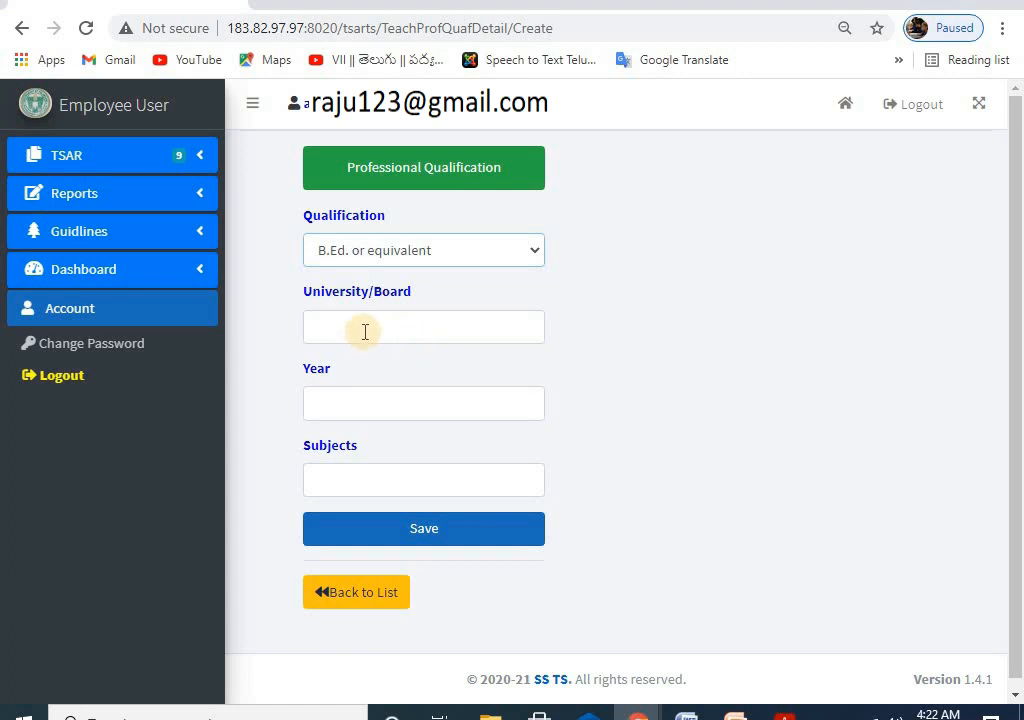
{"action": "left_click", "coordinate": [365, 332]}
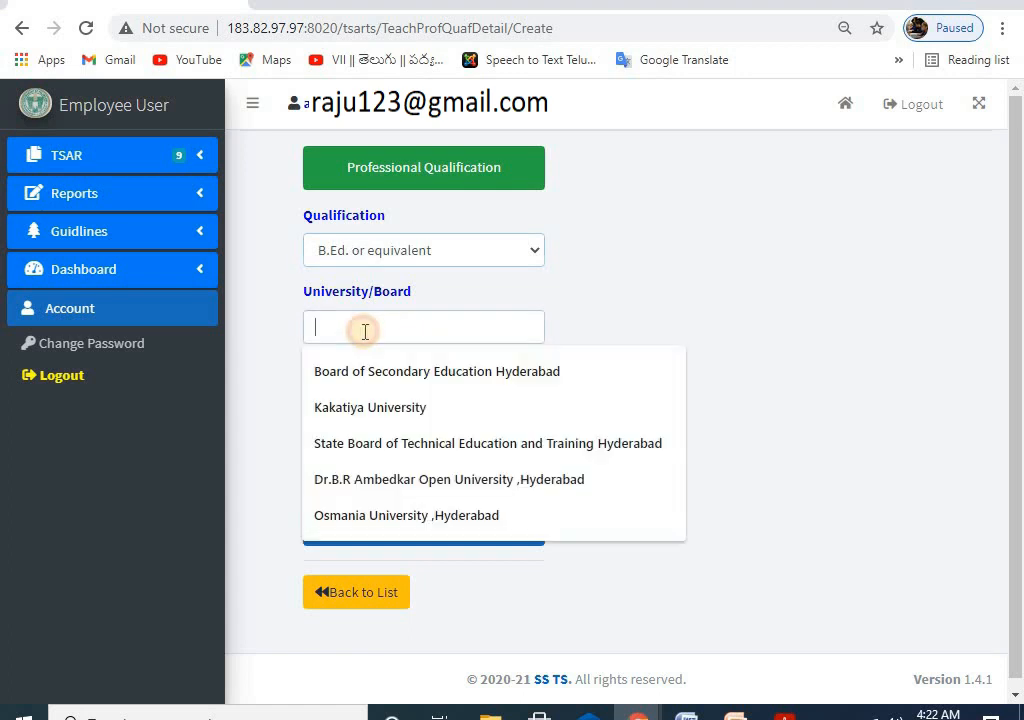
{"action": "left_click", "coordinate": [387, 522]}
{"action": "left_click", "coordinate": [355, 405]}
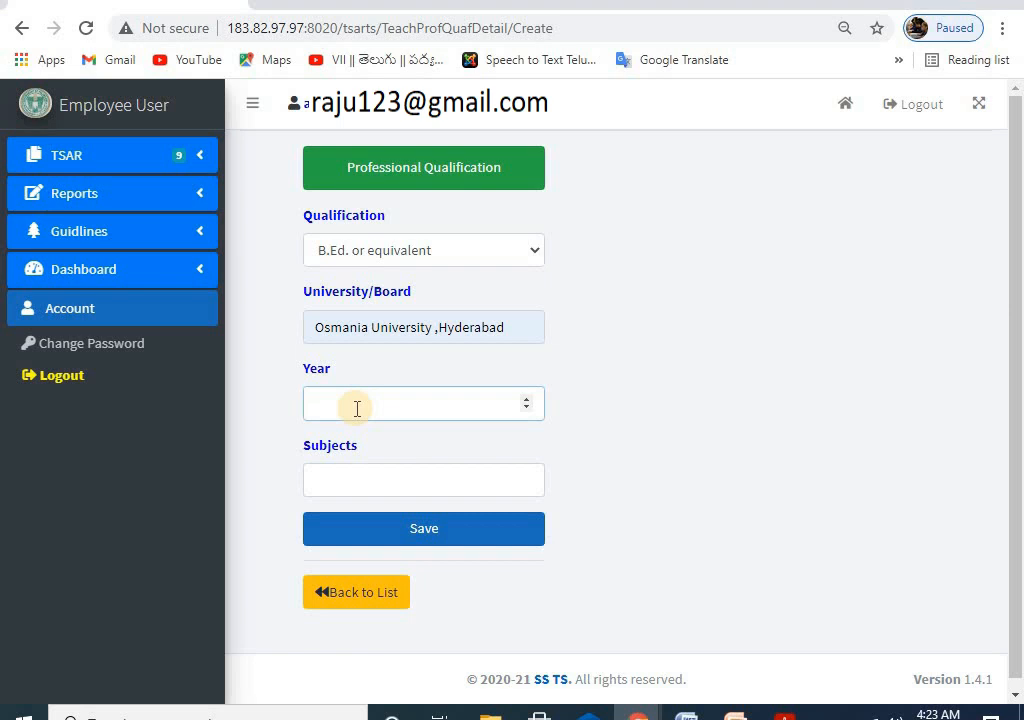
{"action": "type", "text": "1999"}
Step: Fill subjects with Physical Science and Telugu Methodology and save the B.Ed. record
{"action": "left_click", "coordinate": [355, 481]}
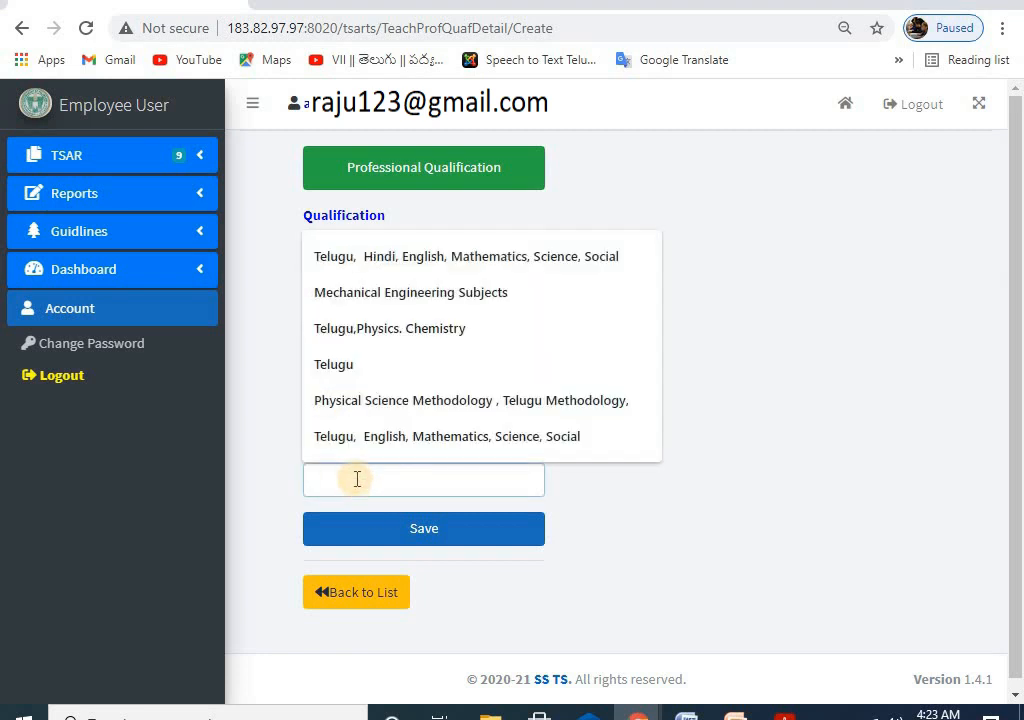
{"action": "left_click", "coordinate": [371, 401]}
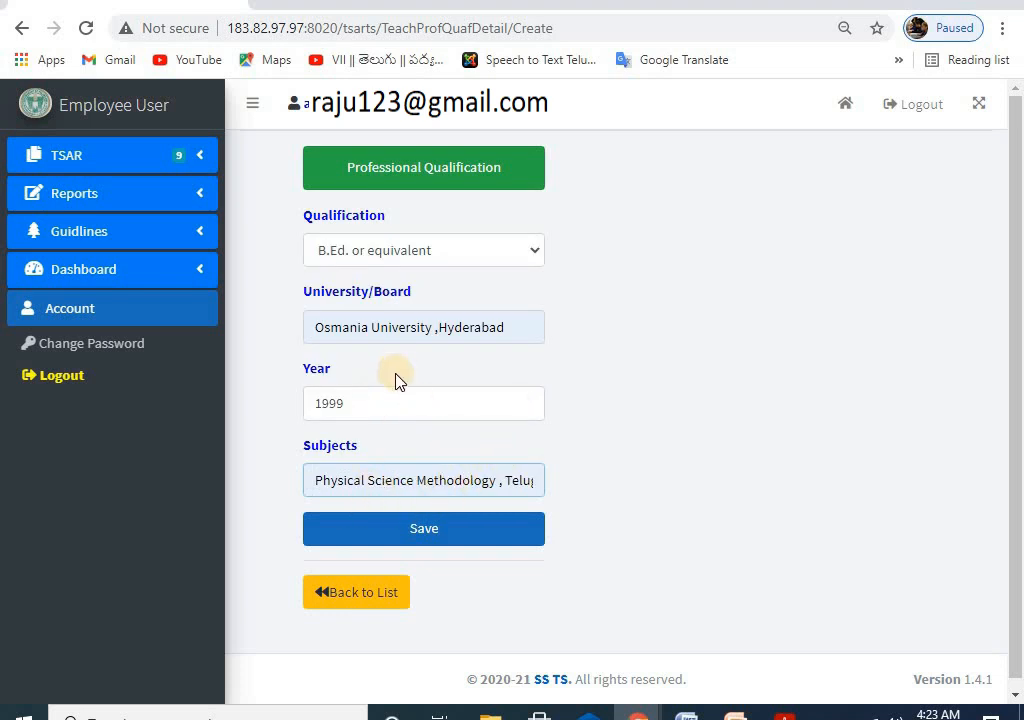
{"action": "left_click", "coordinate": [418, 532]}
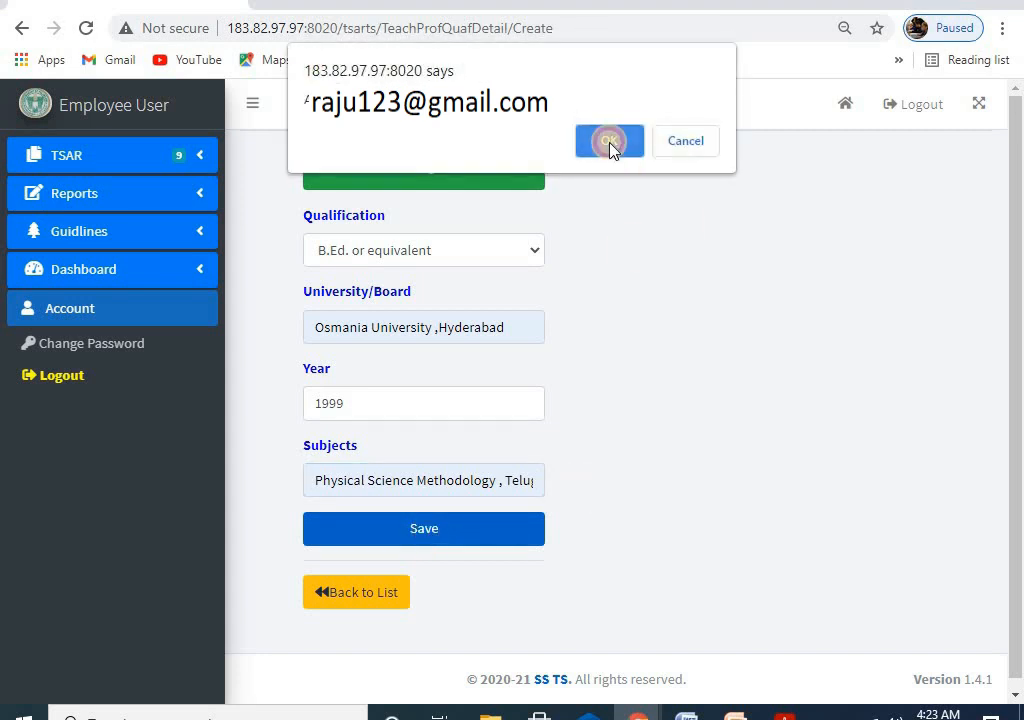
{"action": "left_click", "coordinate": [610, 145]}
{"action": "scroll", "coordinate": [648, 423], "scroll_direction": "down", "scroll_amount": 1}
{"action": "scroll", "coordinate": [650, 422], "scroll_direction": "down", "scroll_amount": 1}
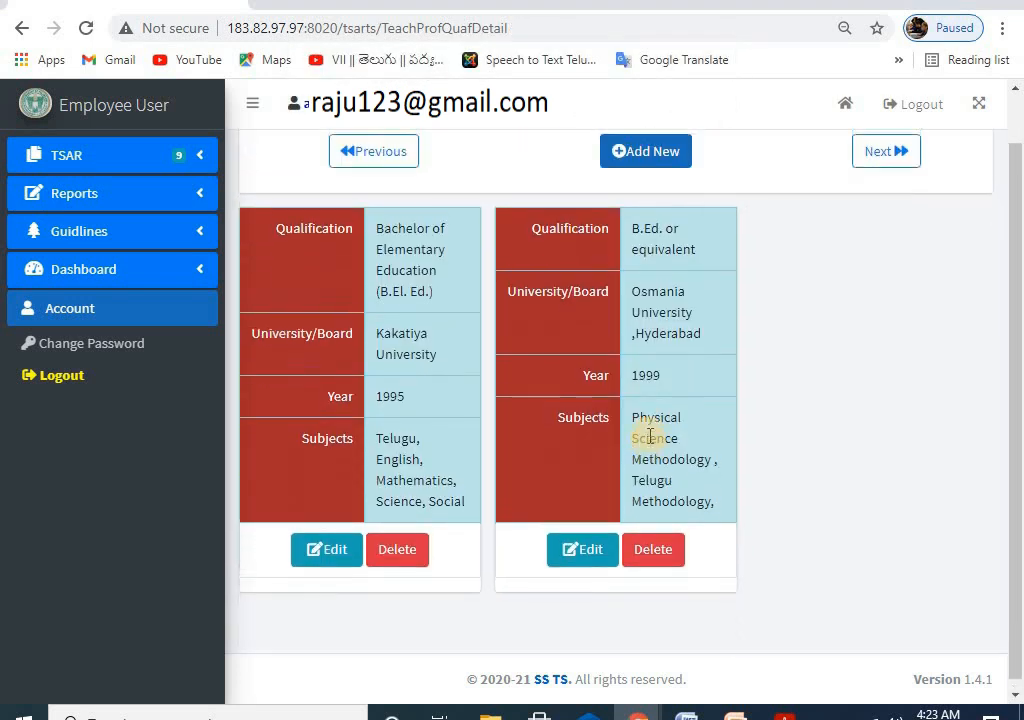
{"action": "scroll", "coordinate": [650, 437], "scroll_direction": "up", "scroll_amount": 1}
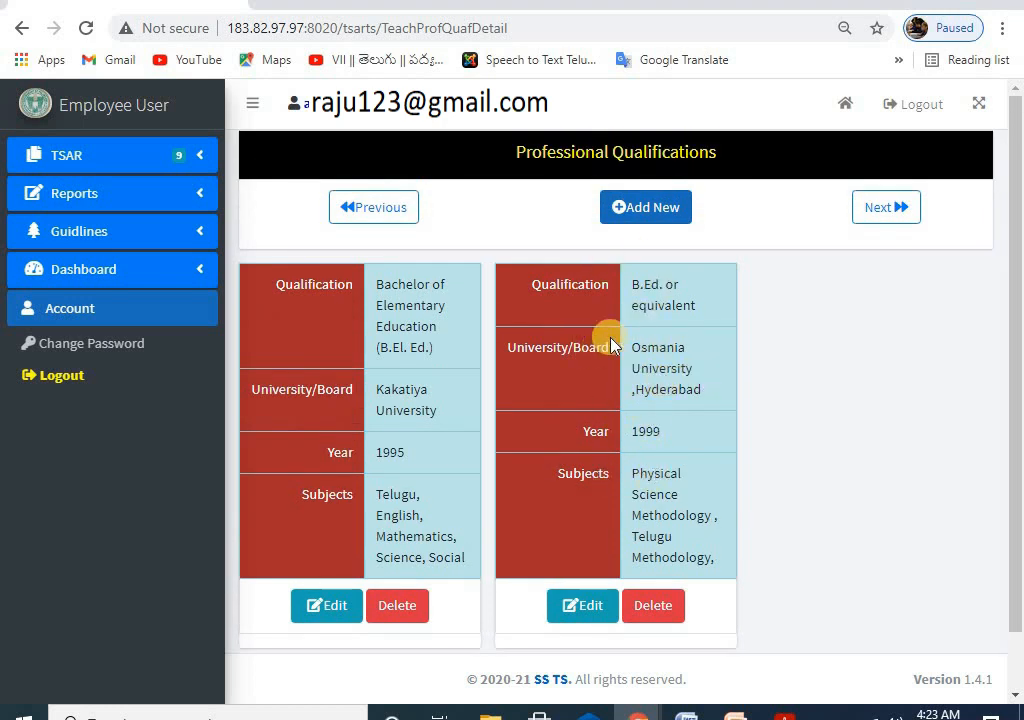
Step: Edit the second card, set its Year to 1998, and confirm the update
{"action": "left_click", "coordinate": [575, 608]}
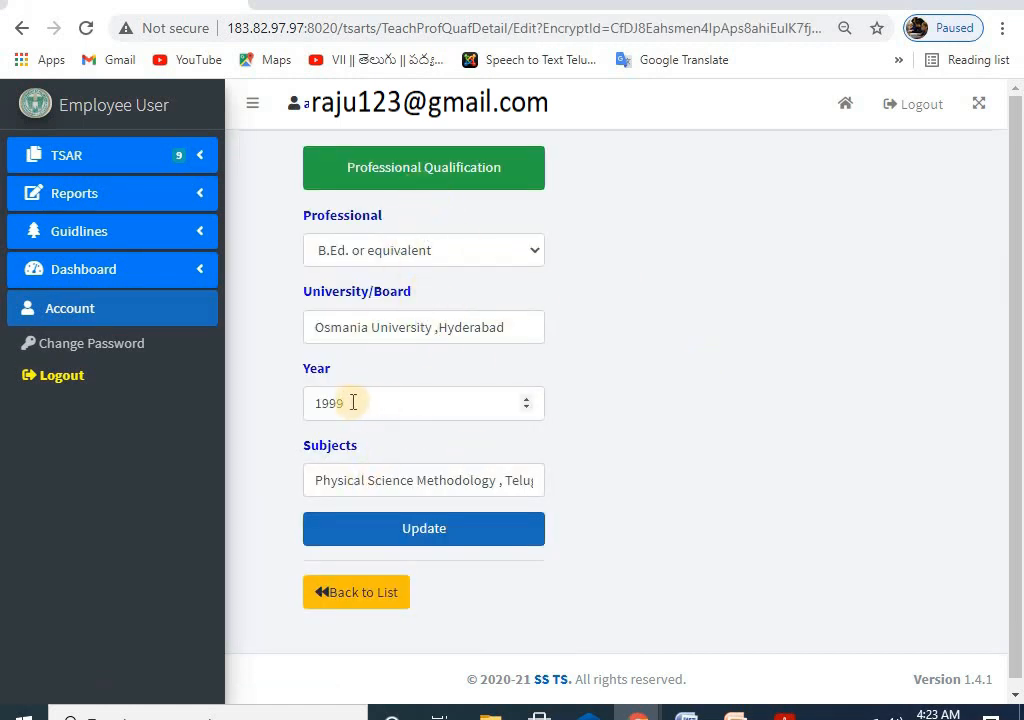
{"action": "left_click", "coordinate": [385, 402]}
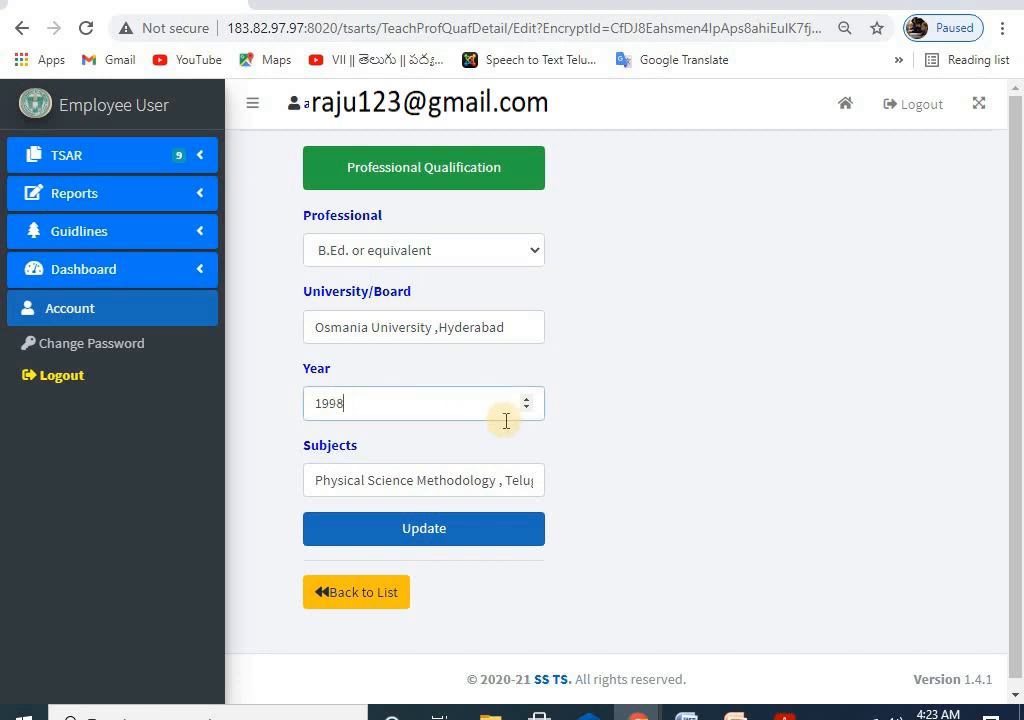
{"action": "left_click", "coordinate": [376, 528]}
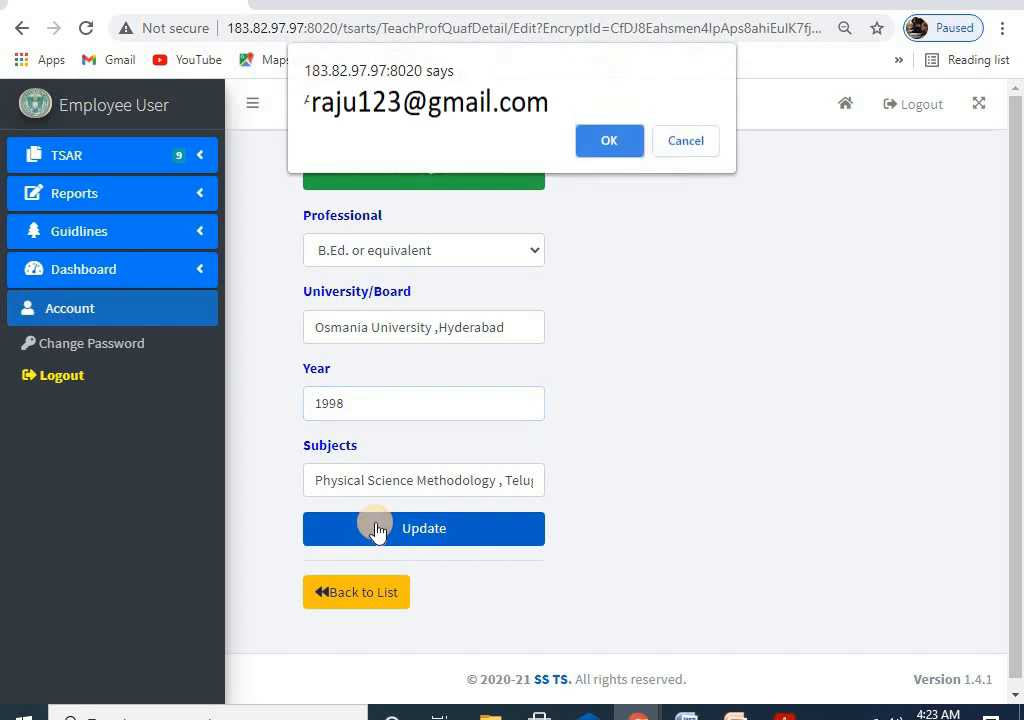
{"action": "left_click", "coordinate": [604, 138]}
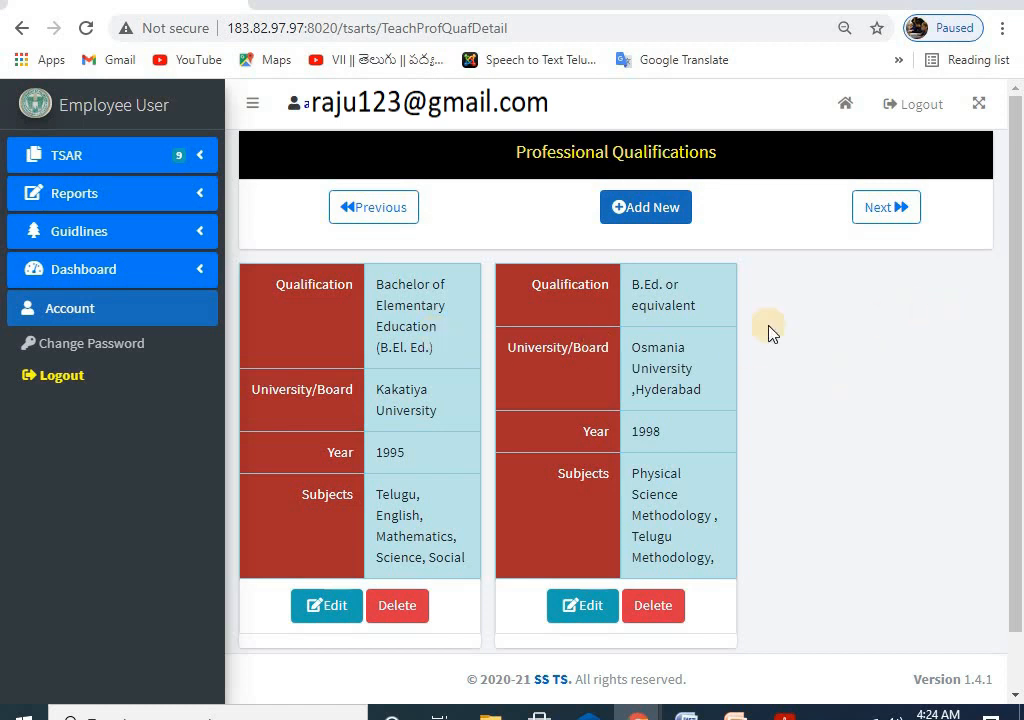
Step: Go to the Experience page from the TSAR sidebar and choose Teaching - PRT
{"action": "left_click", "coordinate": [88, 154]}
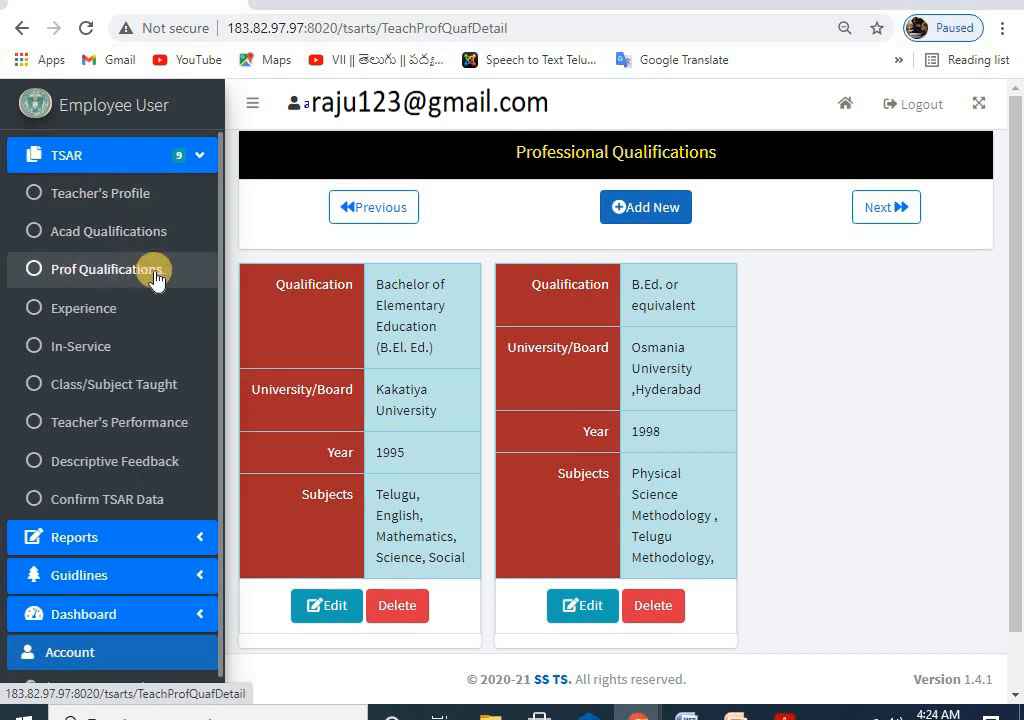
{"action": "left_click", "coordinate": [87, 313]}
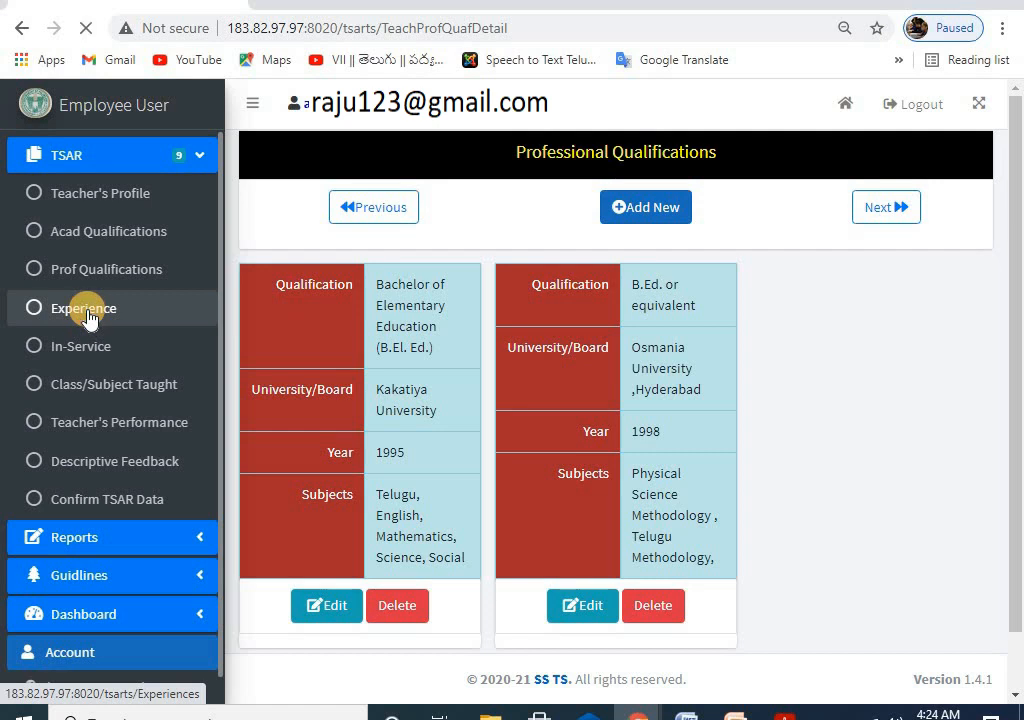
{"action": "left_click", "coordinate": [413, 258]}
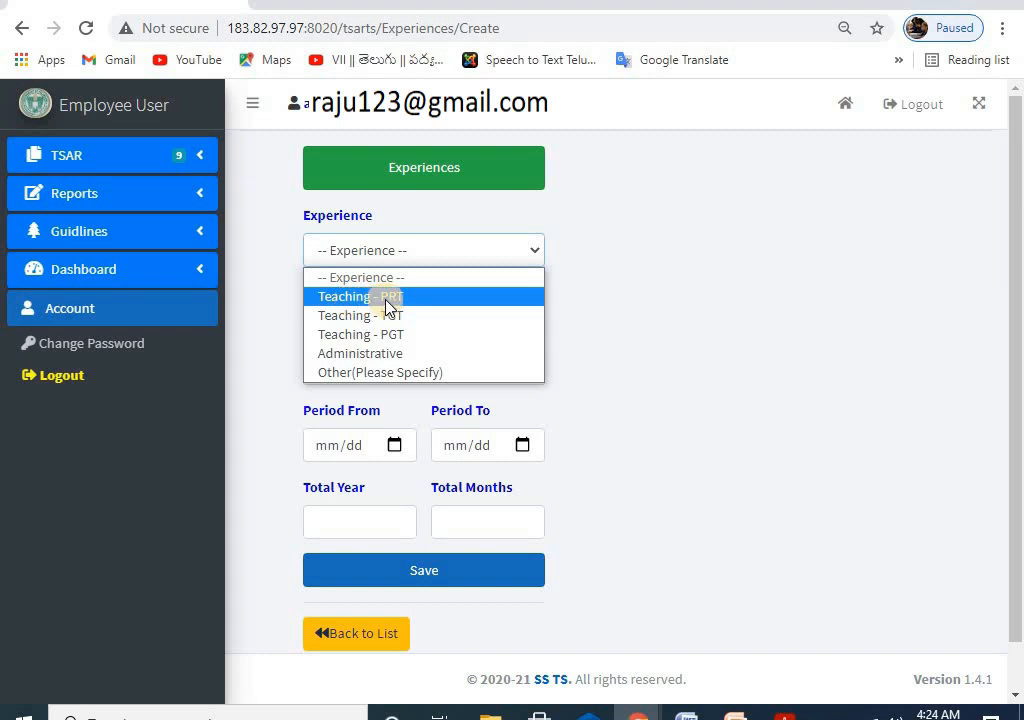
{"action": "left_click", "coordinate": [416, 306]}
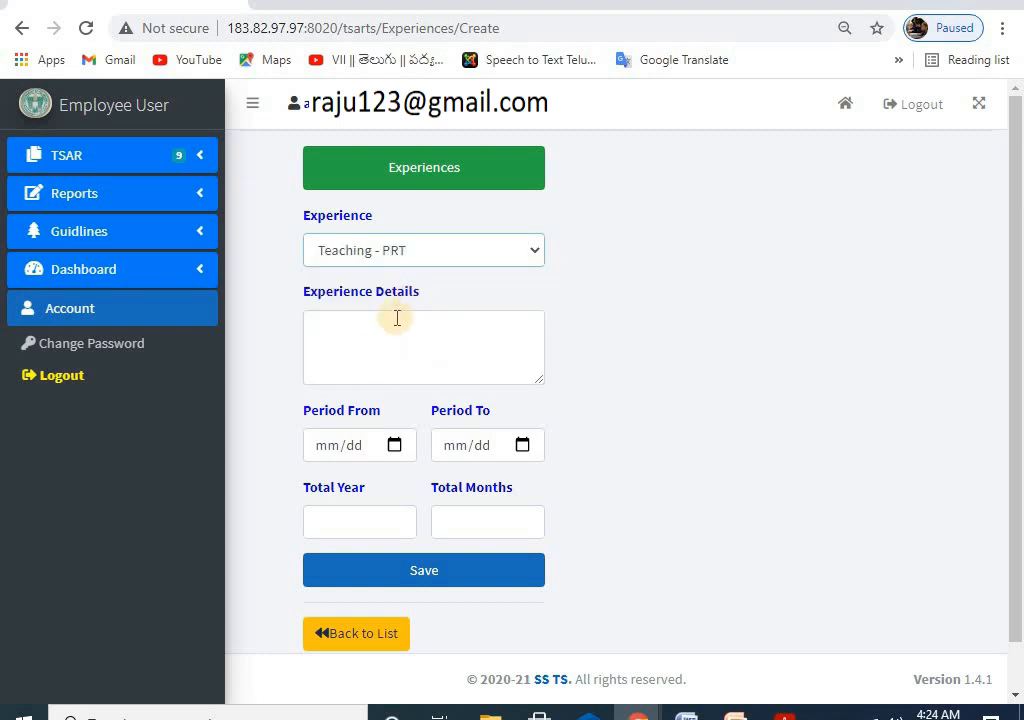
Step: Type 'MPPS WARANGAL 1992 TO 1994' and 'MPPS KARIMNAGAR 1994 TO 1996' into Experience Details
{"action": "left_click", "coordinate": [377, 320]}
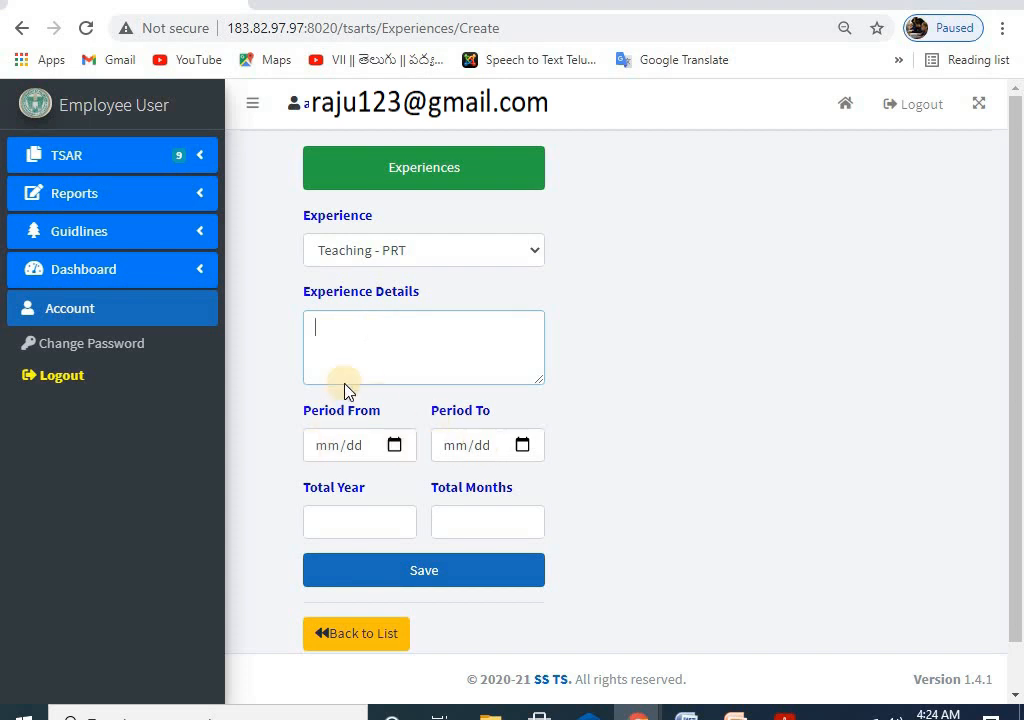
{"action": "left_click", "coordinate": [325, 326]}
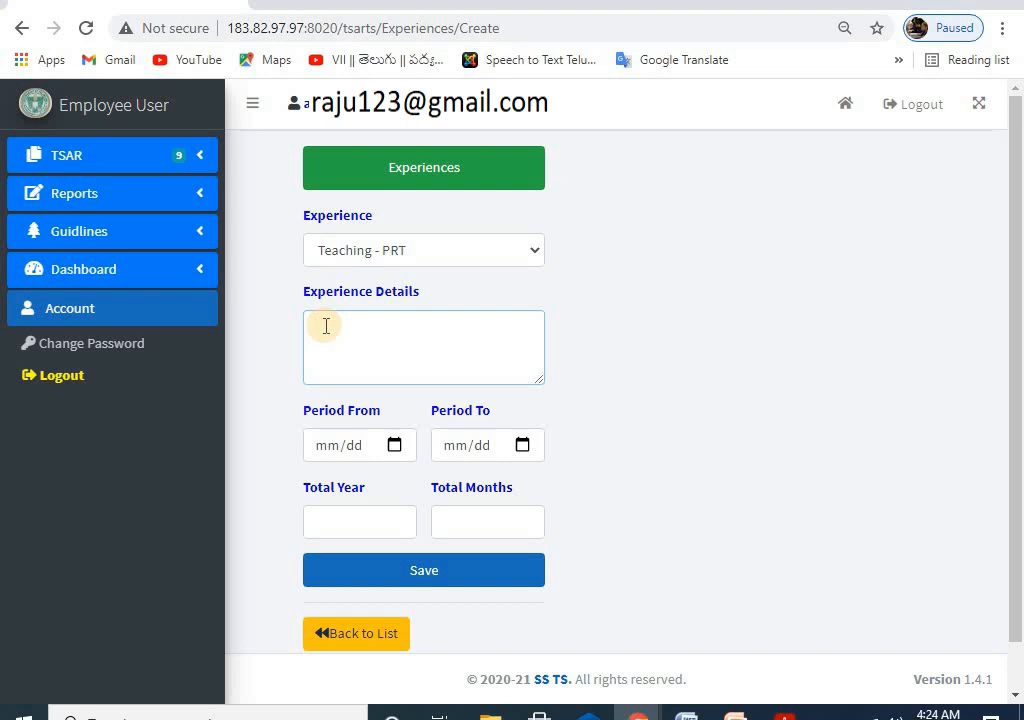
{"action": "type", "text": "MPPS WARANGAL"}
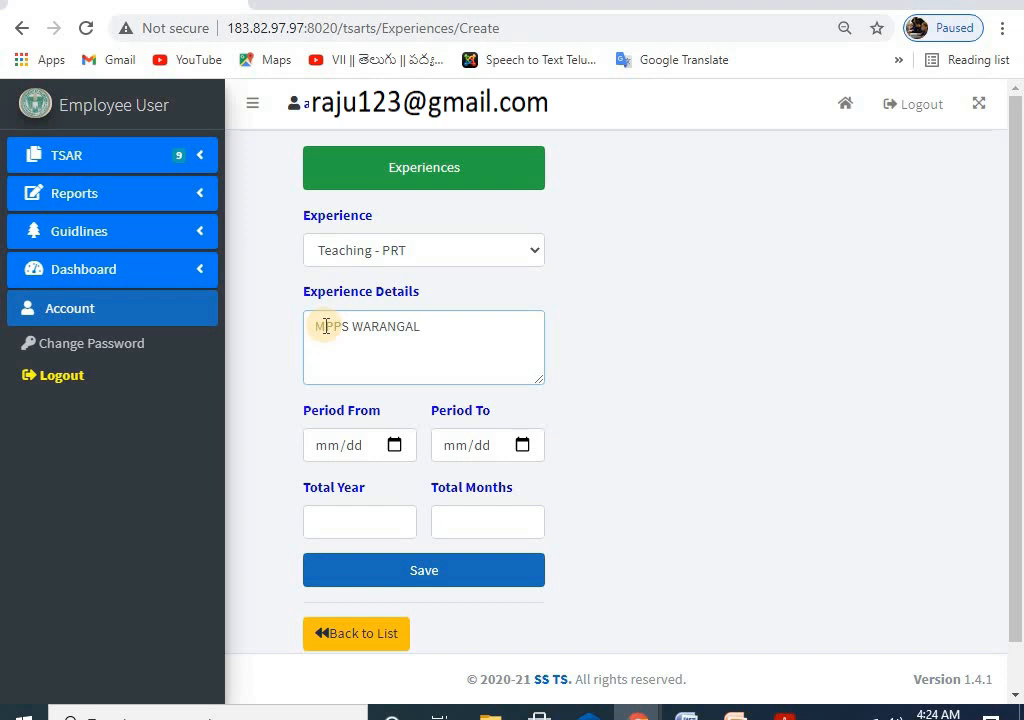
{"action": "type", "text": "MPPS KARIMNAGAR"}
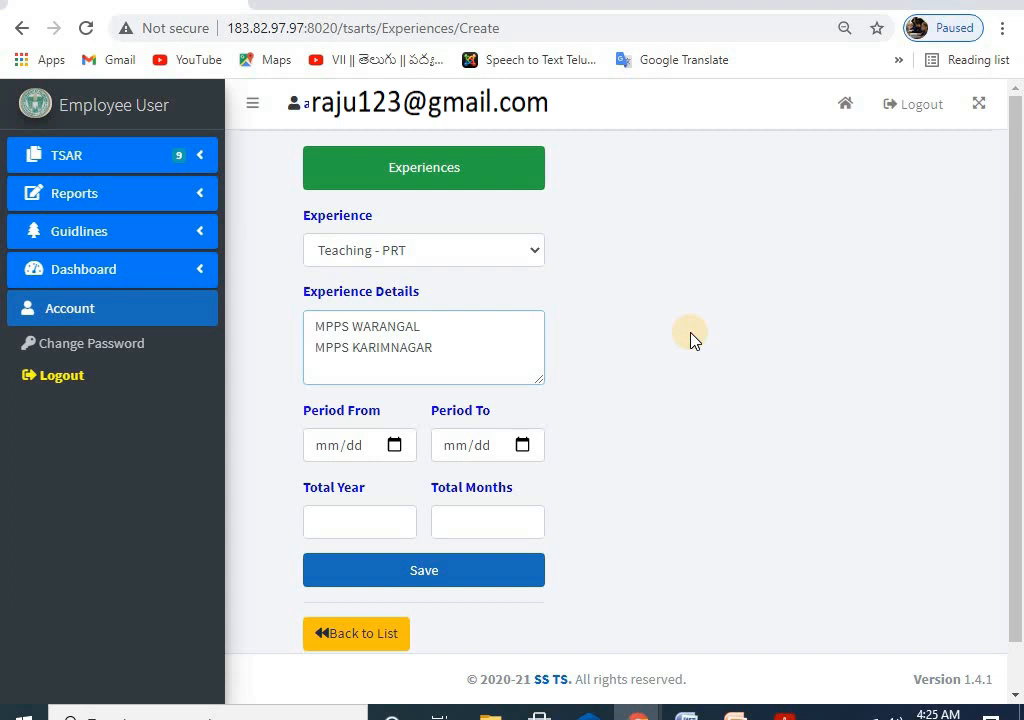
{"action": "type", "text": "1992"}
{"action": "type", "text": "TO 199"}
{"action": "type", "text": "1994"}
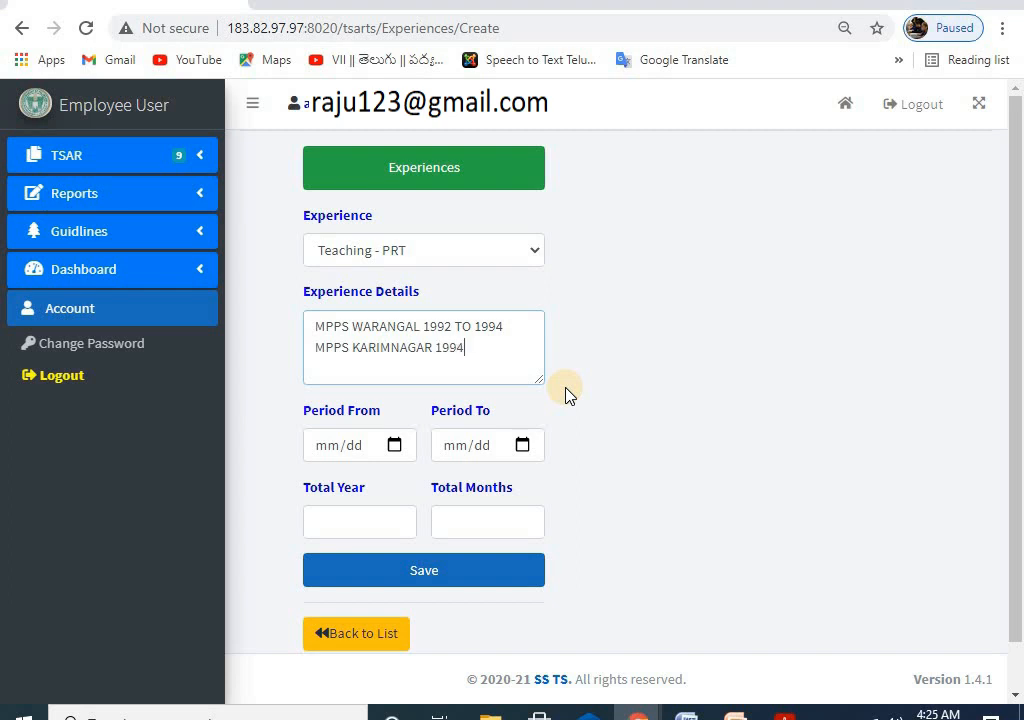
{"action": "type", "text": " TO 1996"}
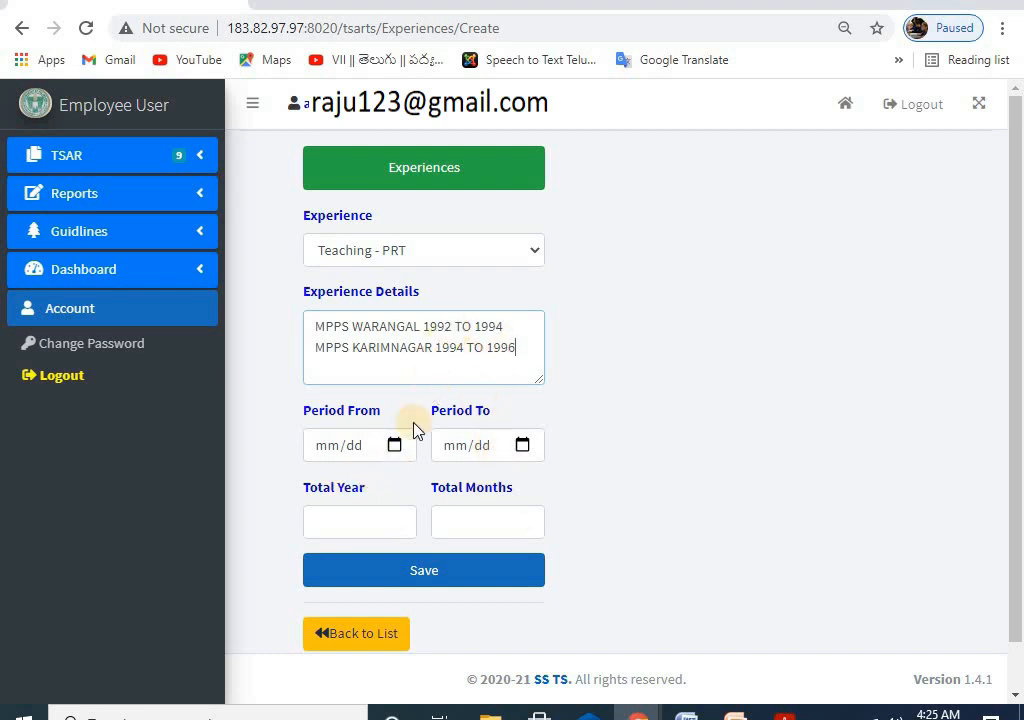
Step: Set the Period From date to 7 July 1992
{"action": "left_click", "coordinate": [394, 449]}
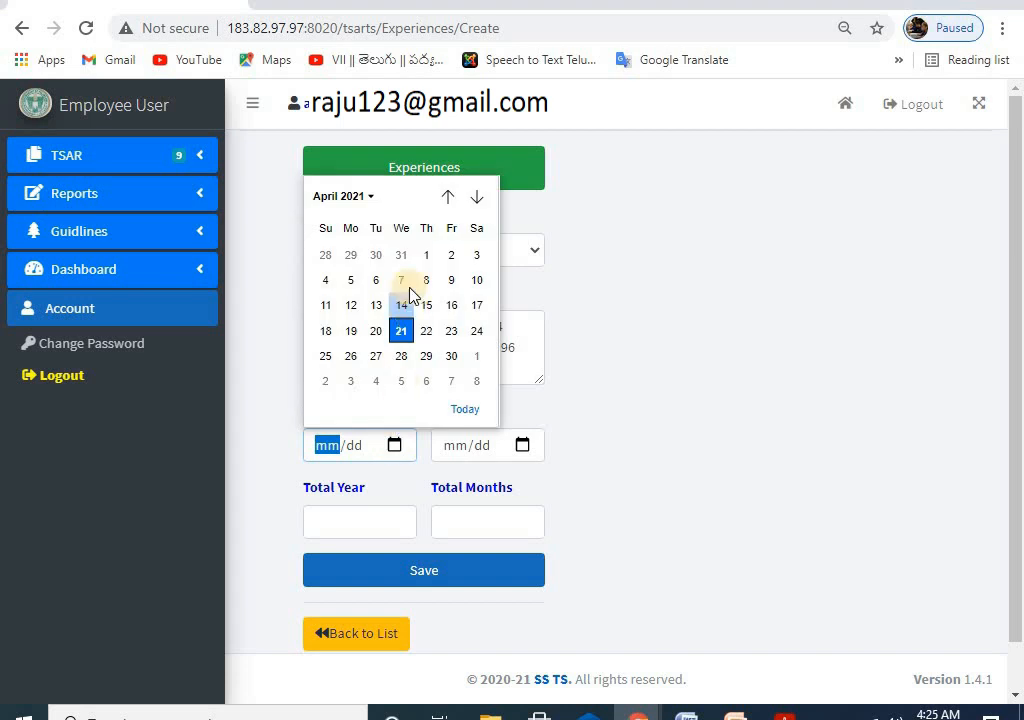
{"action": "left_click", "coordinate": [352, 203]}
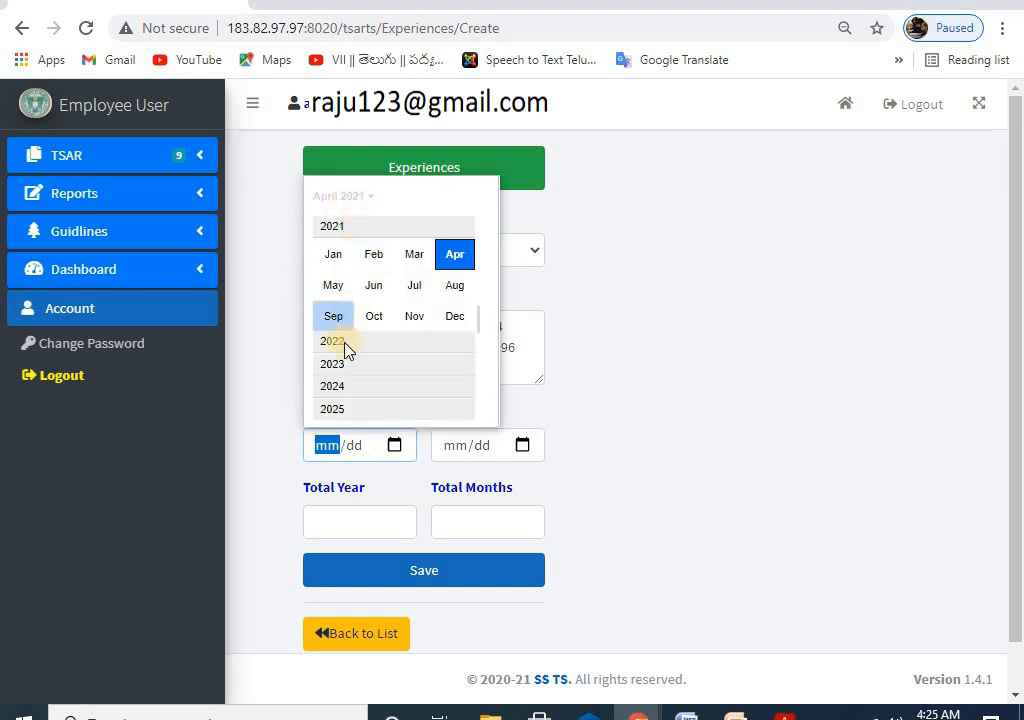
{"action": "scroll", "coordinate": [365, 338], "scroll_direction": "up", "scroll_amount": 2}
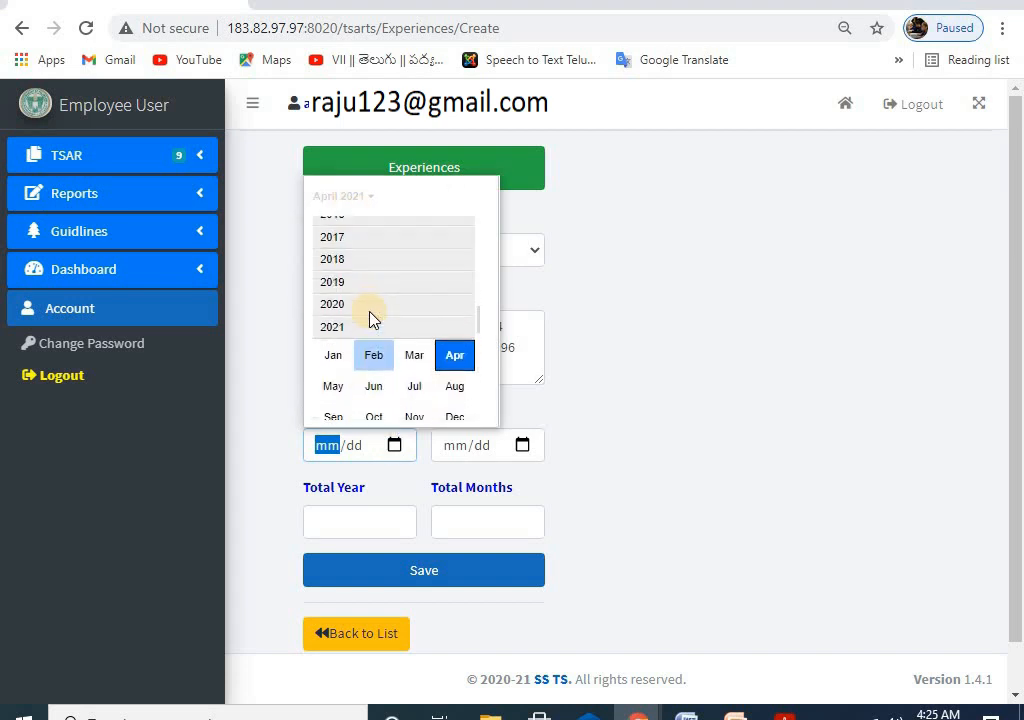
{"action": "scroll", "coordinate": [376, 316], "scroll_direction": "down", "scroll_amount": 2}
{"action": "scroll", "coordinate": [378, 318], "scroll_direction": "up", "scroll_amount": 2}
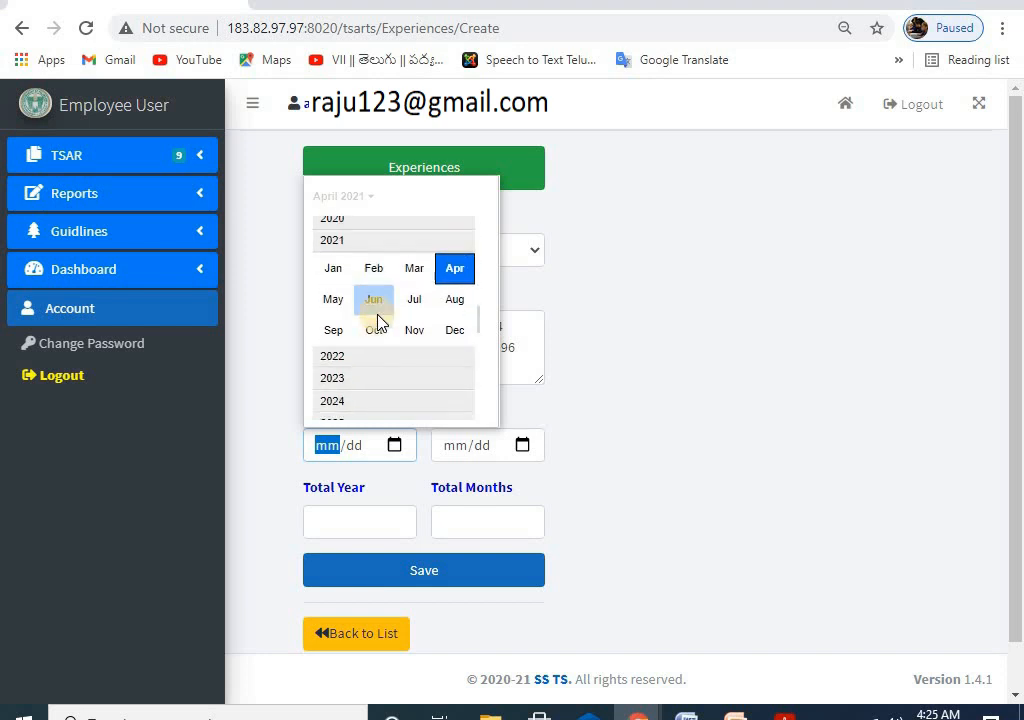
{"action": "left_click_drag", "start_coordinate": [476, 320], "coordinate": [477, 220]}
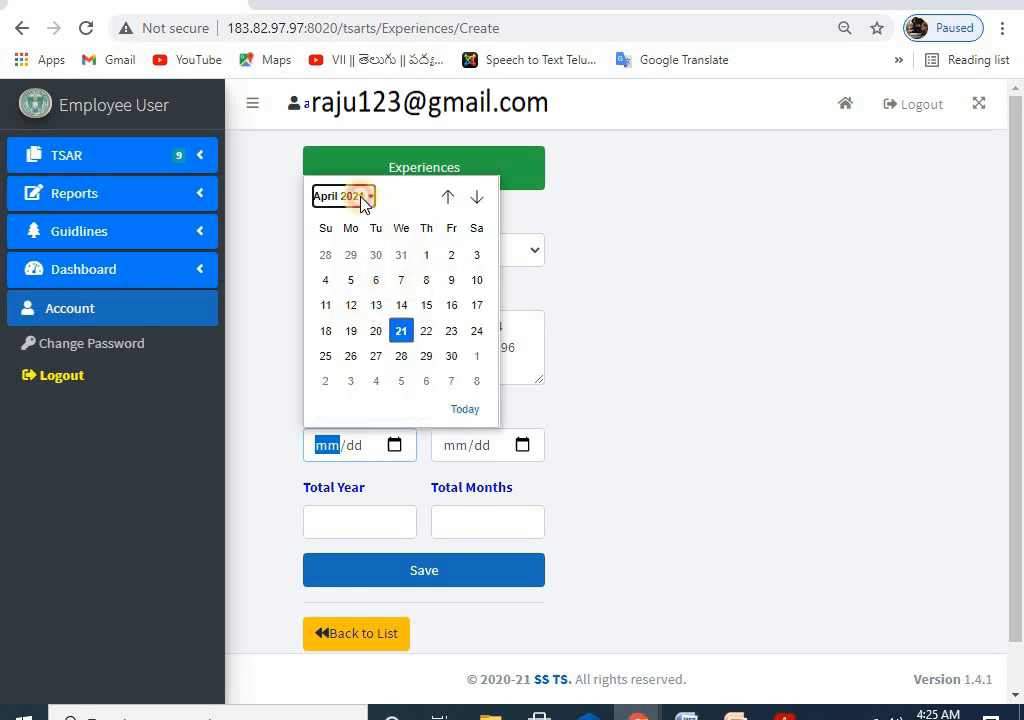
{"action": "left_click", "coordinate": [338, 197]}
{"action": "scroll", "coordinate": [376, 289], "scroll_direction": "up", "scroll_amount": 5}
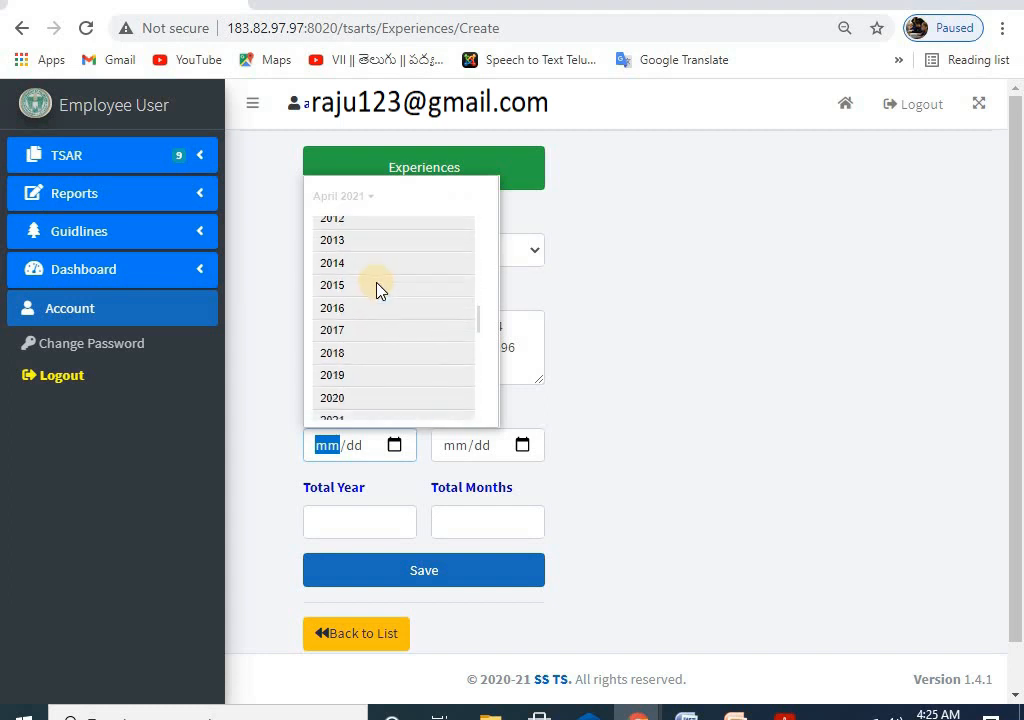
{"action": "scroll", "coordinate": [378, 289], "scroll_direction": "up", "scroll_amount": 4}
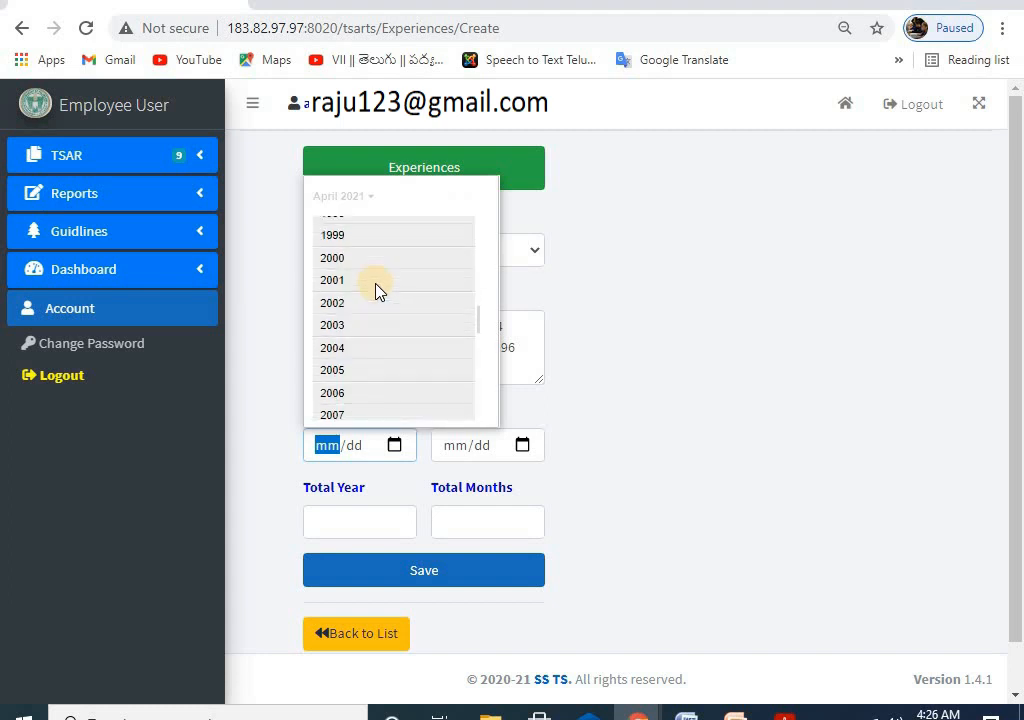
{"action": "scroll", "coordinate": [377, 290], "scroll_direction": "up", "scroll_amount": 1}
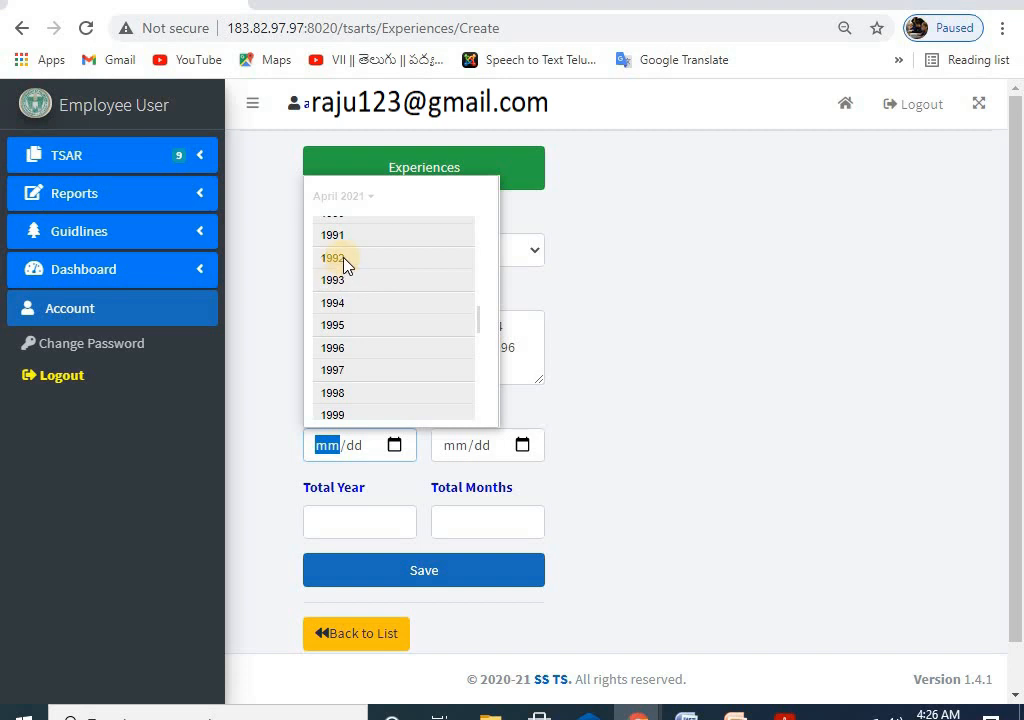
{"action": "left_click", "coordinate": [343, 260]}
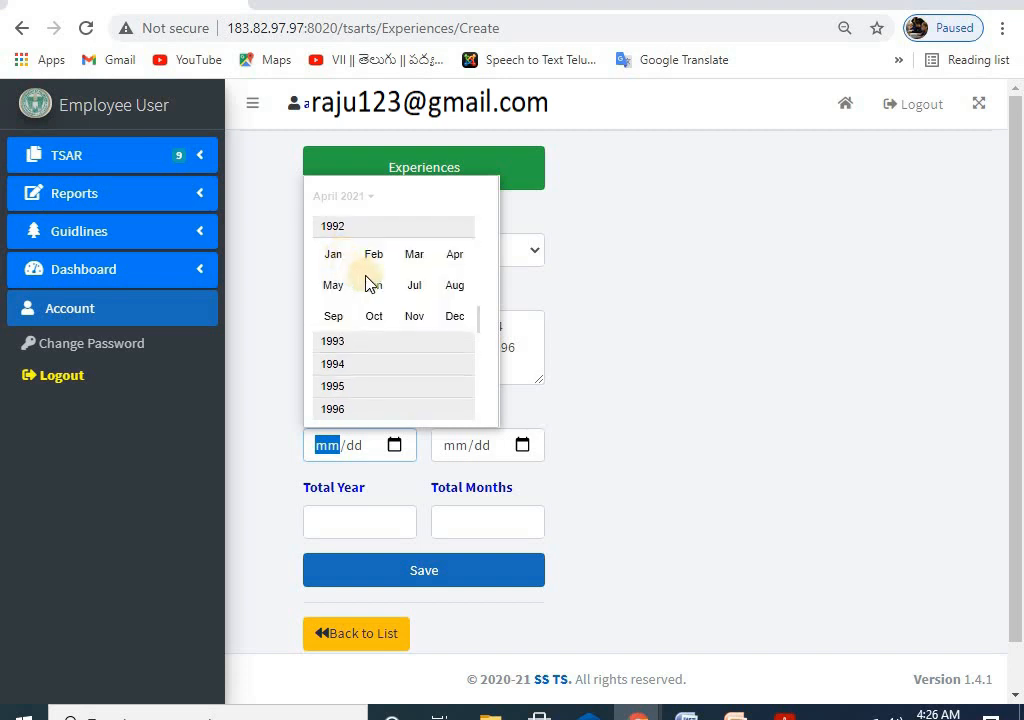
{"action": "left_click", "coordinate": [414, 289]}
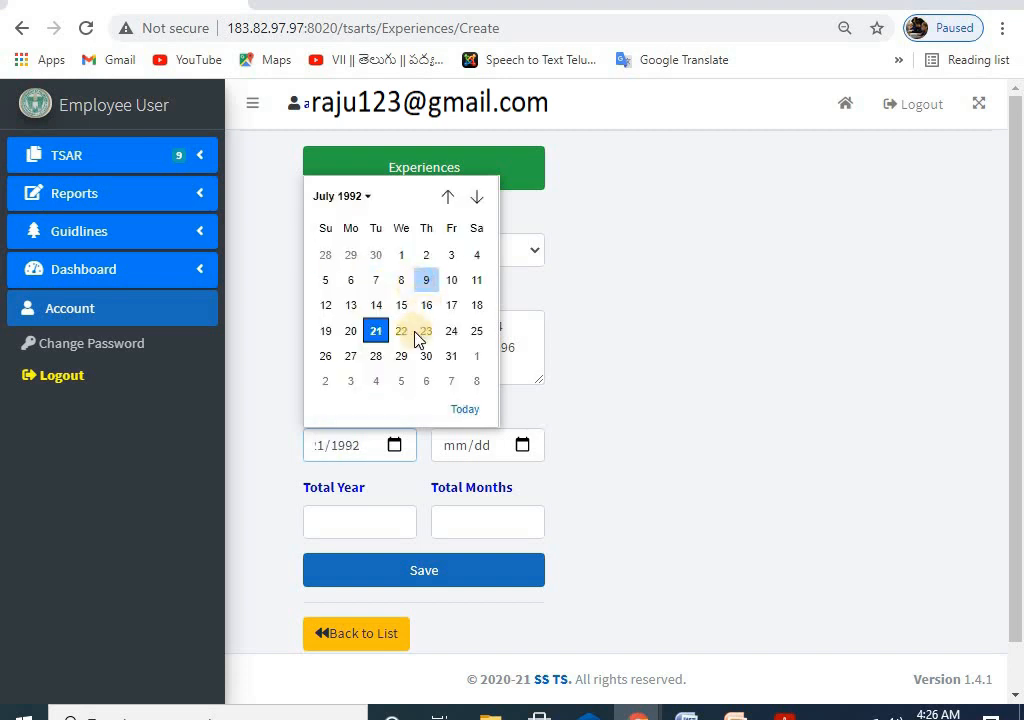
{"action": "left_click", "coordinate": [377, 284]}
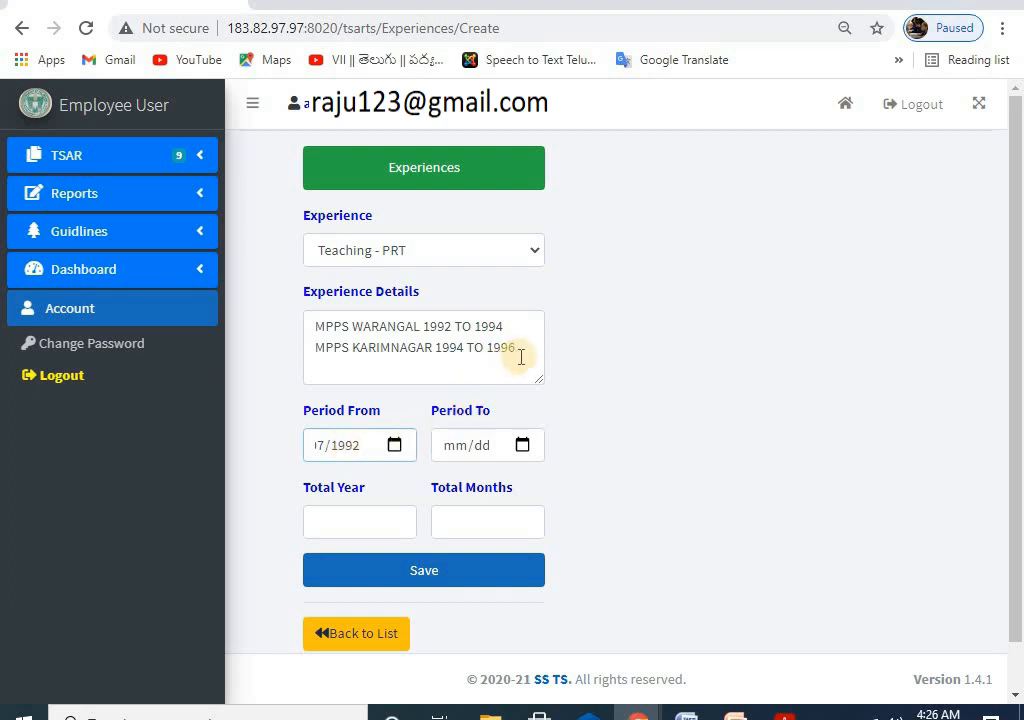
Step: Set the Period To date to 12 November 1996
{"action": "left_click", "coordinate": [522, 445]}
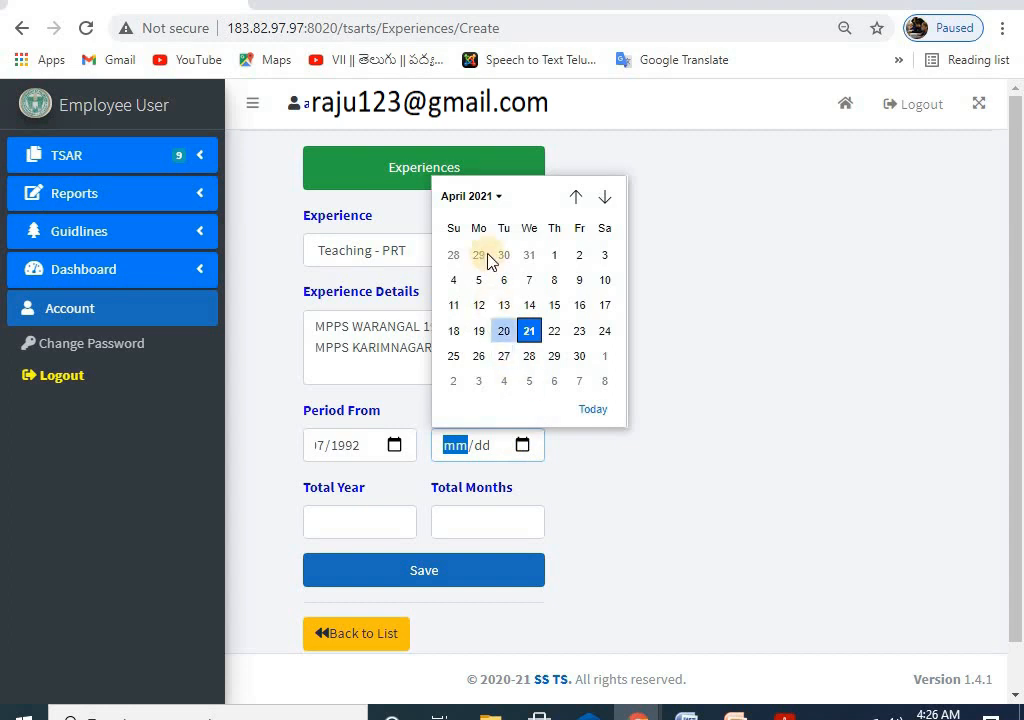
{"action": "left_click", "coordinate": [475, 198]}
{"action": "scroll", "coordinate": [493, 279], "scroll_direction": "up", "scroll_amount": 2}
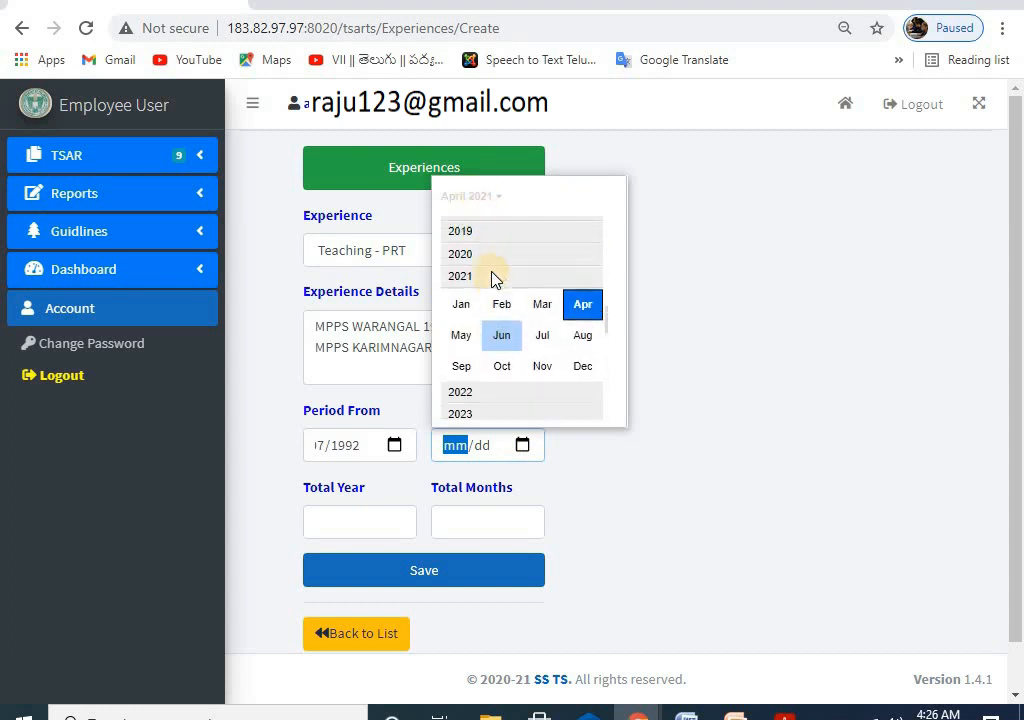
{"action": "scroll", "coordinate": [493, 279], "scroll_direction": "up", "scroll_amount": 5}
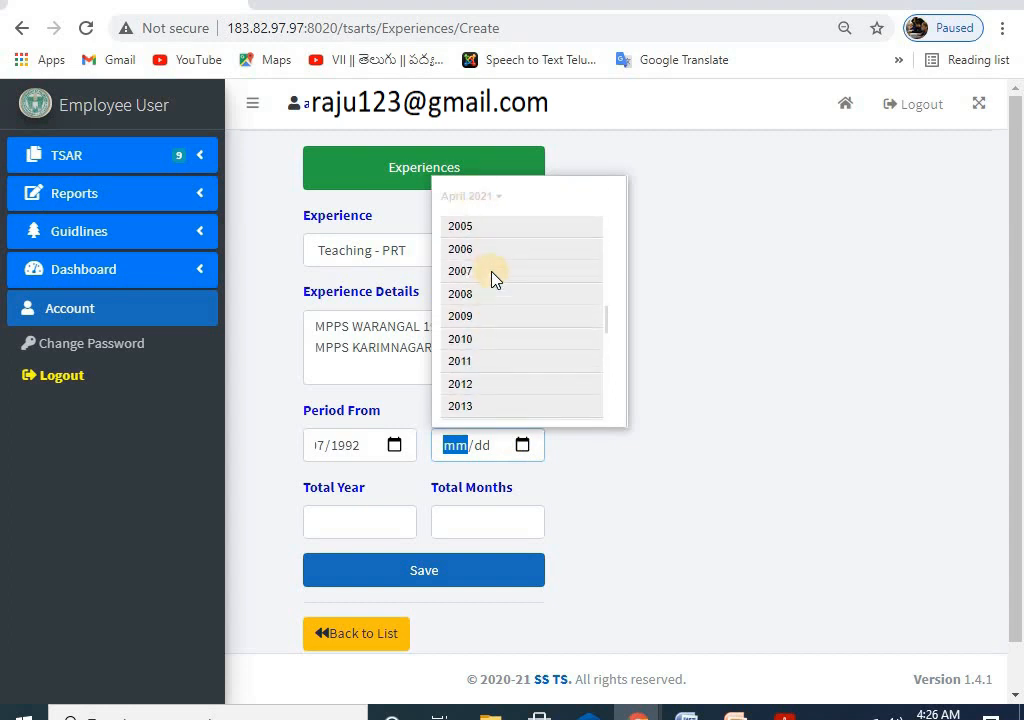
{"action": "scroll", "coordinate": [493, 279], "scroll_direction": "up", "scroll_amount": 4}
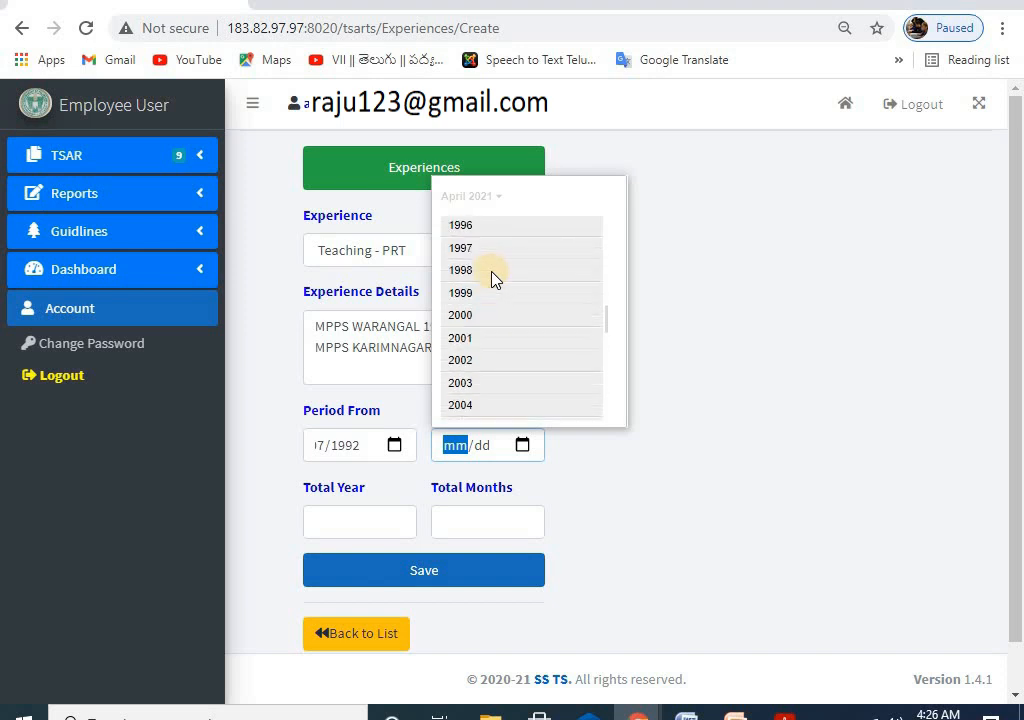
{"action": "left_click", "coordinate": [470, 244]}
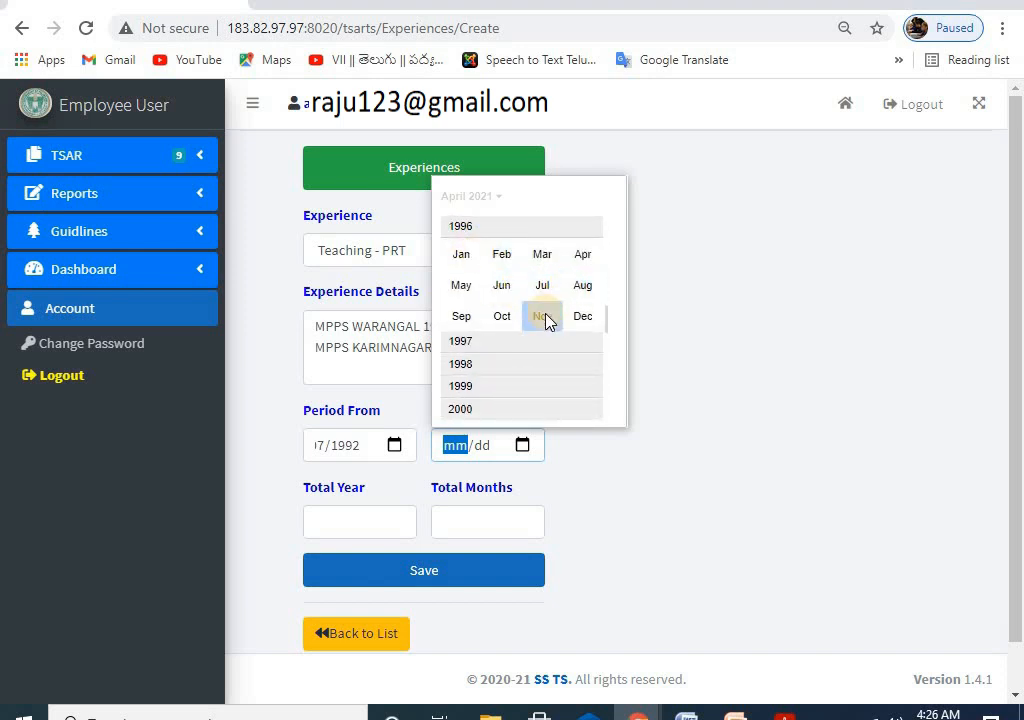
{"action": "left_click", "coordinate": [545, 318]}
{"action": "left_click", "coordinate": [504, 306]}
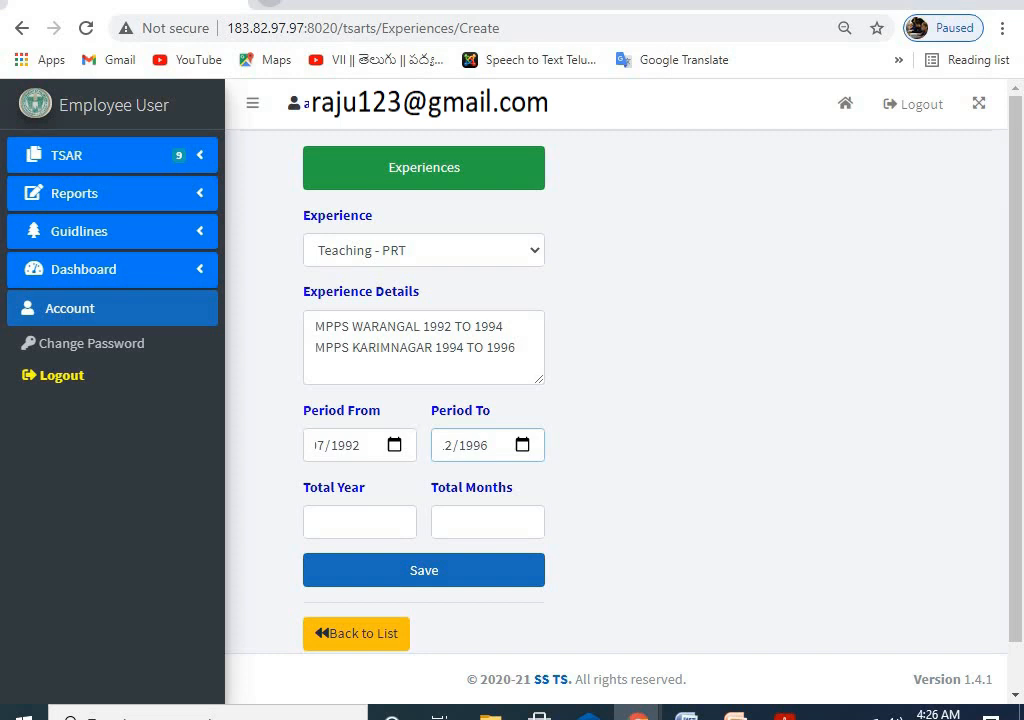
Step: Enter Total Year 4 and Total Months 3, then save and confirm the Teaching - PRT record
{"action": "left_click", "coordinate": [270, 2]}
{"action": "left_click", "coordinate": [190, 3]}
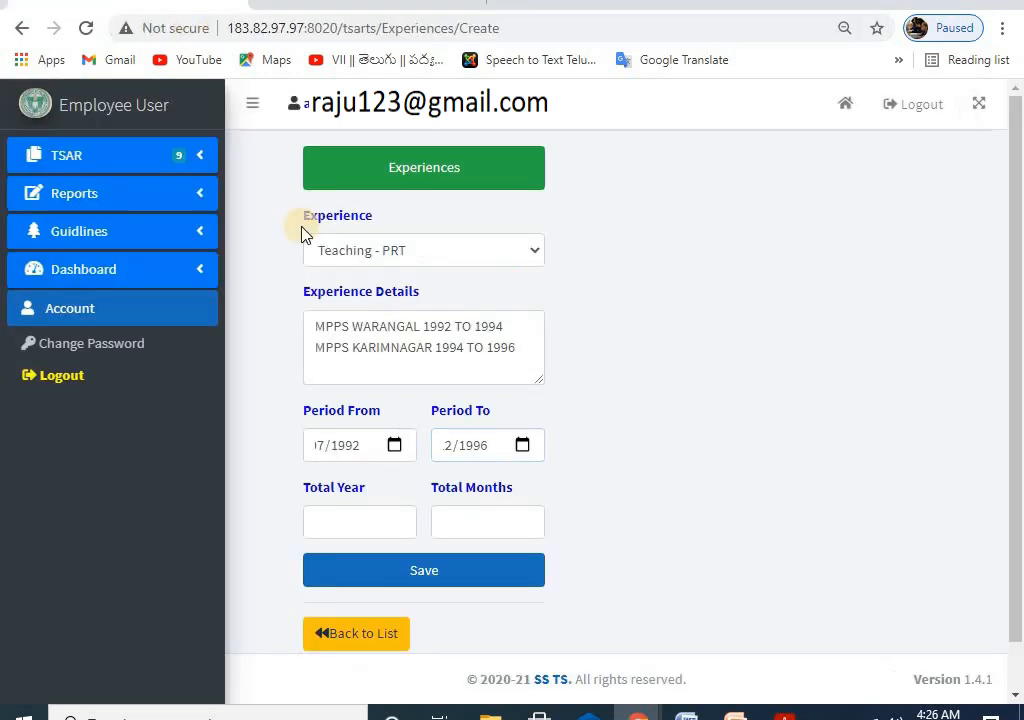
{"action": "left_click", "coordinate": [340, 523]}
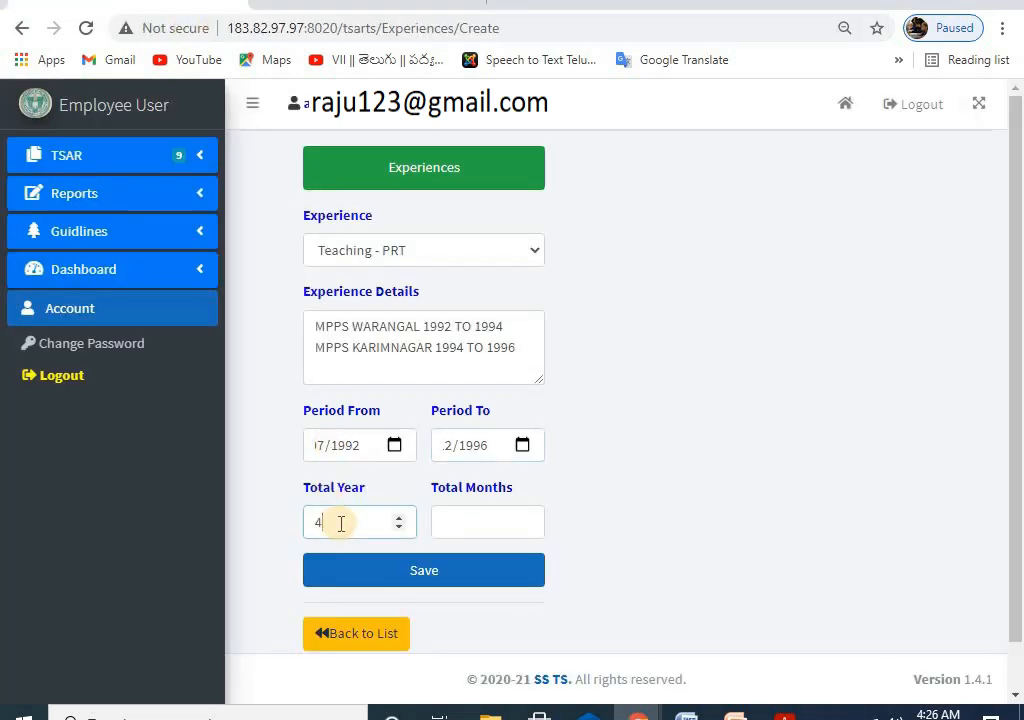
{"action": "left_click", "coordinate": [469, 521]}
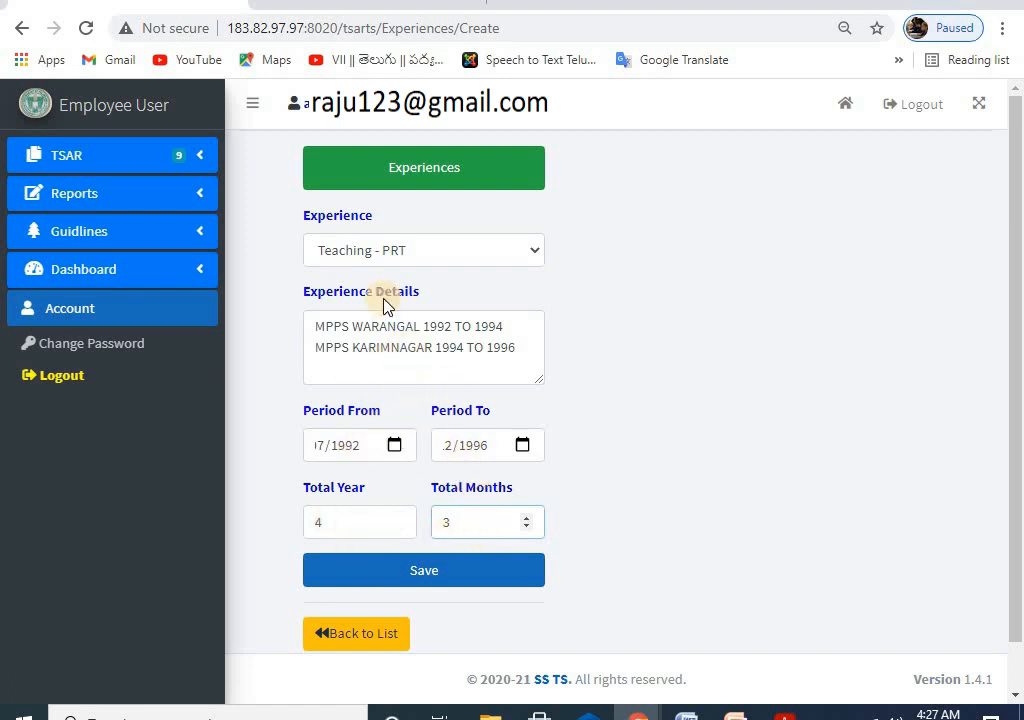
{"action": "left_click", "coordinate": [429, 580]}
{"action": "left_click", "coordinate": [608, 133]}
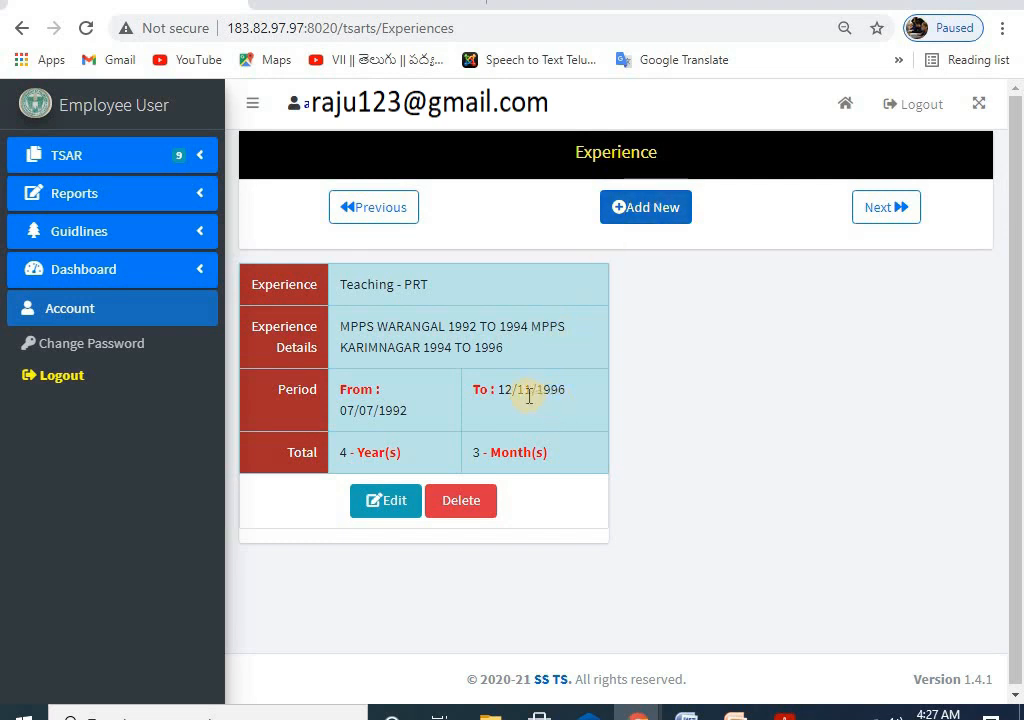
Step: Add a new Teaching - TGT experience with details 'ZPHS MEDAK 1996 TO 1999'
{"action": "left_click", "coordinate": [653, 207]}
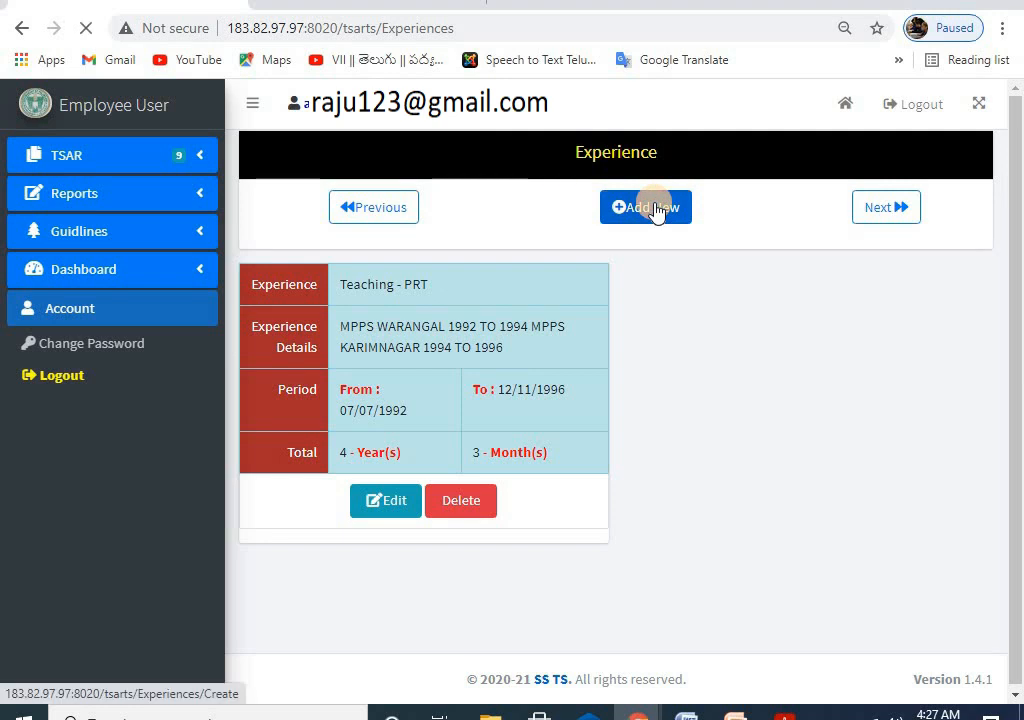
{"action": "left_click", "coordinate": [372, 252]}
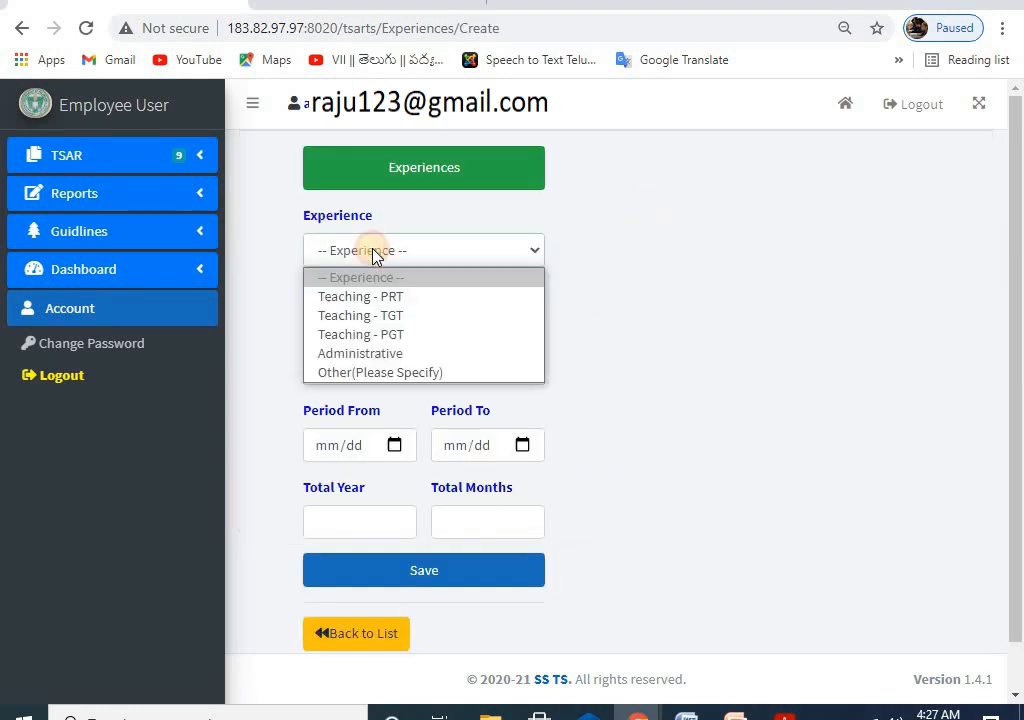
{"action": "left_click", "coordinate": [406, 318]}
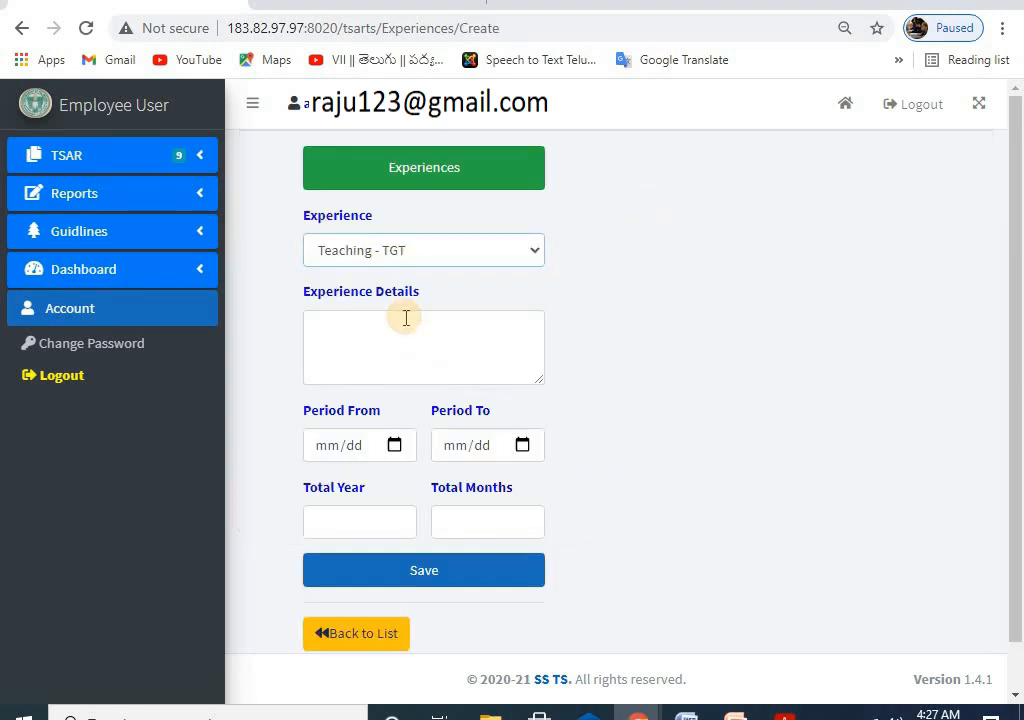
{"action": "left_click", "coordinate": [384, 336]}
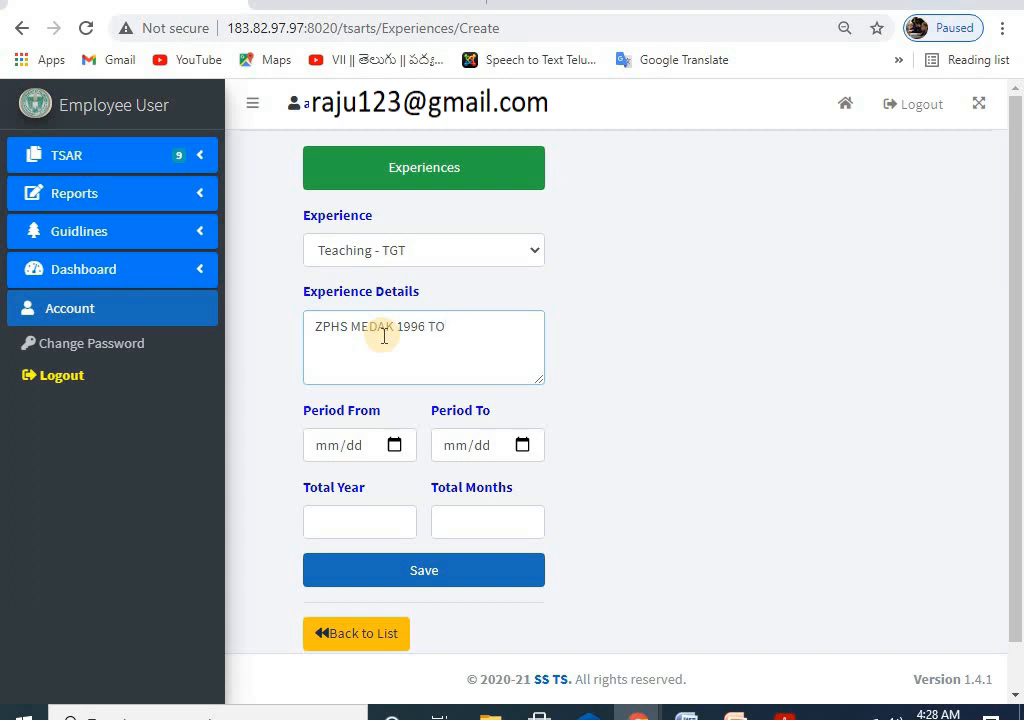
{"action": "type", "text": "1999"}
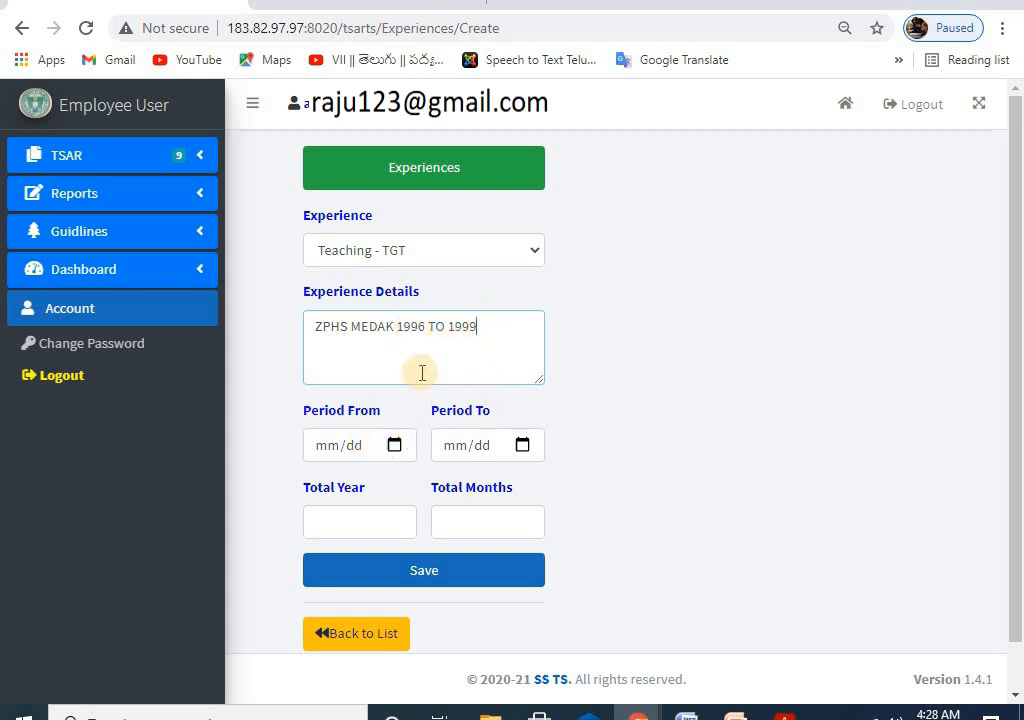
Step: Set the Teaching - TGT Period From date to 13 November 1996
{"action": "left_click", "coordinate": [395, 446]}
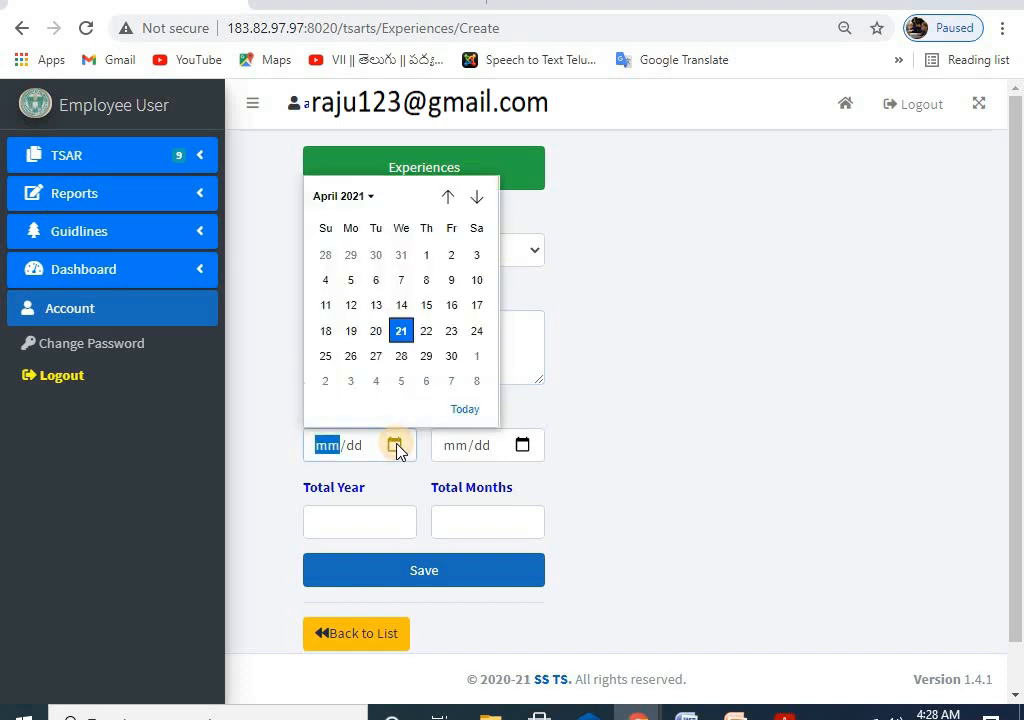
{"action": "left_click", "coordinate": [360, 197]}
{"action": "left_click", "coordinate": [690, 297]}
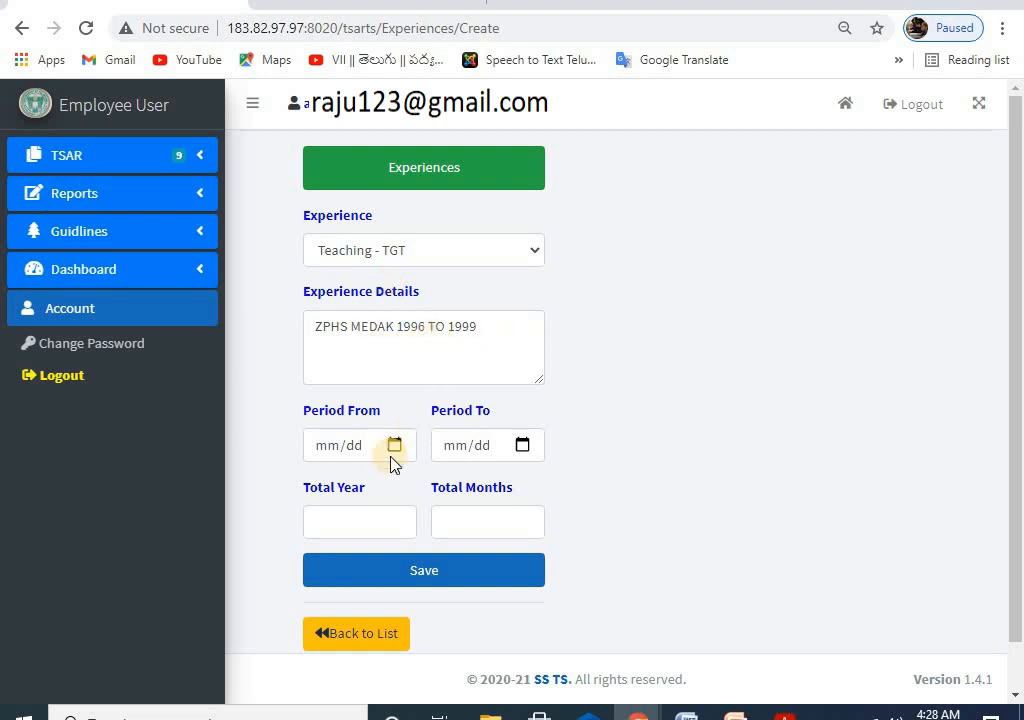
{"action": "left_click", "coordinate": [394, 446]}
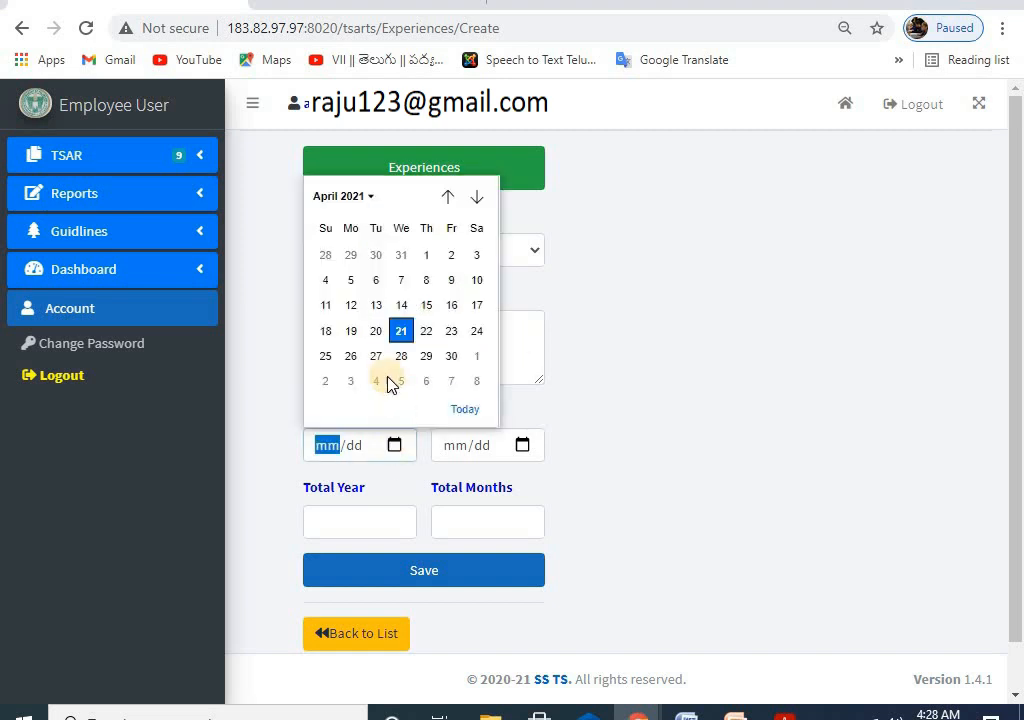
{"action": "left_click", "coordinate": [365, 198]}
{"action": "scroll", "coordinate": [341, 328], "scroll_direction": "up", "scroll_amount": 5}
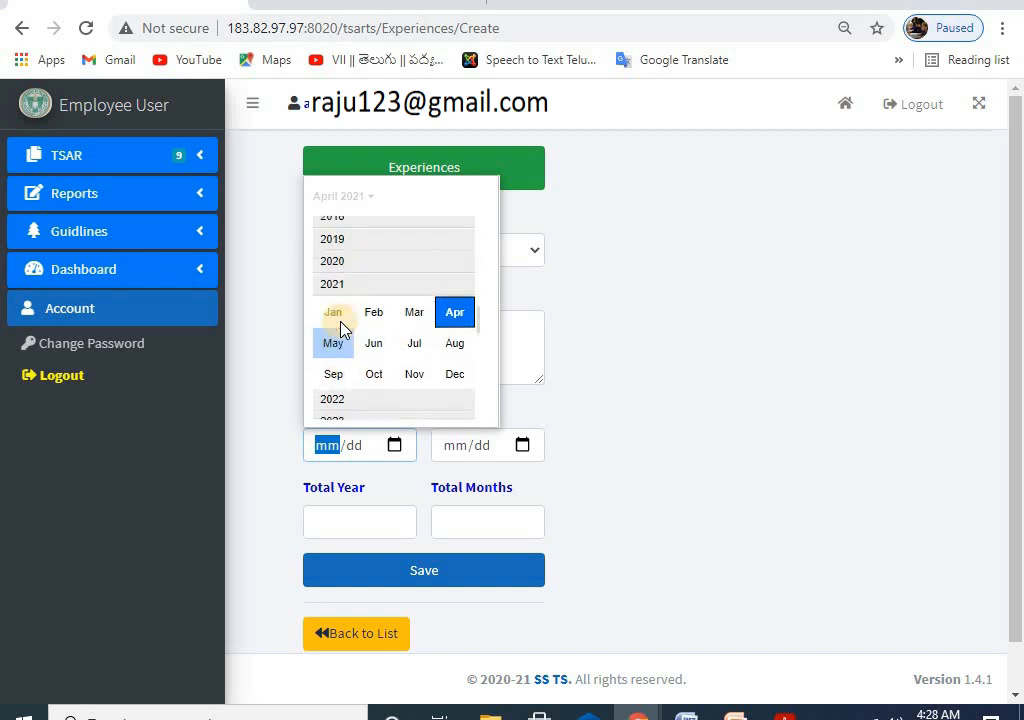
{"action": "scroll", "coordinate": [341, 328], "scroll_direction": "up", "scroll_amount": 5}
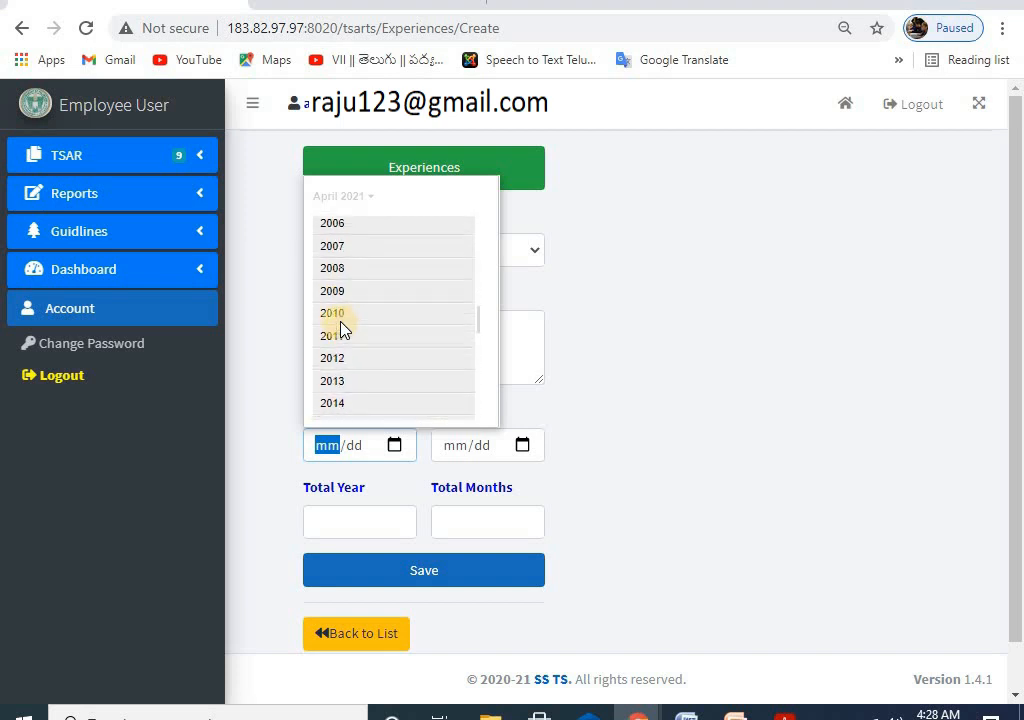
{"action": "scroll", "coordinate": [341, 328], "scroll_direction": "up", "scroll_amount": 5}
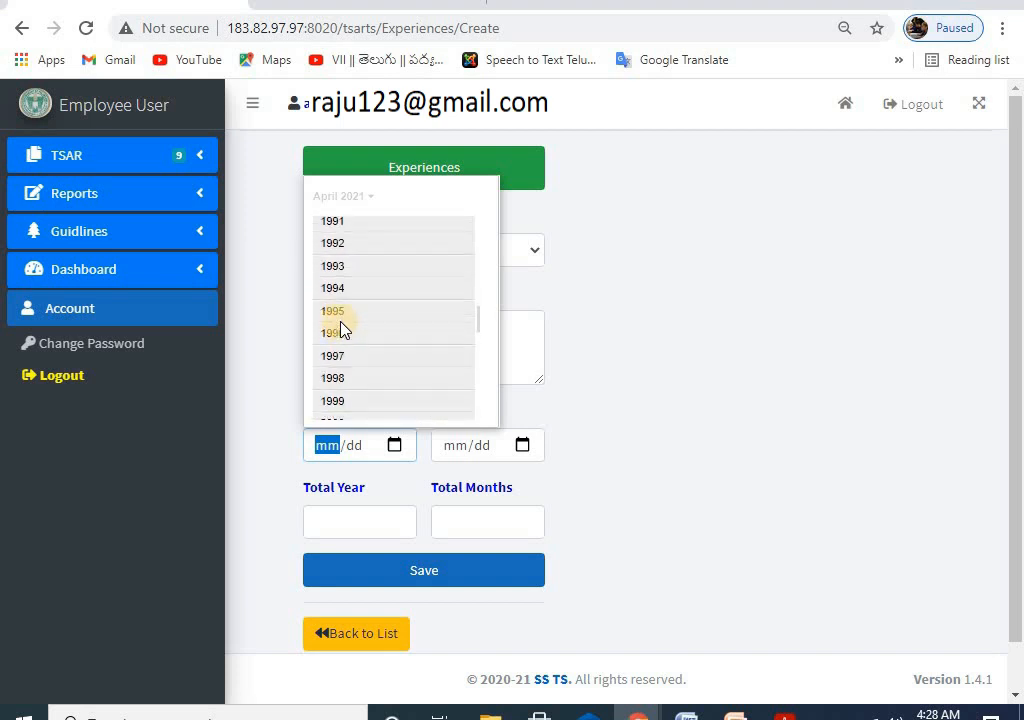
{"action": "scroll", "coordinate": [341, 328], "scroll_direction": "up", "scroll_amount": 1}
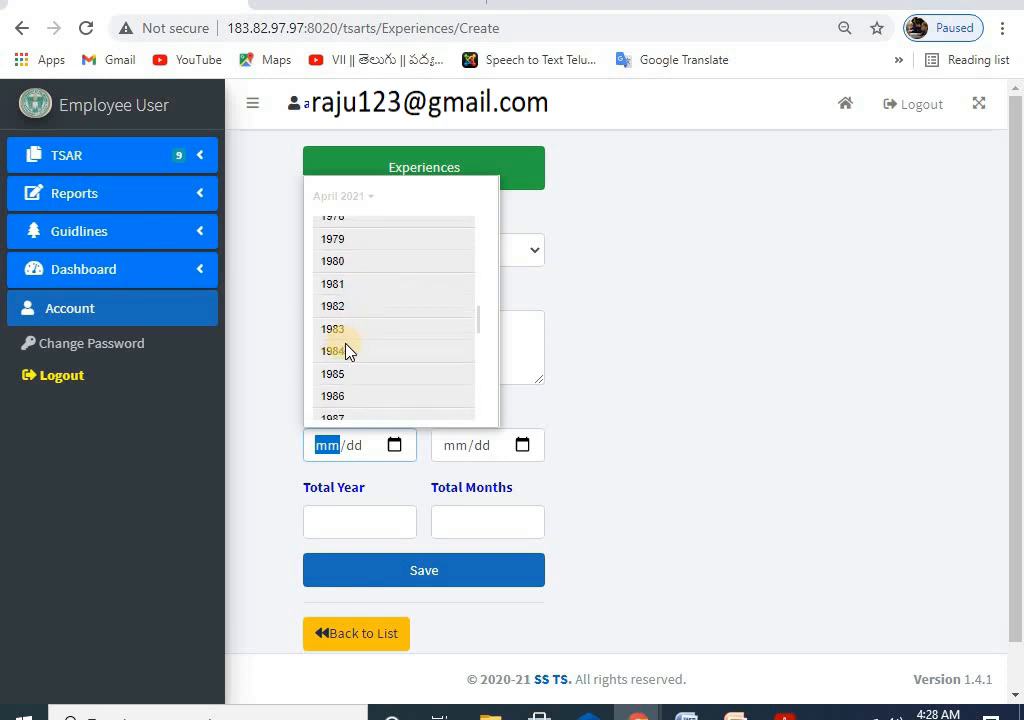
{"action": "scroll", "coordinate": [347, 350], "scroll_direction": "down", "scroll_amount": 5}
{"action": "scroll", "coordinate": [357, 352], "scroll_direction": "down", "scroll_amount": 1}
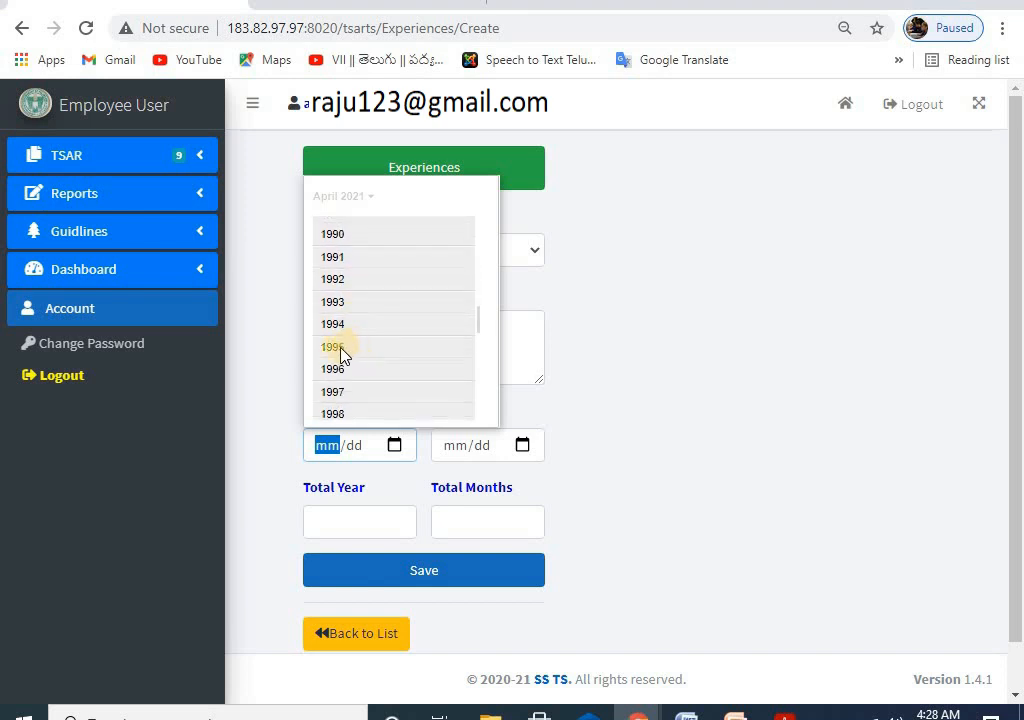
{"action": "left_click", "coordinate": [333, 370]}
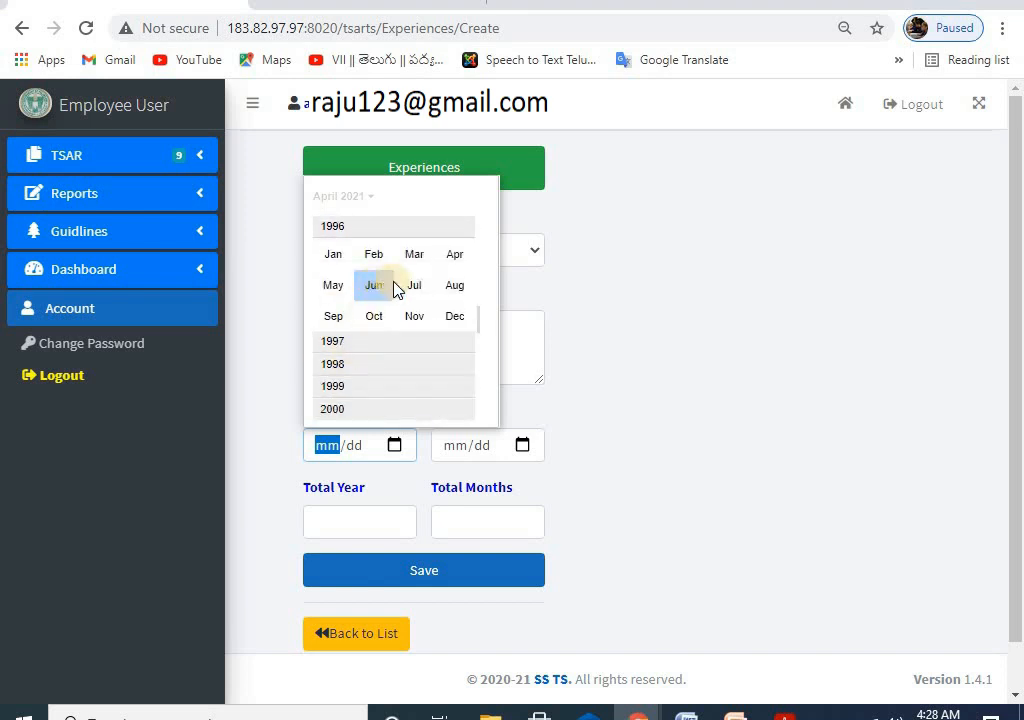
{"action": "left_click", "coordinate": [412, 316]}
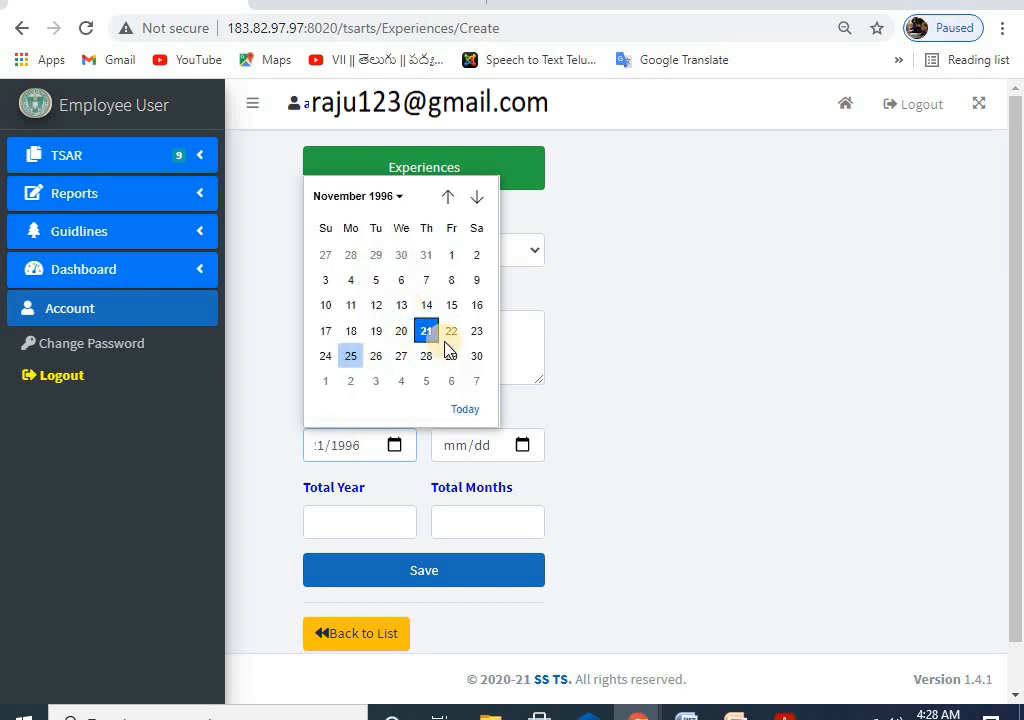
{"action": "left_click", "coordinate": [401, 306]}
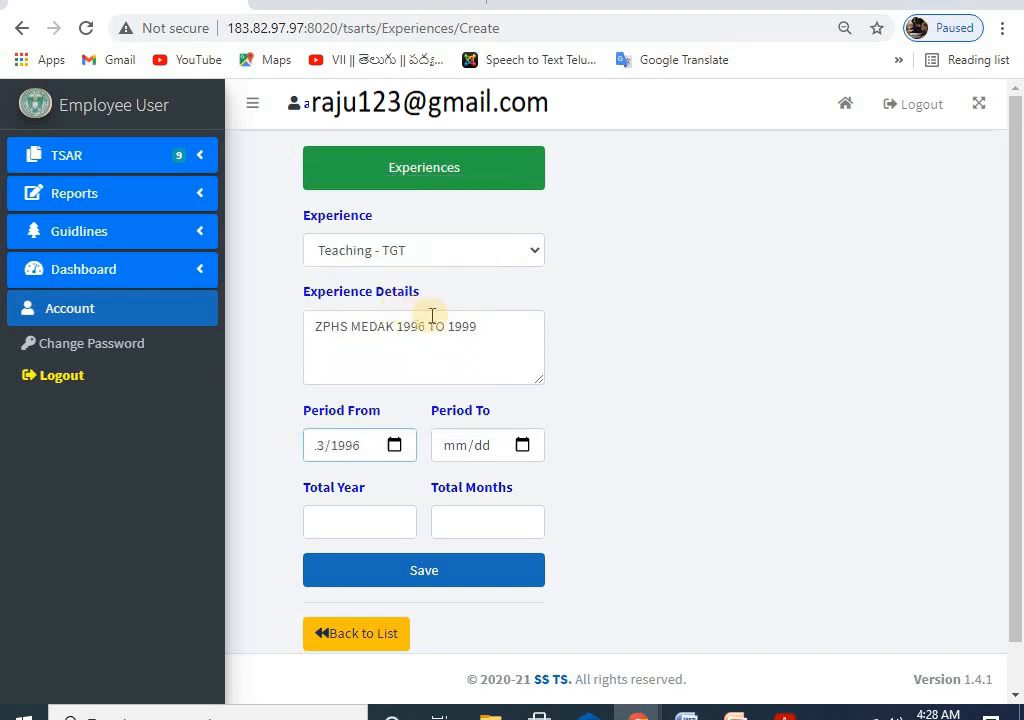
Step: Set the Period To date to 20 December 1999
{"action": "left_click", "coordinate": [521, 449]}
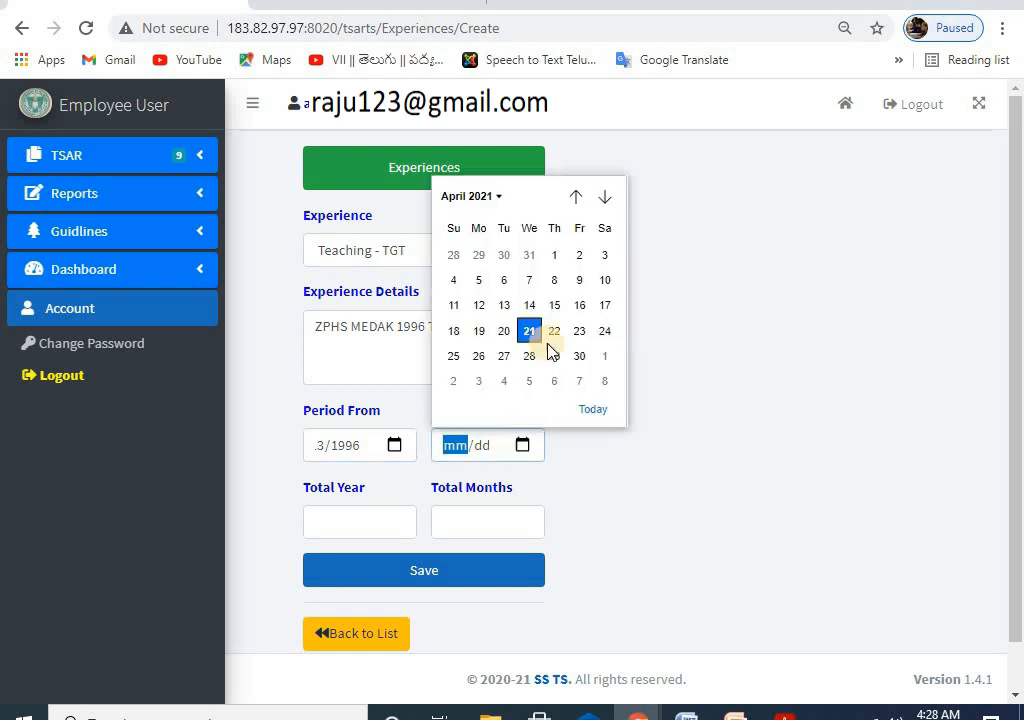
{"action": "left_click", "coordinate": [471, 197]}
{"action": "scroll", "coordinate": [502, 320], "scroll_direction": "up", "scroll_amount": 5}
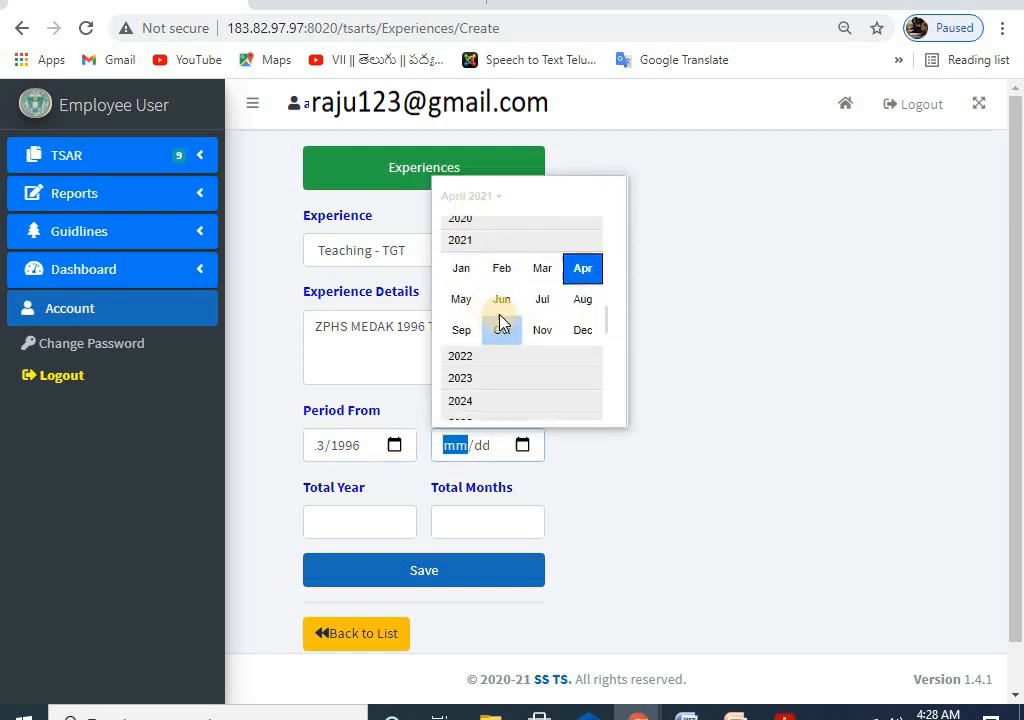
{"action": "scroll", "coordinate": [502, 320], "scroll_direction": "up", "scroll_amount": 5}
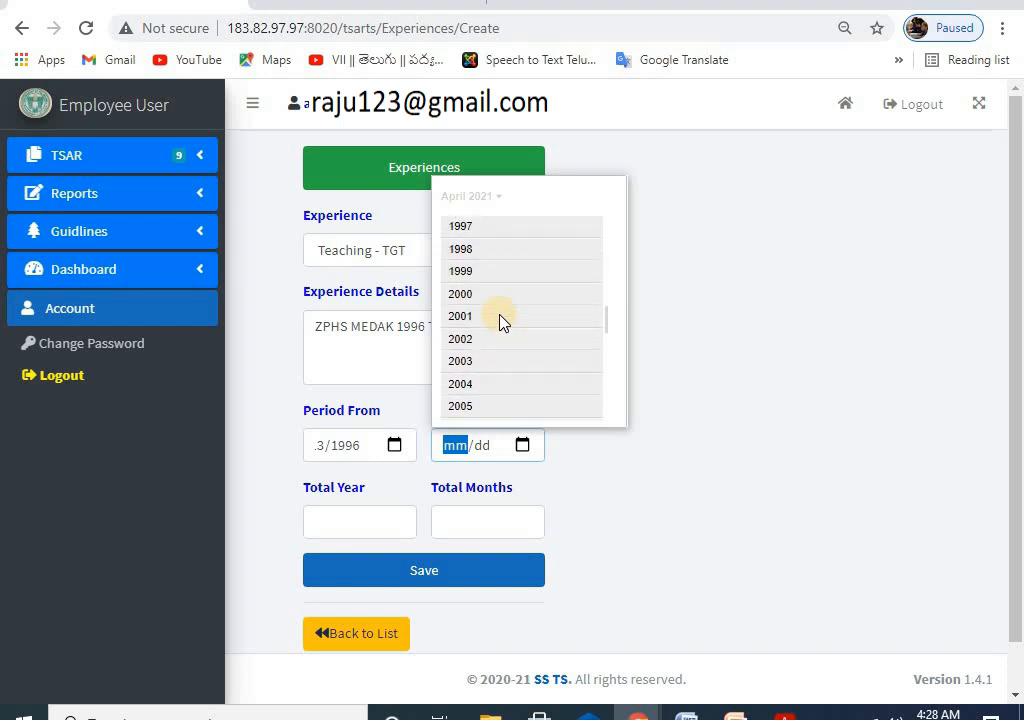
{"action": "left_click", "coordinate": [472, 272]}
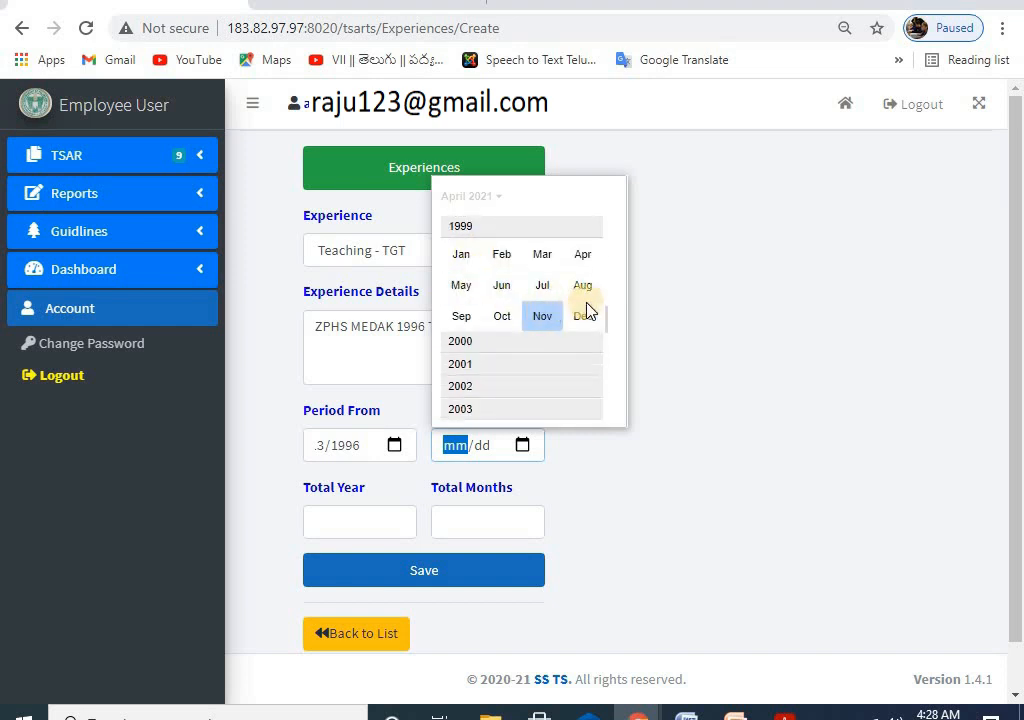
{"action": "left_click", "coordinate": [584, 318]}
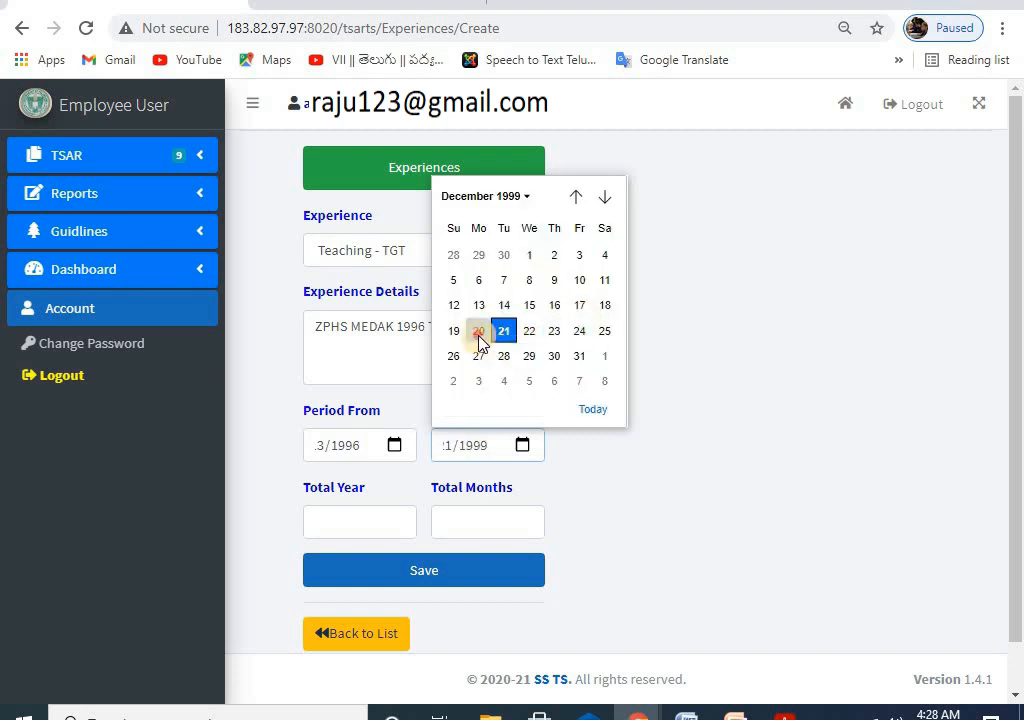
{"action": "left_click", "coordinate": [478, 333]}
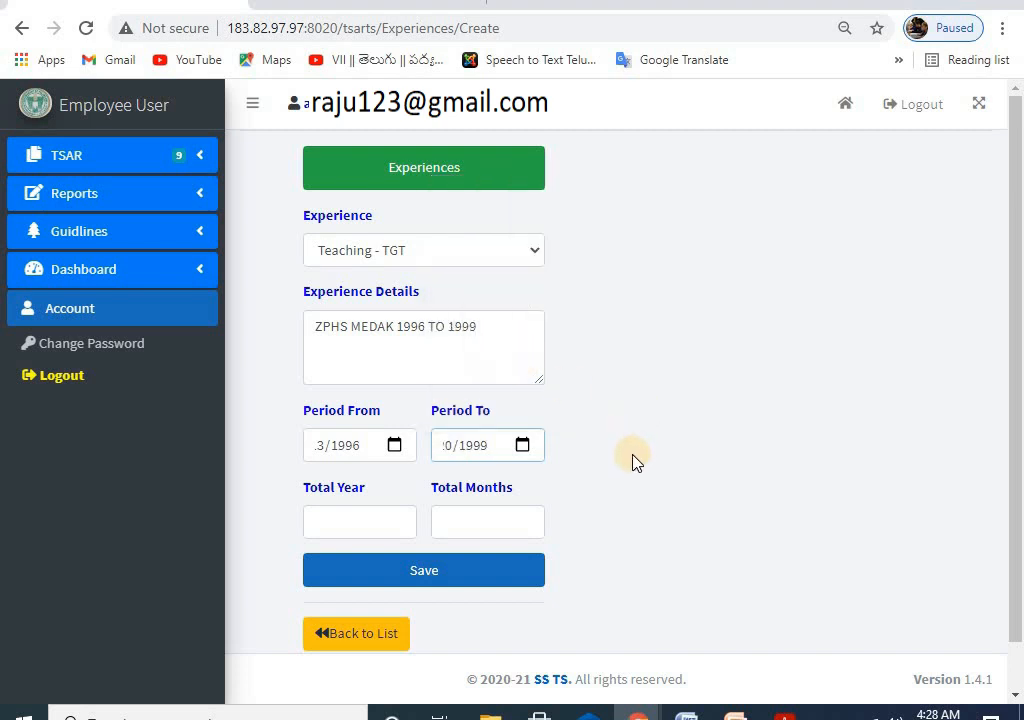
Step: Enter Total Year 3 and Total Months 2, then save and confirm the experience
{"action": "left_click", "coordinate": [360, 519]}
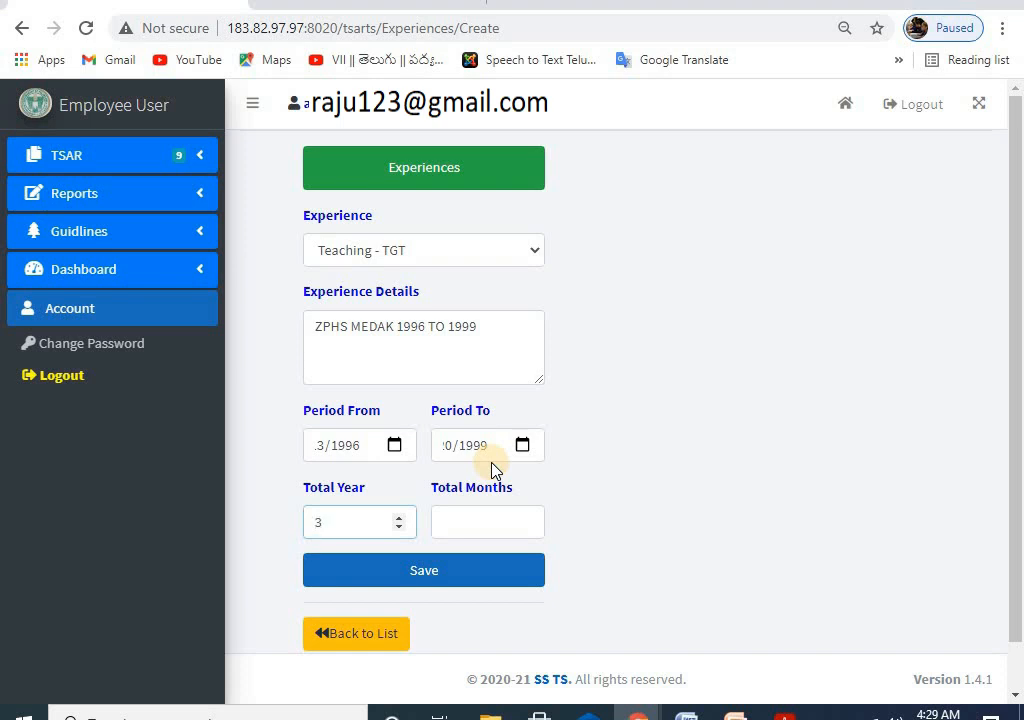
{"action": "left_click", "coordinate": [470, 534]}
{"action": "type", "text": "2"}
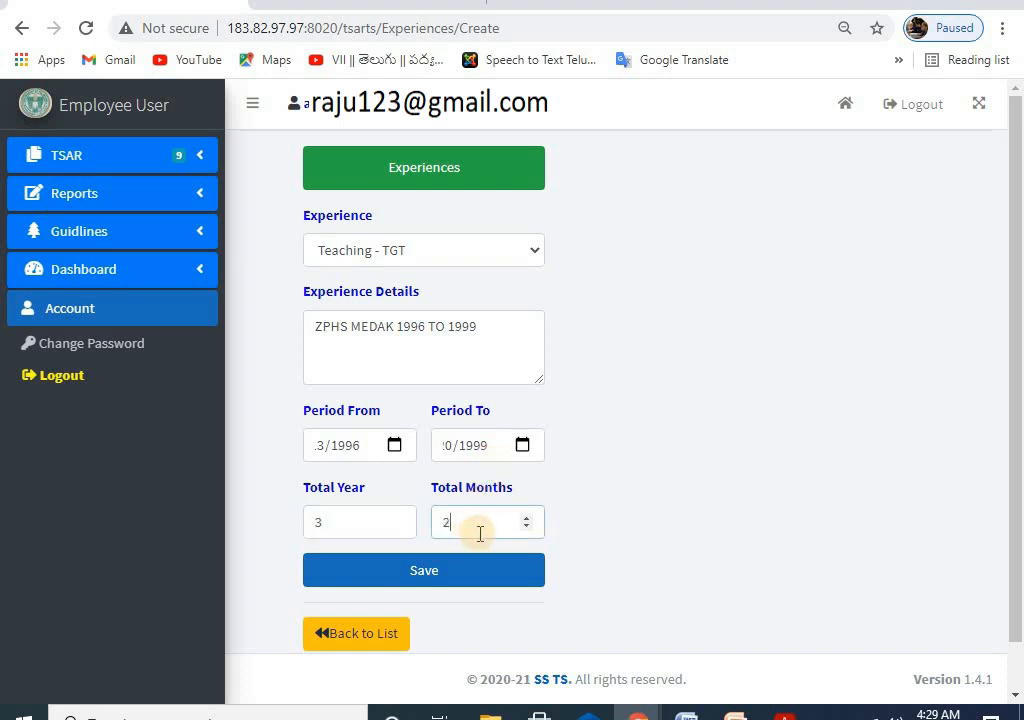
{"action": "left_click", "coordinate": [423, 567]}
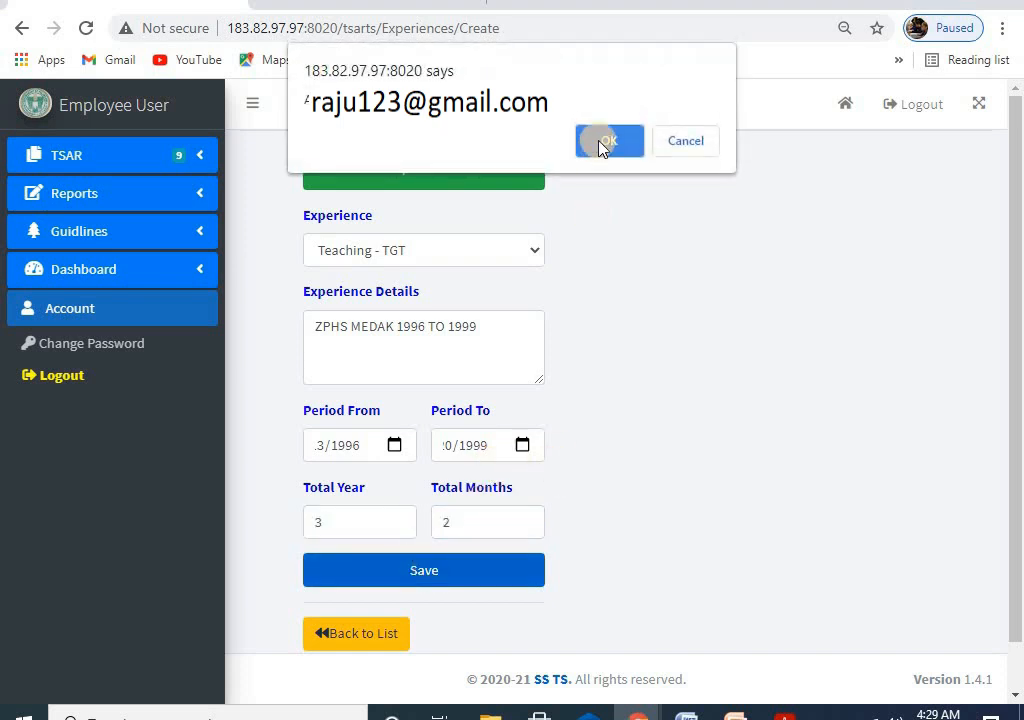
{"action": "left_click", "coordinate": [603, 140]}
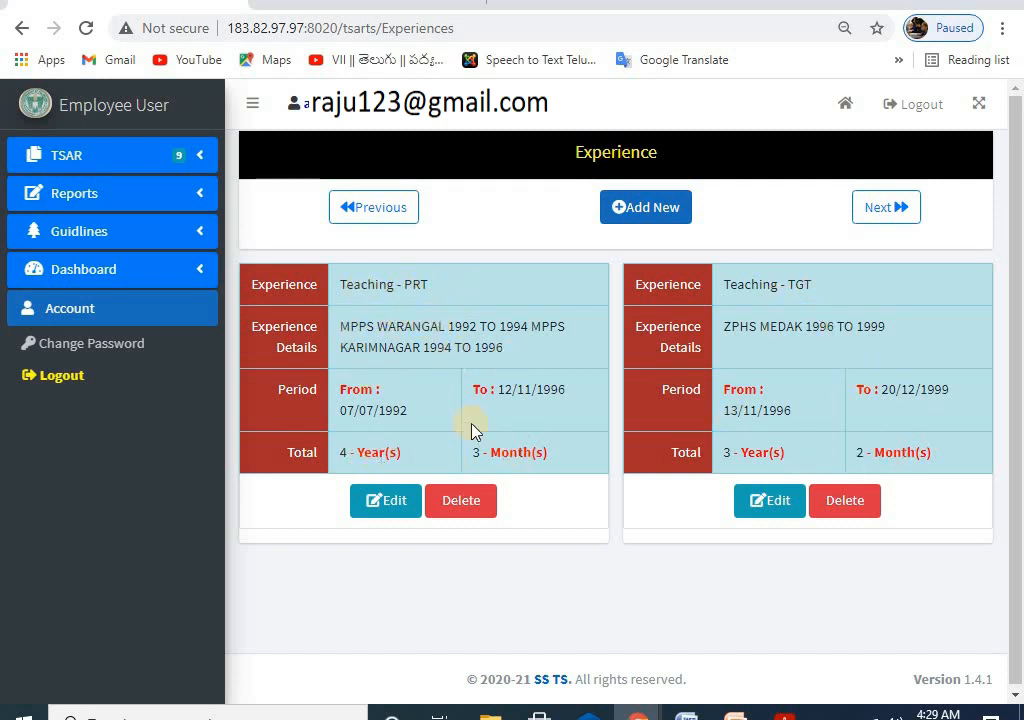
Step: Start an Administrative experience entry, abandon it unsaved, and expand the TSAR sidebar menu
{"action": "left_click", "coordinate": [889, 208]}
{"action": "scroll", "coordinate": [867, 264], "scroll_direction": "down", "scroll_amount": 1}
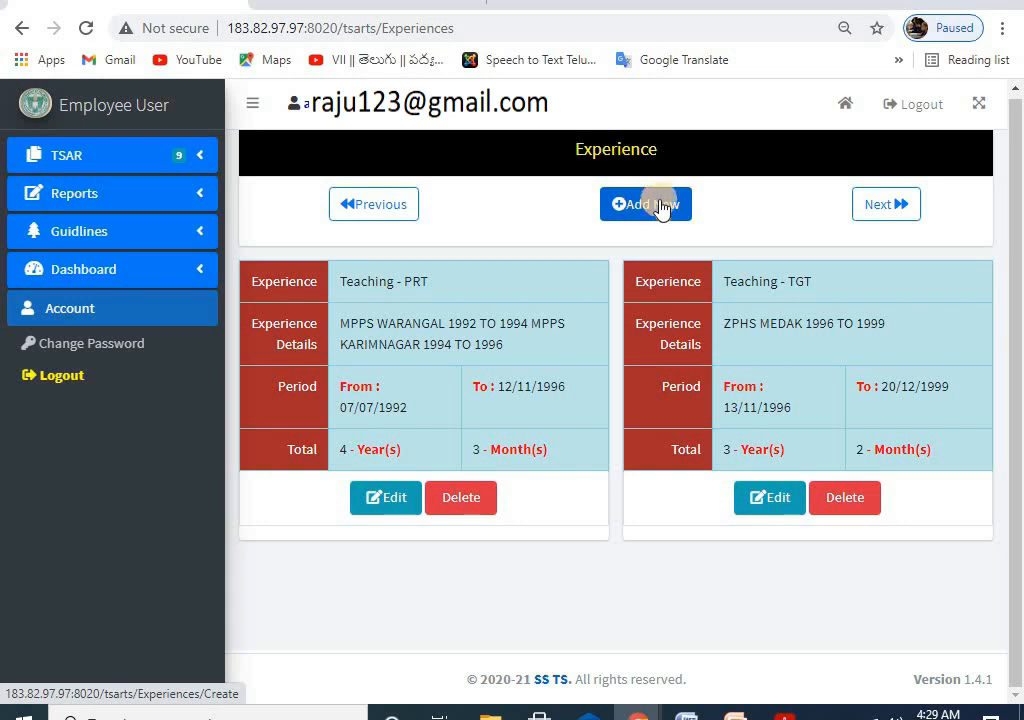
{"action": "left_click", "coordinate": [100, 156]}
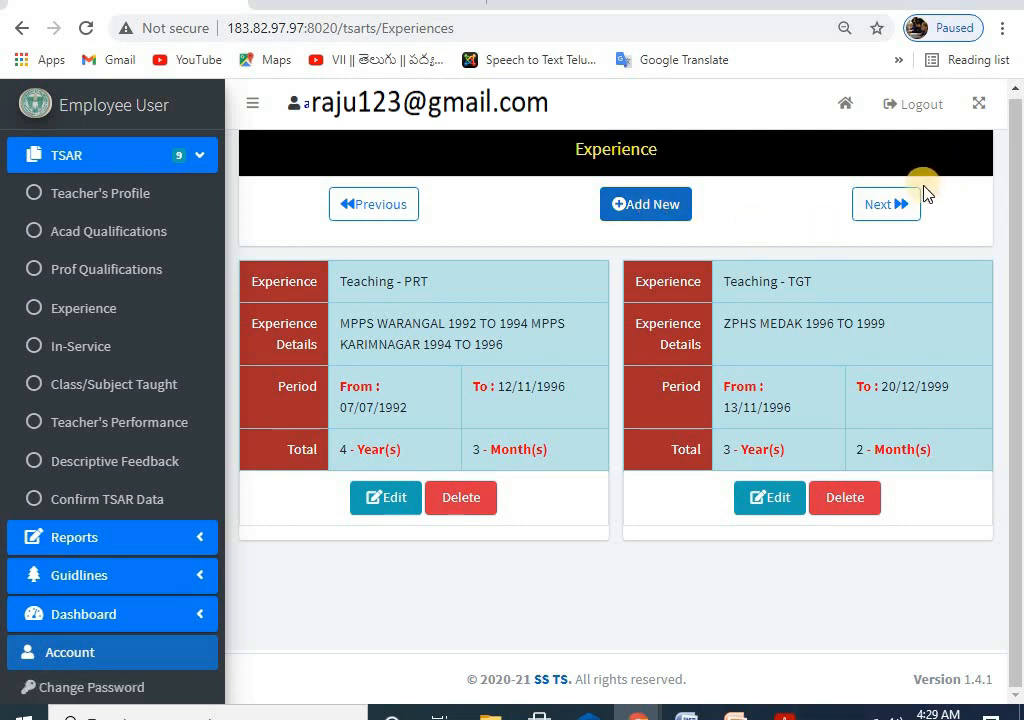
{"action": "left_click", "coordinate": [643, 207]}
{"action": "left_click", "coordinate": [368, 254]}
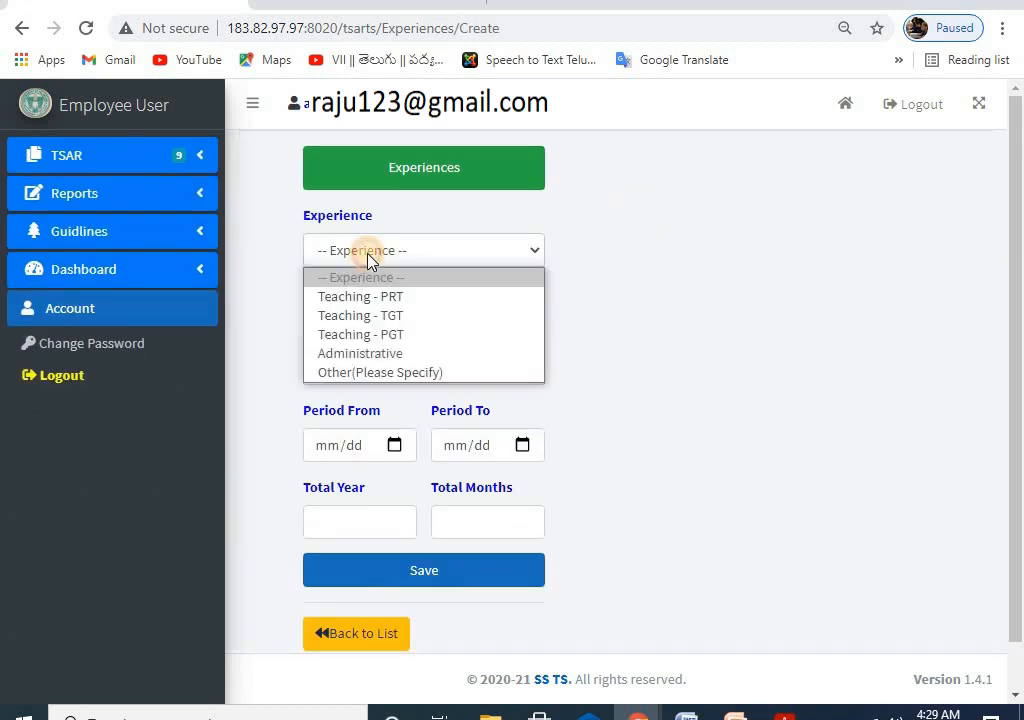
{"action": "left_click", "coordinate": [378, 353]}
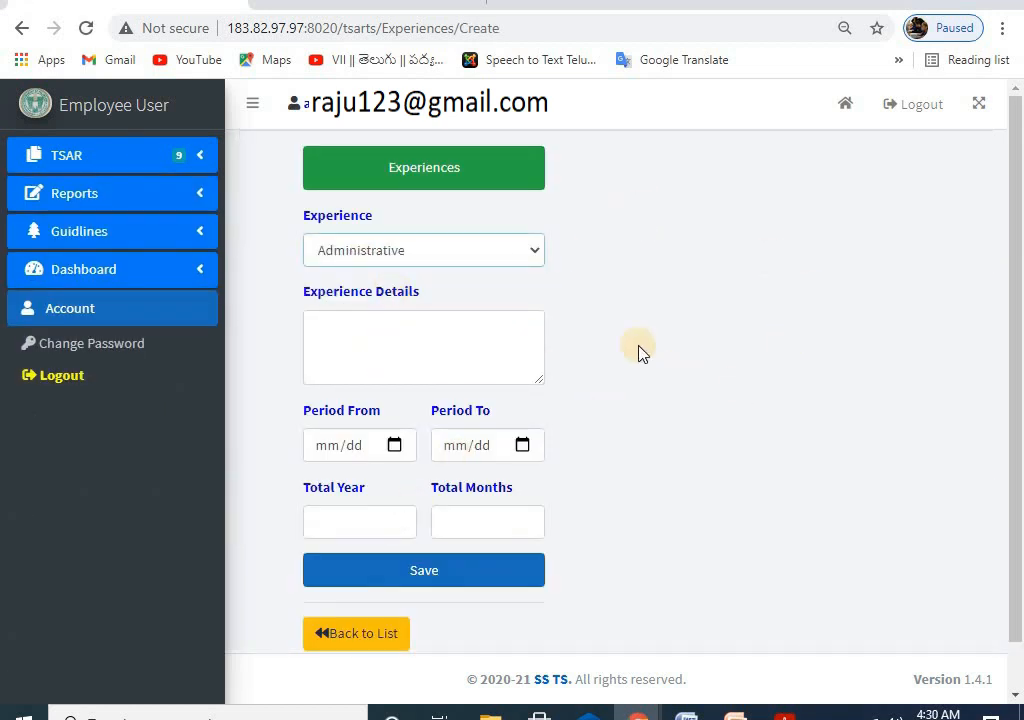
{"action": "left_click", "coordinate": [345, 632]}
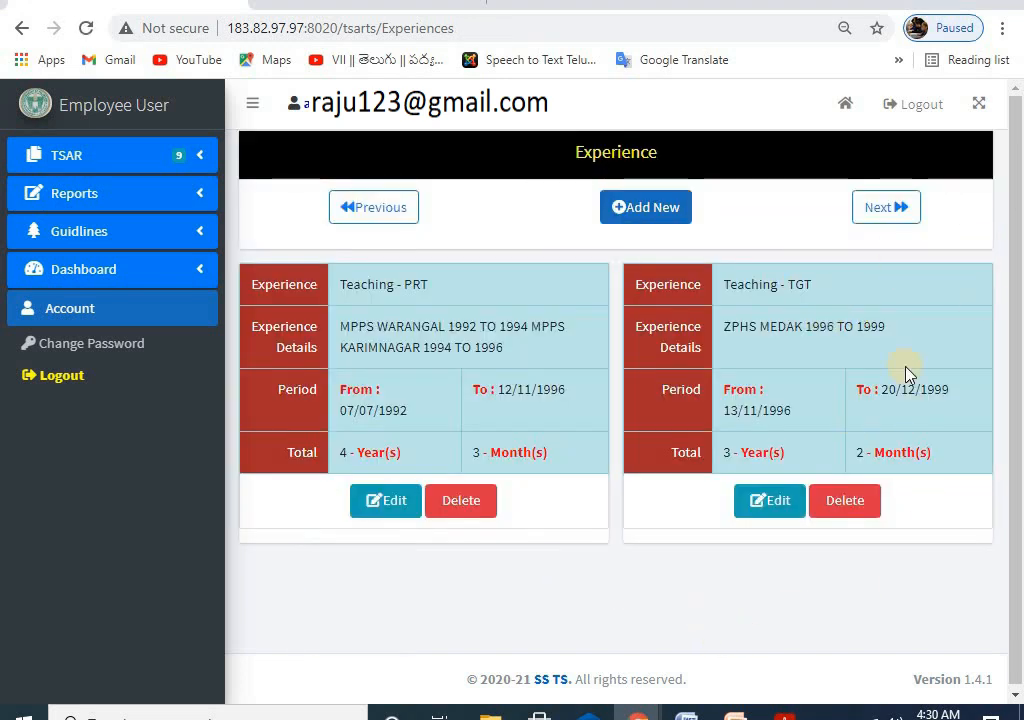
{"action": "left_click", "coordinate": [80, 152]}
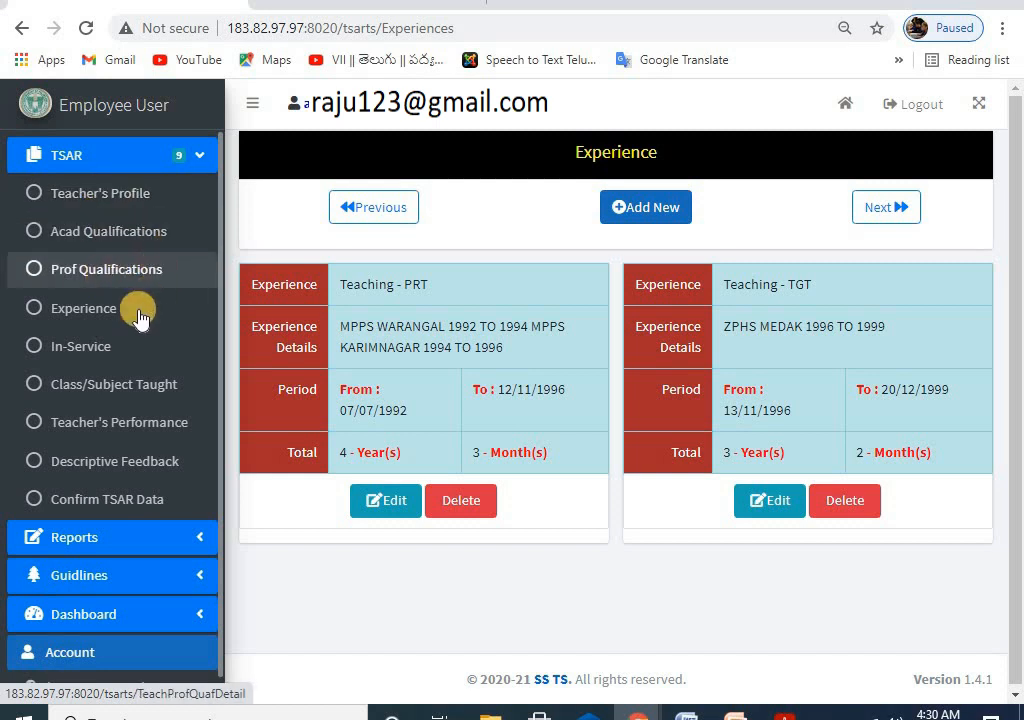
Step: On the In-Service Programmes form, enter Title 'NISTHA' and Duration '5DAYS'
{"action": "left_click", "coordinate": [88, 350]}
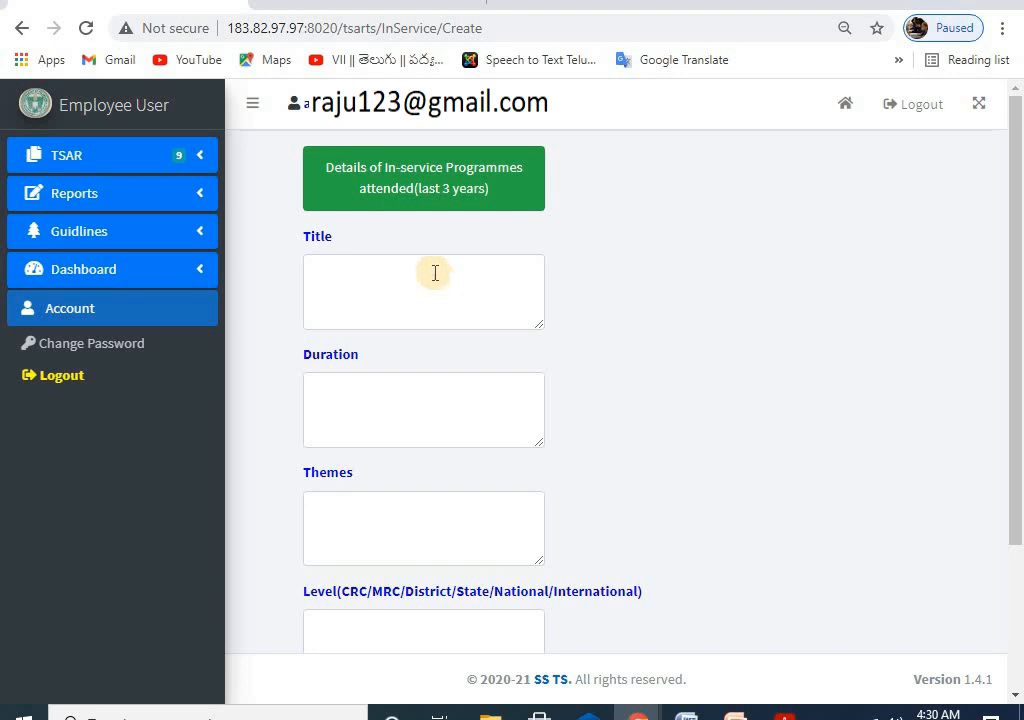
{"action": "left_click", "coordinate": [361, 279]}
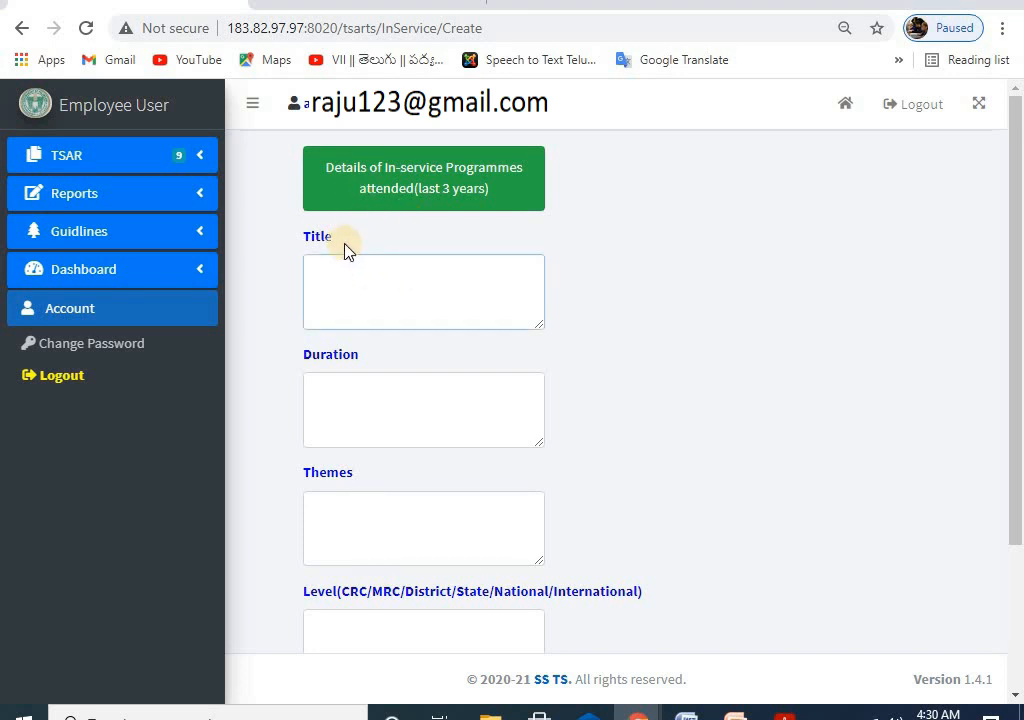
{"action": "scroll", "coordinate": [411, 274], "scroll_direction": "down", "scroll_amount": 2}
{"action": "scroll", "coordinate": [373, 206], "scroll_direction": "up", "scroll_amount": 2}
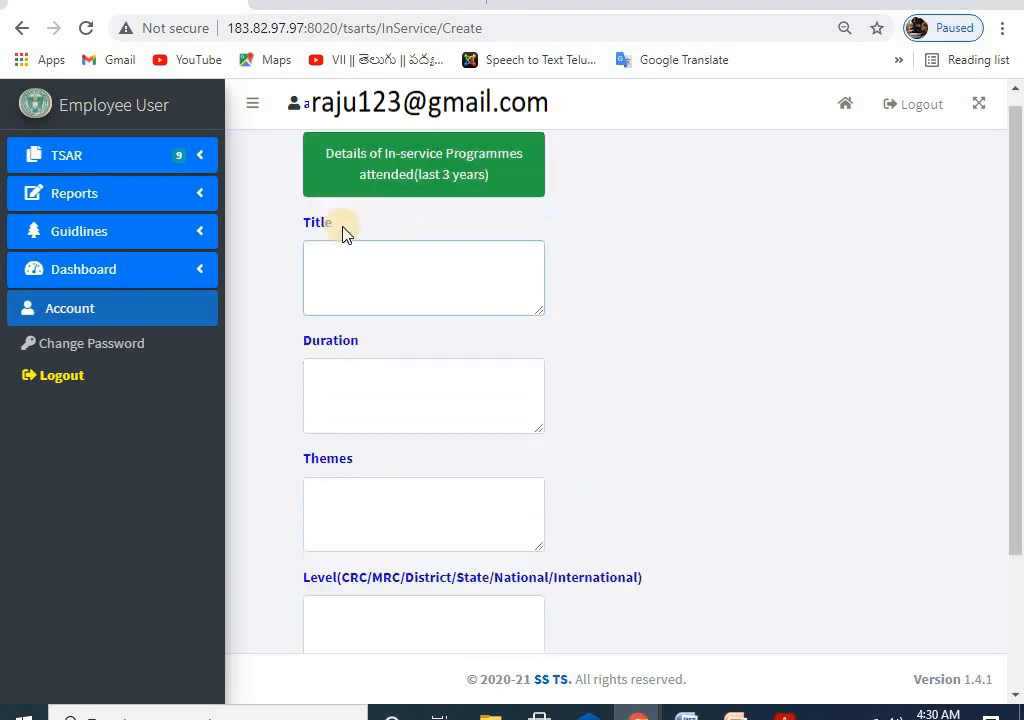
{"action": "scroll", "coordinate": [342, 232], "scroll_direction": "up", "scroll_amount": 1}
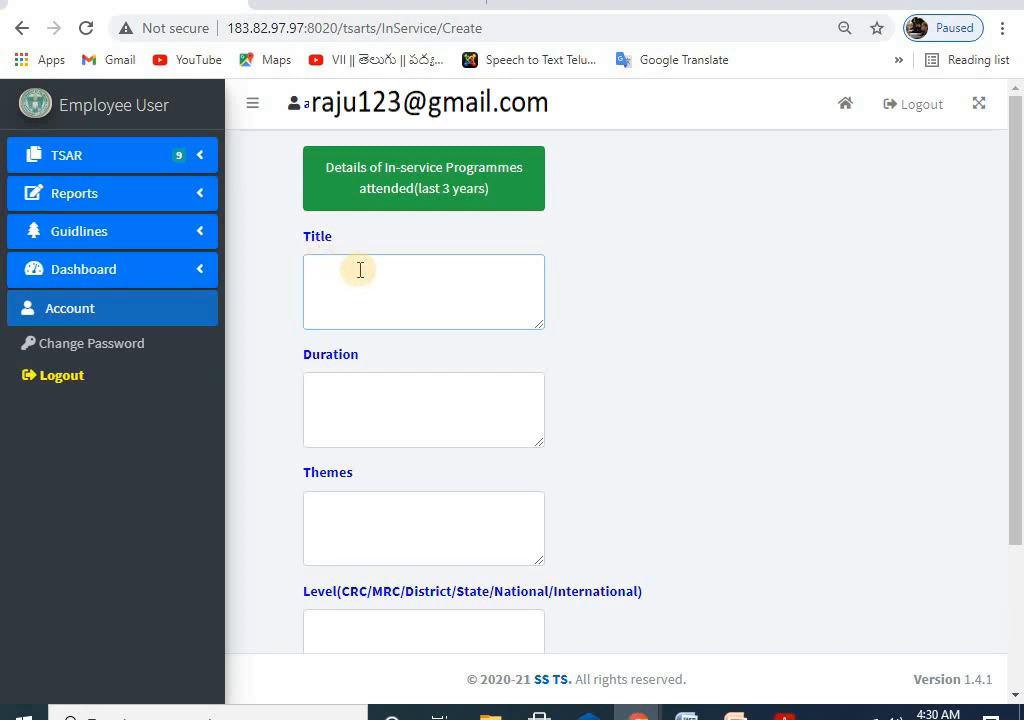
{"action": "type", "text": "ni"}
{"action": "type", "text": "NI"}
{"action": "type", "text": "STHA"}
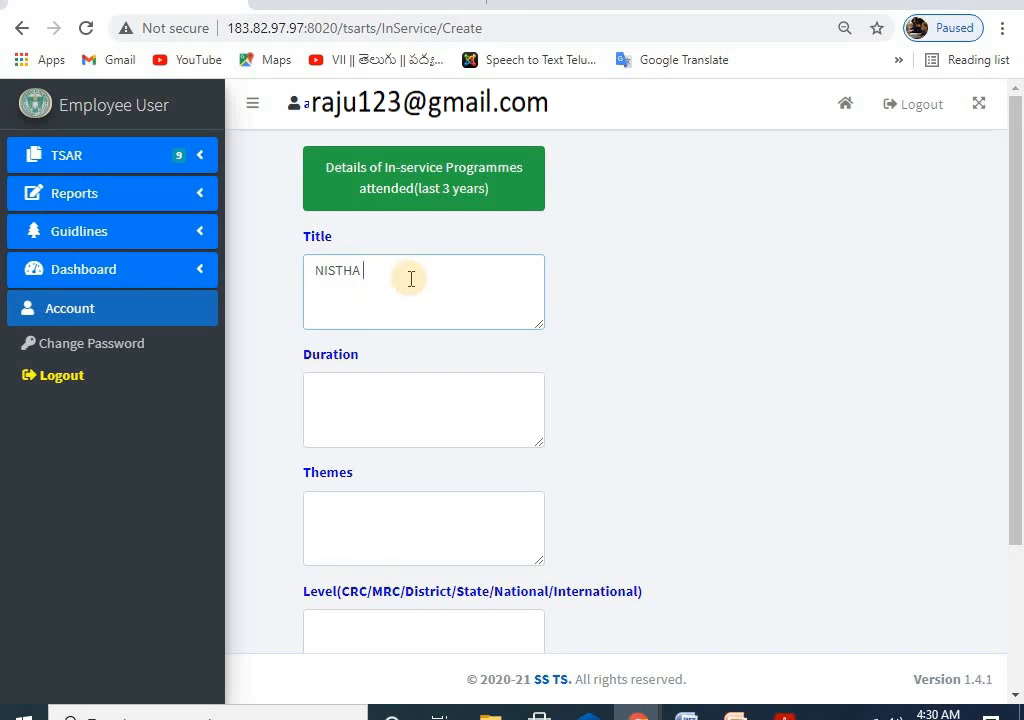
{"action": "left_click", "coordinate": [330, 385]}
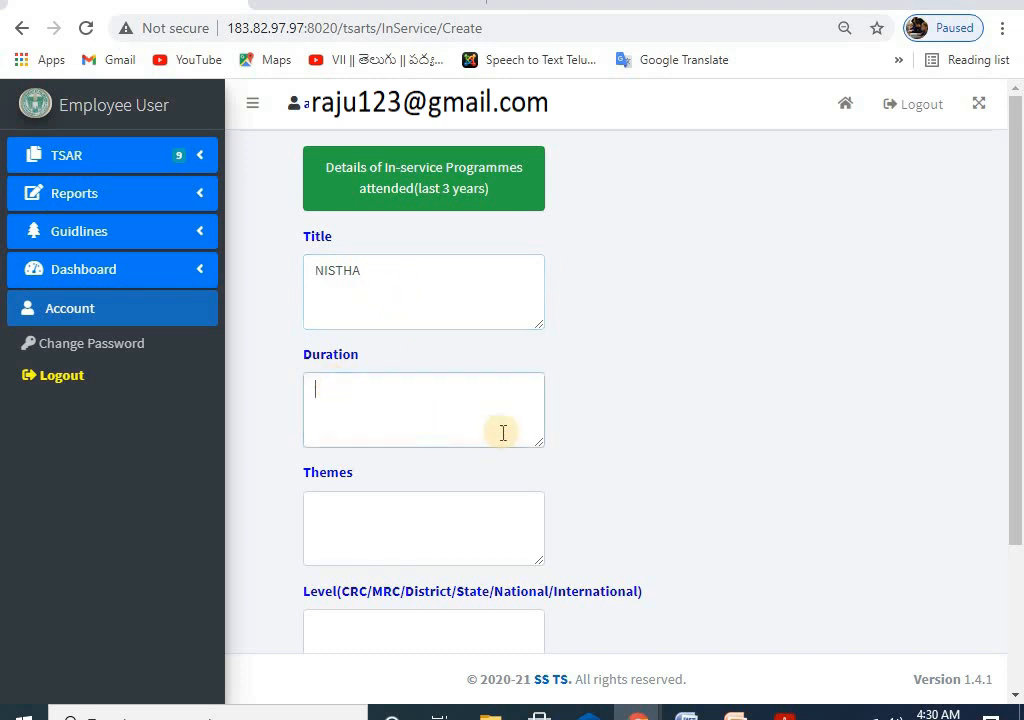
{"action": "type", "text": "5DAYS"}
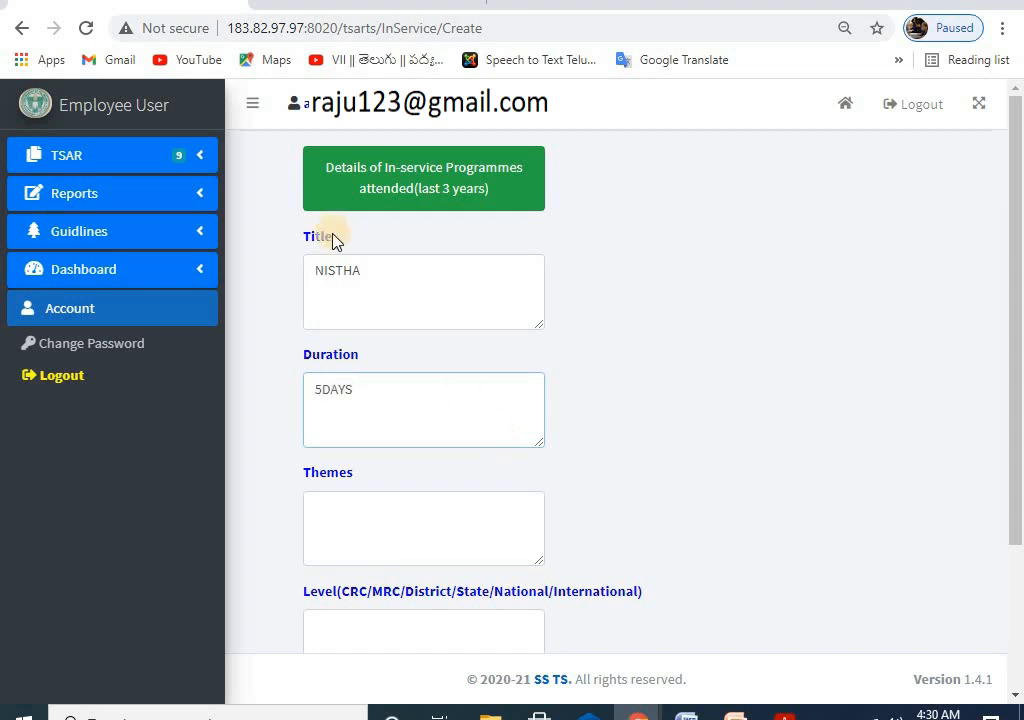
Step: Prefix the title with '1' and add second lines '2 ABC' and '2 DAYS'
{"action": "left_click", "coordinate": [318, 268]}
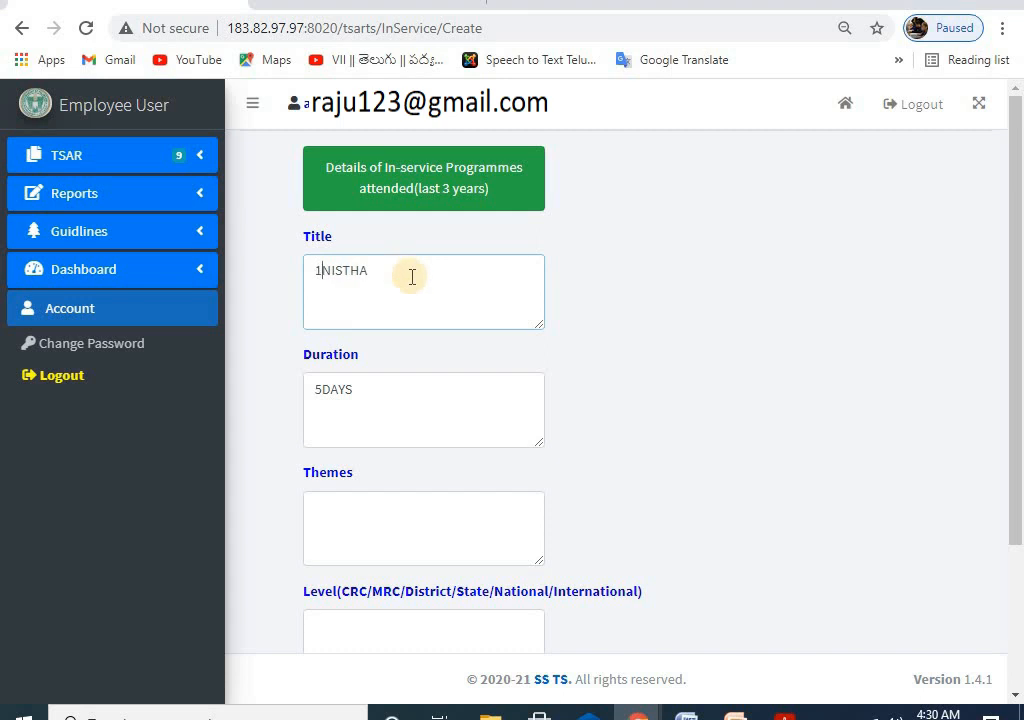
{"action": "type", "text": "1"}
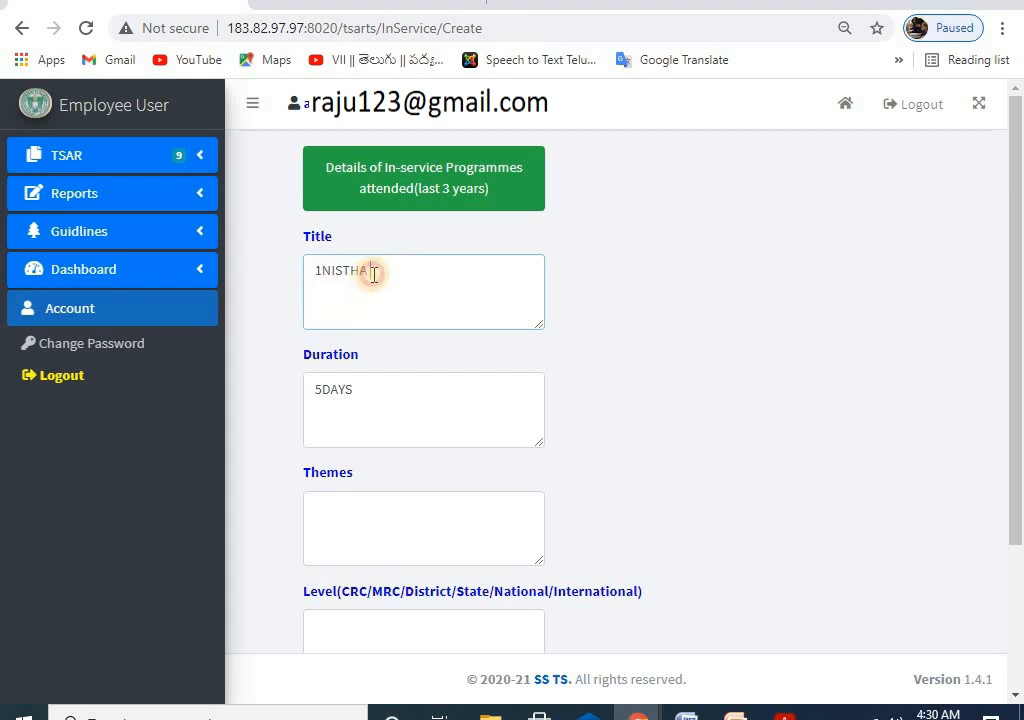
{"action": "left_click", "coordinate": [373, 273]}
{"action": "type", "text": "2"}
{"action": "key", "text": "BackSpace"}
{"action": "key", "text": "BackSpace"}
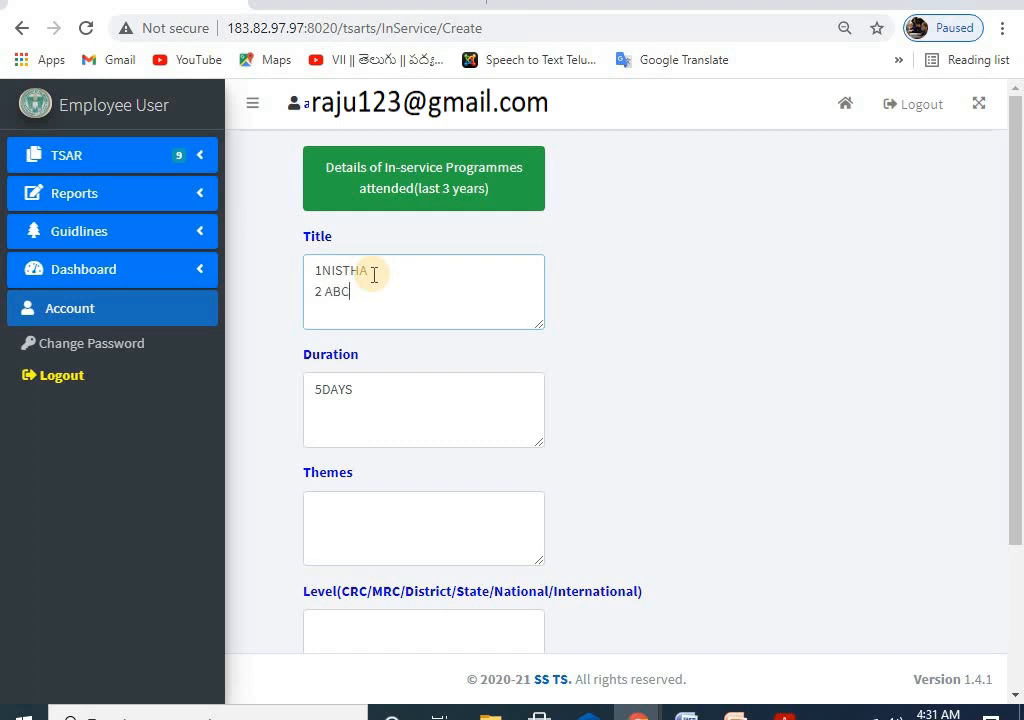
{"action": "left_click", "coordinate": [362, 394]}
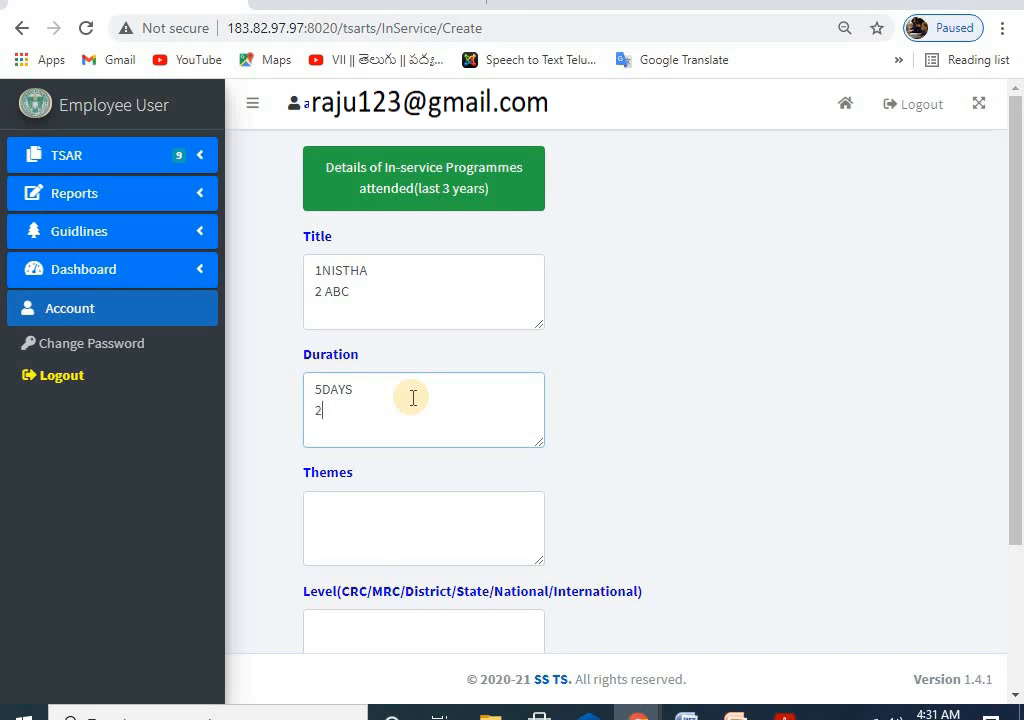
{"action": "type", "text": "2 DAYS"}
{"action": "scroll", "coordinate": [400, 405], "scroll_direction": "down", "scroll_amount": 1}
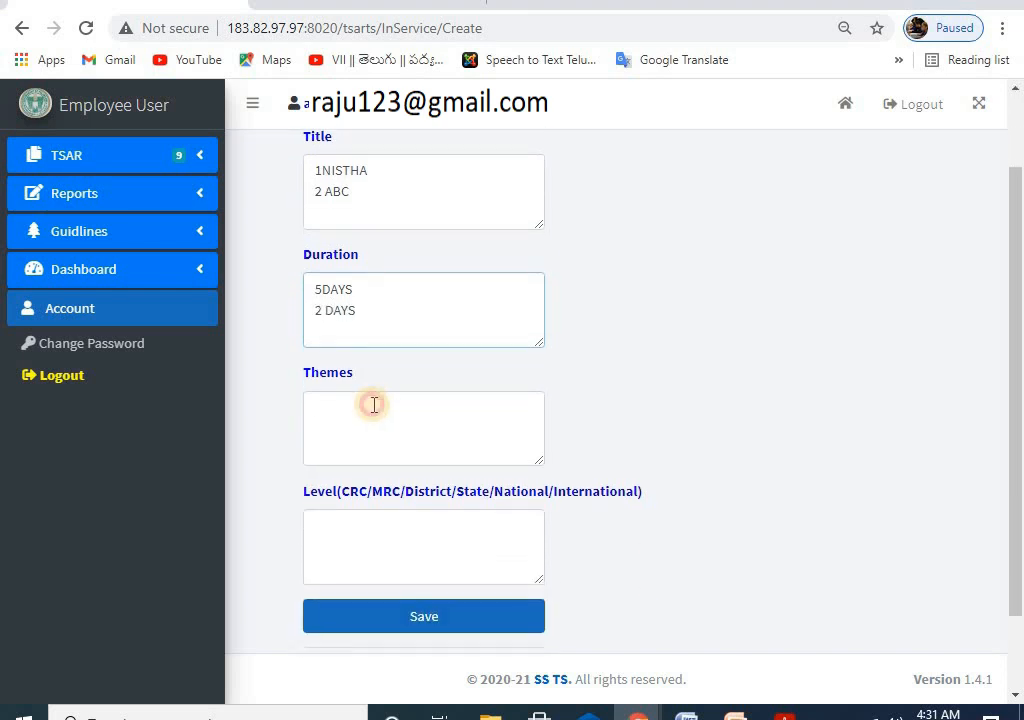
Step: Enter 'ABCGFHGG' in the Themes field
{"action": "left_click", "coordinate": [370, 405]}
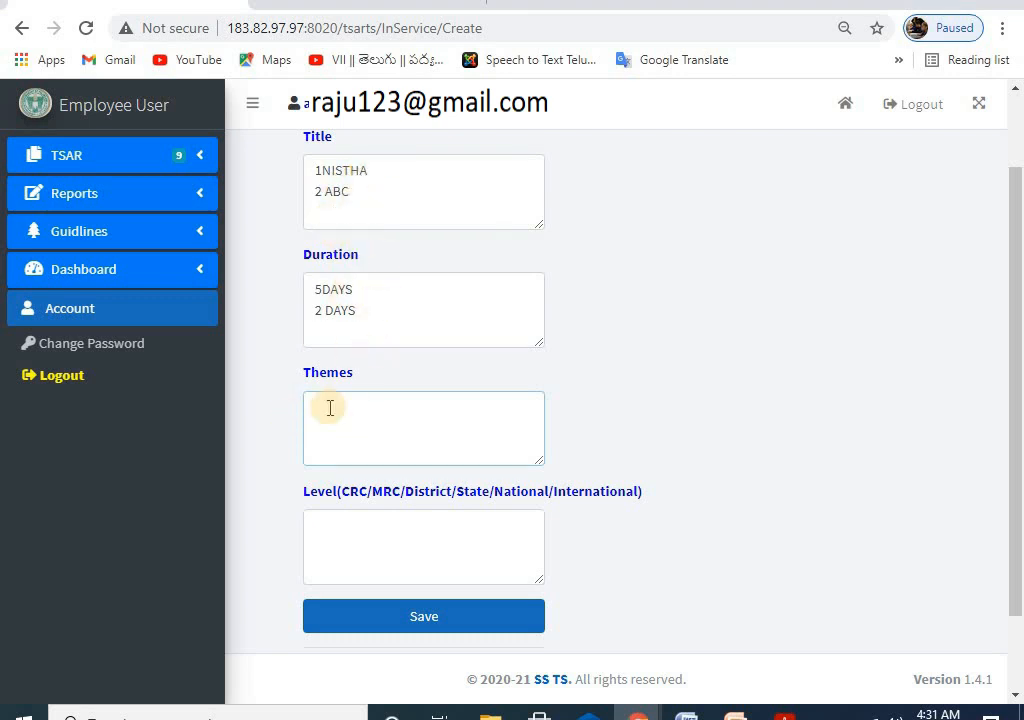
{"action": "scroll", "coordinate": [363, 444], "scroll_direction": "down", "scroll_amount": 1}
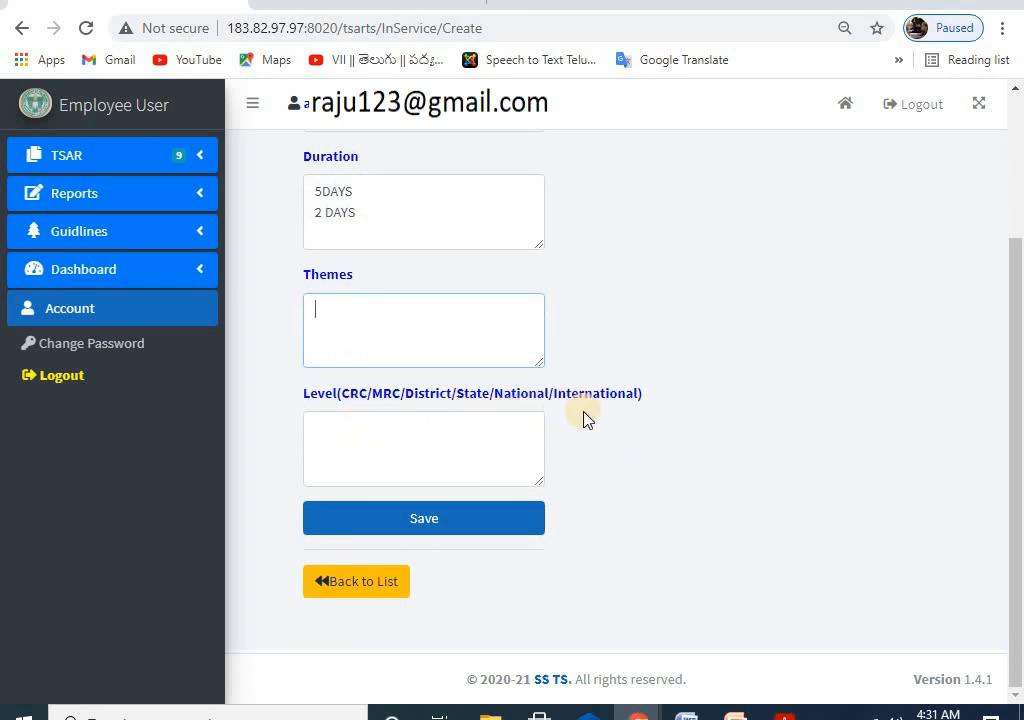
{"action": "left_click", "coordinate": [367, 435]}
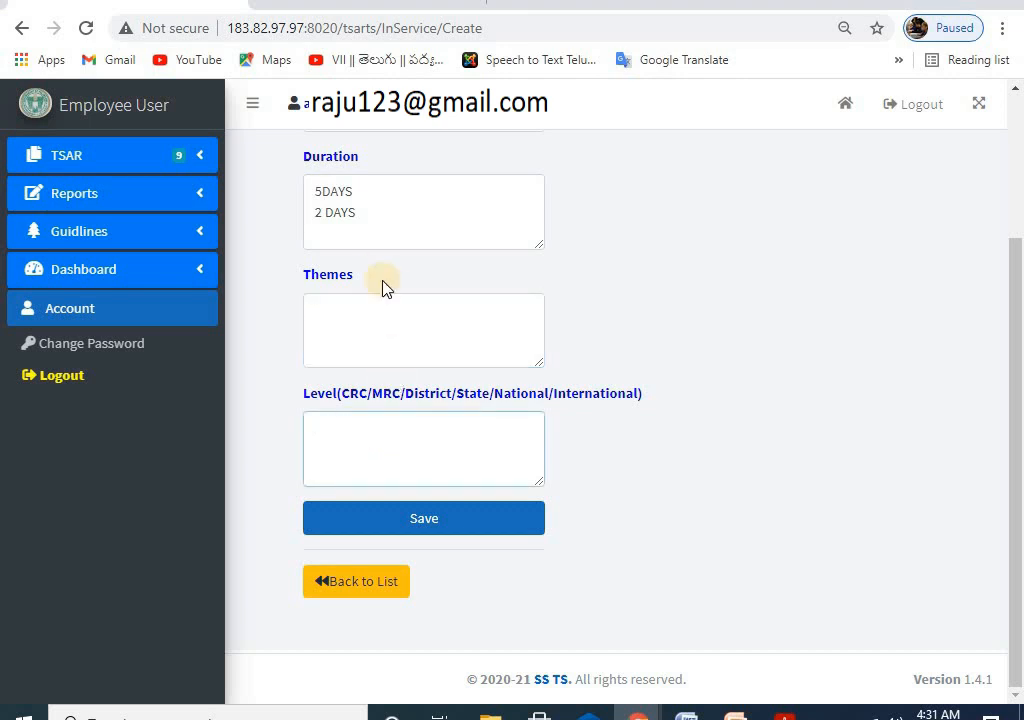
{"action": "scroll", "coordinate": [380, 410], "scroll_direction": "up", "scroll_amount": 1}
{"action": "left_click", "coordinate": [333, 410]}
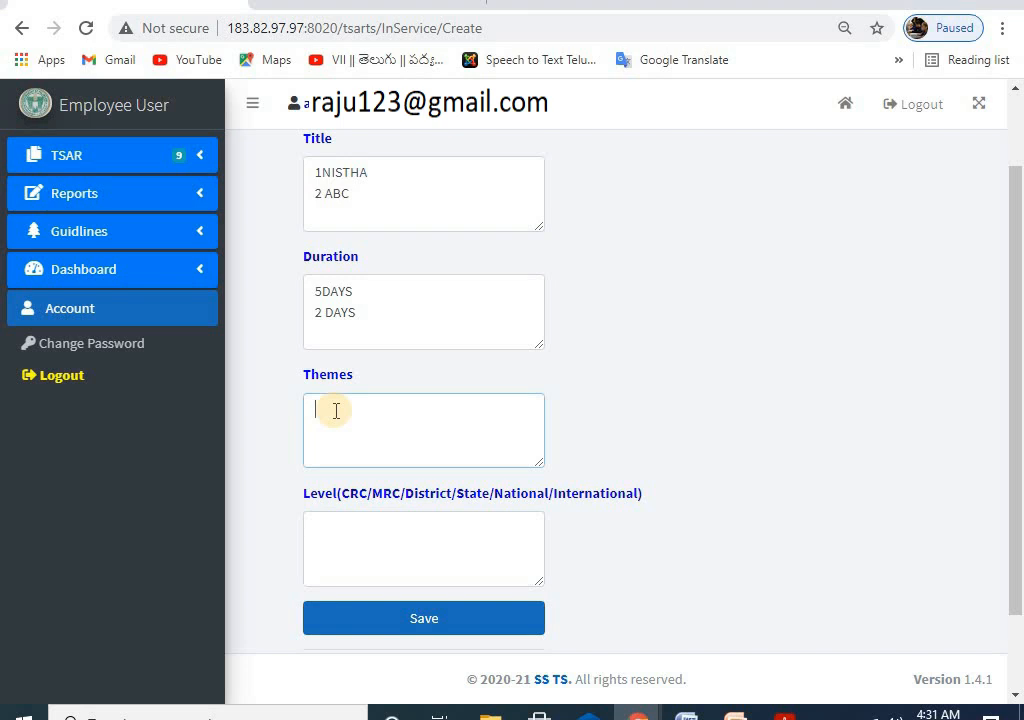
{"action": "type", "text": "BCGFHGG"}
Step: Fill the Level field with 'District', copying the word from the Level label
{"action": "left_click", "coordinate": [379, 546]}
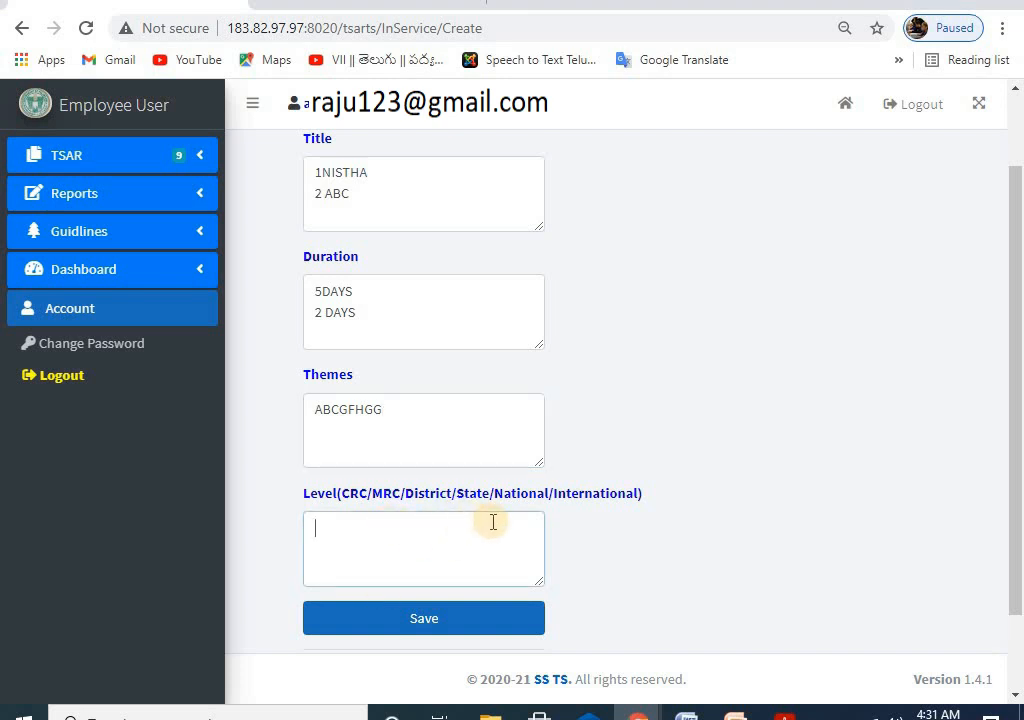
{"action": "type", "text": "dISTRIV"}
{"action": "key", "text": "BackSpace"}
{"action": "type", "text": "CT"}
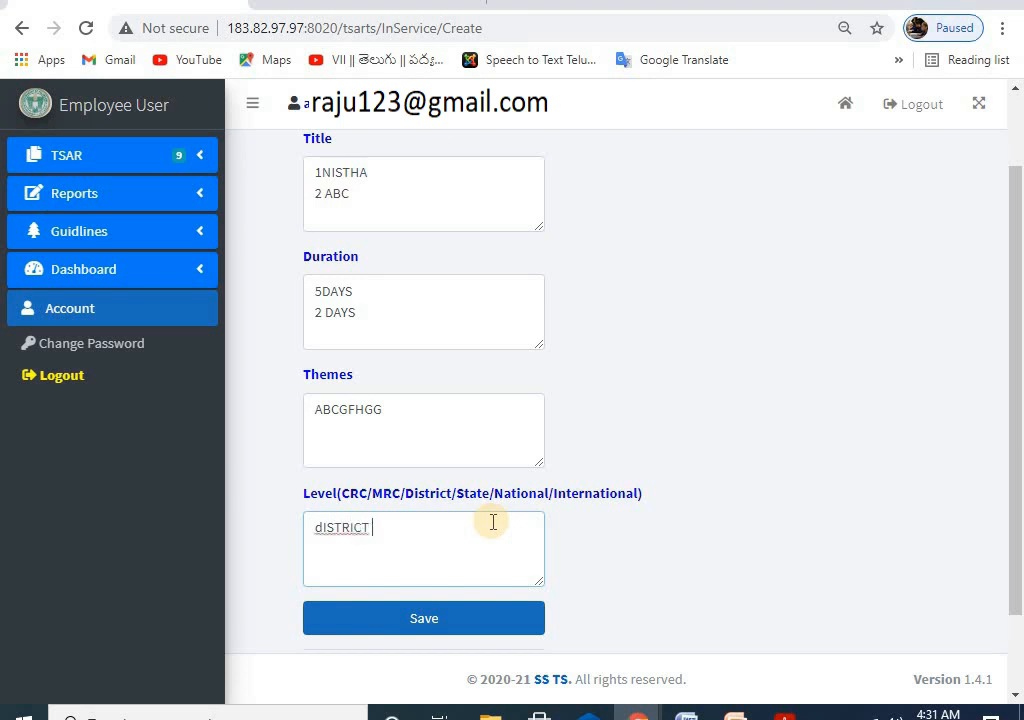
{"action": "key", "text": "BackSpace"}
{"action": "key", "text": "BackSpace"}
{"action": "key", "text": "BackSpace"}
{"action": "key", "text": "BackSpace"}
{"action": "key", "text": "BackSpace"}
{"action": "key", "text": "BackSpace"}
{"action": "key", "text": "BackSpace"}
{"action": "key", "text": "BackSpace"}
{"action": "key", "text": "BackSpace"}
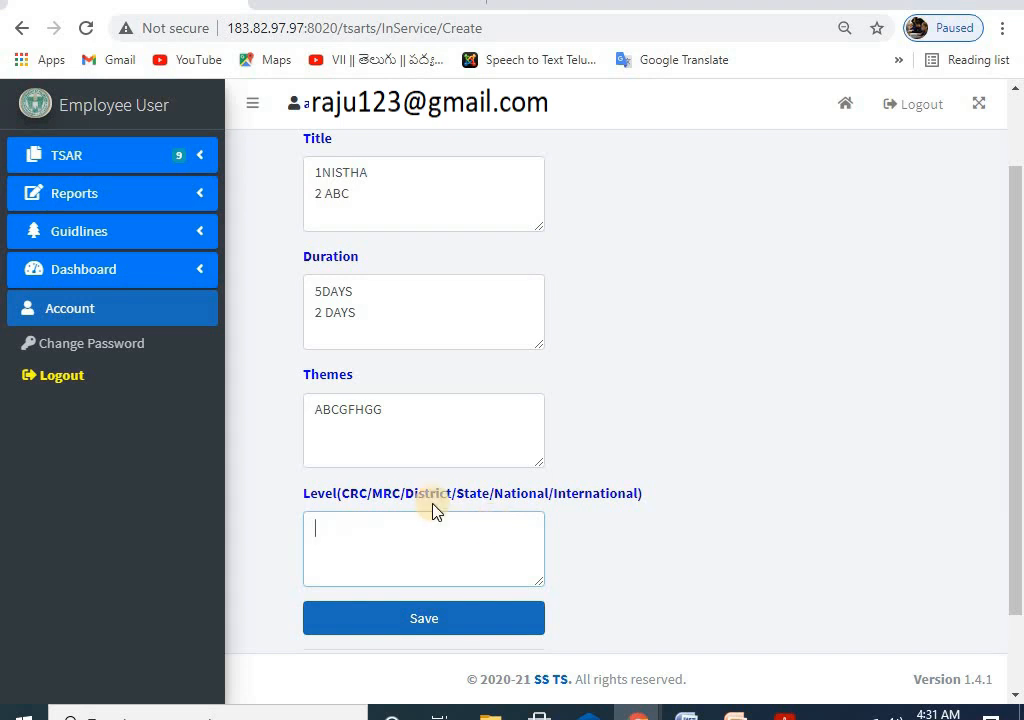
{"action": "left_click_drag", "start_coordinate": [405, 497], "coordinate": [452, 500]}
{"action": "right_click", "coordinate": [452, 500]}
{"action": "left_click", "coordinate": [494, 515]}
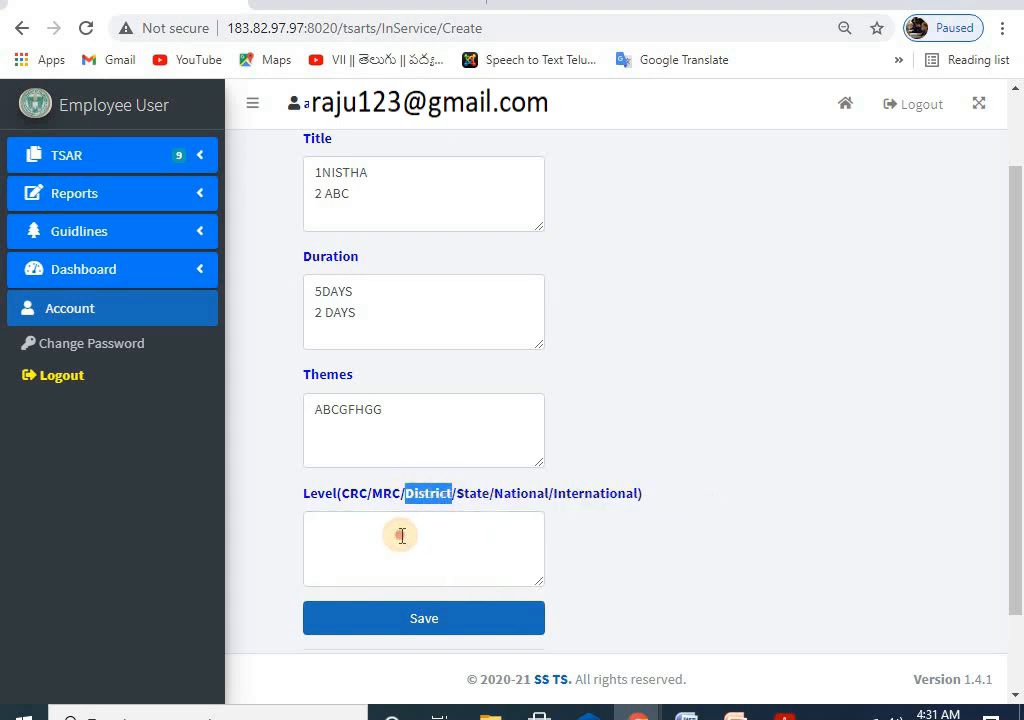
{"action": "left_click", "coordinate": [403, 543]}
{"action": "right_click", "coordinate": [400, 540]}
{"action": "left_click", "coordinate": [455, 380]}
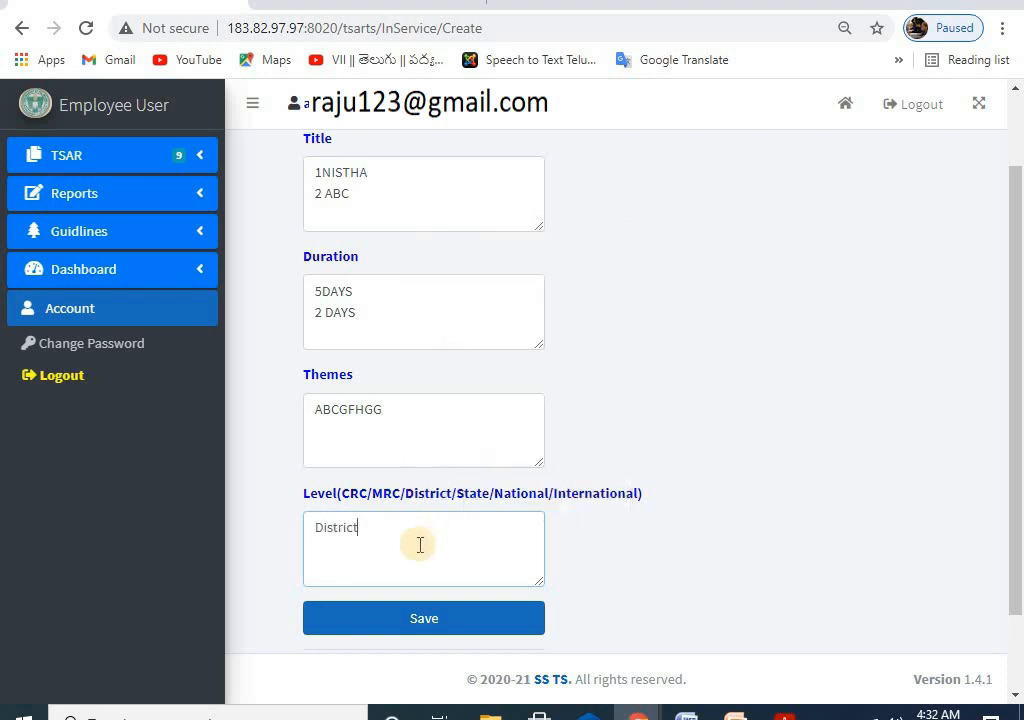
{"action": "scroll", "coordinate": [498, 315], "scroll_direction": "up", "scroll_amount": 1}
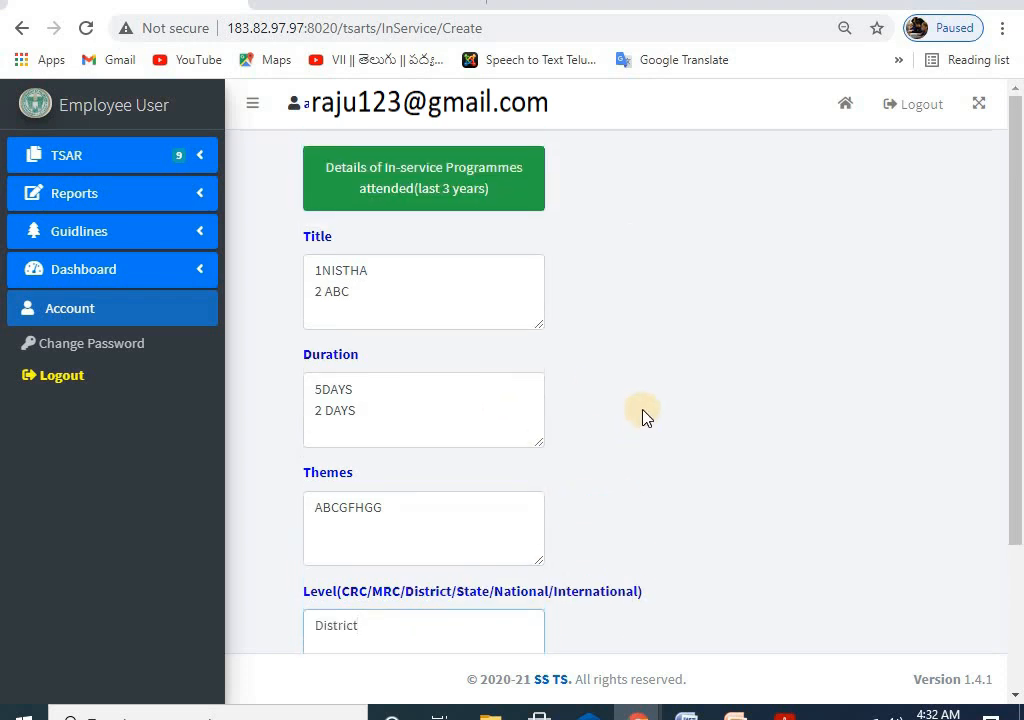
{"action": "scroll", "coordinate": [436, 357], "scroll_direction": "down", "scroll_amount": 2}
Step: Save the in-service programme entry and reopen it for editing
{"action": "left_click", "coordinate": [432, 525]}
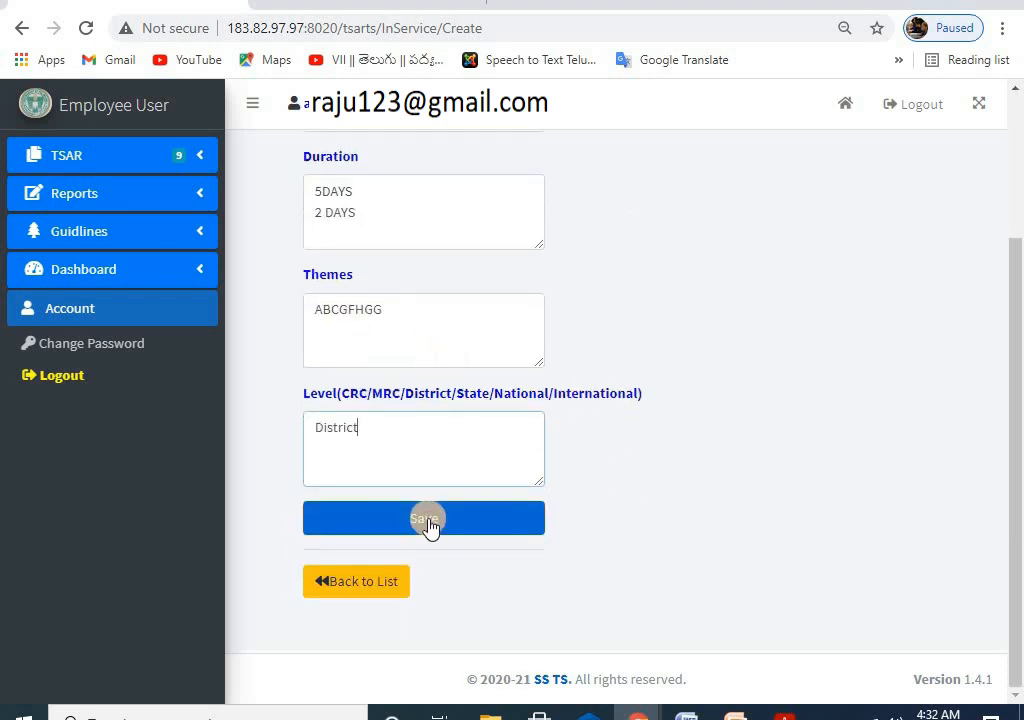
{"action": "left_click", "coordinate": [608, 144]}
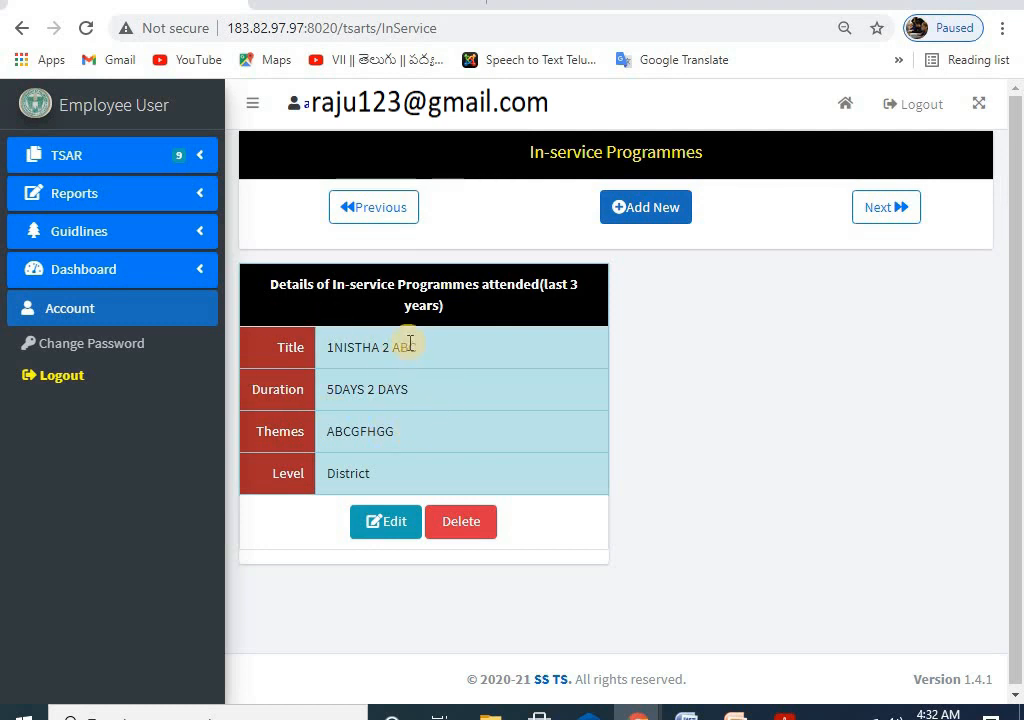
{"action": "left_click", "coordinate": [380, 522]}
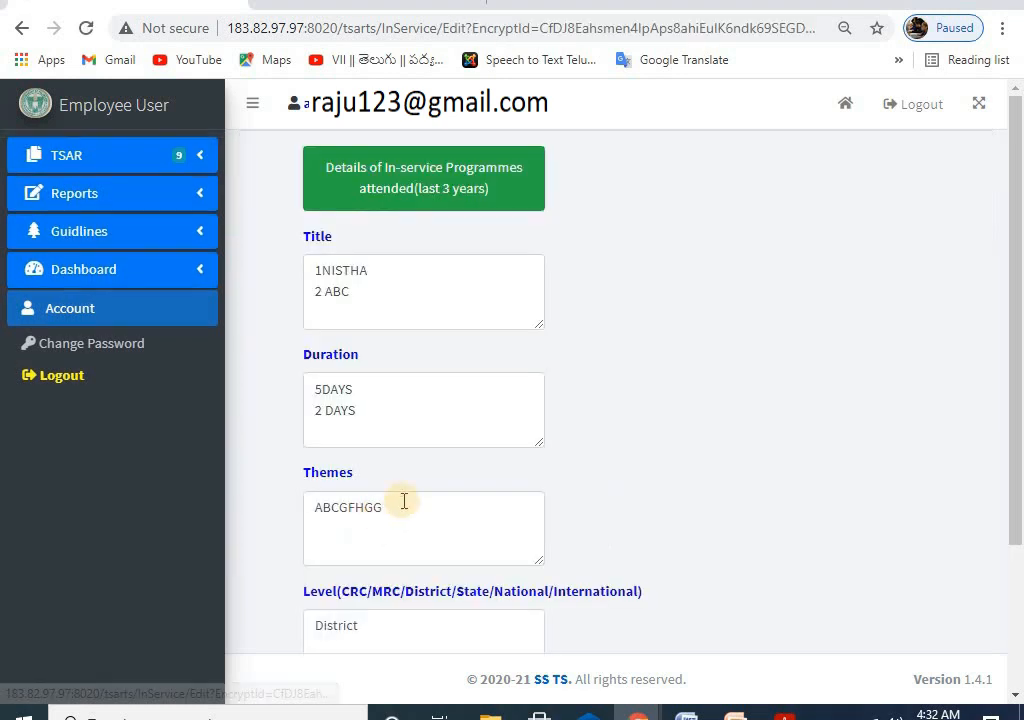
Step: Delete the '2 ABC' title and '2 DAYS' duration lines, then save the updated 1NISTHA entry
{"action": "triple_click", "coordinate": [325, 291]}
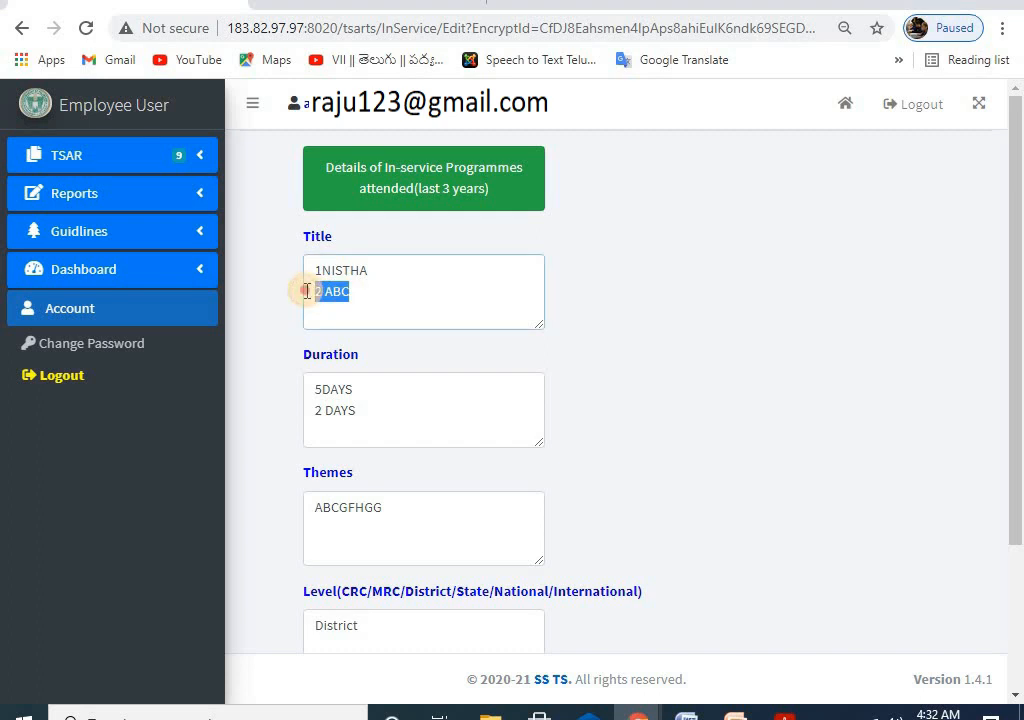
{"action": "key", "text": "BackSpace"}
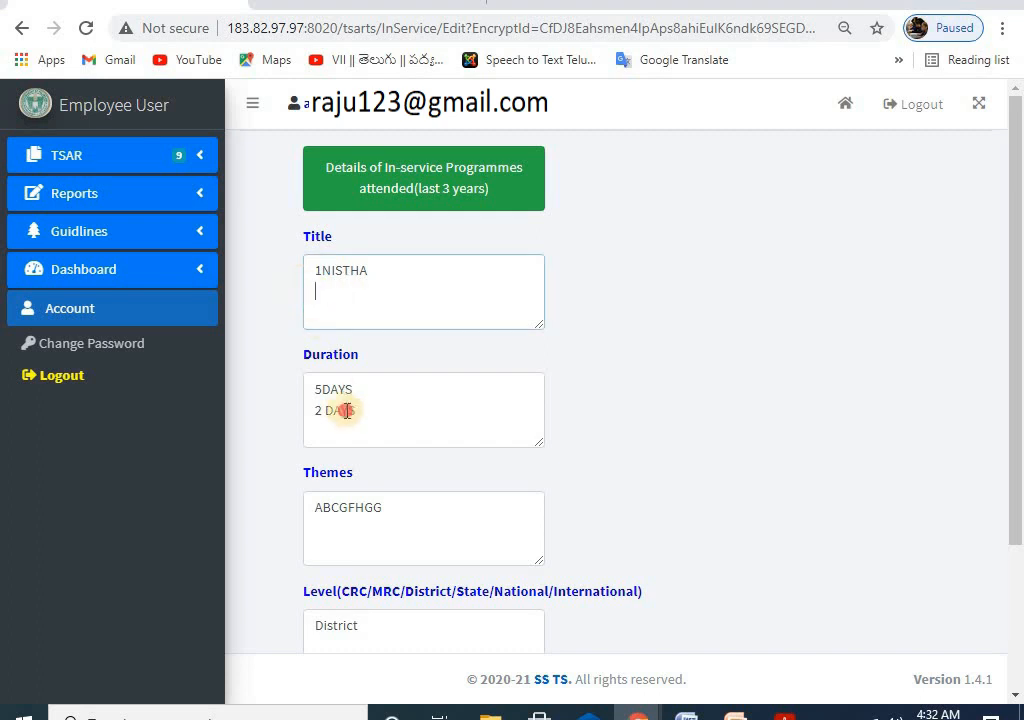
{"action": "left_click_drag", "start_coordinate": [350, 410], "coordinate": [288, 418]}
{"action": "key", "text": "BackSpace"}
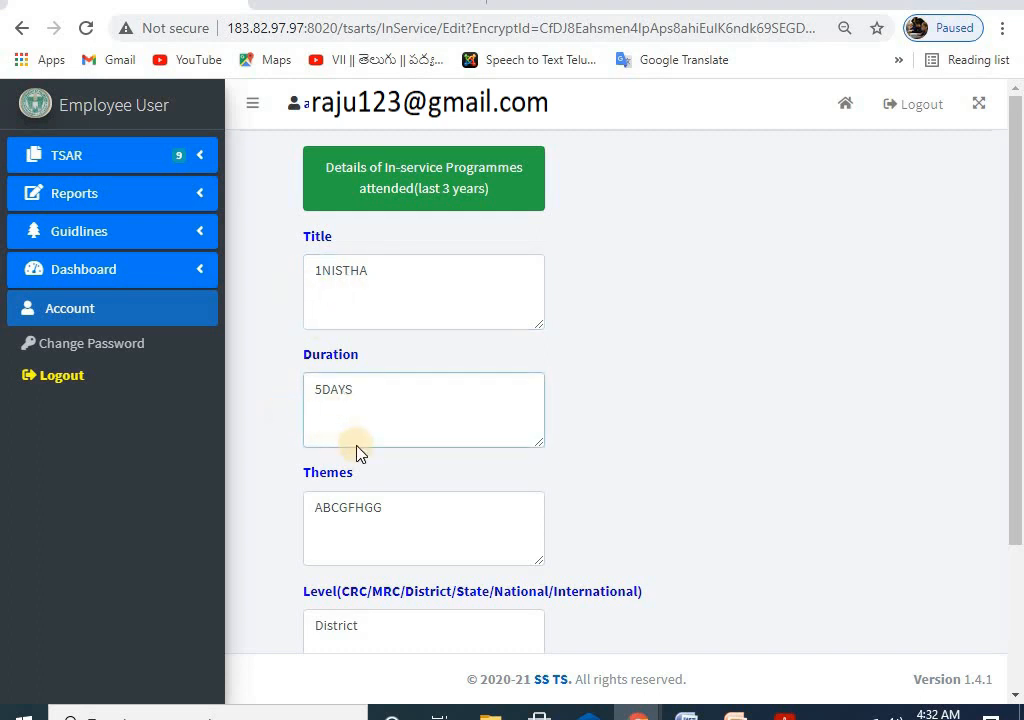
{"action": "scroll", "coordinate": [380, 480], "scroll_direction": "down", "scroll_amount": 2}
{"action": "left_click", "coordinate": [393, 450]}
{"action": "scroll", "coordinate": [462, 351], "scroll_direction": "up", "scroll_amount": 2}
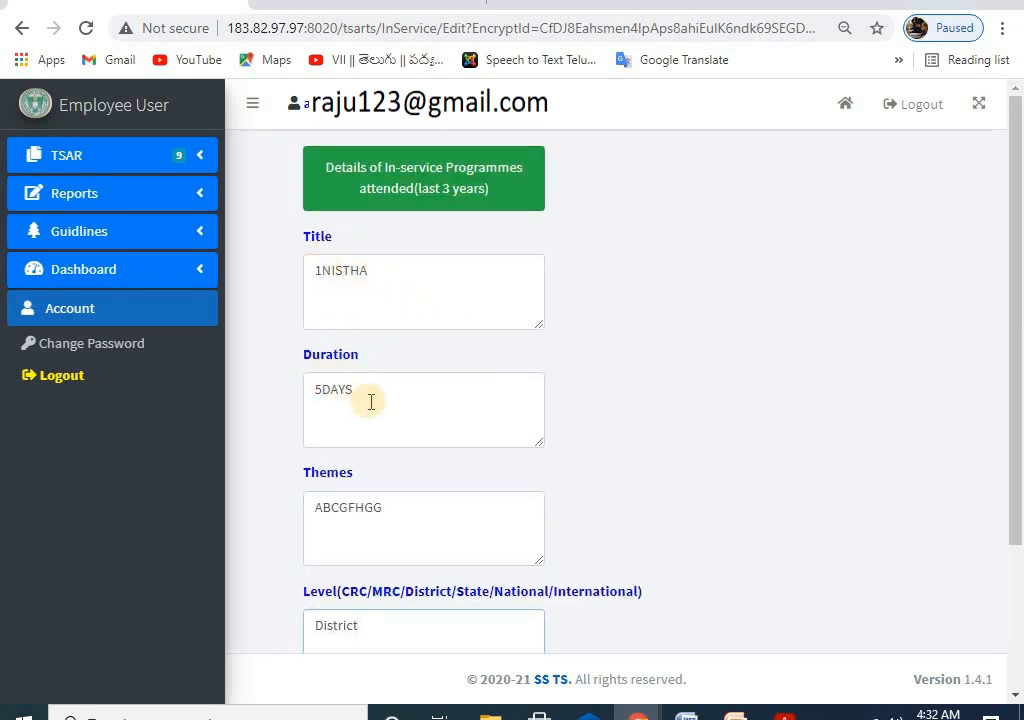
{"action": "scroll", "coordinate": [370, 400], "scroll_direction": "down", "scroll_amount": 1}
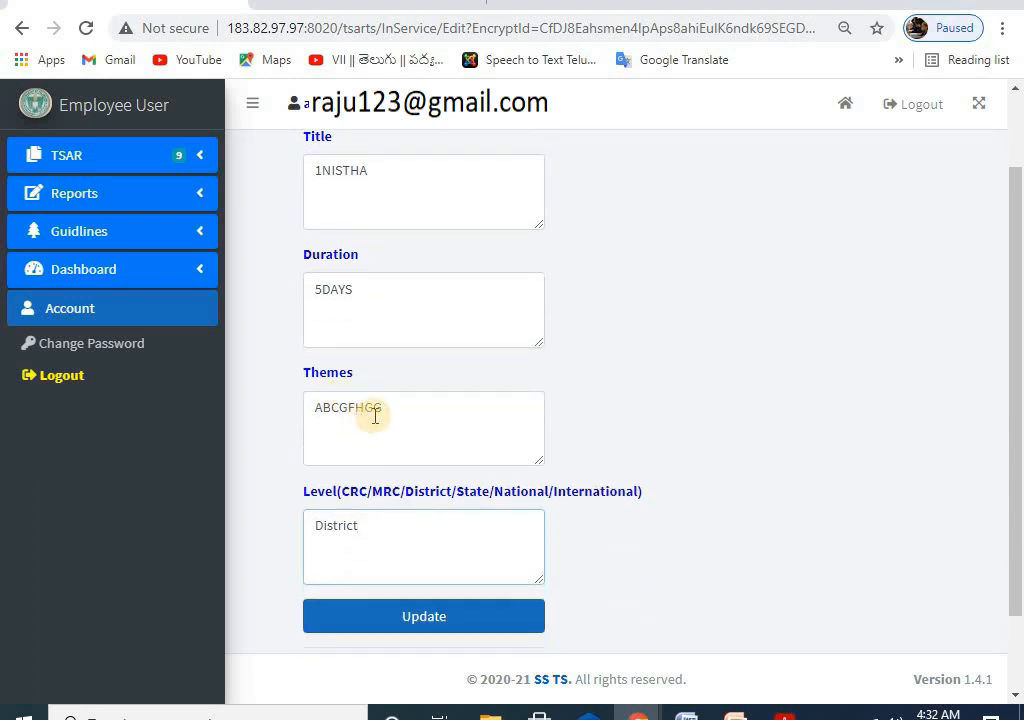
{"action": "left_click", "coordinate": [414, 409]}
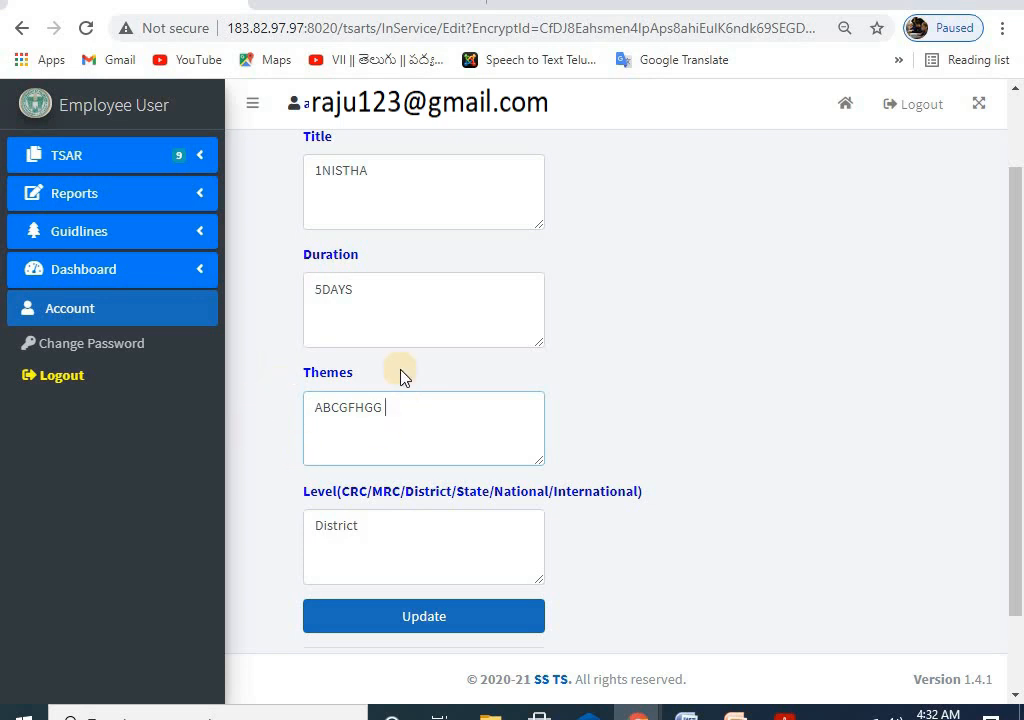
{"action": "scroll", "coordinate": [390, 390], "scroll_direction": "down", "scroll_amount": 1}
{"action": "left_click", "coordinate": [426, 521]}
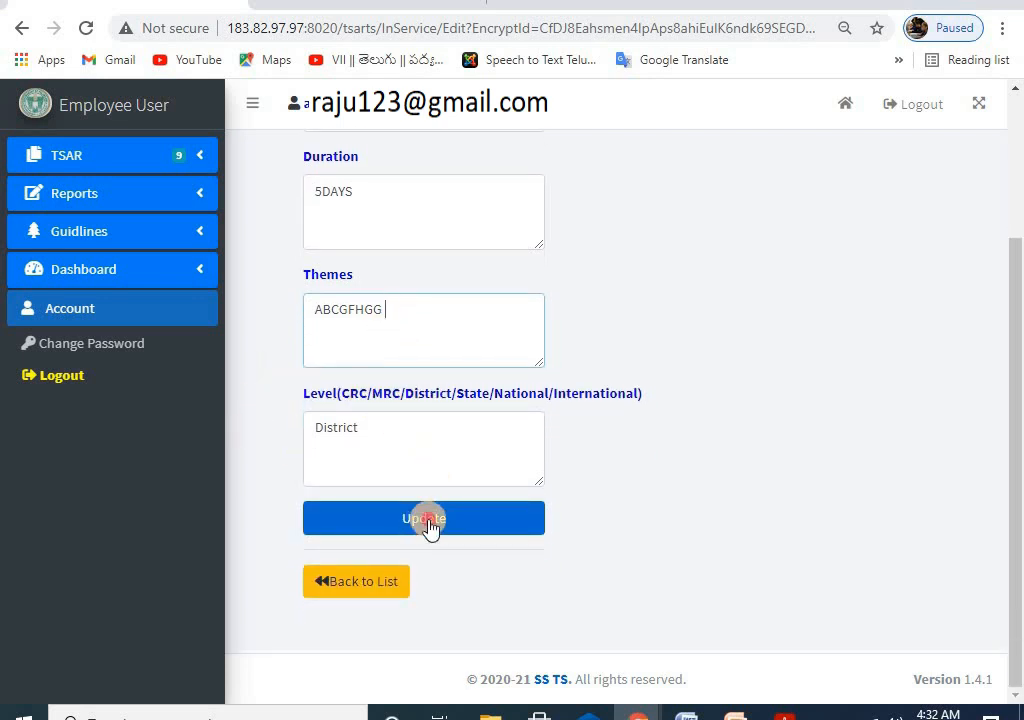
{"action": "left_click", "coordinate": [606, 154]}
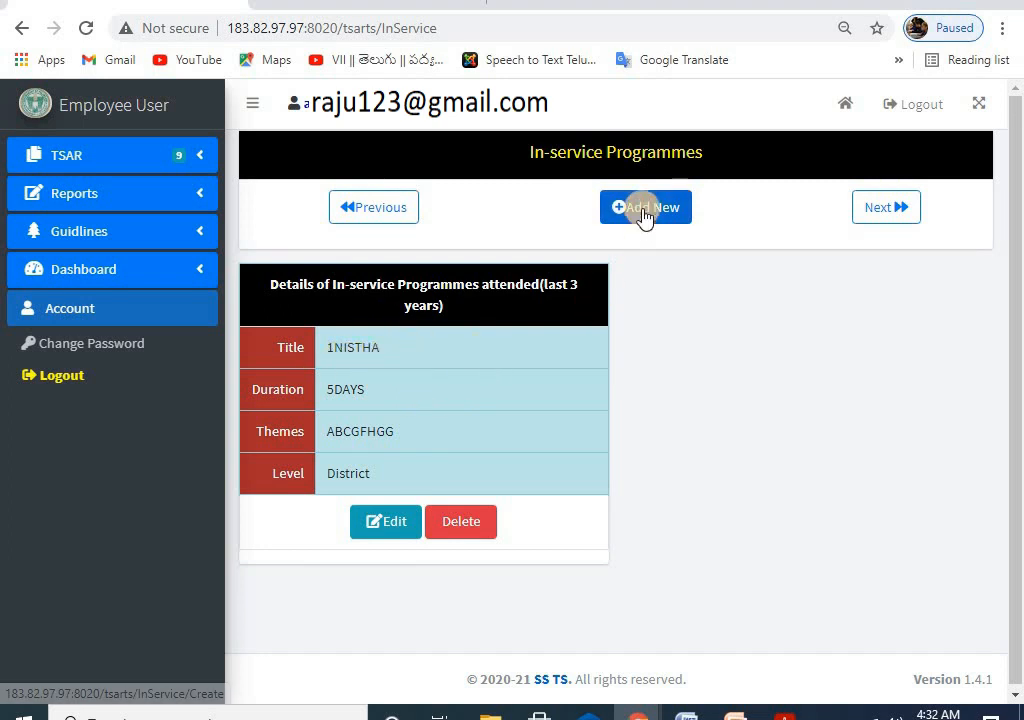
Step: Start a new in-service programme with Title ABC, Duration 2 DAYS and Themes 3RS
{"action": "left_click", "coordinate": [645, 210]}
{"action": "left_click", "coordinate": [394, 275]}
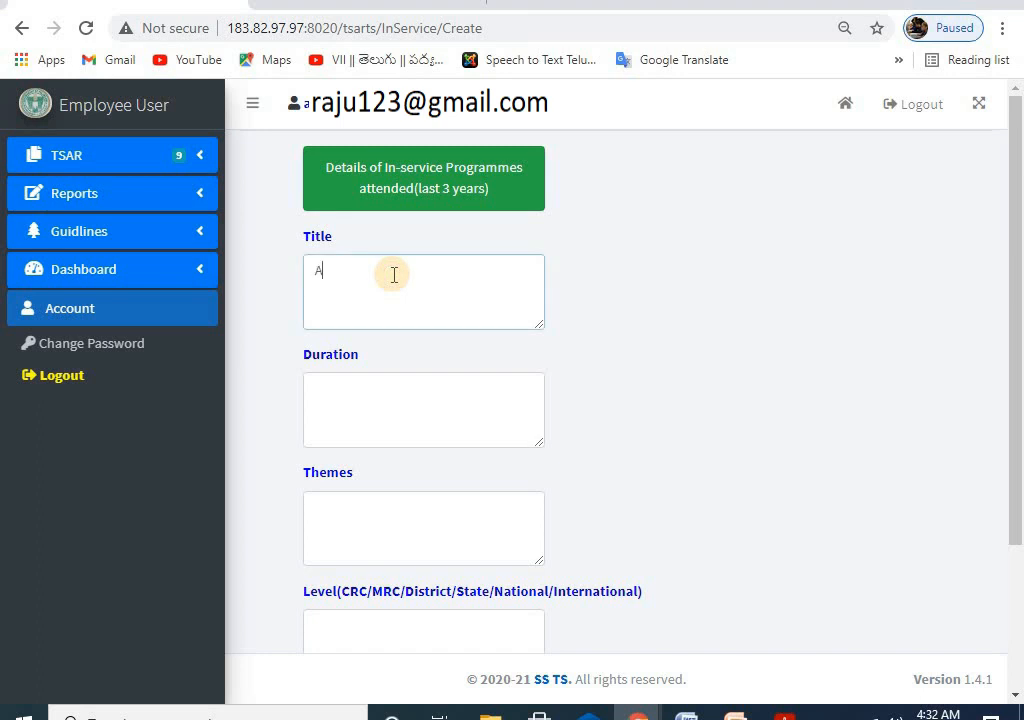
{"action": "left_click", "coordinate": [360, 386]}
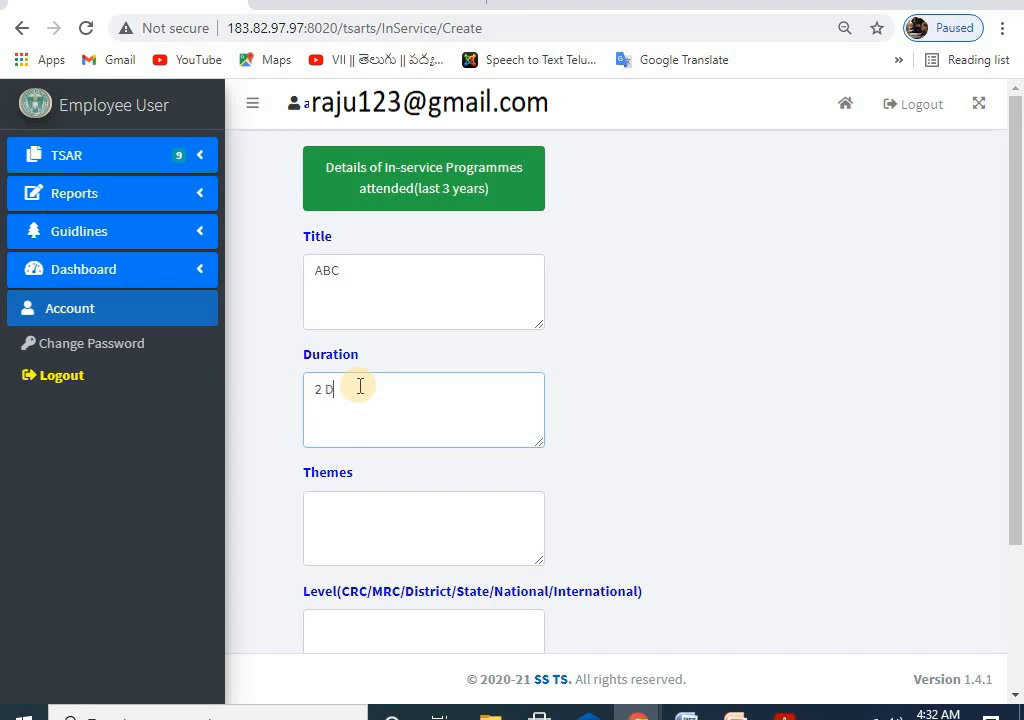
{"action": "left_click", "coordinate": [374, 509]}
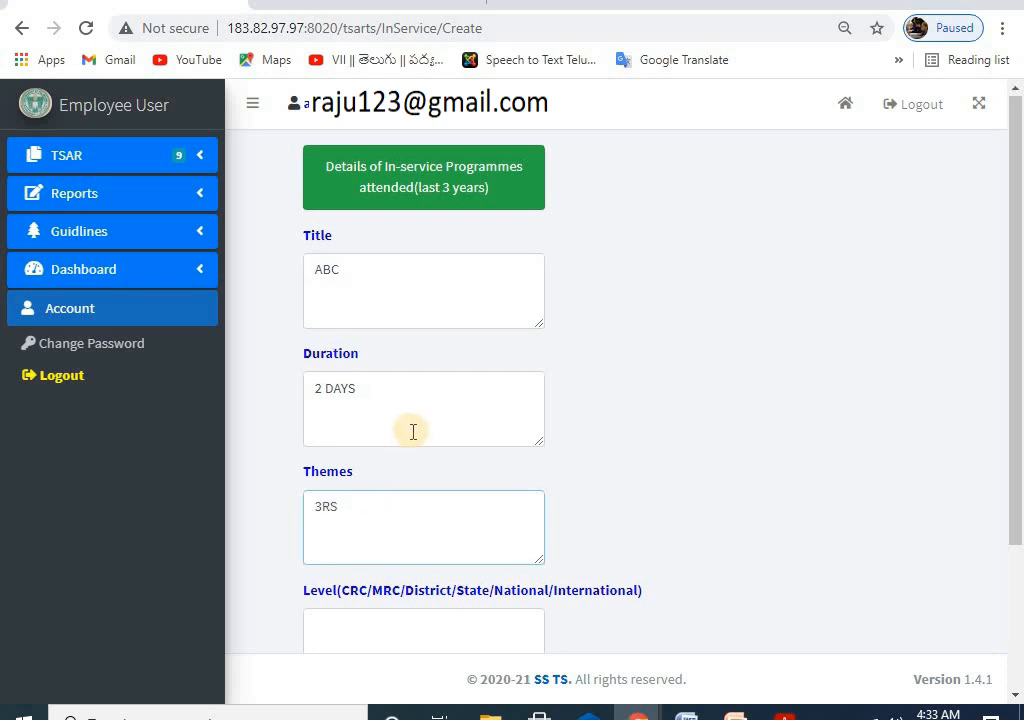
{"action": "scroll", "coordinate": [400, 420], "scroll_direction": "down", "scroll_amount": 2}
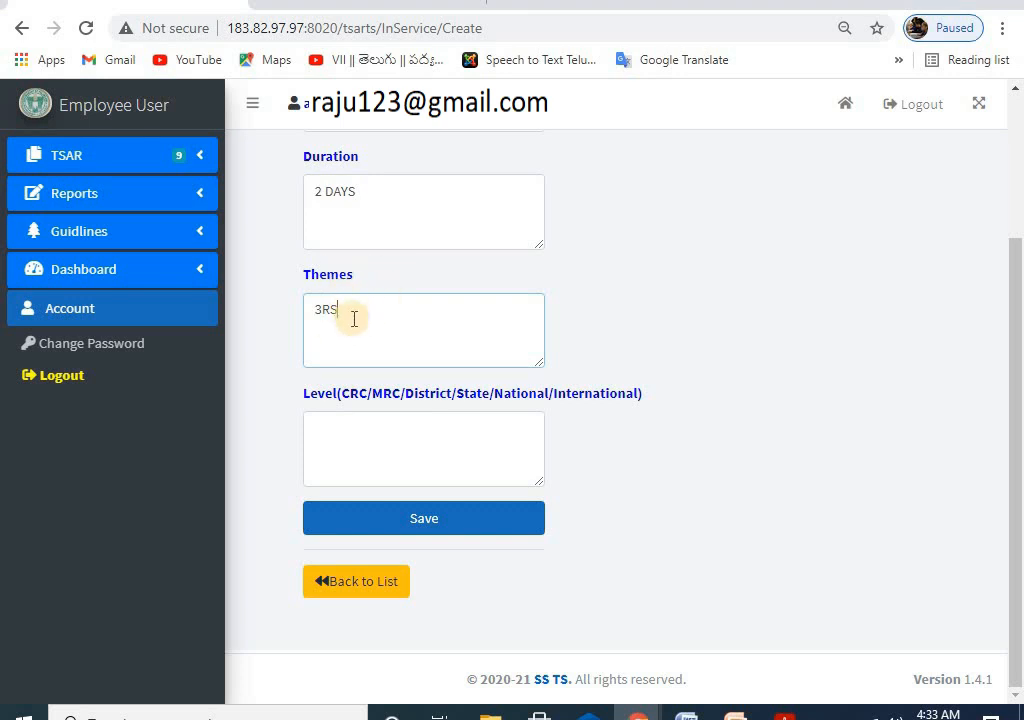
{"action": "scroll", "coordinate": [380, 250], "scroll_direction": "up", "scroll_amount": 2}
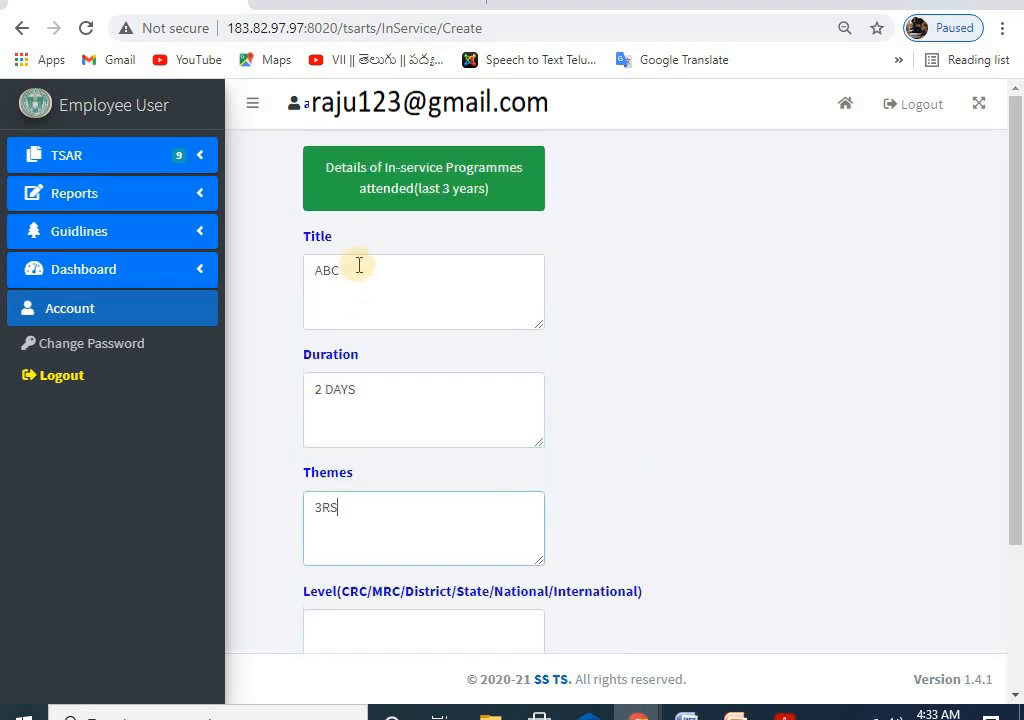
{"action": "scroll", "coordinate": [366, 377], "scroll_direction": "down", "scroll_amount": 2}
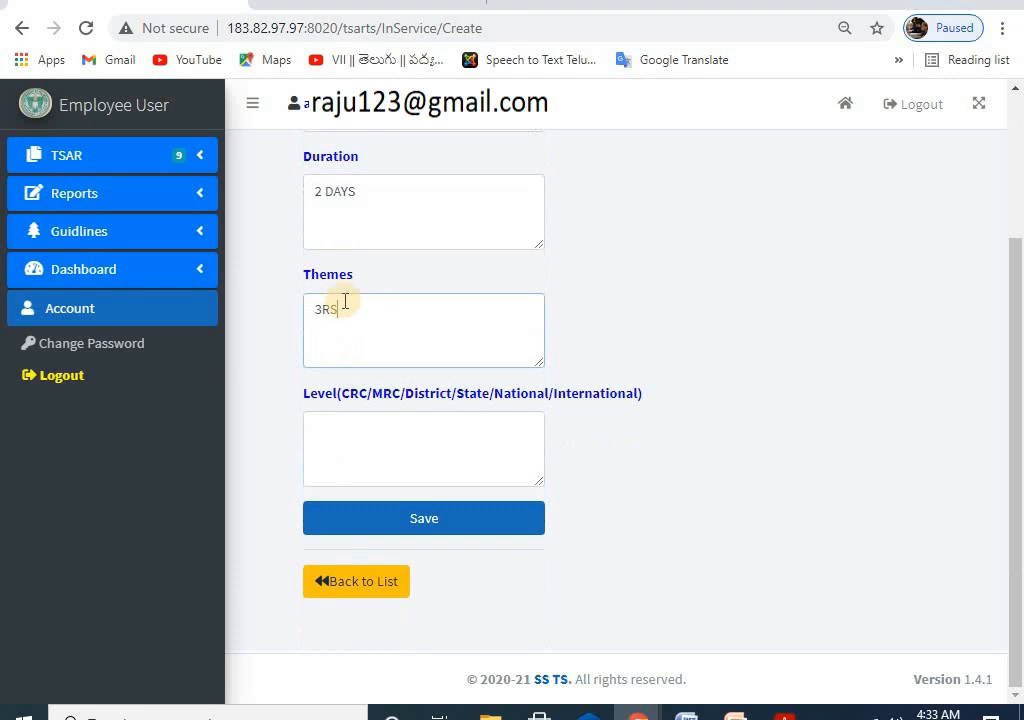
Step: Set Level to District and save the new ABC programme record
{"action": "left_click", "coordinate": [391, 418]}
{"action": "type", "text": "District"}
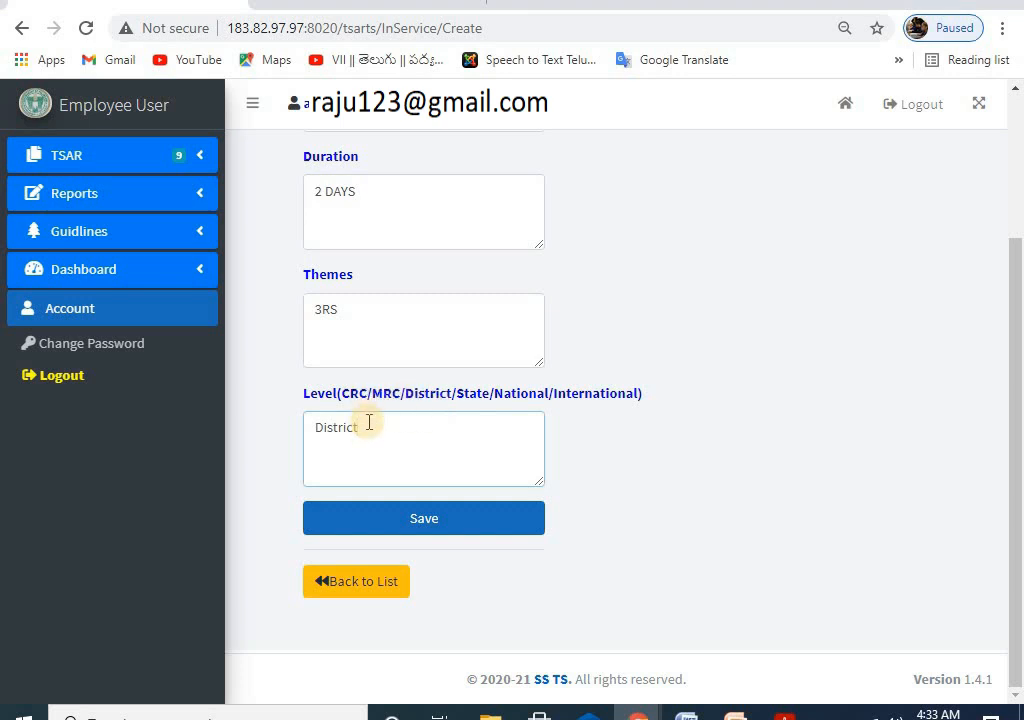
{"action": "left_click", "coordinate": [425, 520]}
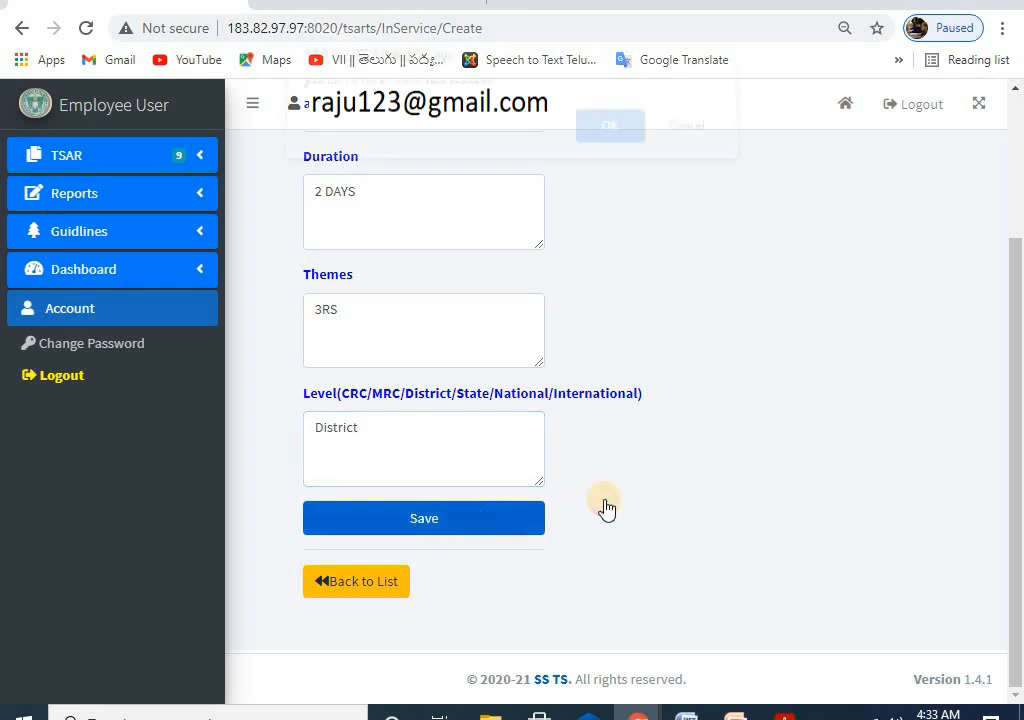
{"action": "left_click", "coordinate": [610, 148]}
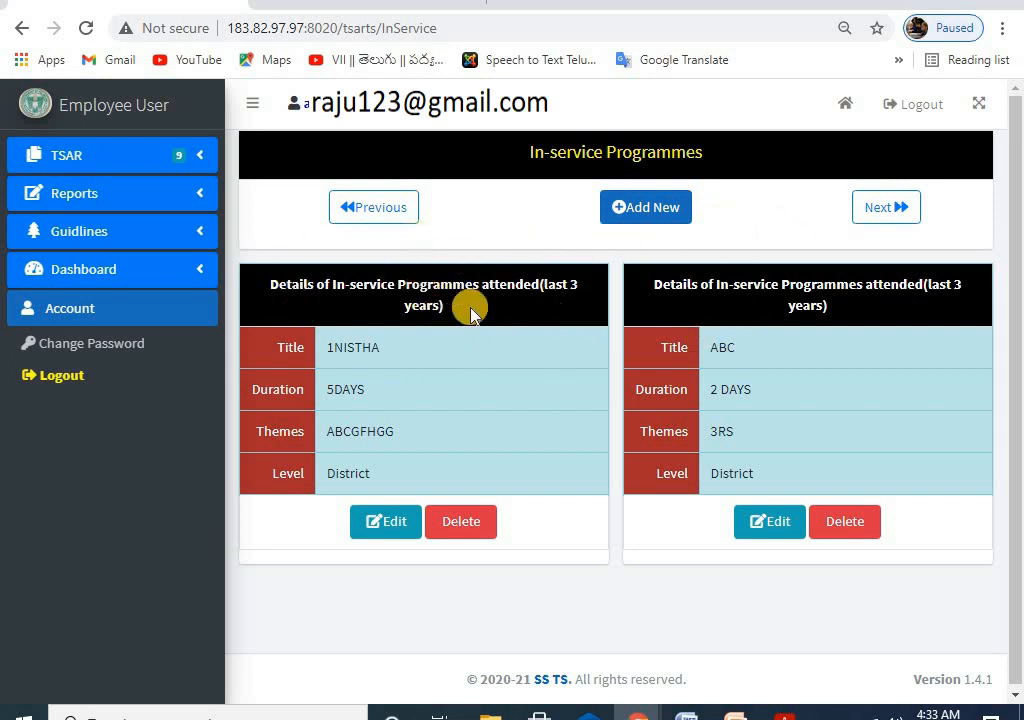
{"action": "left_click", "coordinate": [887, 212]}
{"action": "left_click", "coordinate": [100, 150]}
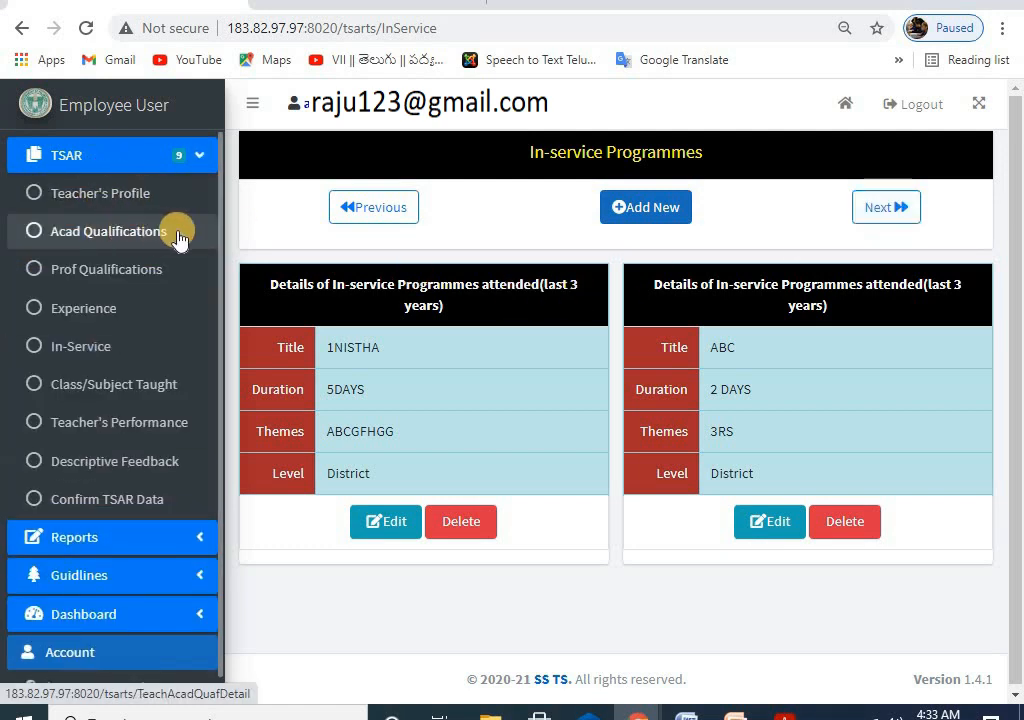
Step: Open the Class/Subject Taught form and tick Classes I, II, III, IV and V
{"action": "left_click", "coordinate": [113, 386]}
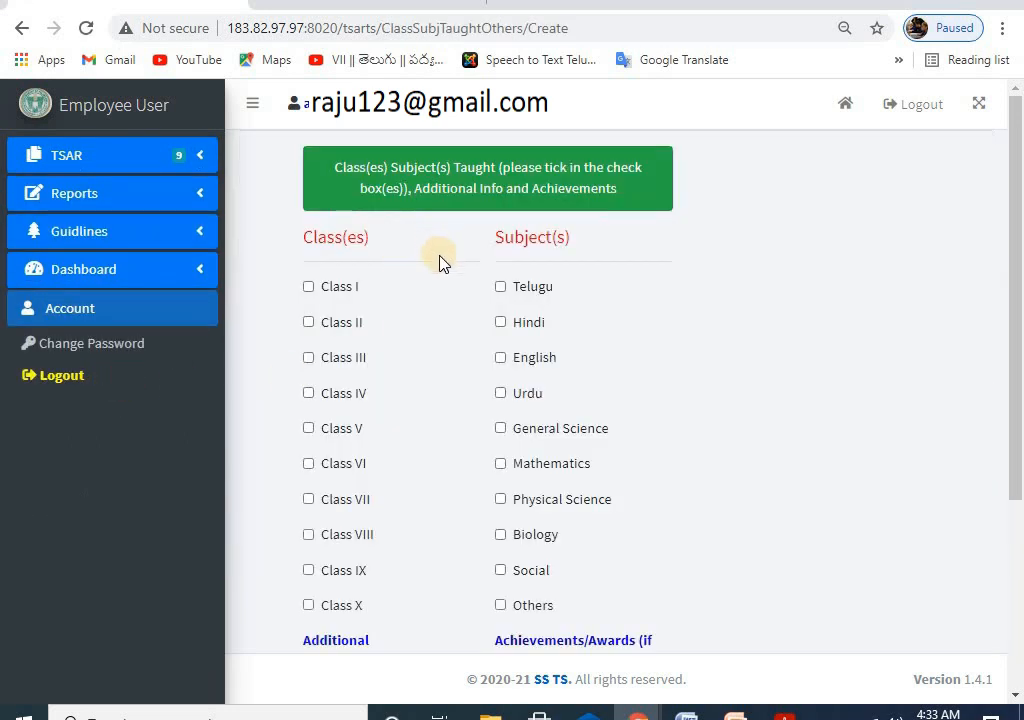
{"action": "scroll", "coordinate": [441, 262], "scroll_direction": "down", "scroll_amount": 1}
{"action": "scroll", "coordinate": [430, 268], "scroll_direction": "up", "scroll_amount": 1}
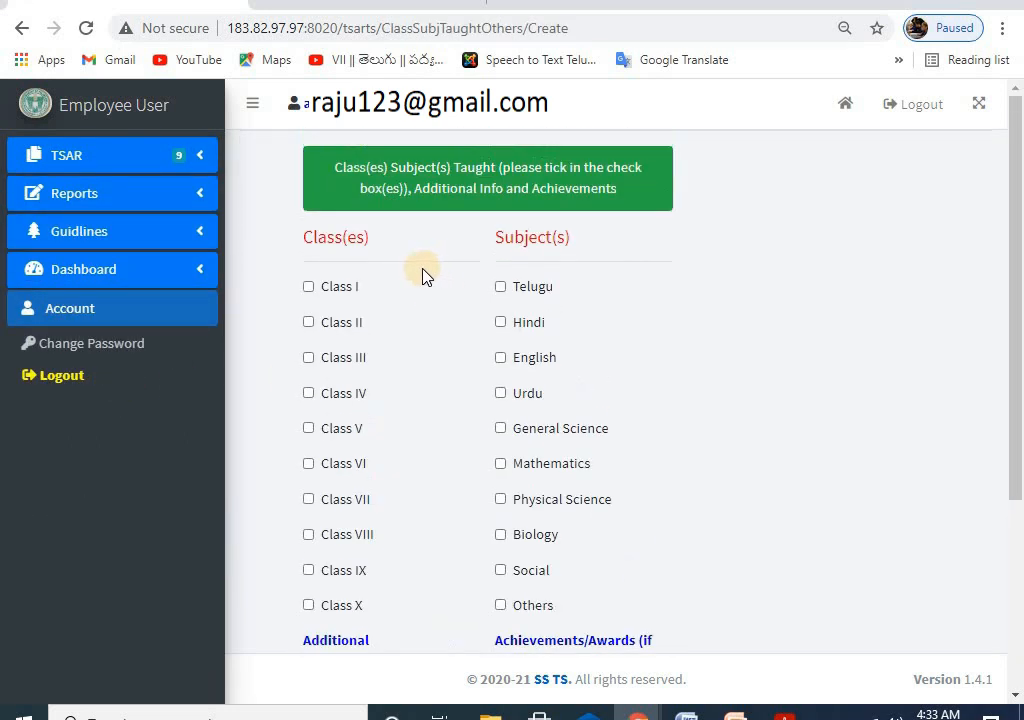
{"action": "left_click", "coordinate": [309, 287]}
{"action": "left_click", "coordinate": [309, 322]}
{"action": "left_click", "coordinate": [309, 357]}
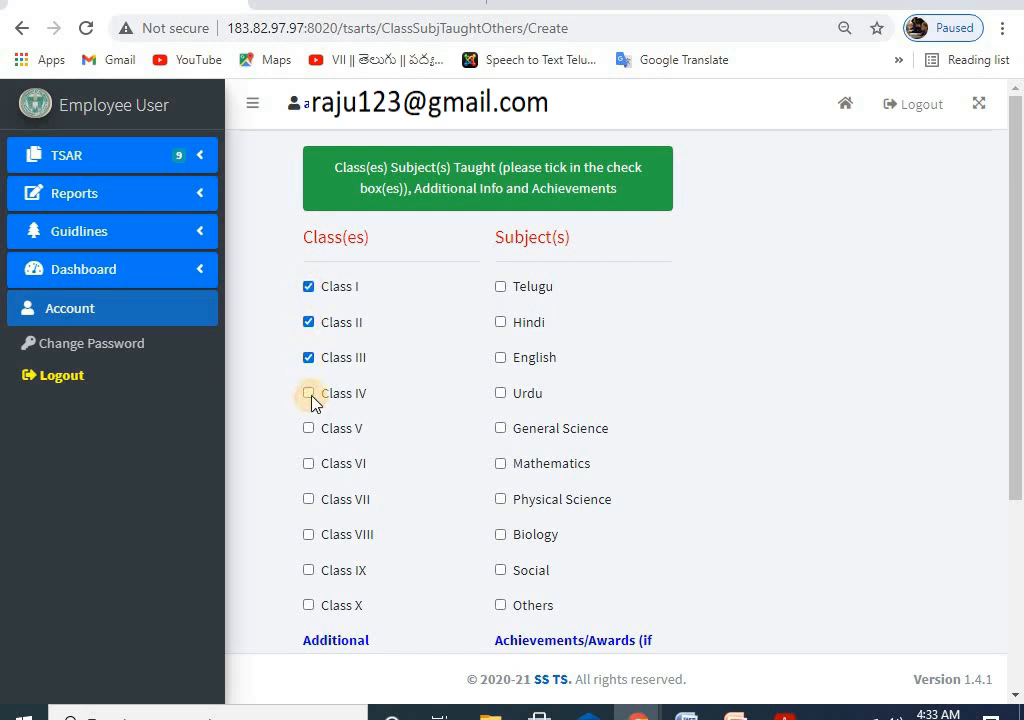
{"action": "left_click", "coordinate": [309, 394]}
{"action": "left_click", "coordinate": [309, 429]}
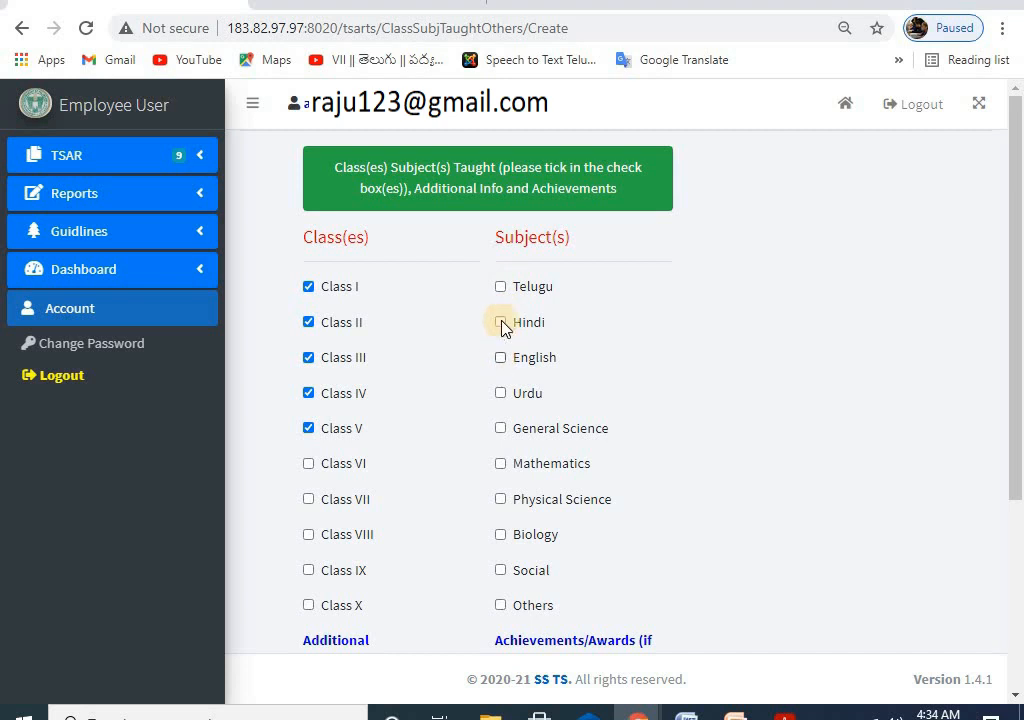
Step: Tick English, Telugu and General Science as subjects, leaving Others unticked
{"action": "left_click", "coordinate": [500, 357]}
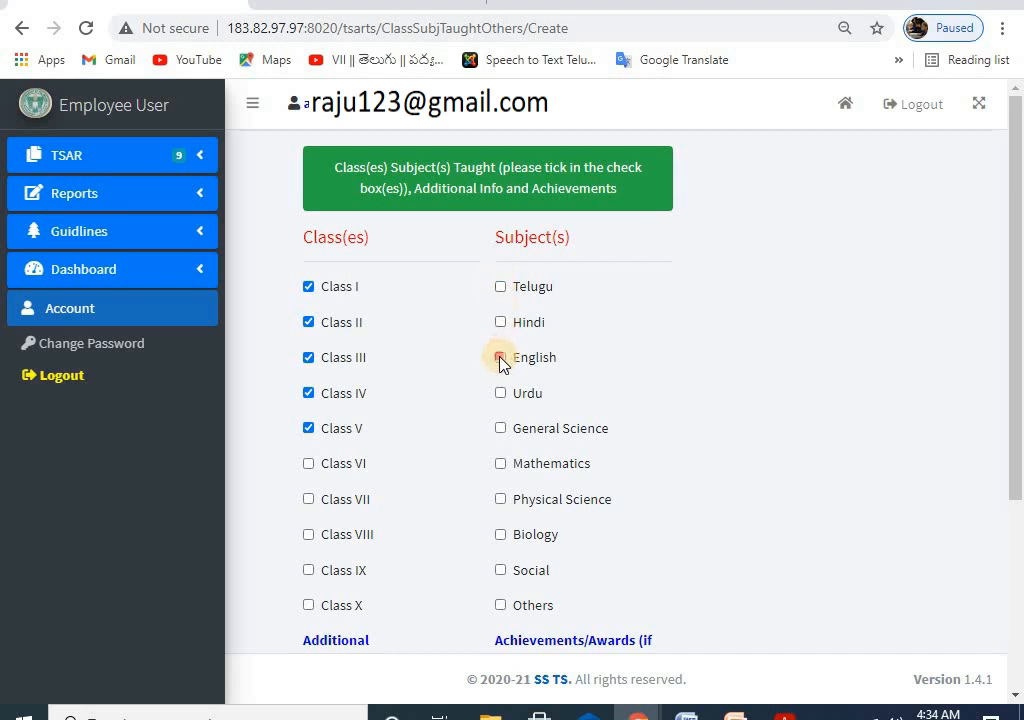
{"action": "left_click", "coordinate": [501, 287]}
{"action": "left_click", "coordinate": [500, 429]}
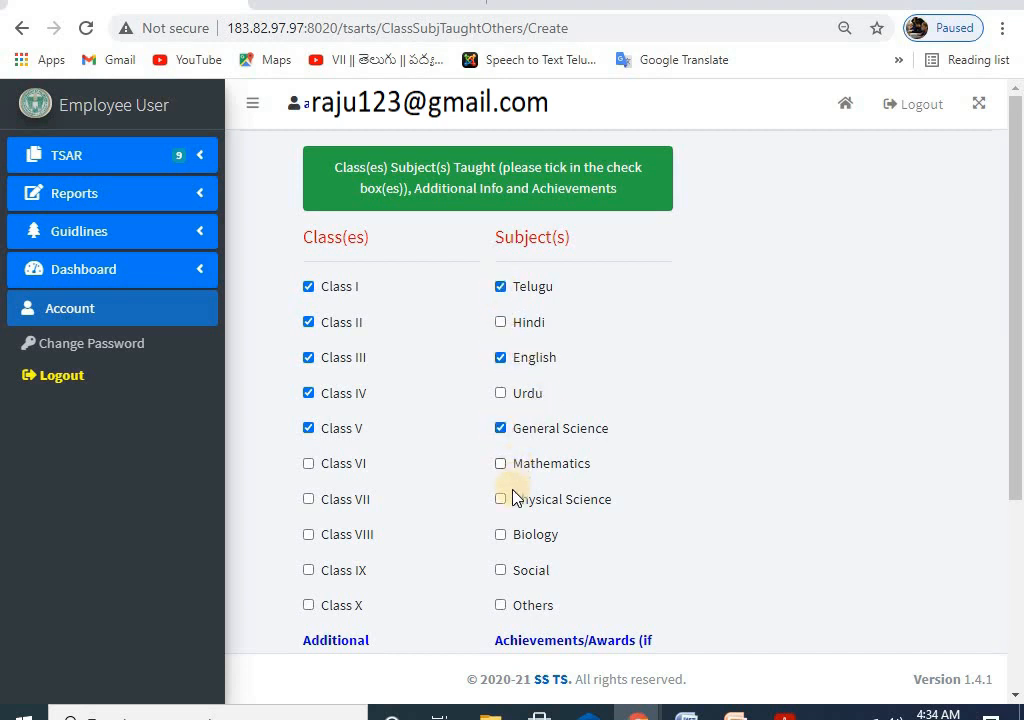
{"action": "left_click", "coordinate": [500, 606]}
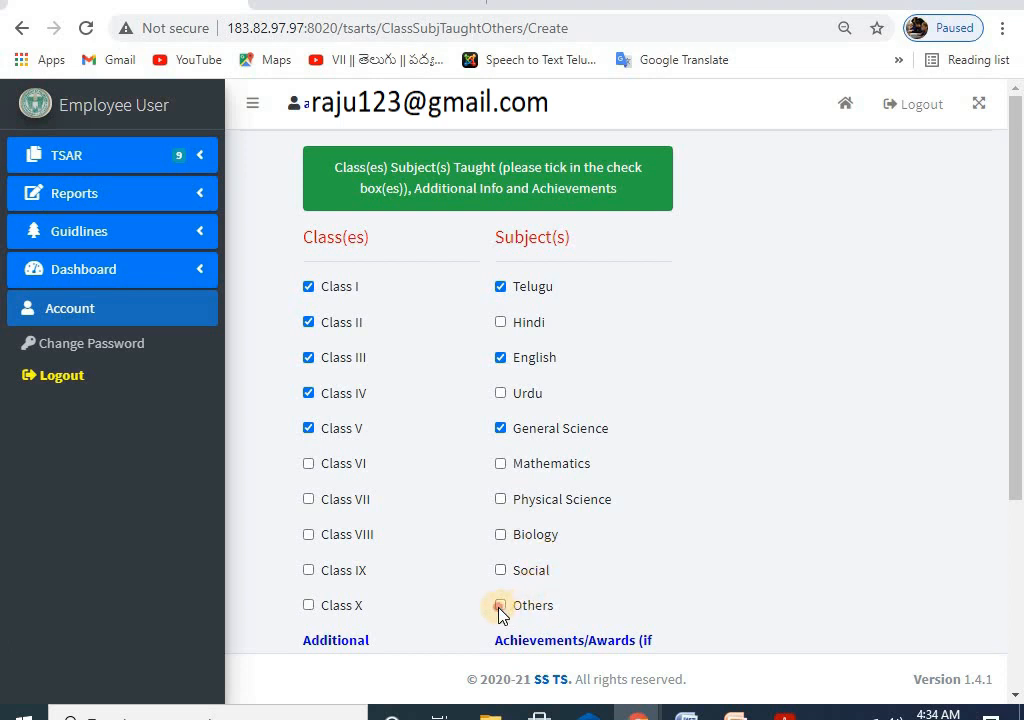
{"action": "left_click", "coordinate": [511, 437]}
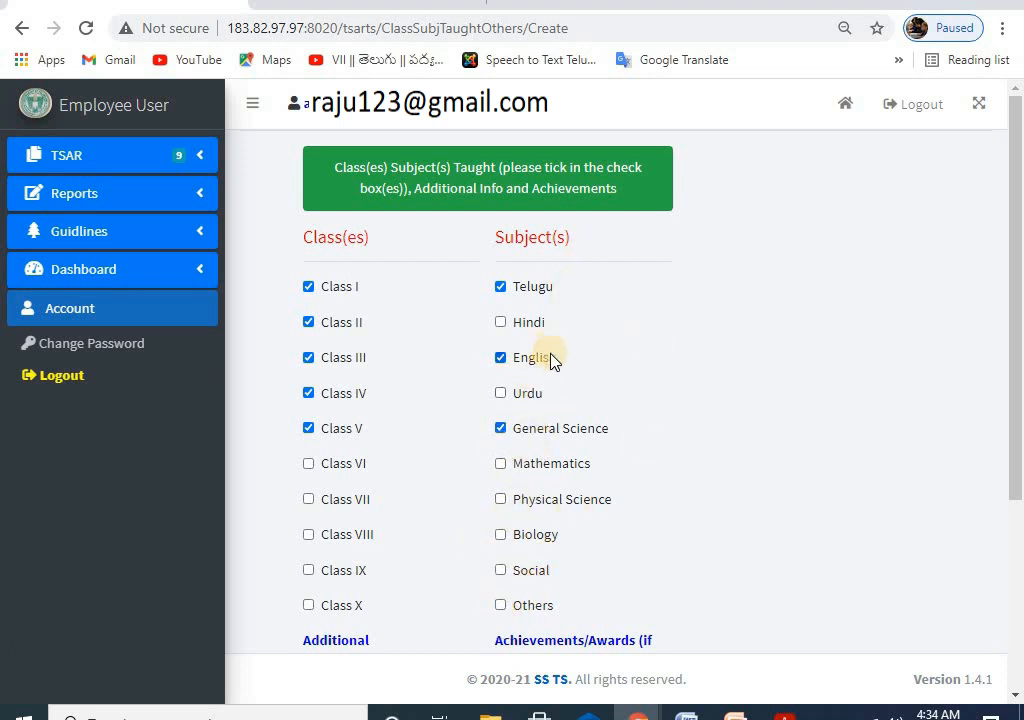
Step: Place the cursor in the Additional responsibilities/duties box and look over the form
{"action": "scroll", "coordinate": [551, 359], "scroll_direction": "down", "scroll_amount": 3}
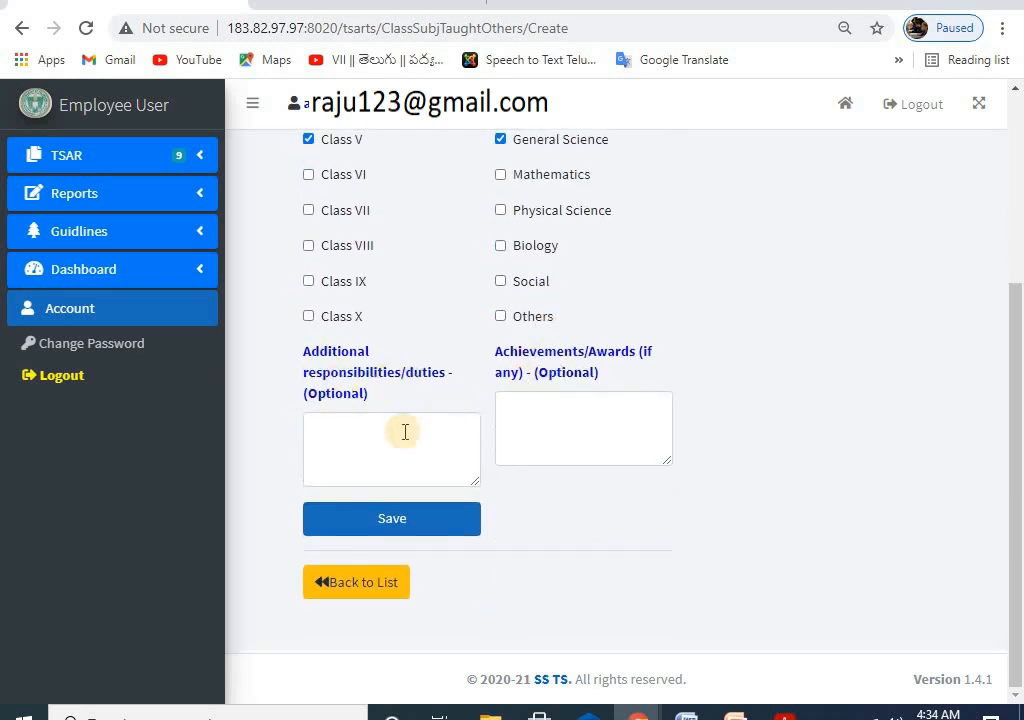
{"action": "left_click", "coordinate": [365, 438]}
{"action": "scroll", "coordinate": [407, 411], "scroll_direction": "up", "scroll_amount": 2}
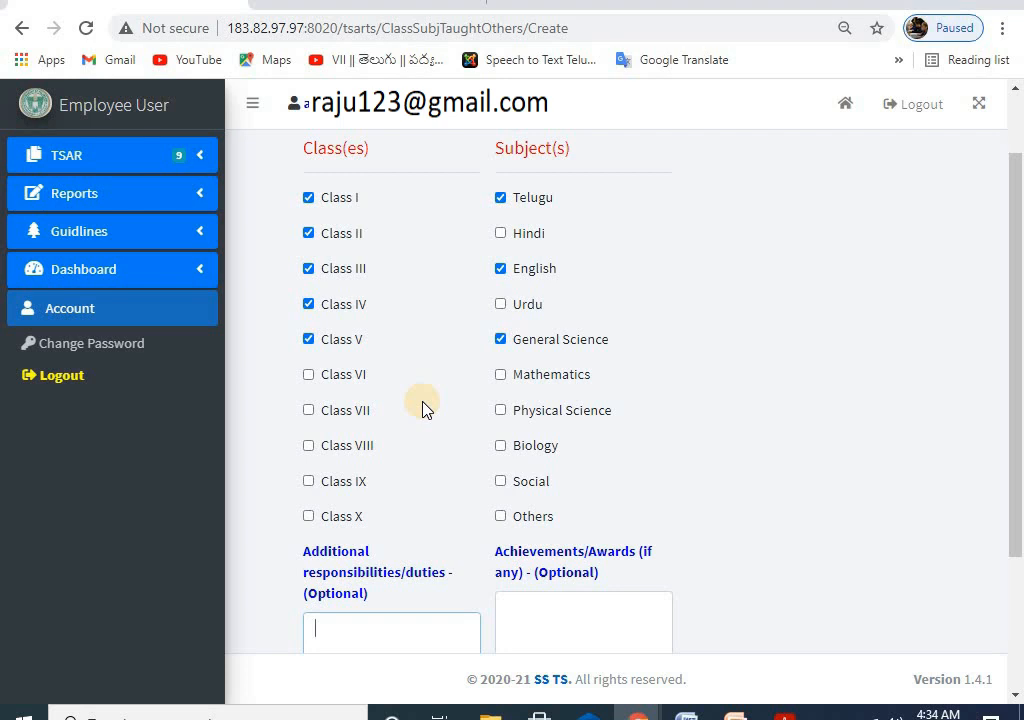
{"action": "scroll", "coordinate": [422, 407], "scroll_direction": "down", "scroll_amount": 2}
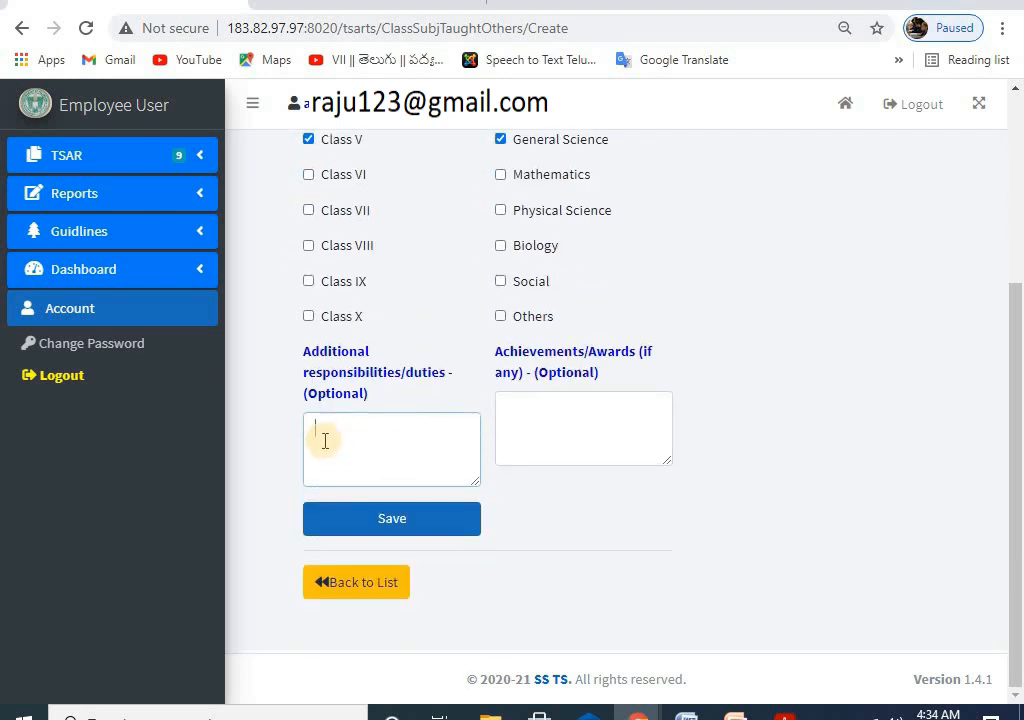
{"action": "scroll", "coordinate": [450, 270], "scroll_direction": "up", "scroll_amount": 2}
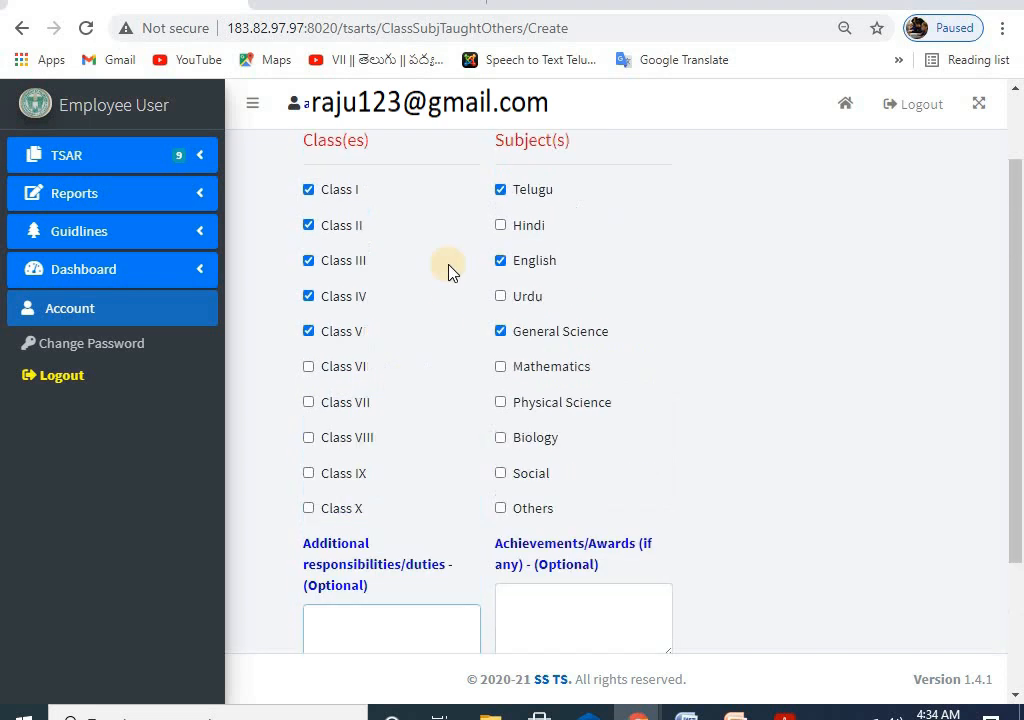
{"action": "left_click", "coordinate": [516, 278]}
{"action": "scroll", "coordinate": [470, 338], "scroll_direction": "down", "scroll_amount": 2}
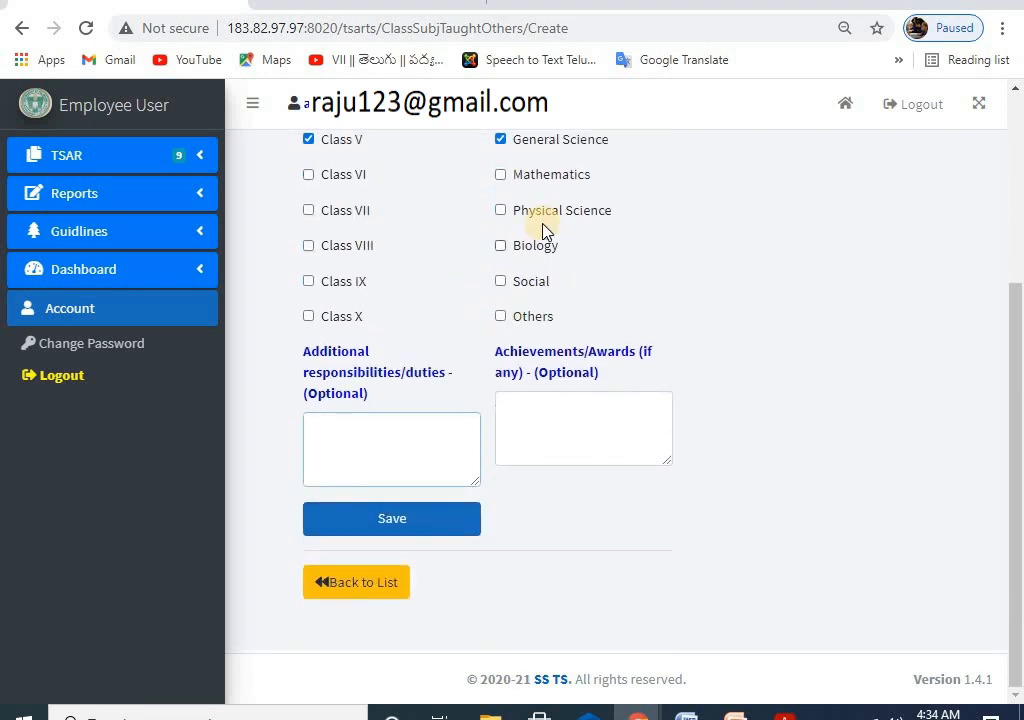
{"action": "scroll", "coordinate": [520, 270], "scroll_direction": "up", "scroll_amount": 3}
{"action": "scroll", "coordinate": [486, 384], "scroll_direction": "down", "scroll_amount": 3}
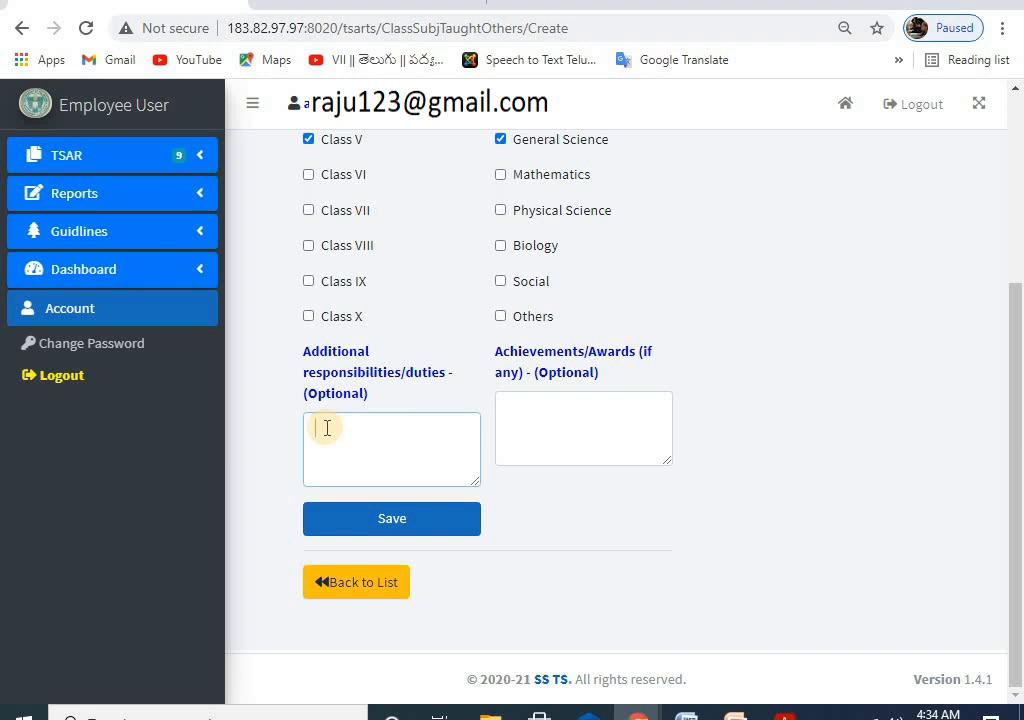
{"action": "left_click", "coordinate": [327, 428]}
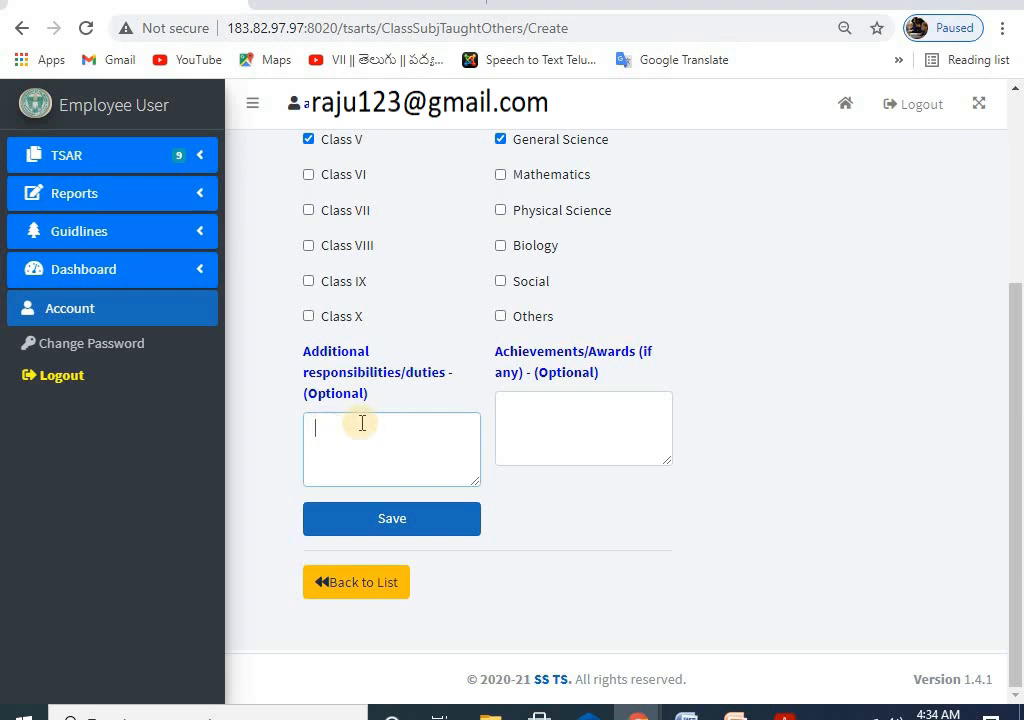
{"action": "scroll", "coordinate": [356, 436], "scroll_direction": "up", "scroll_amount": 1}
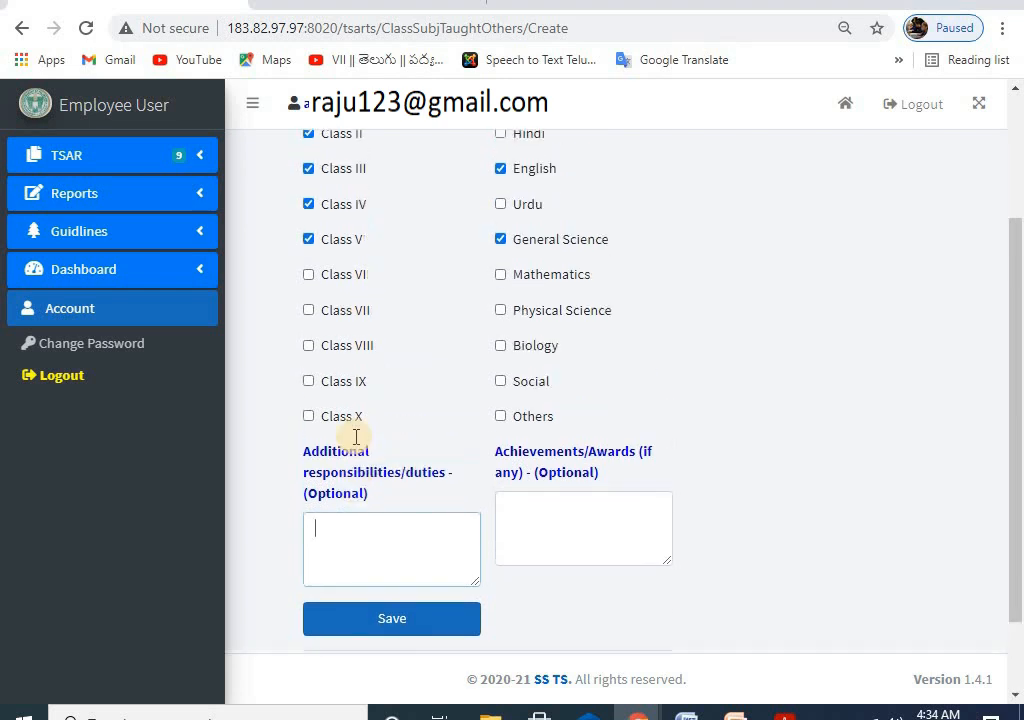
{"action": "scroll", "coordinate": [334, 540], "scroll_direction": "up", "scroll_amount": 1}
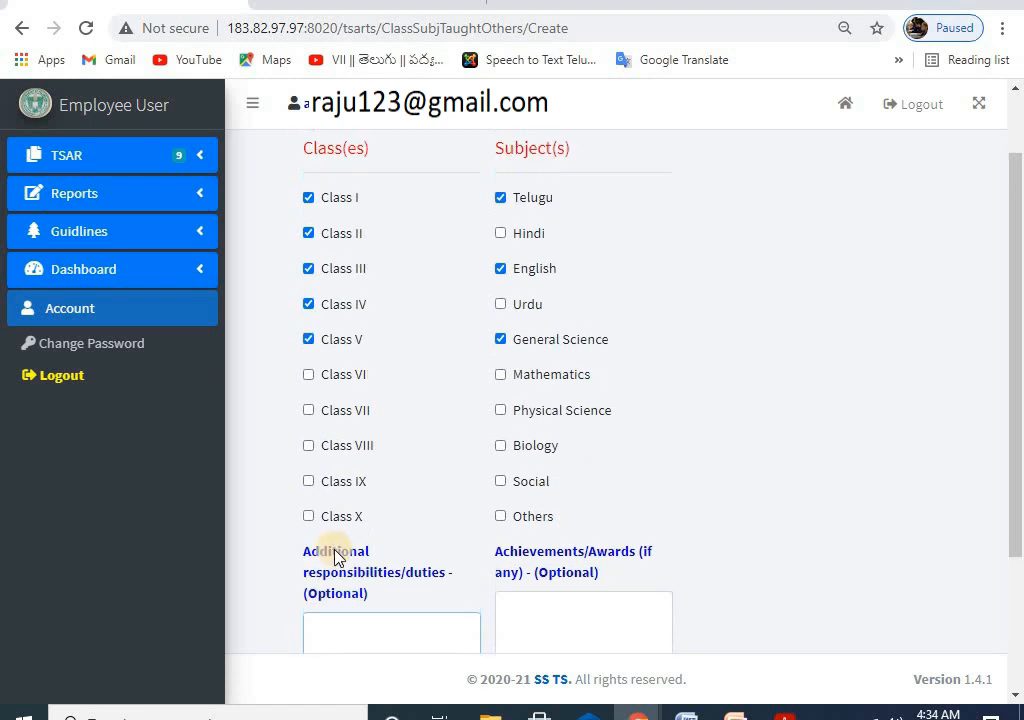
{"action": "scroll", "coordinate": [336, 551], "scroll_direction": "down", "scroll_amount": 3}
{"action": "scroll", "coordinate": [360, 400], "scroll_direction": "up", "scroll_amount": 3}
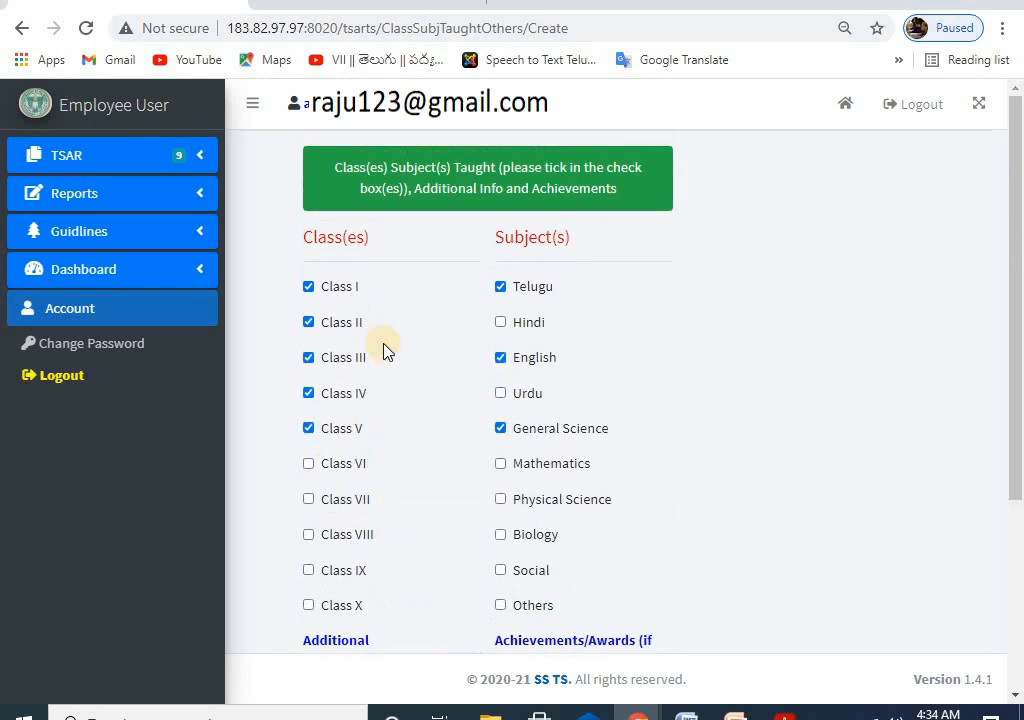
Step: Clear the earlier Class I–V and Telugu, English and General Science ticks
{"action": "left_click", "coordinate": [308, 290]}
{"action": "left_click", "coordinate": [308, 324]}
{"action": "left_click", "coordinate": [308, 393]}
{"action": "left_click", "coordinate": [308, 428]}
{"action": "left_click", "coordinate": [500, 286]}
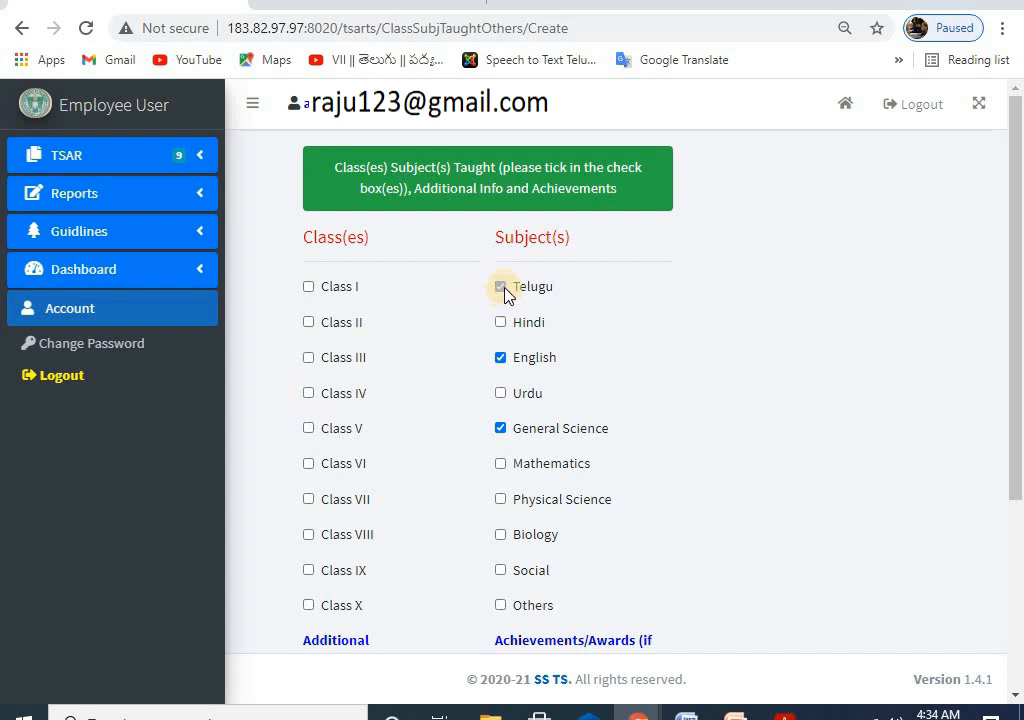
{"action": "left_click", "coordinate": [500, 357]}
{"action": "left_click", "coordinate": [500, 428]}
{"action": "scroll", "coordinate": [445, 390], "scroll_direction": "down", "scroll_amount": 2}
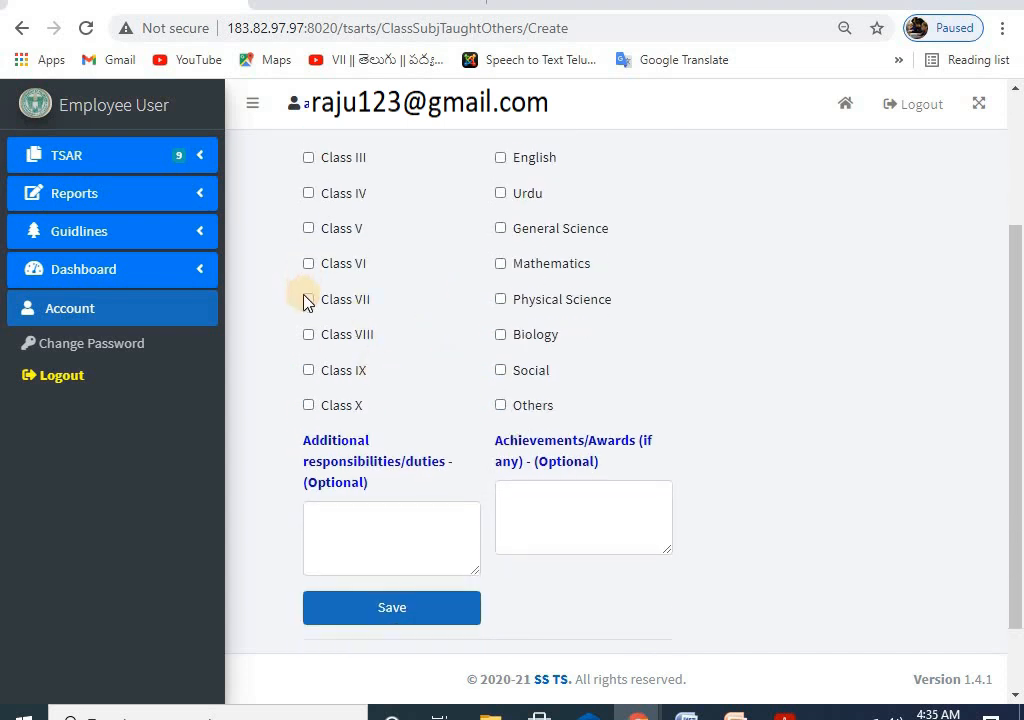
Step: Tick Classes VI through X and the Social subject
{"action": "left_click", "coordinate": [308, 264]}
{"action": "left_click", "coordinate": [309, 299]}
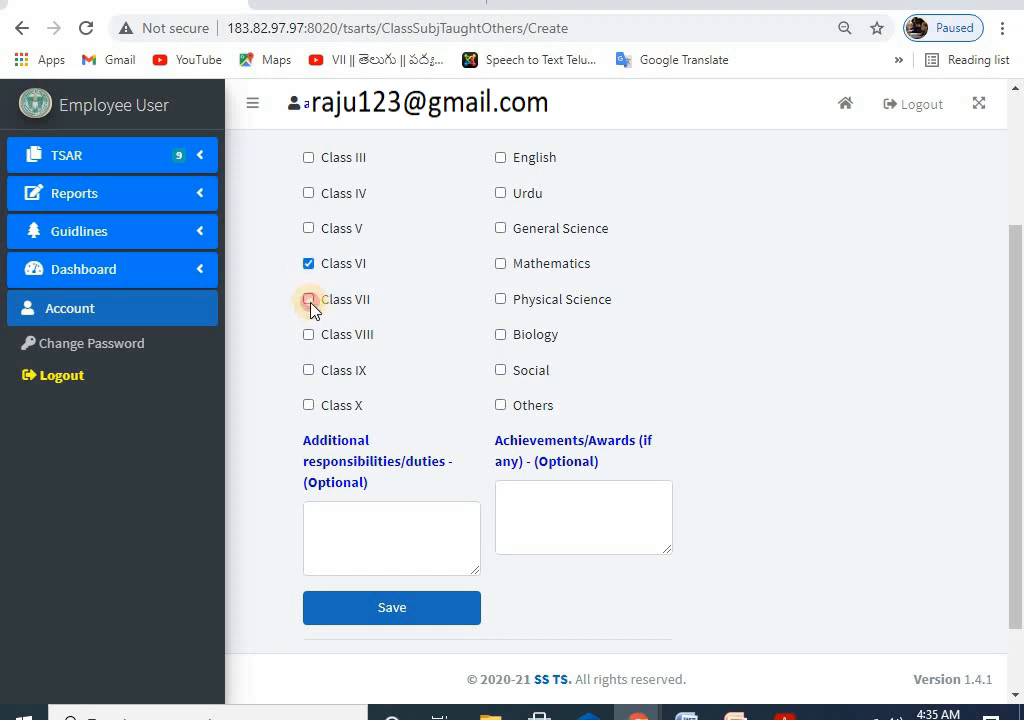
{"action": "left_click", "coordinate": [308, 335]}
{"action": "left_click", "coordinate": [308, 370]}
{"action": "left_click", "coordinate": [308, 405]}
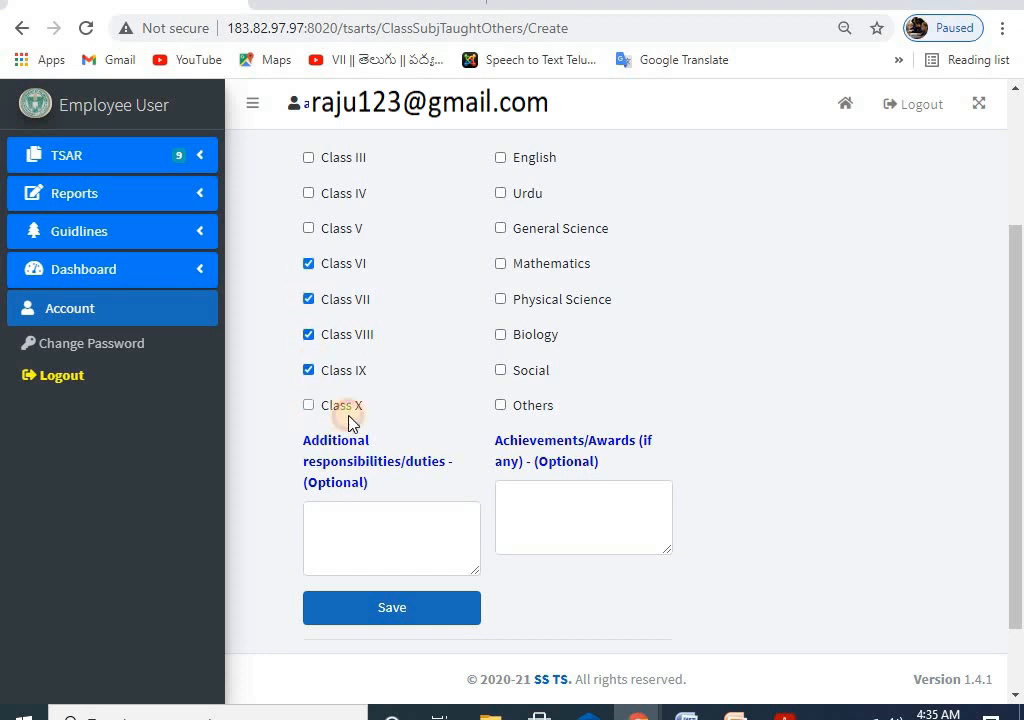
{"action": "left_click", "coordinate": [501, 371]}
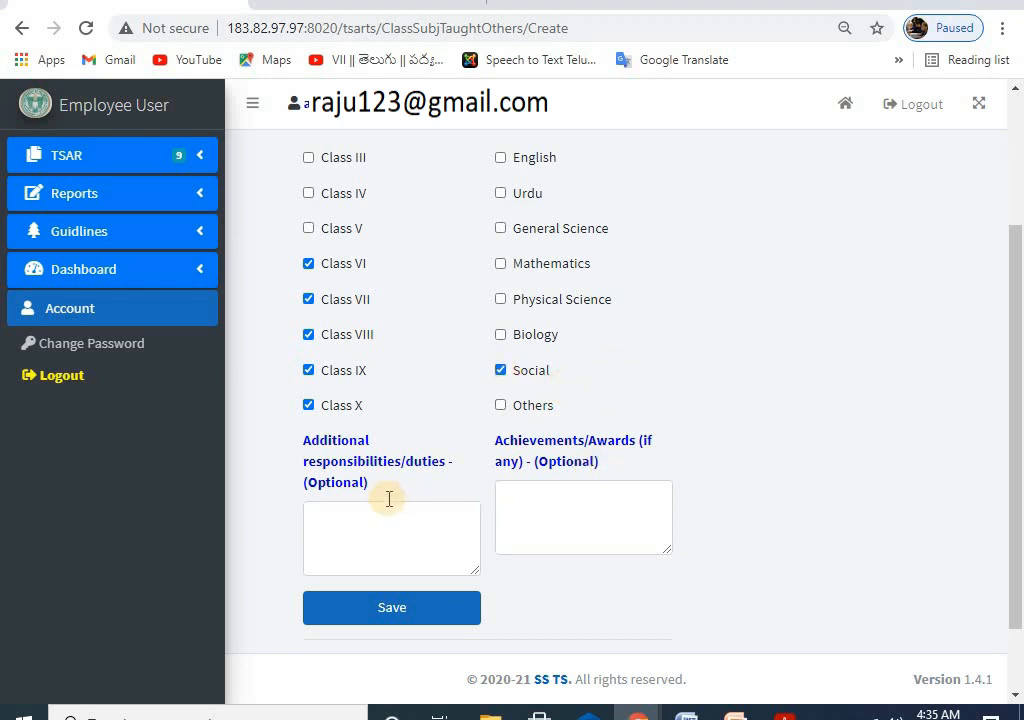
Step: Visit the duties and achievements fields, then replace Social with Mathematics as a subject
{"action": "left_click", "coordinate": [332, 507]}
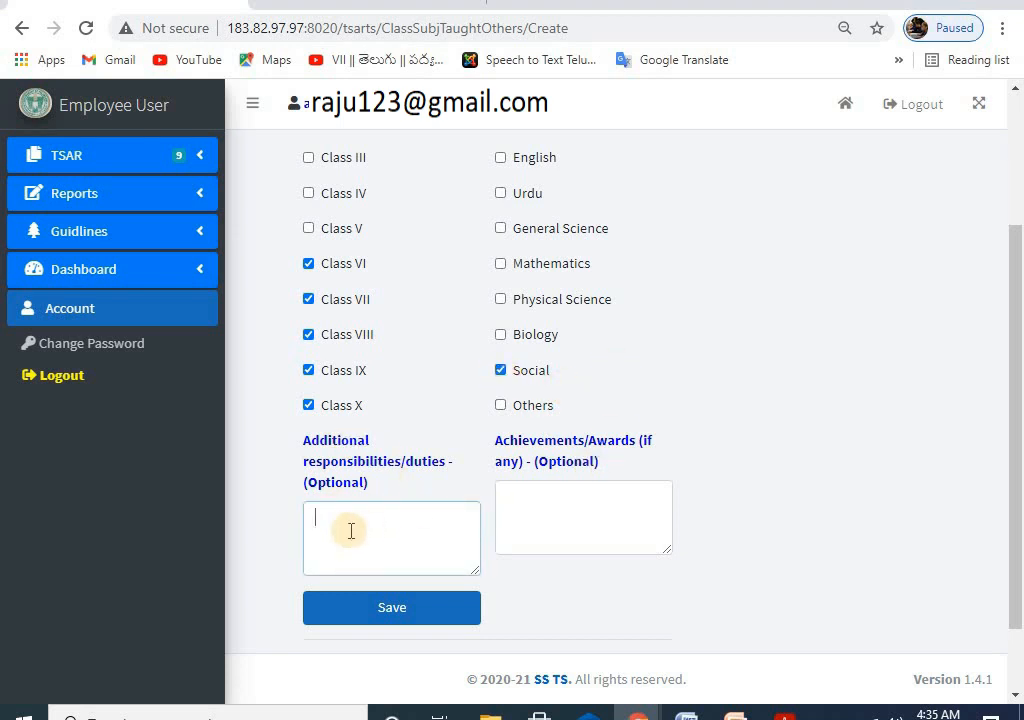
{"action": "left_click", "coordinate": [548, 503]}
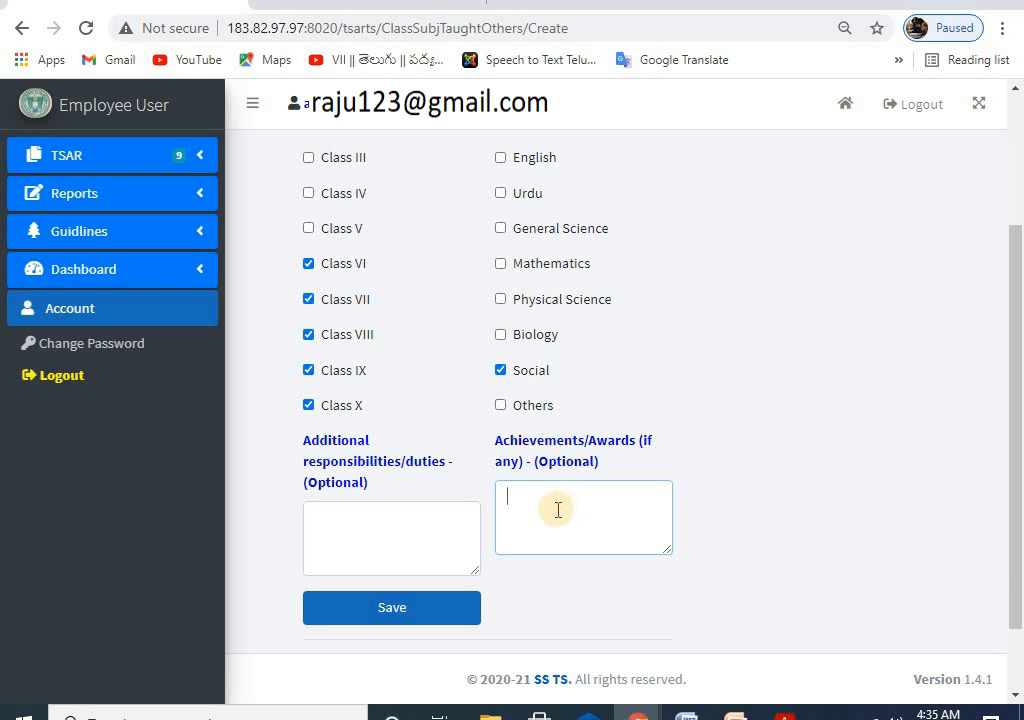
{"action": "scroll", "coordinate": [544, 498], "scroll_direction": "up", "scroll_amount": 2}
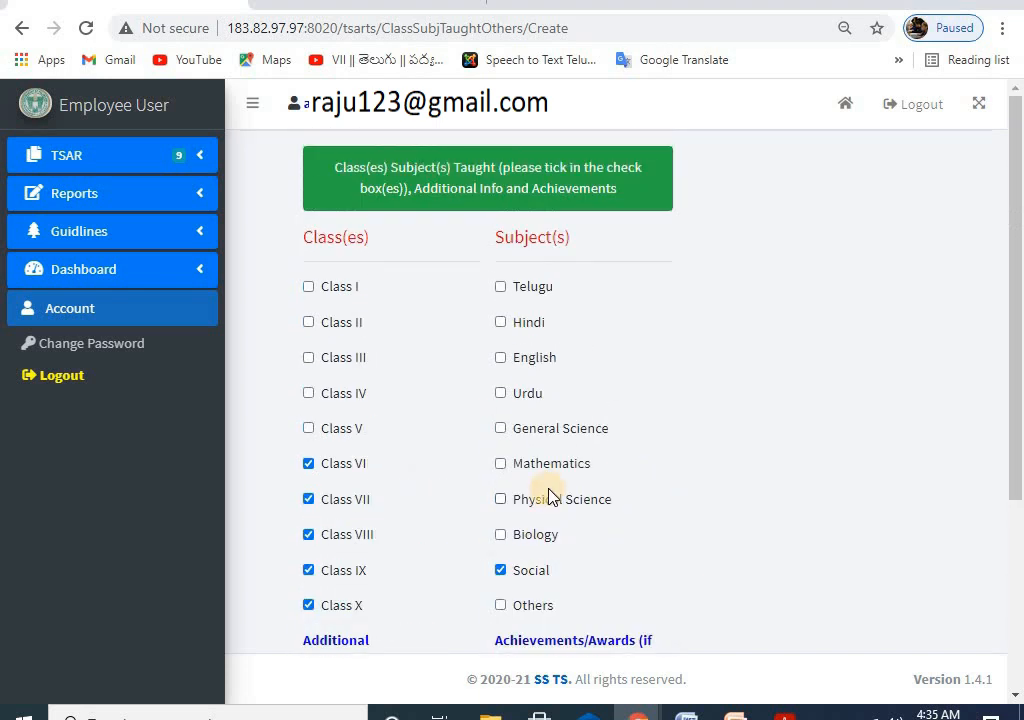
{"action": "scroll", "coordinate": [500, 490], "scroll_direction": "down", "scroll_amount": 1}
{"action": "left_click", "coordinate": [501, 470]}
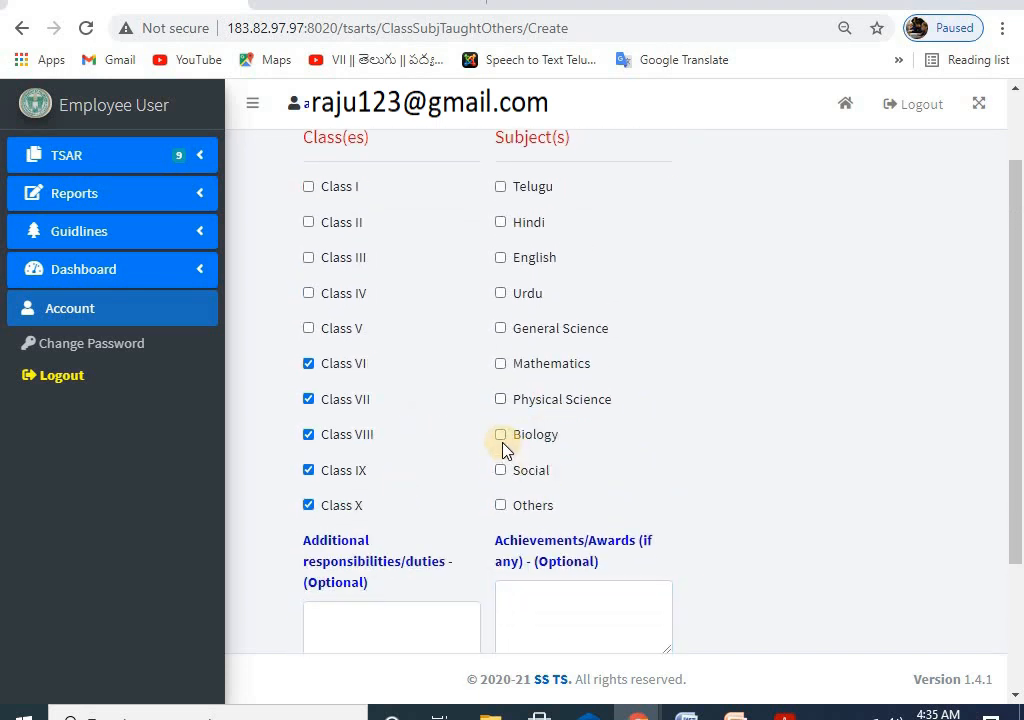
{"action": "left_click", "coordinate": [501, 437]}
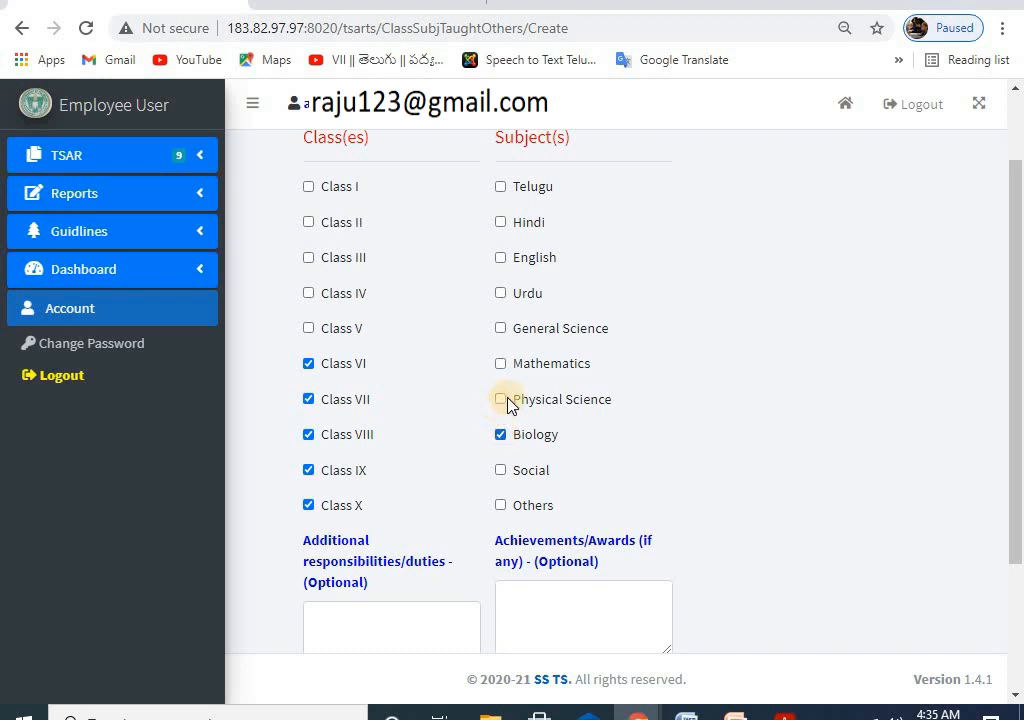
{"action": "left_click", "coordinate": [501, 437]}
{"action": "left_click", "coordinate": [545, 403]}
{"action": "left_click", "coordinate": [502, 365]}
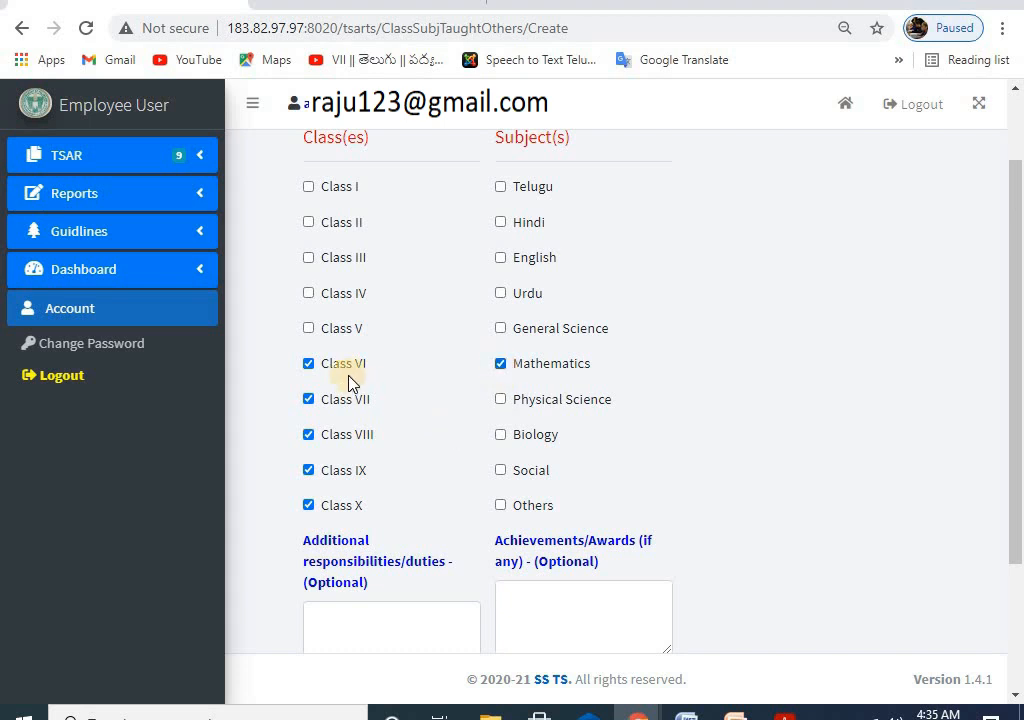
Step: Drop Class VIII, add Physical Science, and settle on Classes VI, VII, IX and X
{"action": "left_click", "coordinate": [309, 364]}
{"action": "left_click", "coordinate": [309, 434]}
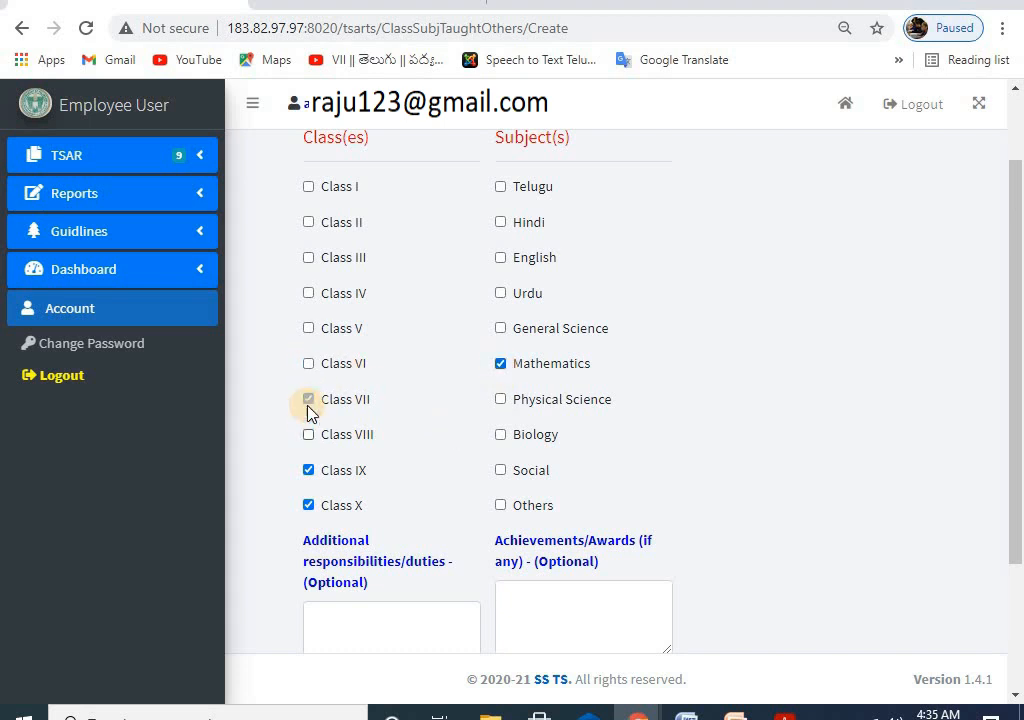
{"action": "left_click", "coordinate": [309, 399]}
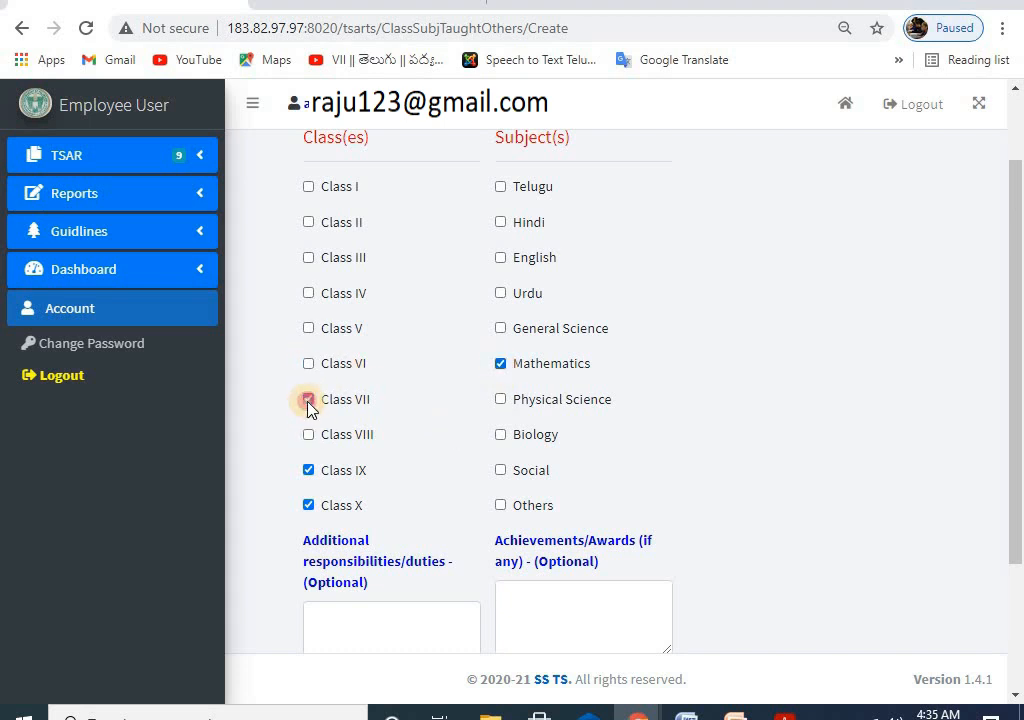
{"action": "left_click", "coordinate": [500, 399]}
{"action": "left_click", "coordinate": [309, 364]}
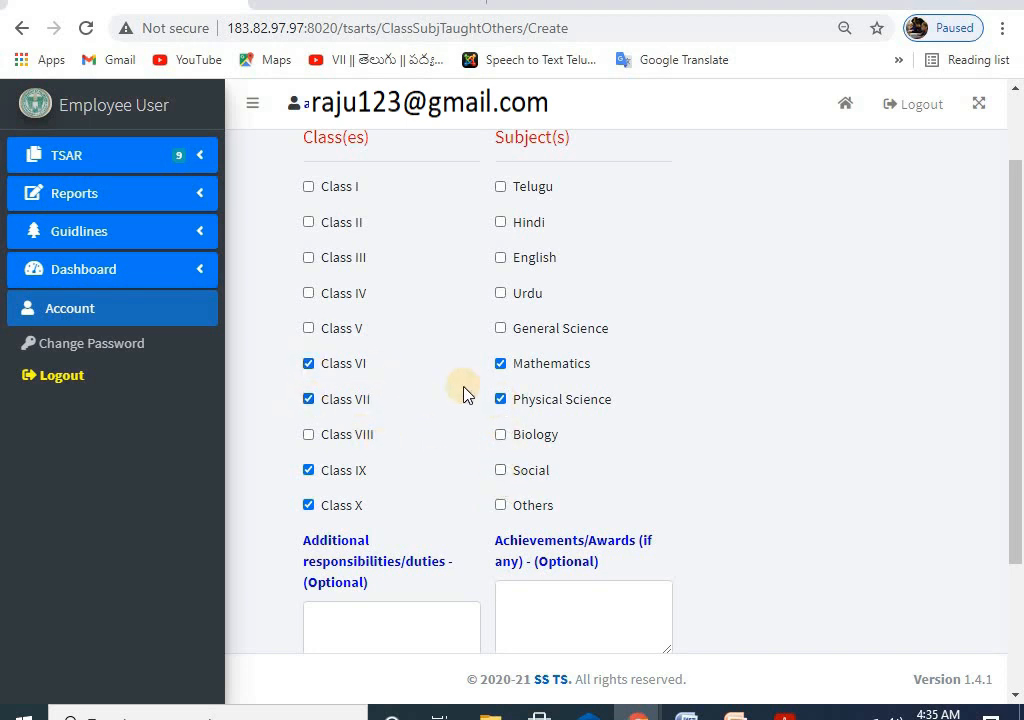
{"action": "scroll", "coordinate": [510, 390], "scroll_direction": "up", "scroll_amount": 1}
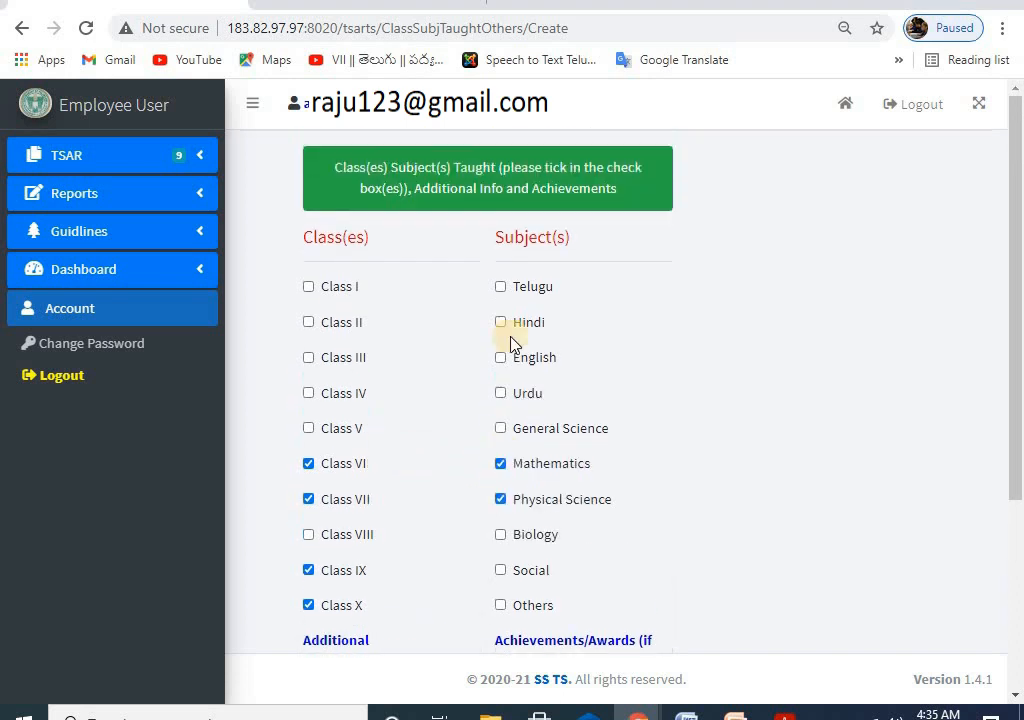
{"action": "scroll", "coordinate": [523, 414], "scroll_direction": "down", "scroll_amount": 1}
{"action": "scroll", "coordinate": [450, 385], "scroll_direction": "up", "scroll_amount": 1}
Step: Enter 'FGFJHFH' as additional duties and 'District LEVEL' as the achievement, then save
{"action": "scroll", "coordinate": [375, 300], "scroll_direction": "up", "scroll_amount": 1}
{"action": "scroll", "coordinate": [440, 400], "scroll_direction": "down", "scroll_amount": 3}
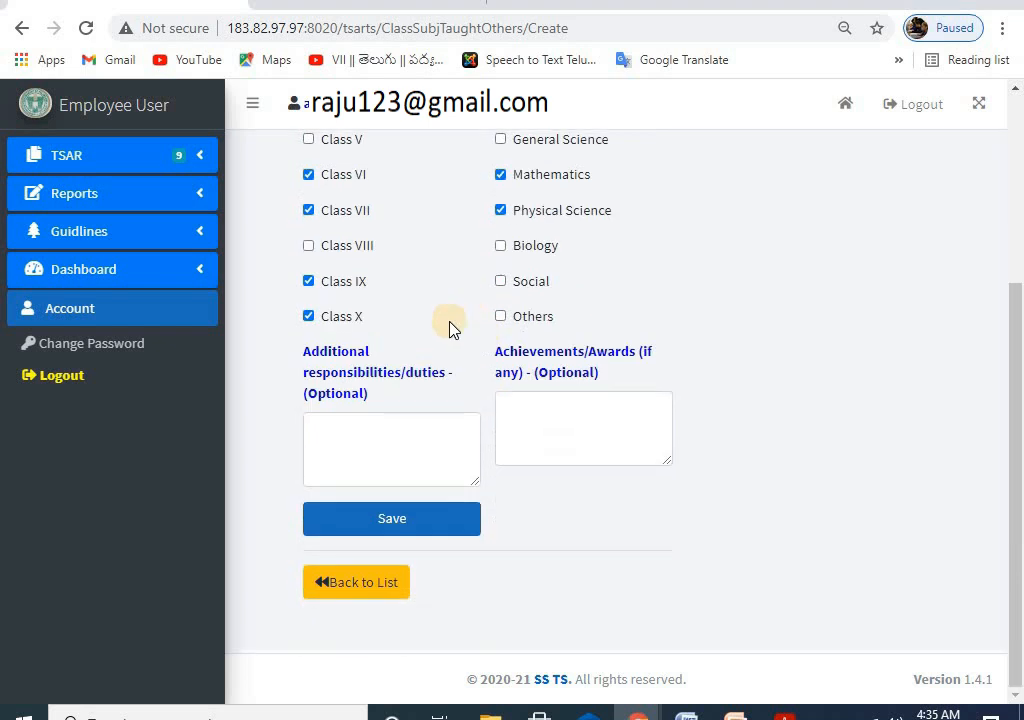
{"action": "scroll", "coordinate": [470, 350], "scroll_direction": "up", "scroll_amount": 3}
{"action": "scroll", "coordinate": [408, 413], "scroll_direction": "down", "scroll_amount": 3}
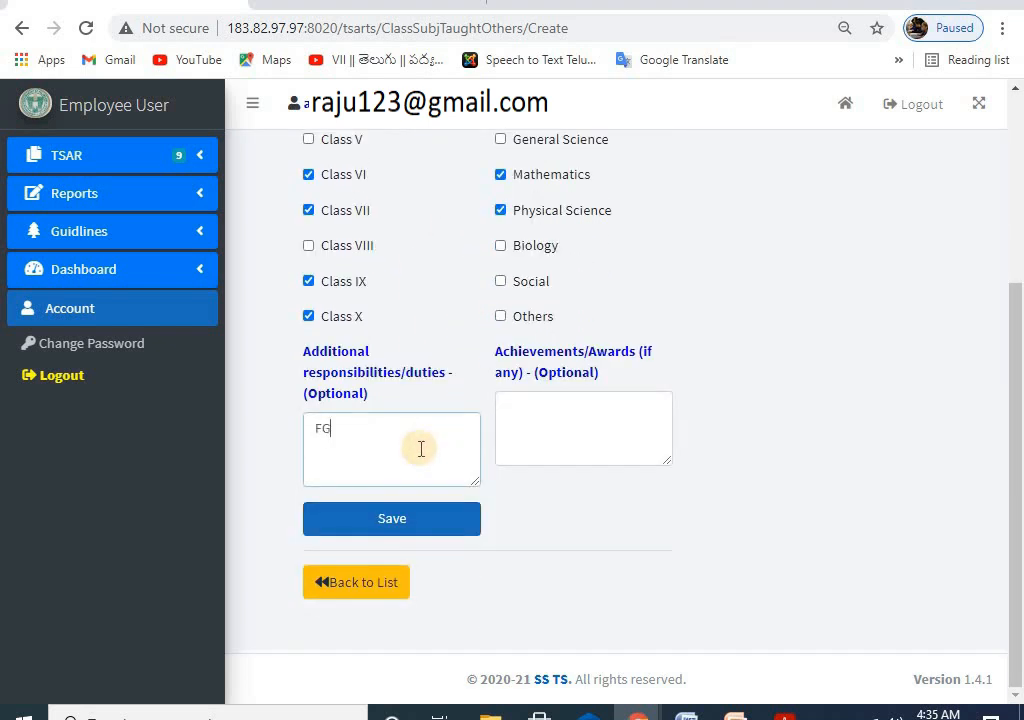
{"action": "left_click", "coordinate": [547, 418]}
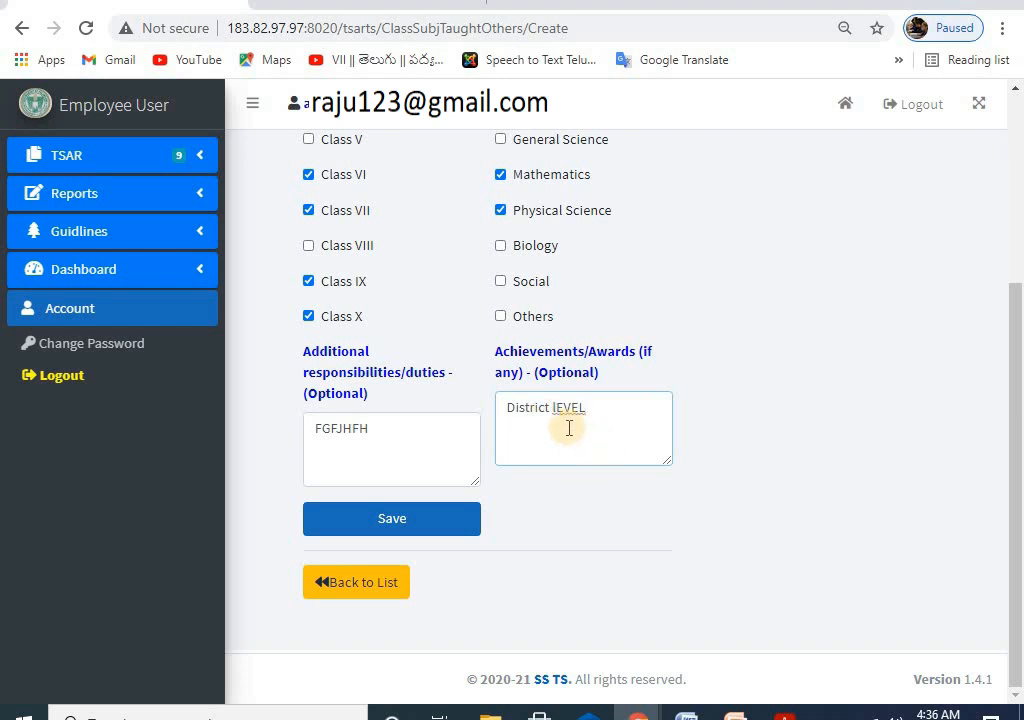
{"action": "left_click", "coordinate": [391, 517]}
{"action": "left_click", "coordinate": [554, 408]}
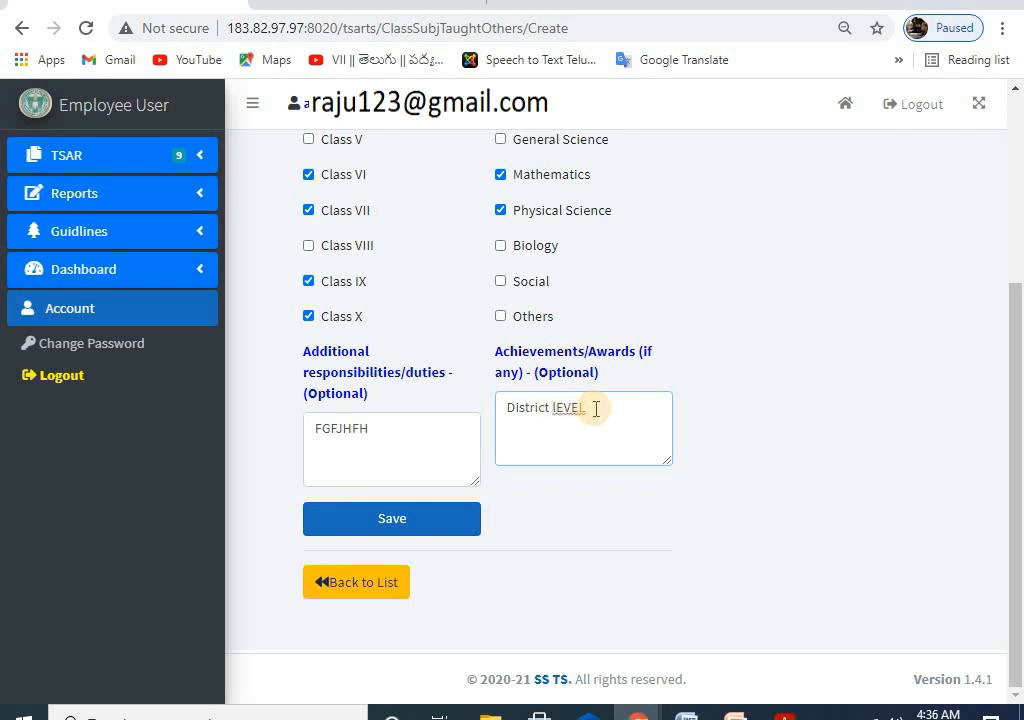
{"action": "left_click", "coordinate": [387, 520]}
Step: Confirm the save alert and review the saved Class/Subject Taught table
{"action": "left_click", "coordinate": [606, 139]}
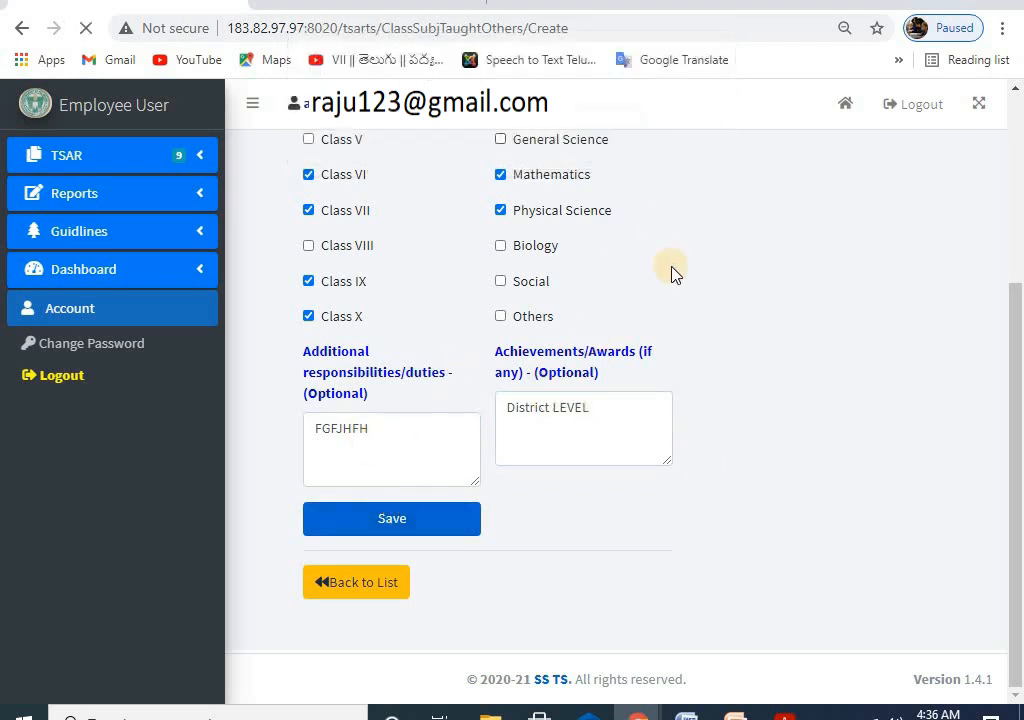
{"action": "scroll", "coordinate": [716, 370], "scroll_direction": "down", "scroll_amount": 3}
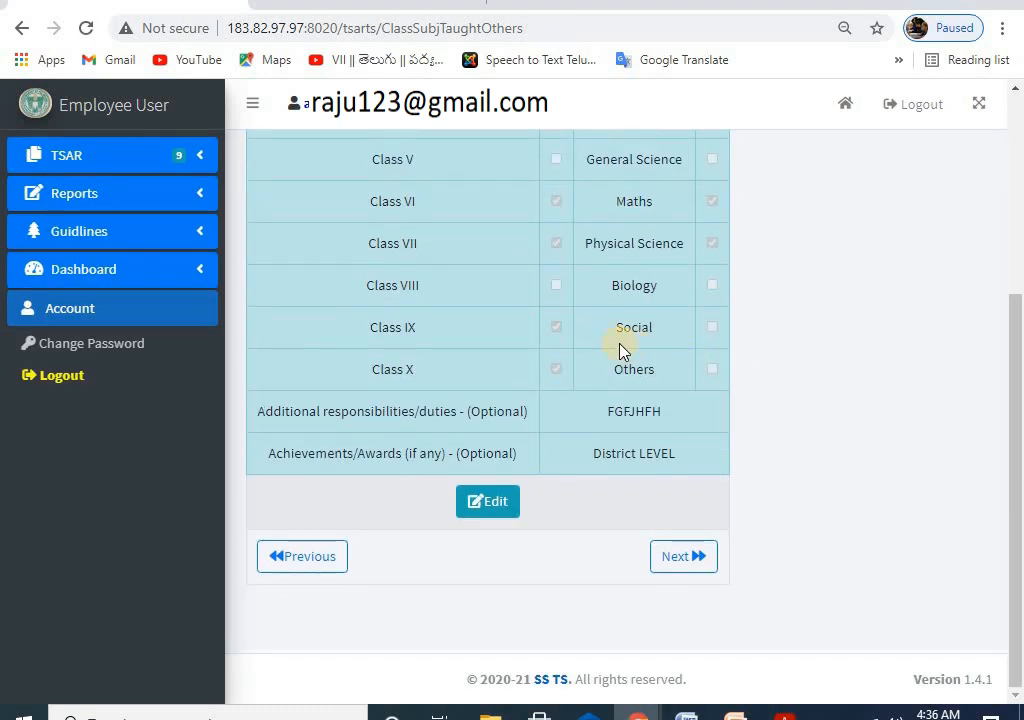
{"action": "scroll", "coordinate": [620, 350], "scroll_direction": "up", "scroll_amount": 1}
{"action": "scroll", "coordinate": [620, 350], "scroll_direction": "down", "scroll_amount": 1}
{"action": "scroll", "coordinate": [620, 350], "scroll_direction": "up", "scroll_amount": 3}
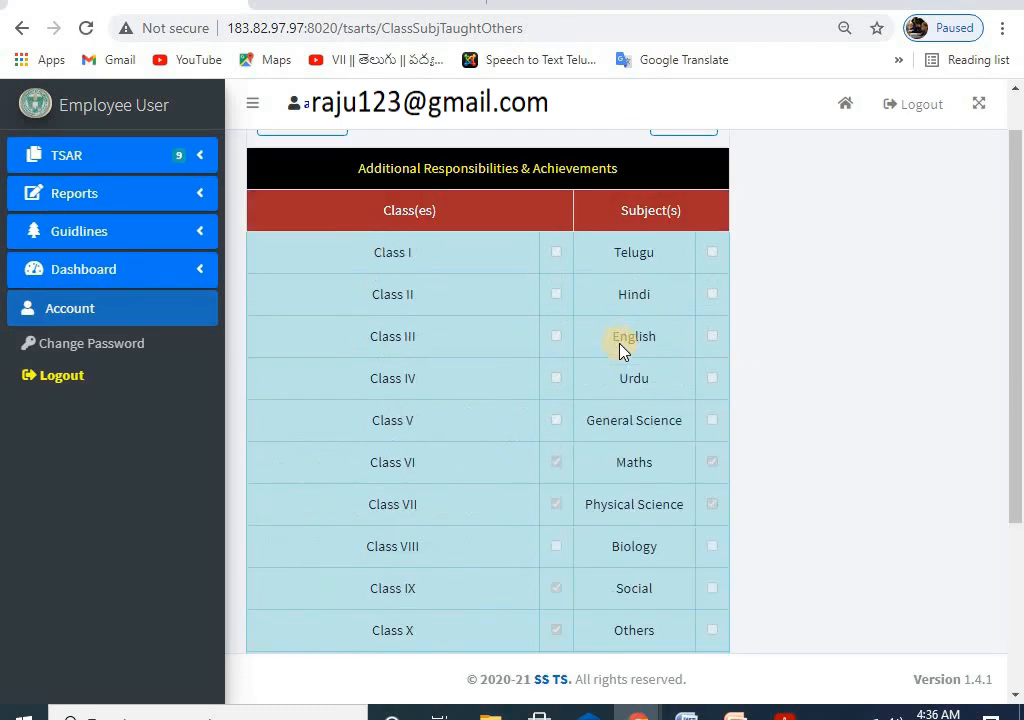
{"action": "scroll", "coordinate": [620, 349], "scroll_direction": "up", "scroll_amount": 1}
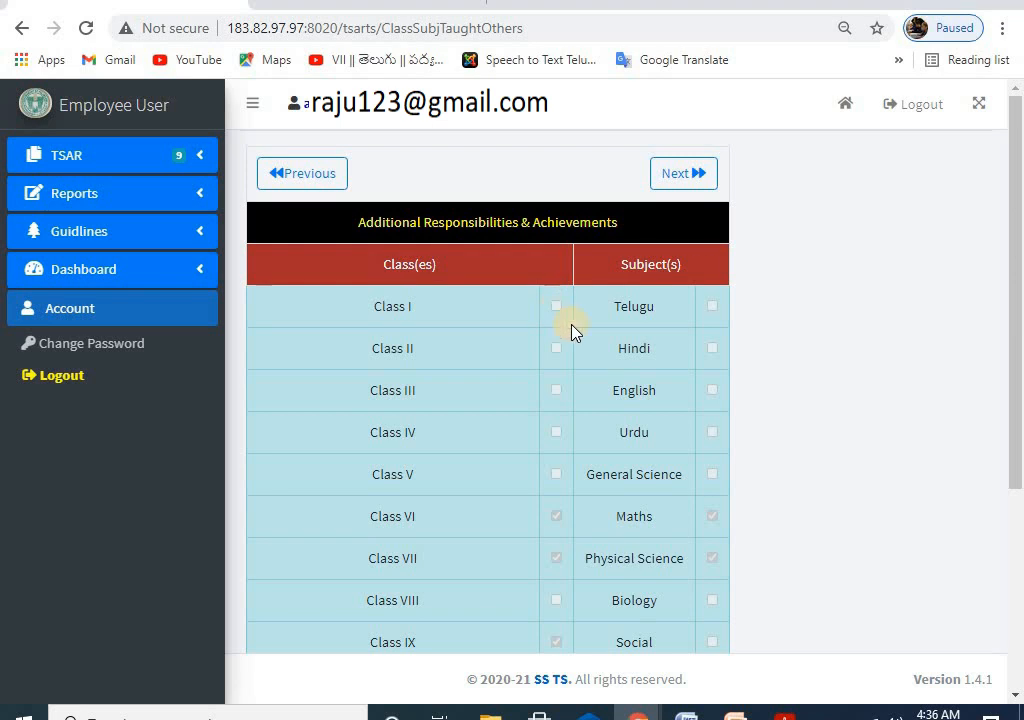
{"action": "scroll", "coordinate": [580, 331], "scroll_direction": "down", "scroll_amount": 3}
{"action": "scroll", "coordinate": [583, 334], "scroll_direction": "up", "scroll_amount": 1}
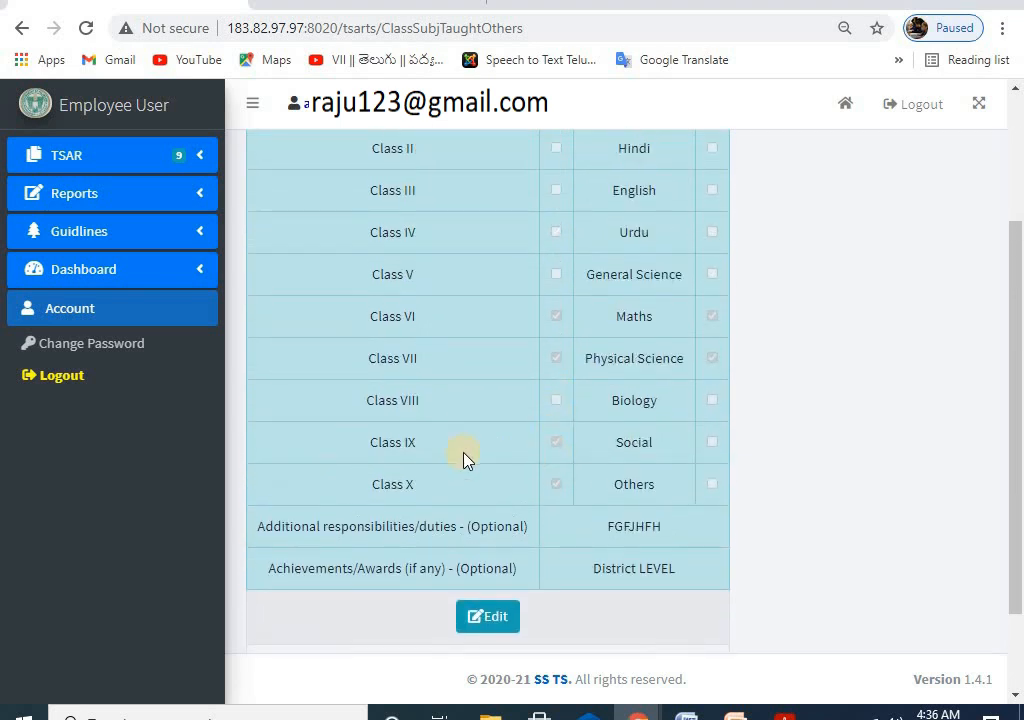
{"action": "scroll", "coordinate": [568, 389], "scroll_direction": "down", "scroll_amount": 1}
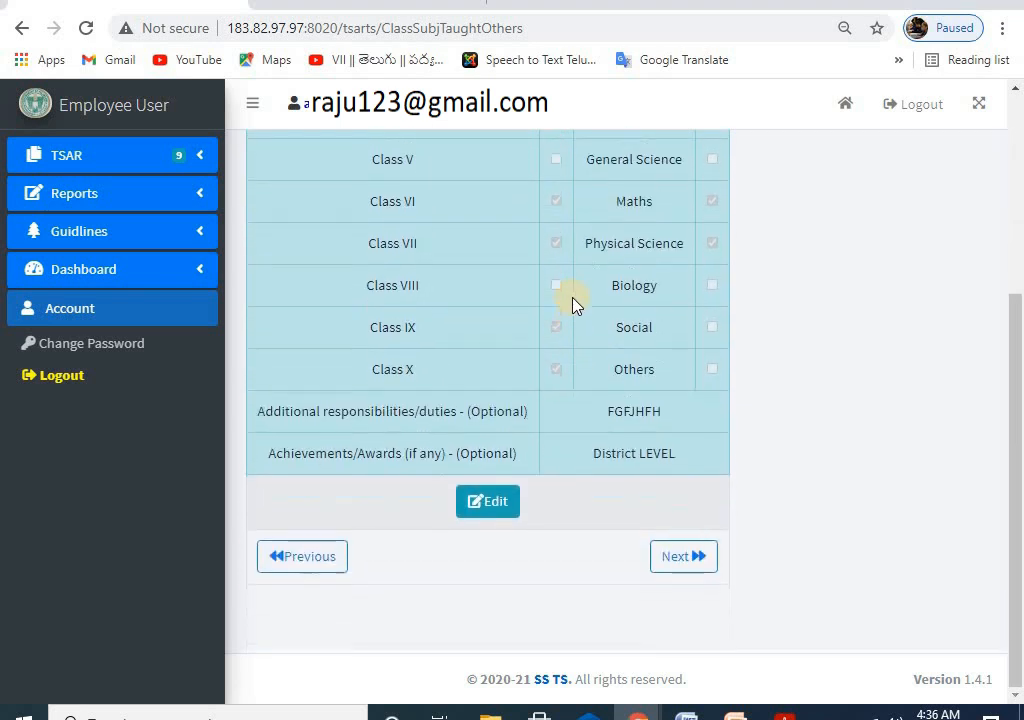
{"action": "scroll", "coordinate": [572, 332], "scroll_direction": "up", "scroll_amount": 2}
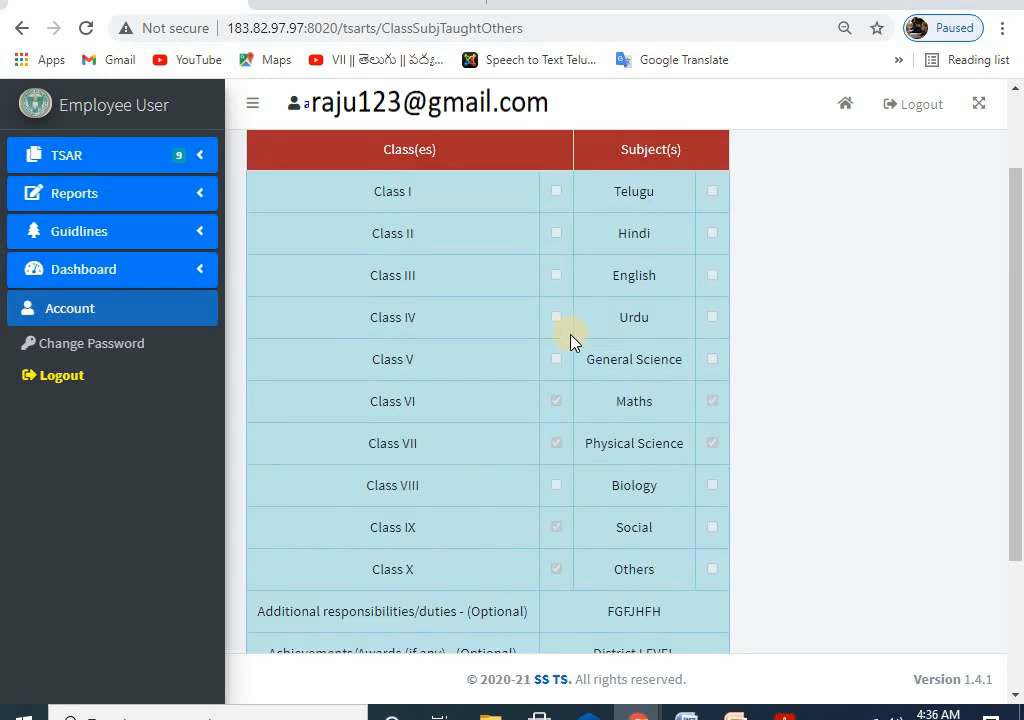
{"action": "scroll", "coordinate": [571, 343], "scroll_direction": "down", "scroll_amount": 2}
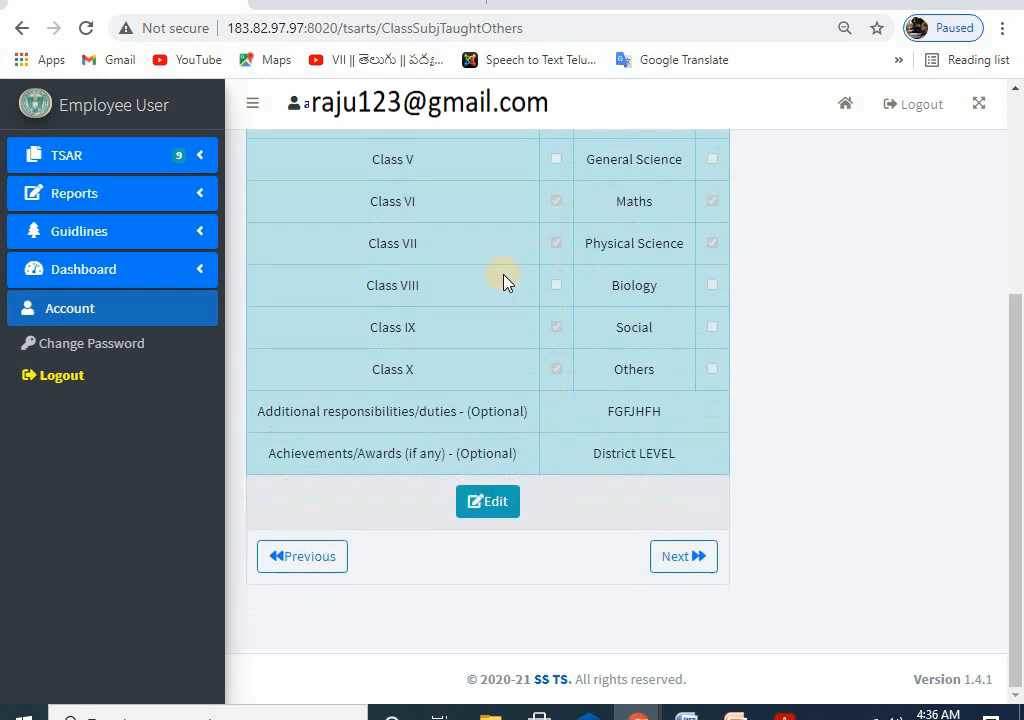
Step: Reopen the saved record, then go to the Teacher's Performance section of TSAR
{"action": "left_click", "coordinate": [487, 503]}
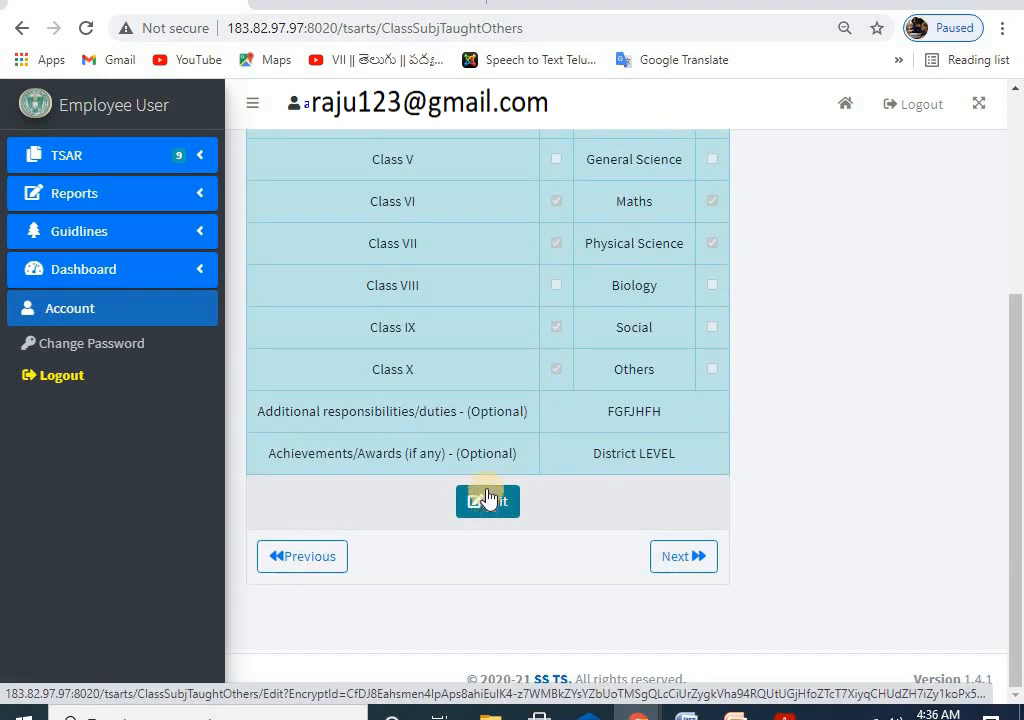
{"action": "scroll", "coordinate": [550, 320], "scroll_direction": "down", "scroll_amount": 3}
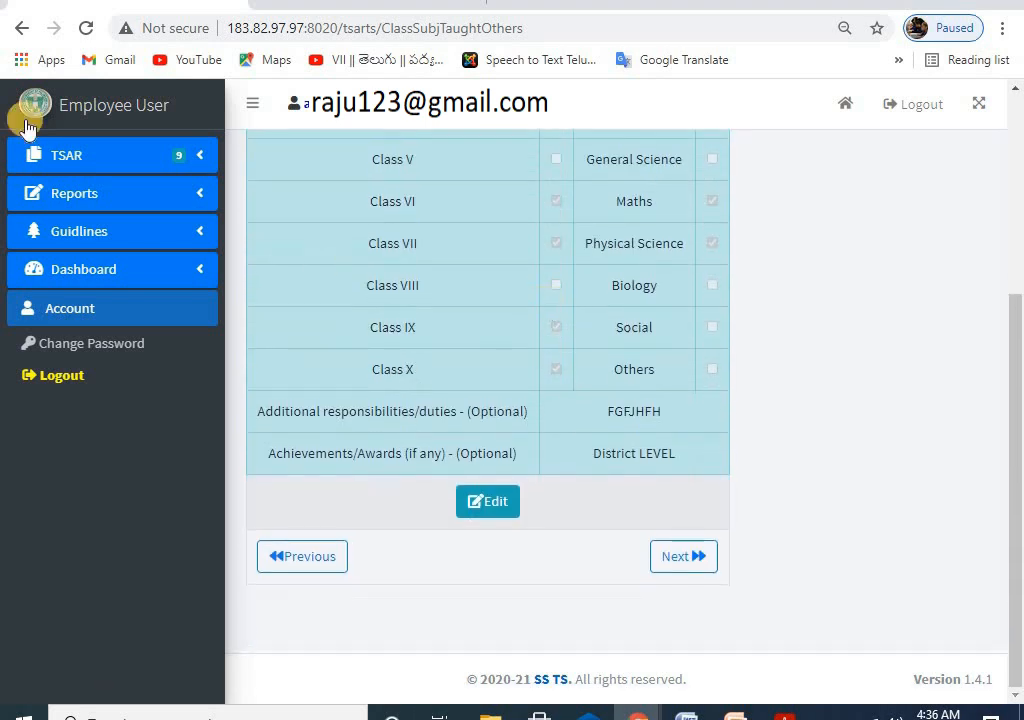
{"action": "left_click", "coordinate": [80, 155]}
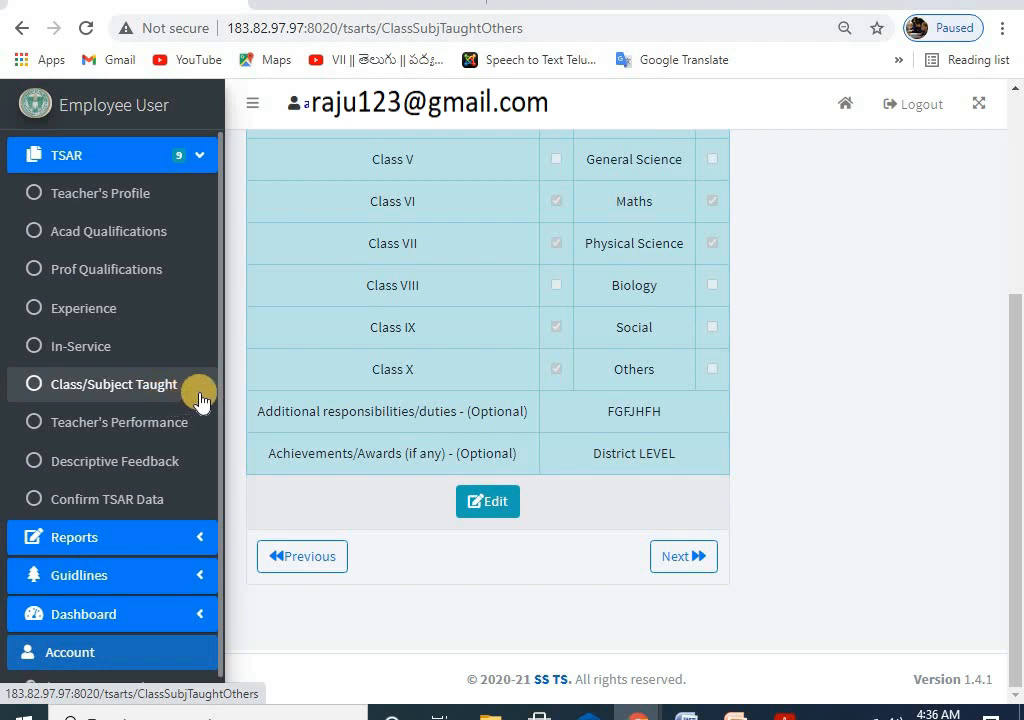
{"action": "left_click", "coordinate": [120, 425]}
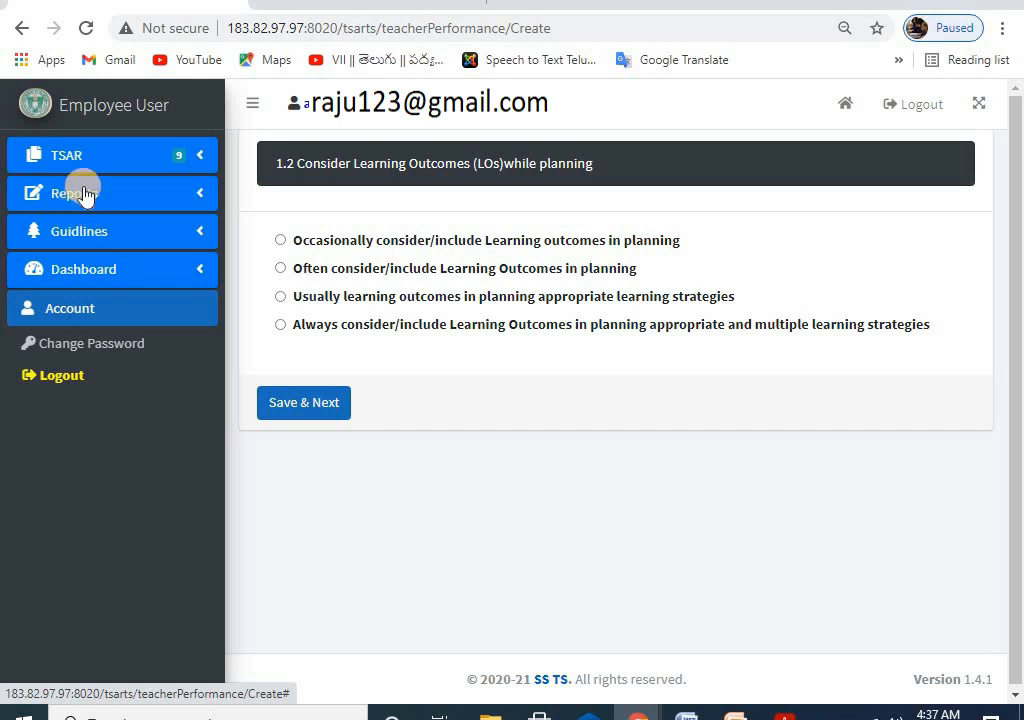
Step: Answer question 1.2 with 'Always', save and continue, then bring up the TSAR Final.20.02.pdf rubric
{"action": "left_click", "coordinate": [280, 325]}
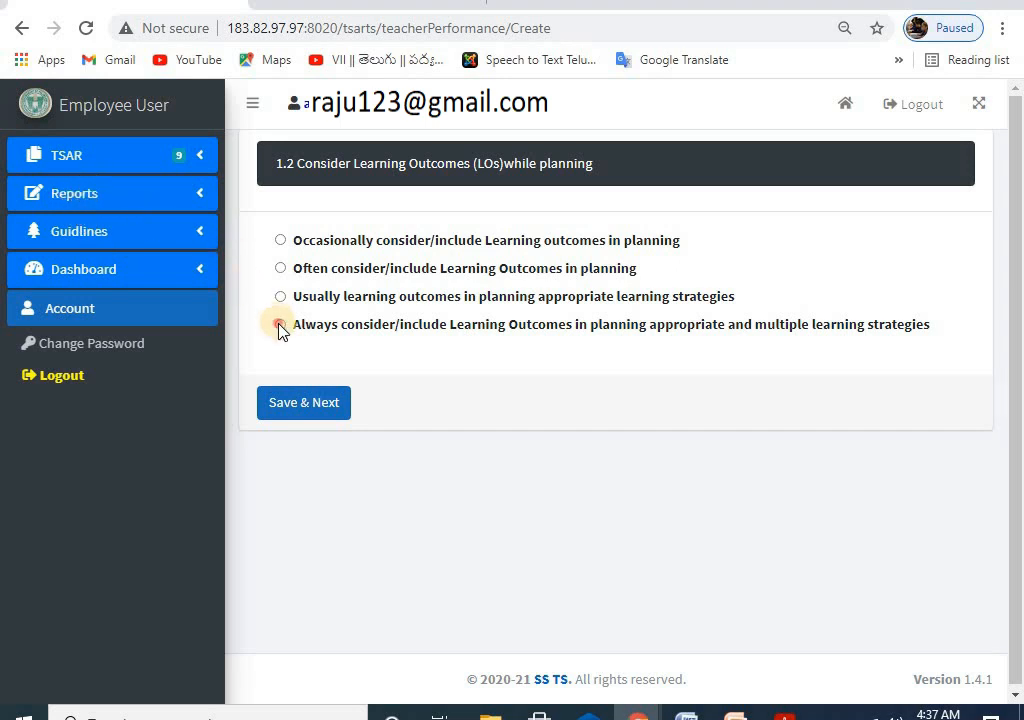
{"action": "left_click", "coordinate": [305, 403]}
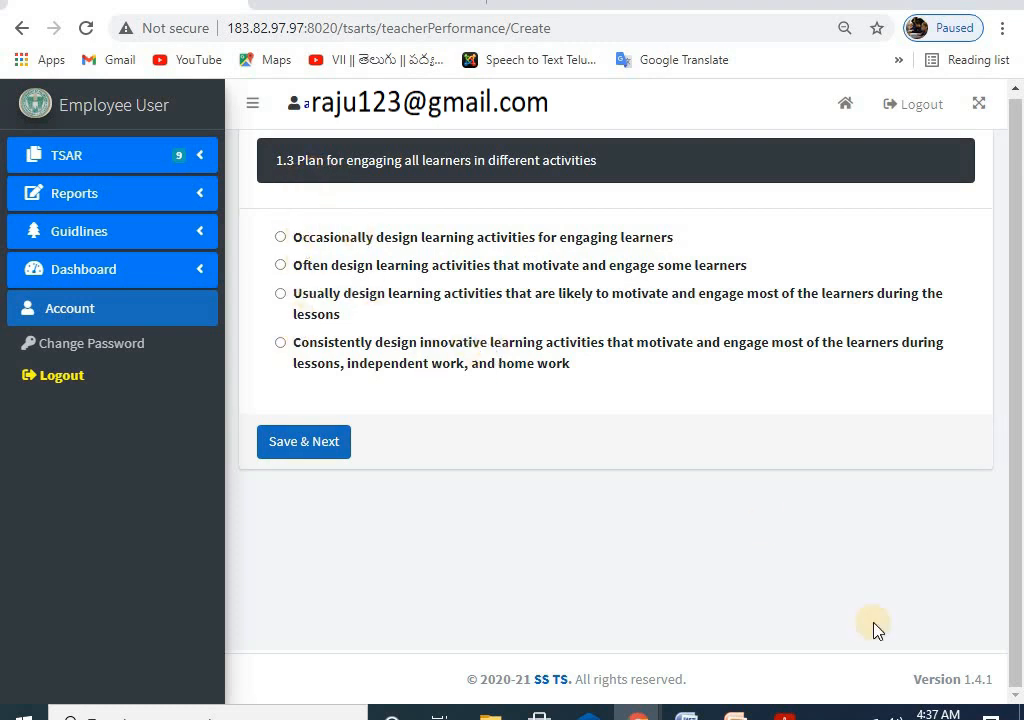
{"action": "left_click", "coordinate": [784, 714]}
Step: Scroll TSAR Final.20.02.pdf to the PS 1 rubric table on page 17
{"action": "scroll", "coordinate": [422, 350], "scroll_direction": "down", "scroll_amount": 12}
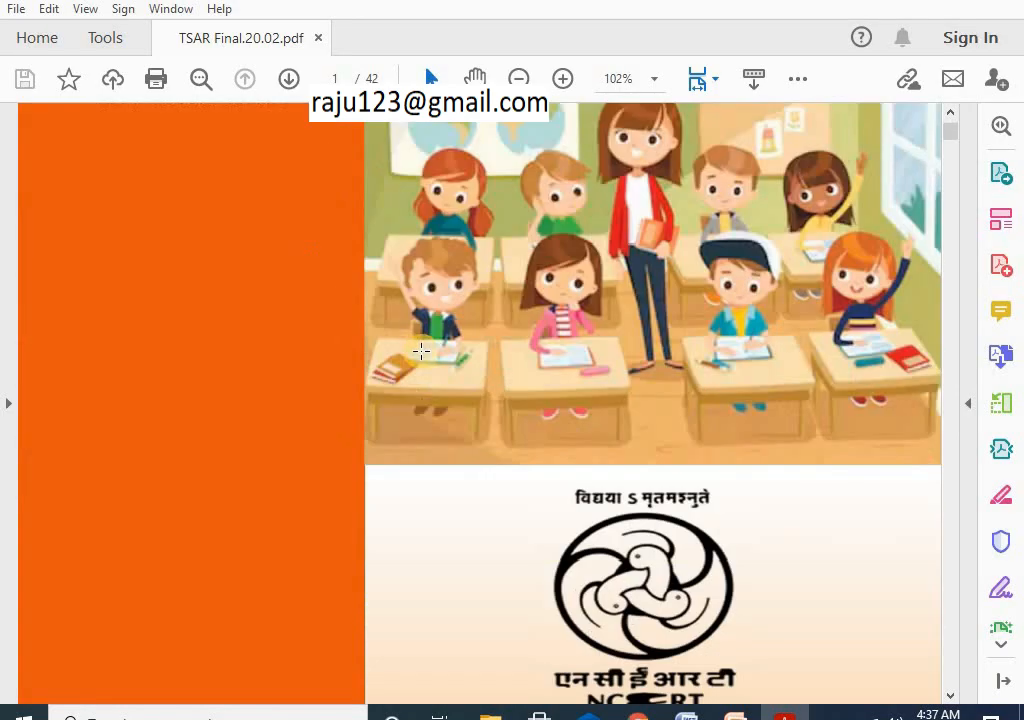
{"action": "scroll", "coordinate": [459, 371], "scroll_direction": "down", "scroll_amount": 10}
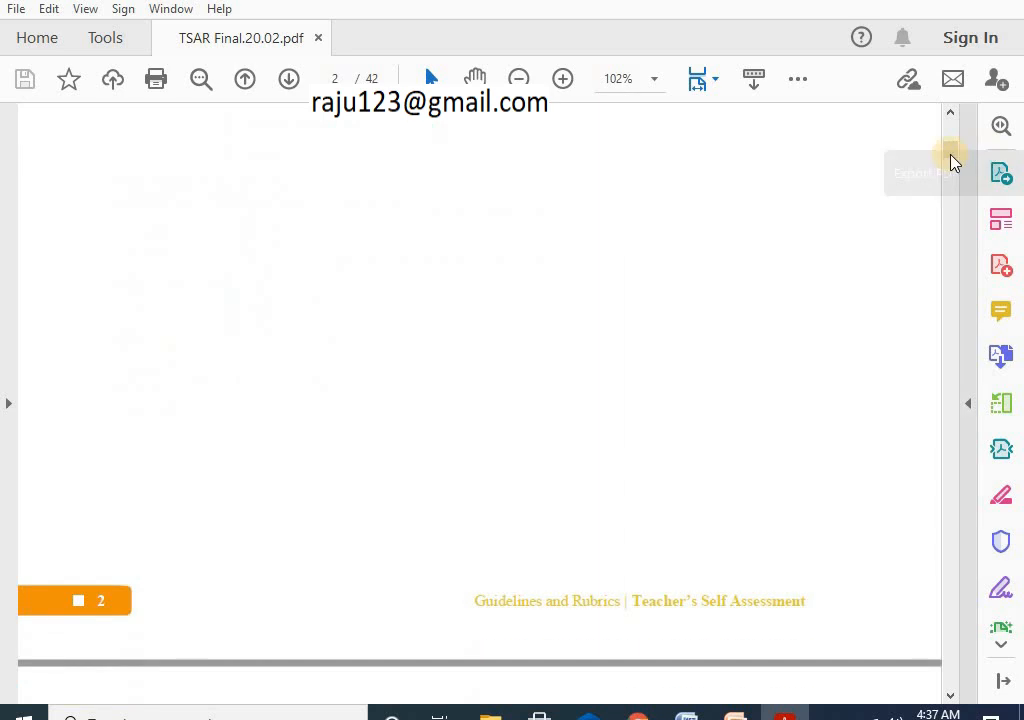
{"action": "left_click_drag", "start_coordinate": [951, 151], "coordinate": [951, 342]}
{"action": "scroll", "coordinate": [464, 311], "scroll_direction": "up", "scroll_amount": 3}
{"action": "scroll", "coordinate": [464, 311], "scroll_direction": "up", "scroll_amount": 3}
{"action": "scroll", "coordinate": [432, 300], "scroll_direction": "up", "scroll_amount": 4}
{"action": "scroll", "coordinate": [432, 300], "scroll_direction": "up", "scroll_amount": 10}
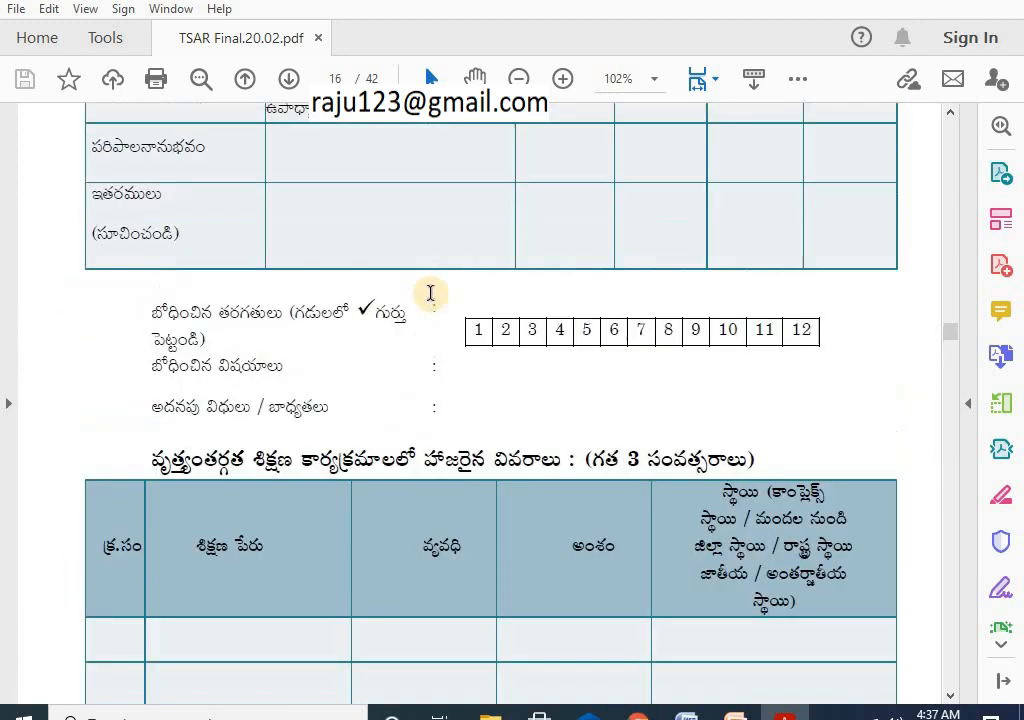
{"action": "scroll", "coordinate": [448, 340], "scroll_direction": "down", "scroll_amount": 9}
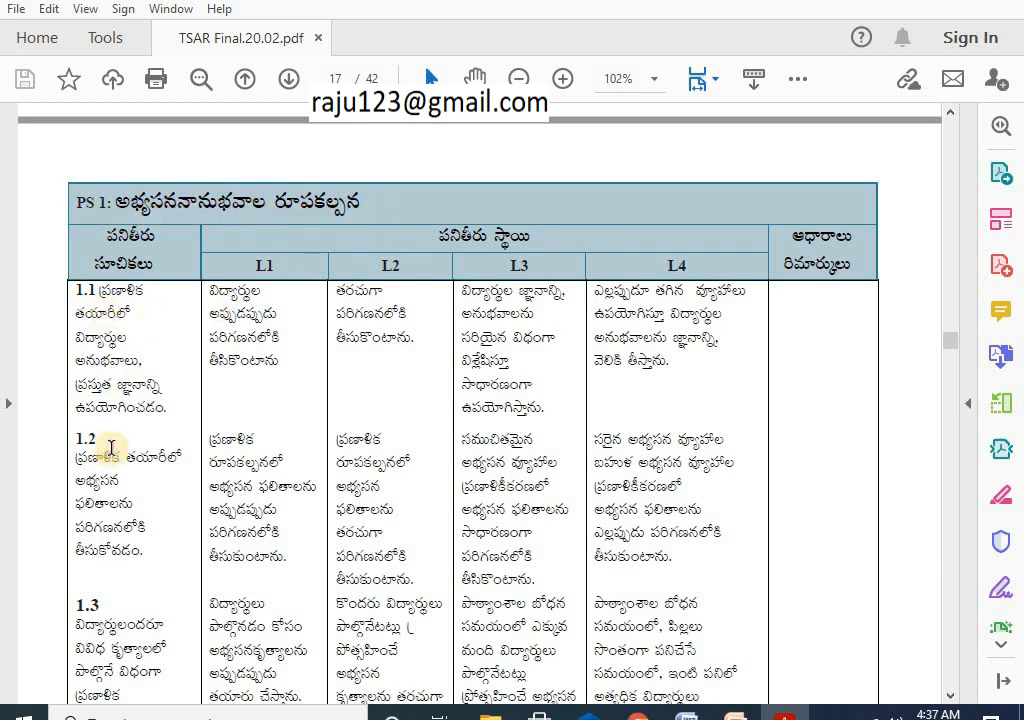
{"action": "scroll", "coordinate": [99, 432], "scroll_direction": "down", "scroll_amount": 3}
{"action": "scroll", "coordinate": [114, 452], "scroll_direction": "down", "scroll_amount": 11}
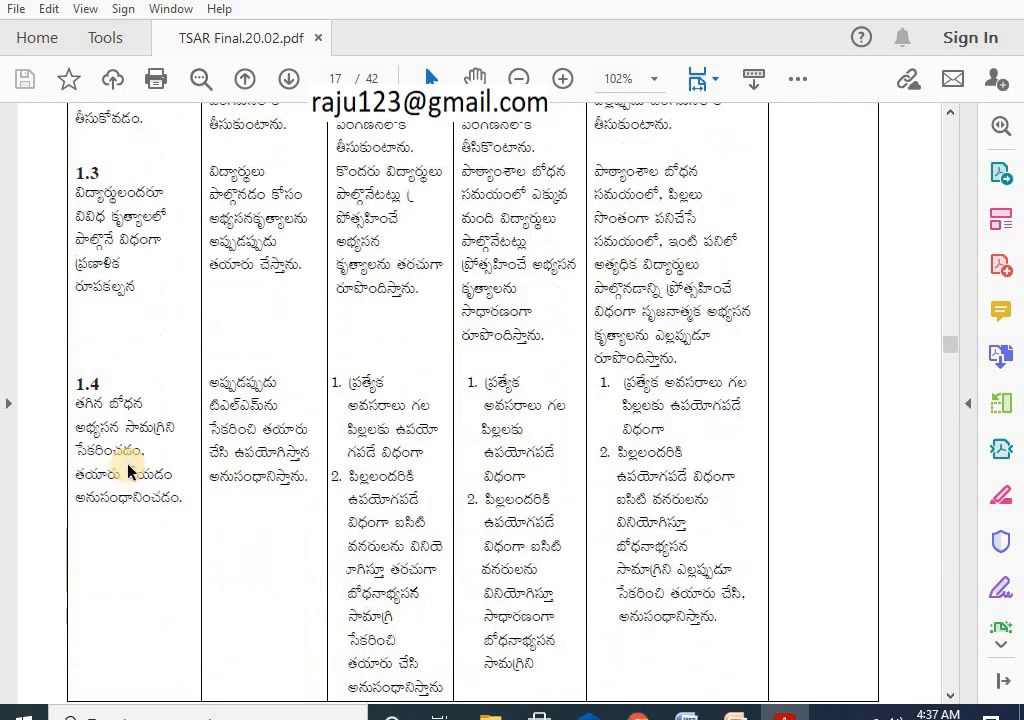
{"action": "scroll", "coordinate": [136, 460], "scroll_direction": "down", "scroll_amount": 16}
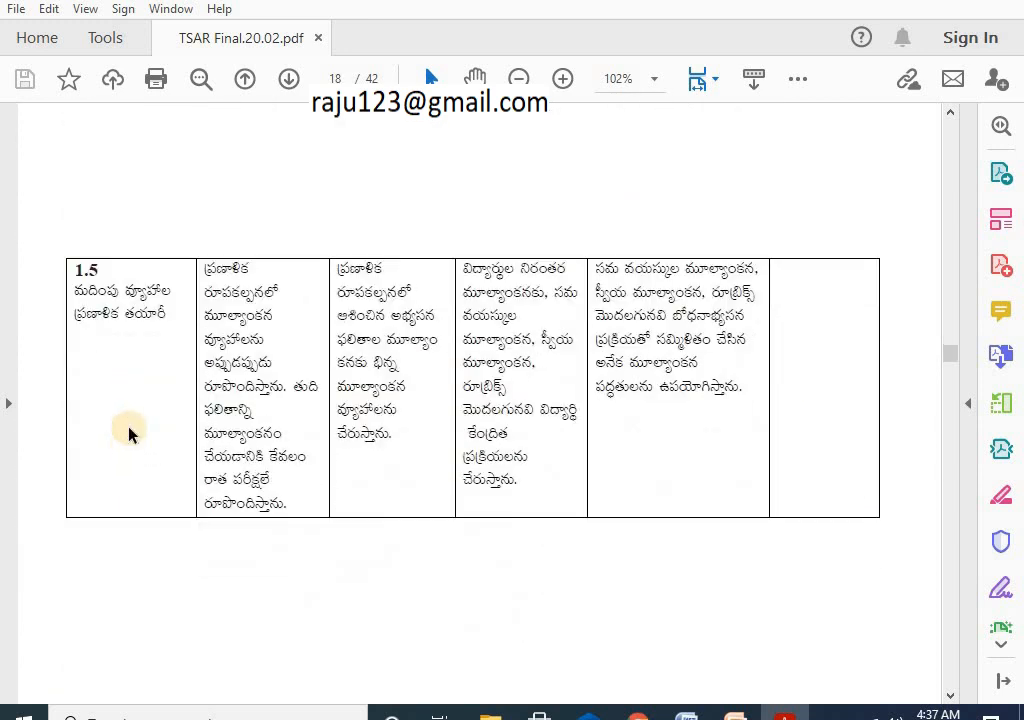
{"action": "scroll", "coordinate": [130, 434], "scroll_direction": "up", "scroll_amount": 13}
{"action": "scroll", "coordinate": [136, 373], "scroll_direction": "up", "scroll_amount": 20}
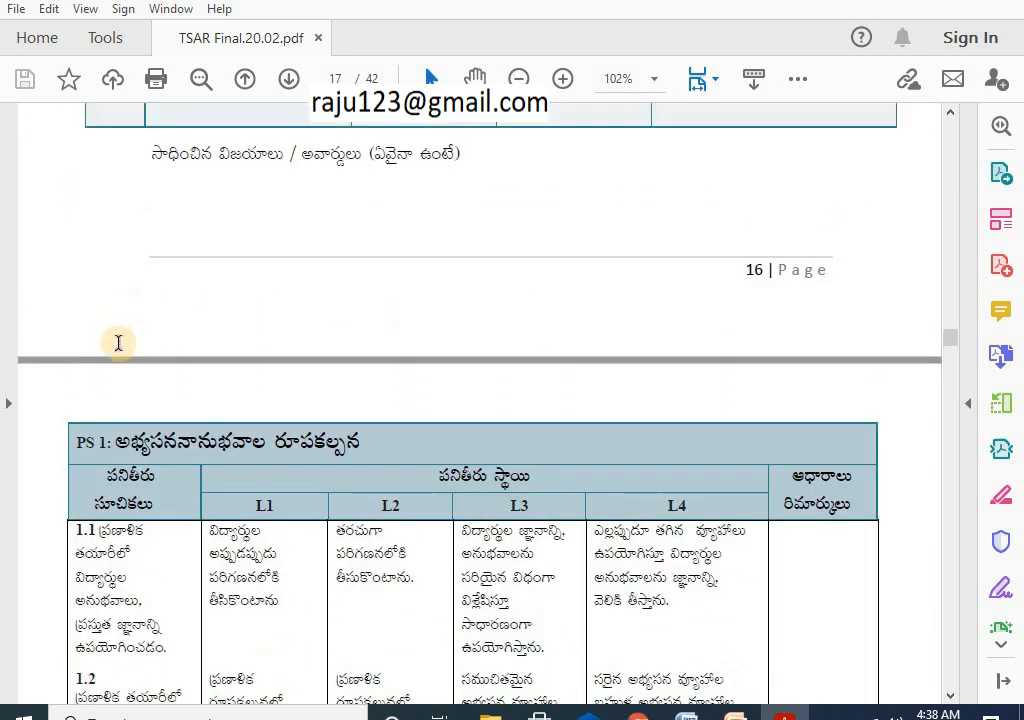
{"action": "scroll", "coordinate": [138, 363], "scroll_direction": "down", "scroll_amount": 9}
{"action": "scroll", "coordinate": [138, 363], "scroll_direction": "down", "scroll_amount": 7}
Step: In PowerPoint, go through the slides to slide 11's Teachers Performance rating table and review it
{"action": "left_click", "coordinate": [736, 713]}
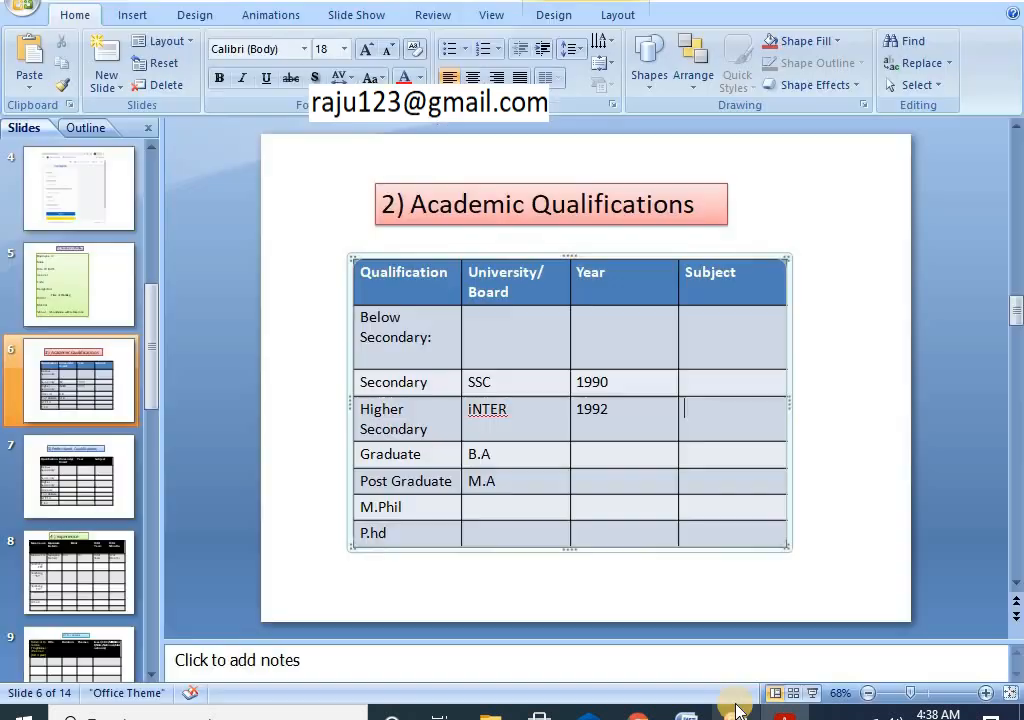
{"action": "left_click", "coordinate": [90, 389]}
{"action": "left_click", "coordinate": [77, 494]}
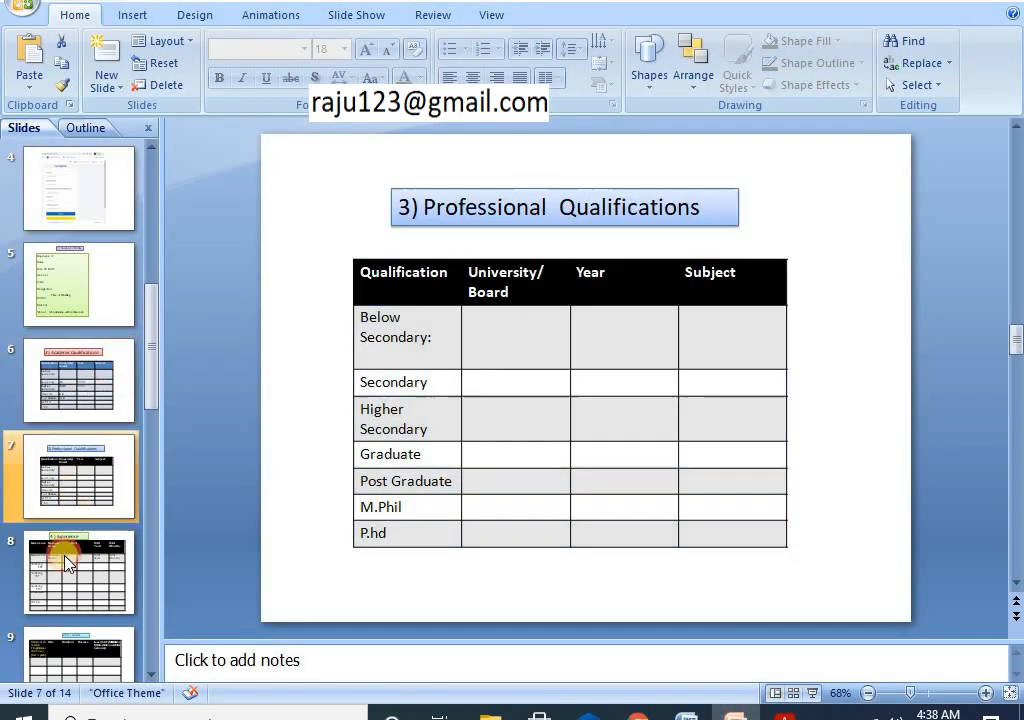
{"action": "left_click", "coordinate": [65, 556]}
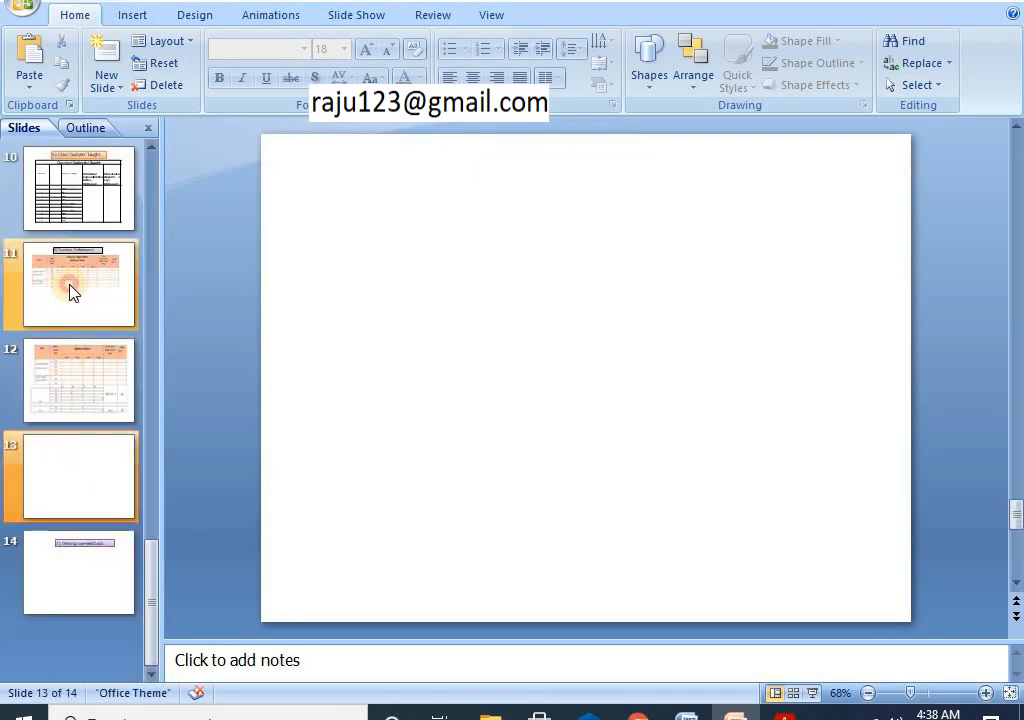
{"action": "left_click", "coordinate": [69, 290]}
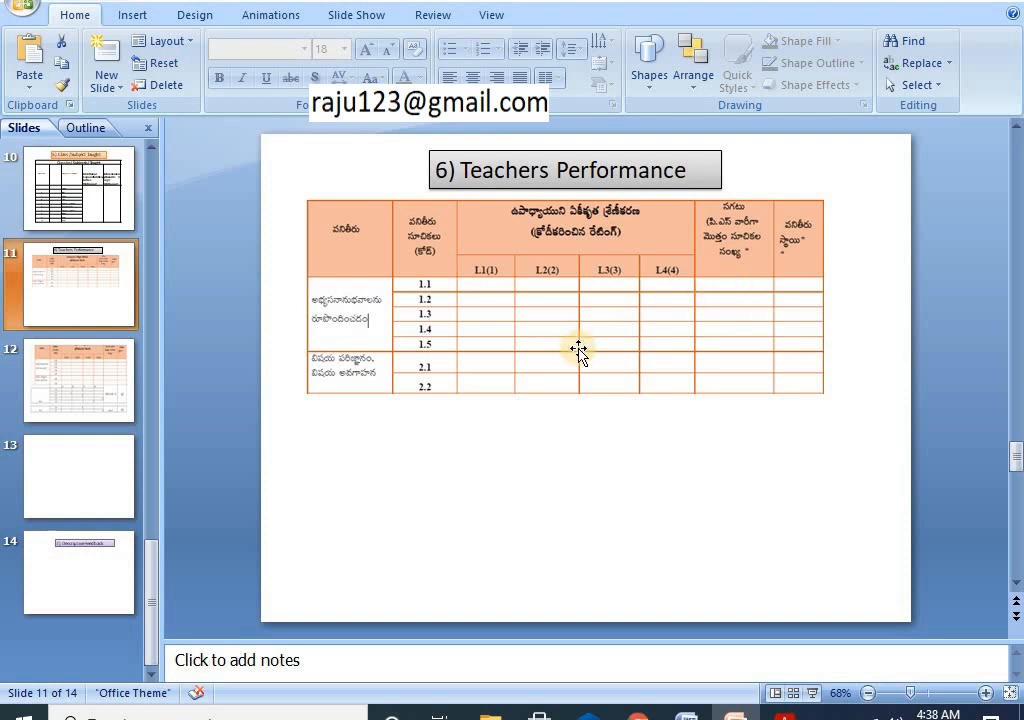
{"action": "scroll", "coordinate": [492, 345], "scroll_direction": "down", "scroll_amount": 2}
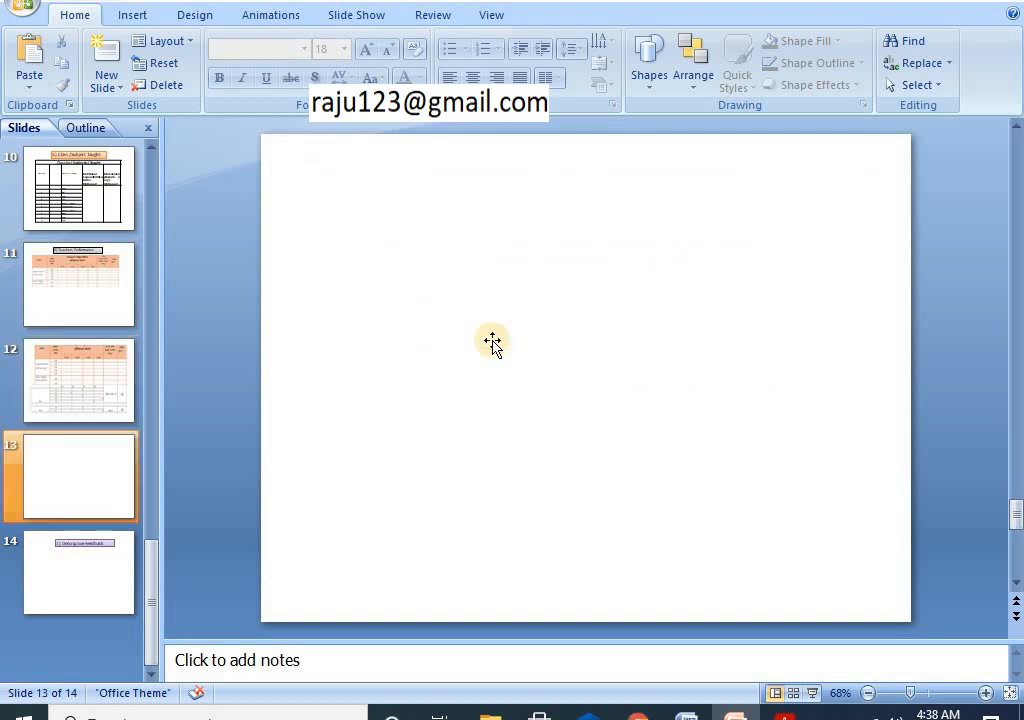
{"action": "scroll", "coordinate": [492, 345], "scroll_direction": "up", "scroll_amount": 2}
{"action": "scroll", "coordinate": [492, 345], "scroll_direction": "down", "scroll_amount": 2}
{"action": "scroll", "coordinate": [492, 343], "scroll_direction": "up", "scroll_amount": 1}
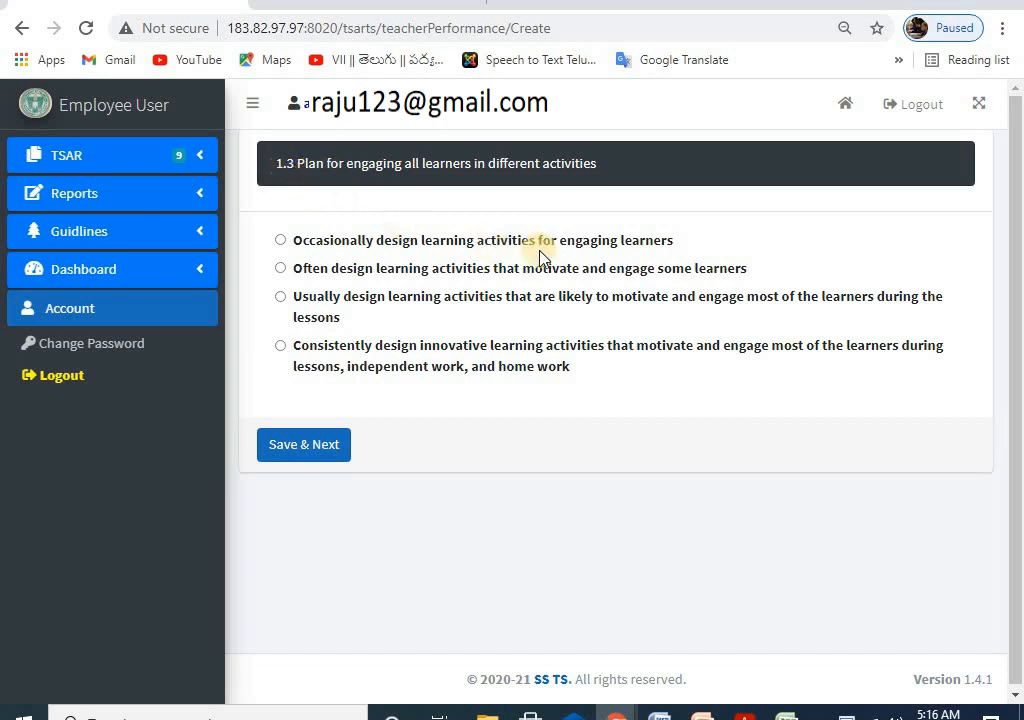
Step: Back in Acrobat, move to row 1.3 of the PS 1 rubric table on page 17
{"action": "left_click", "coordinate": [750, 714]}
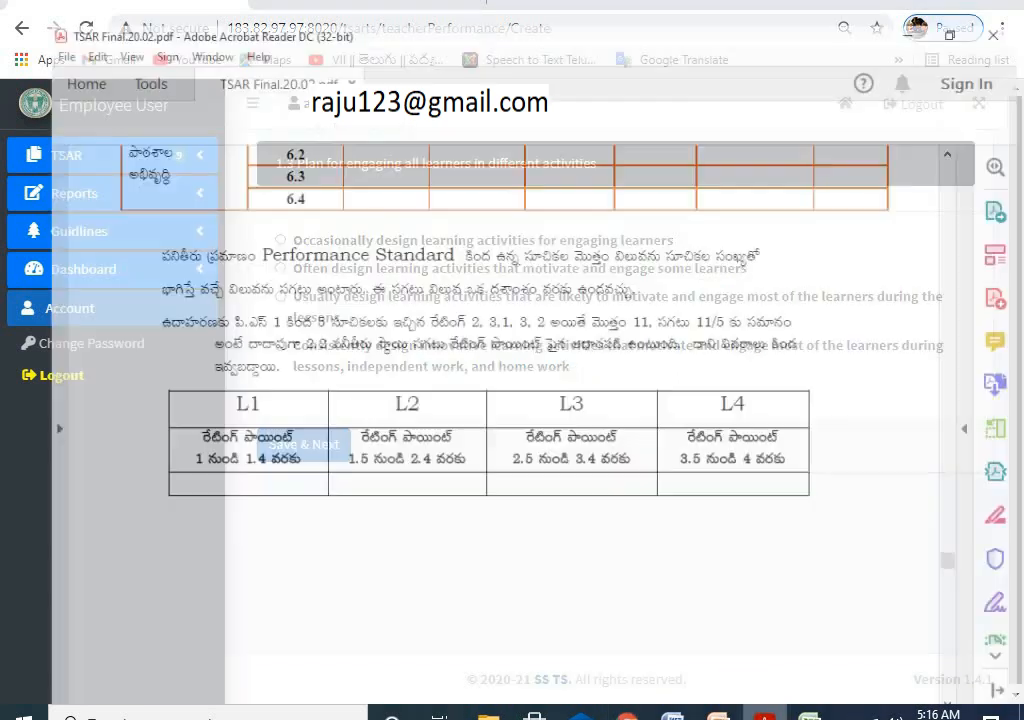
{"action": "scroll", "coordinate": [412, 305], "scroll_direction": "up", "scroll_amount": 15}
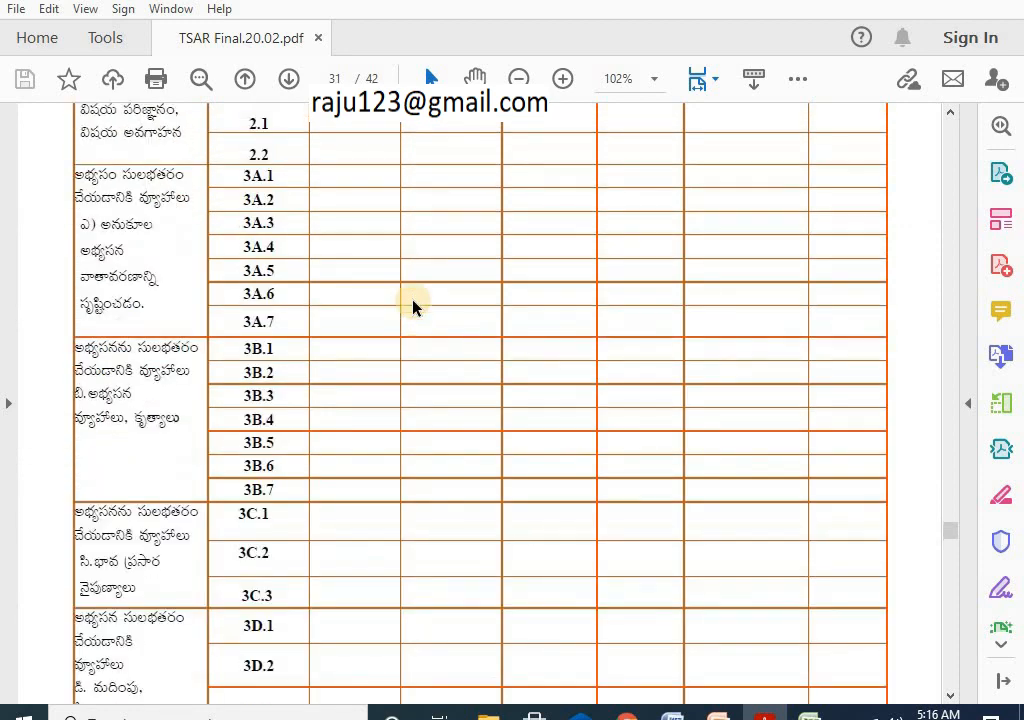
{"action": "scroll", "coordinate": [412, 300], "scroll_direction": "up", "scroll_amount": 15}
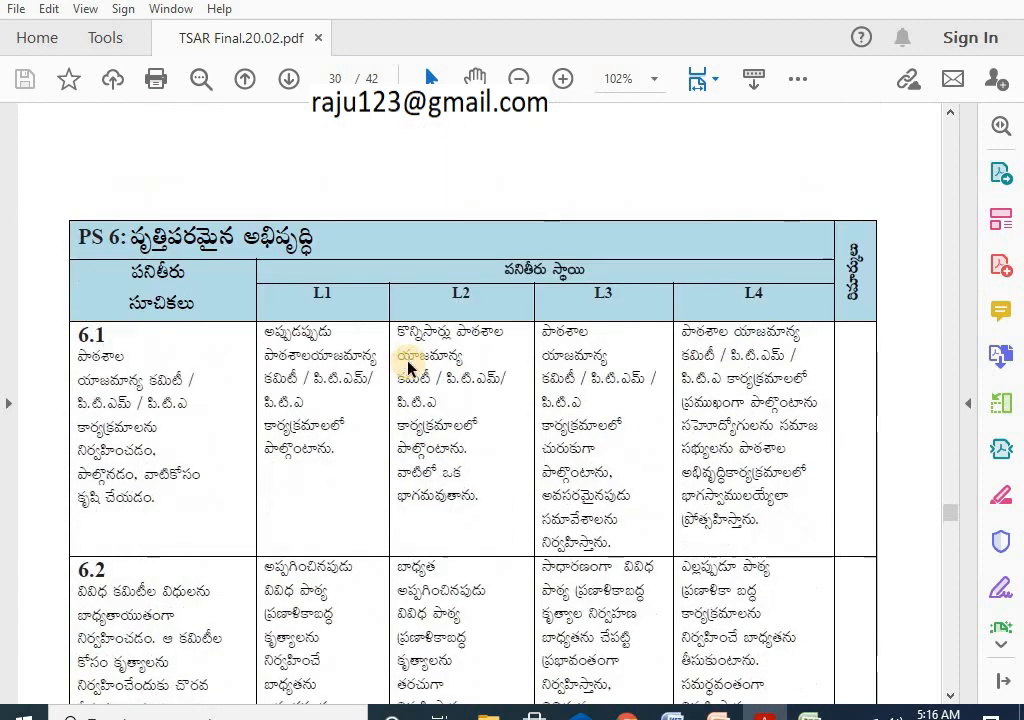
{"action": "scroll", "coordinate": [408, 362], "scroll_direction": "up", "scroll_amount": 15}
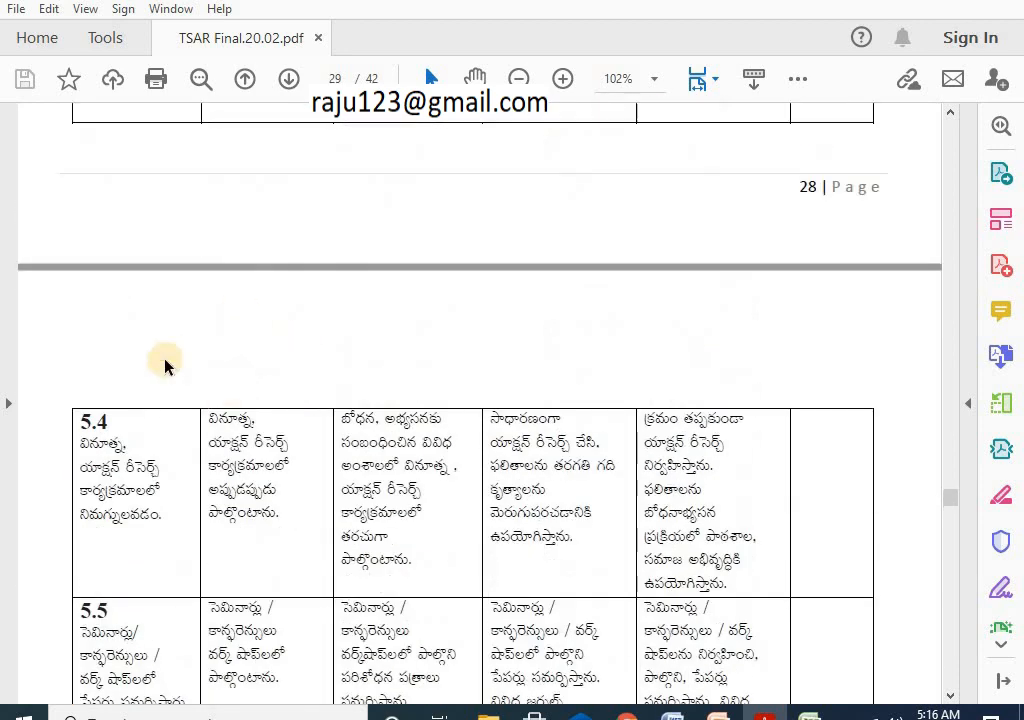
{"action": "scroll", "coordinate": [165, 362], "scroll_direction": "up", "scroll_amount": 12}
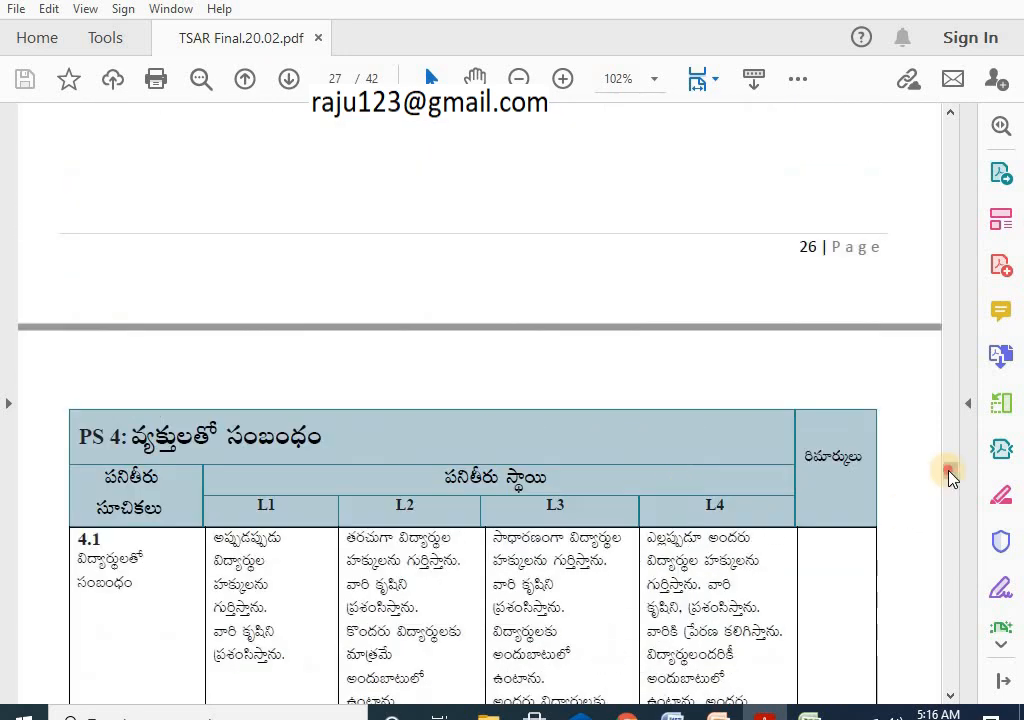
{"action": "left_click_drag", "start_coordinate": [950, 475], "coordinate": [980, 145]}
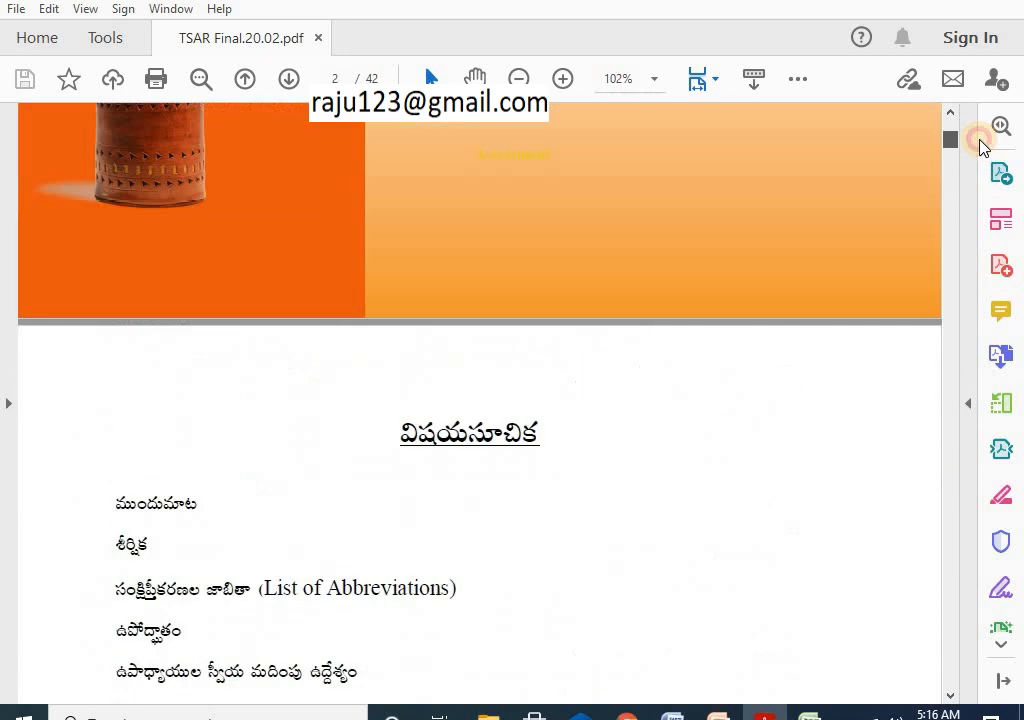
{"action": "scroll", "coordinate": [553, 407], "scroll_direction": "down", "scroll_amount": 15}
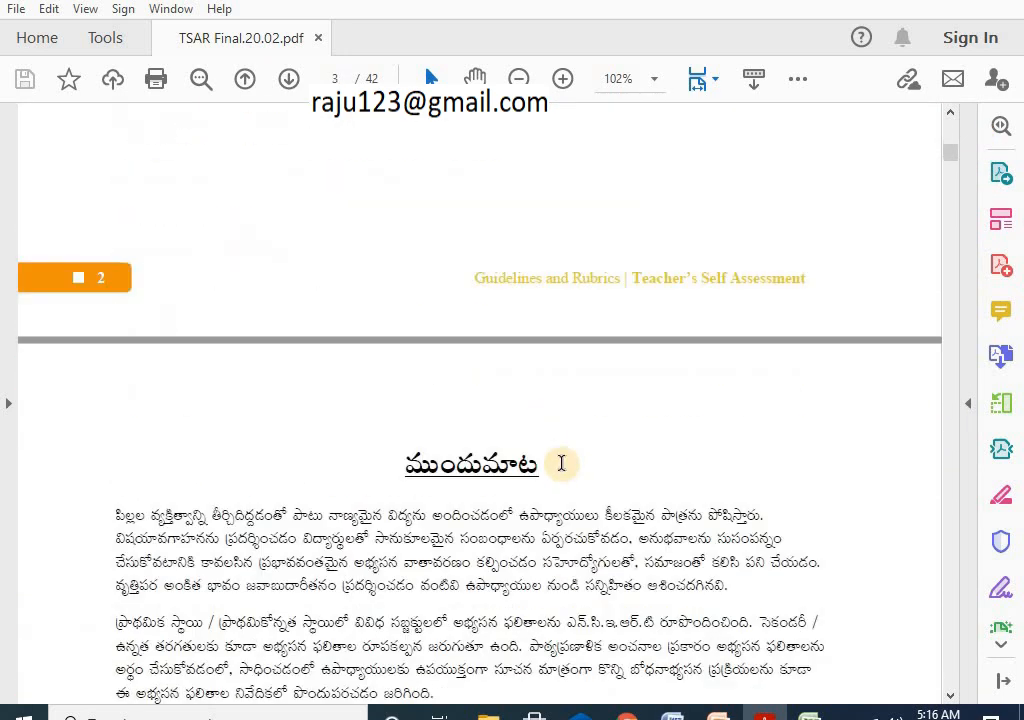
{"action": "scroll", "coordinate": [565, 482], "scroll_direction": "down", "scroll_amount": 15}
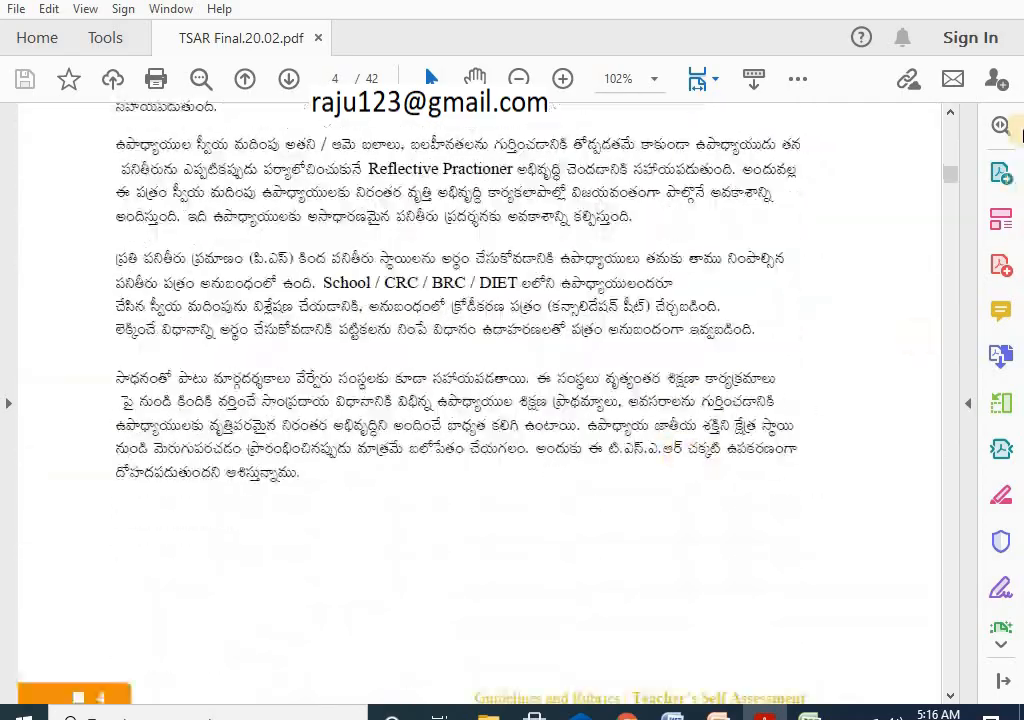
{"action": "left_click_drag", "start_coordinate": [949, 183], "coordinate": [950, 252]}
{"action": "left_click_drag", "start_coordinate": [950, 262], "coordinate": [950, 352]}
{"action": "scroll", "coordinate": [791, 283], "scroll_direction": "up", "scroll_amount": 8}
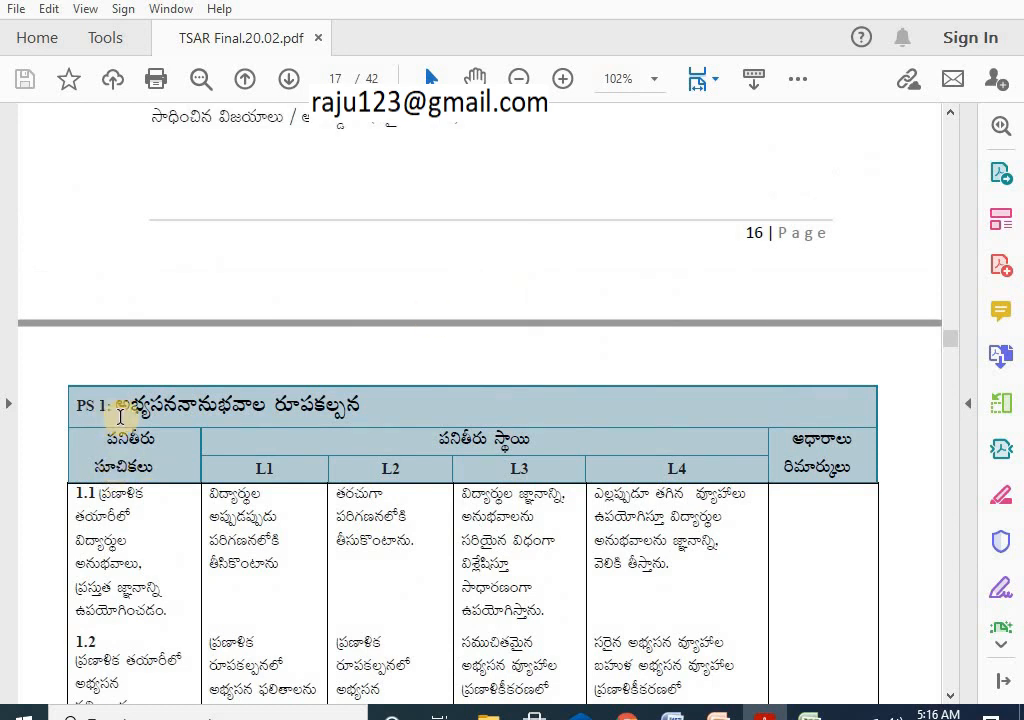
{"action": "scroll", "coordinate": [112, 393], "scroll_direction": "down", "scroll_amount": 1}
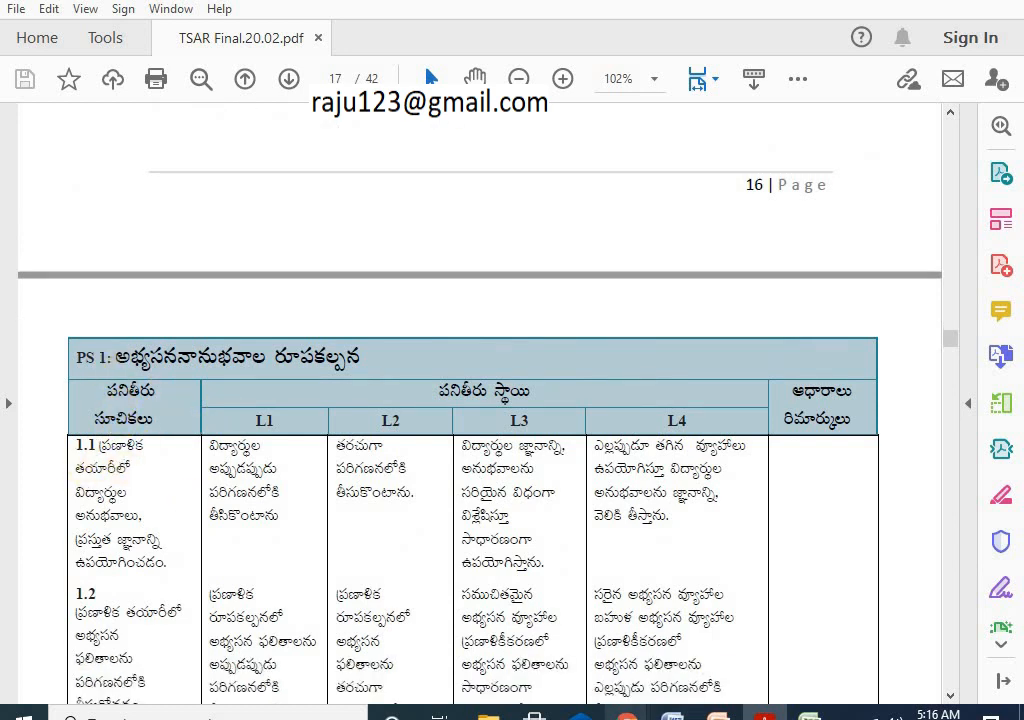
Step: Check the TSAR form's question 1.3, then return to the PDF rubric
{"action": "mouse_move", "coordinate": [626, 716]}
{"action": "left_click", "coordinate": [674, 660]}
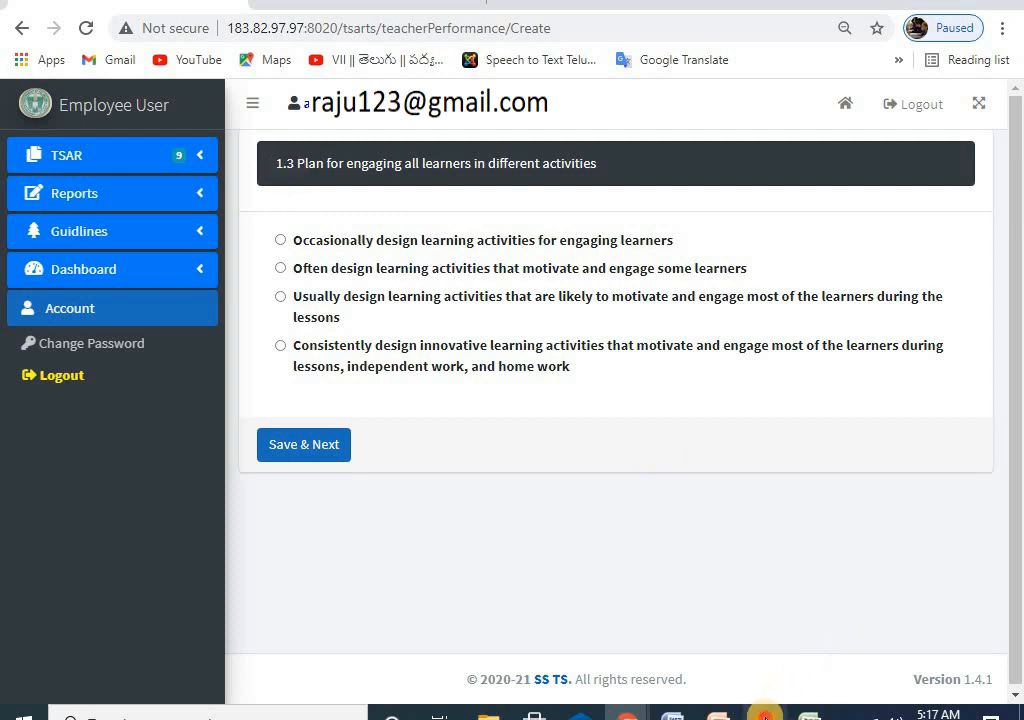
{"action": "left_click", "coordinate": [764, 714]}
{"action": "scroll", "coordinate": [327, 418], "scroll_direction": "down", "scroll_amount": 8}
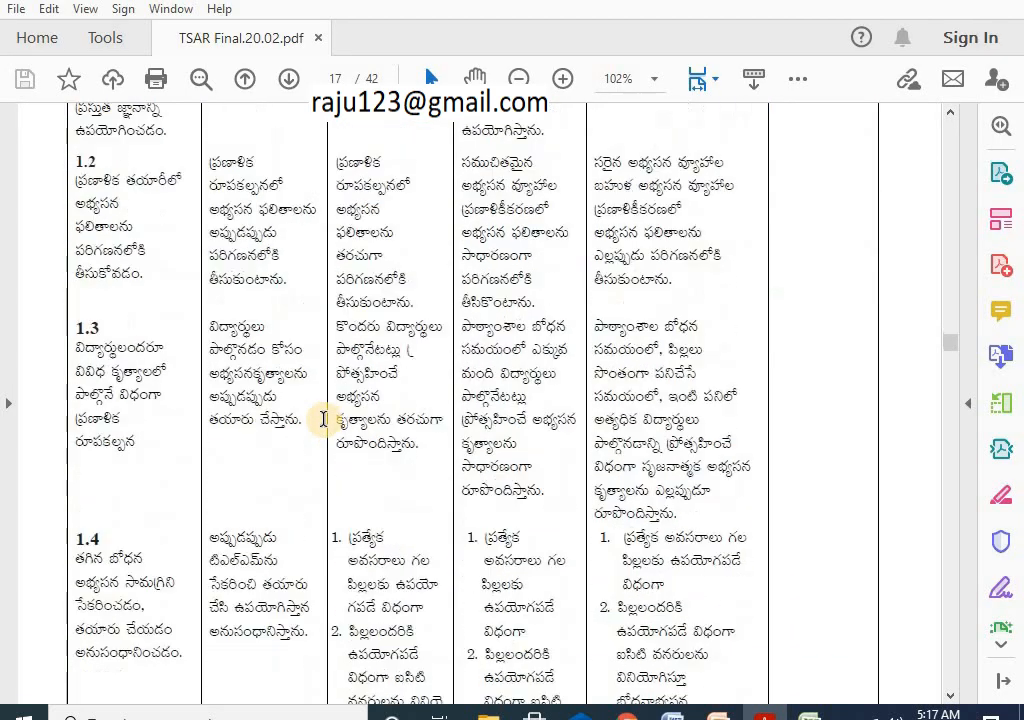
{"action": "scroll", "coordinate": [324, 418], "scroll_direction": "down", "scroll_amount": 2}
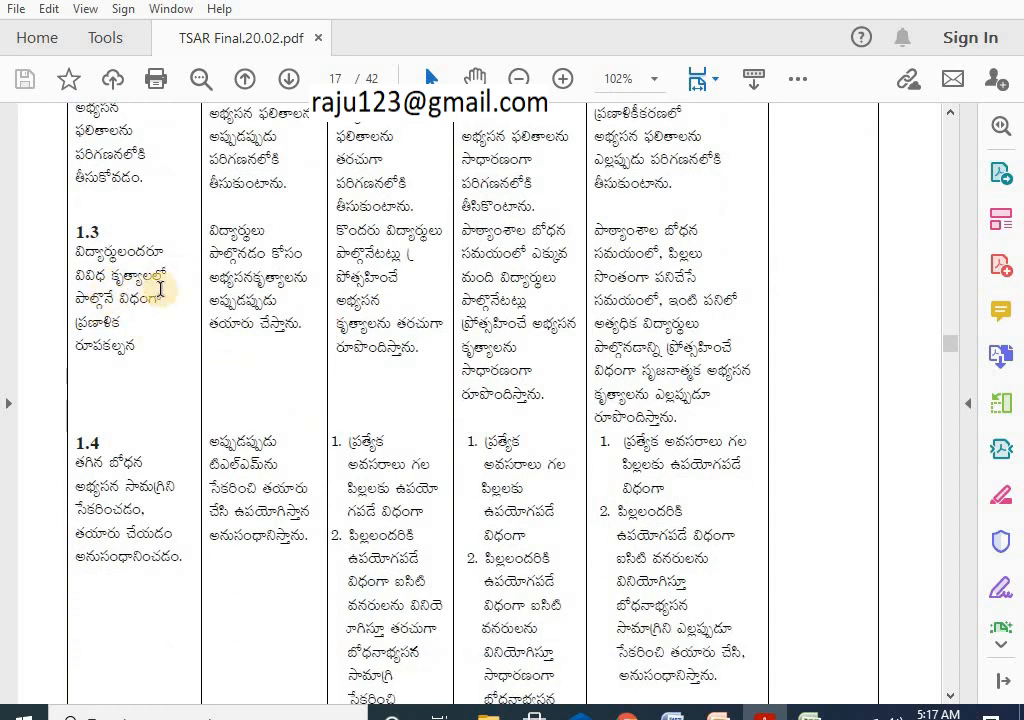
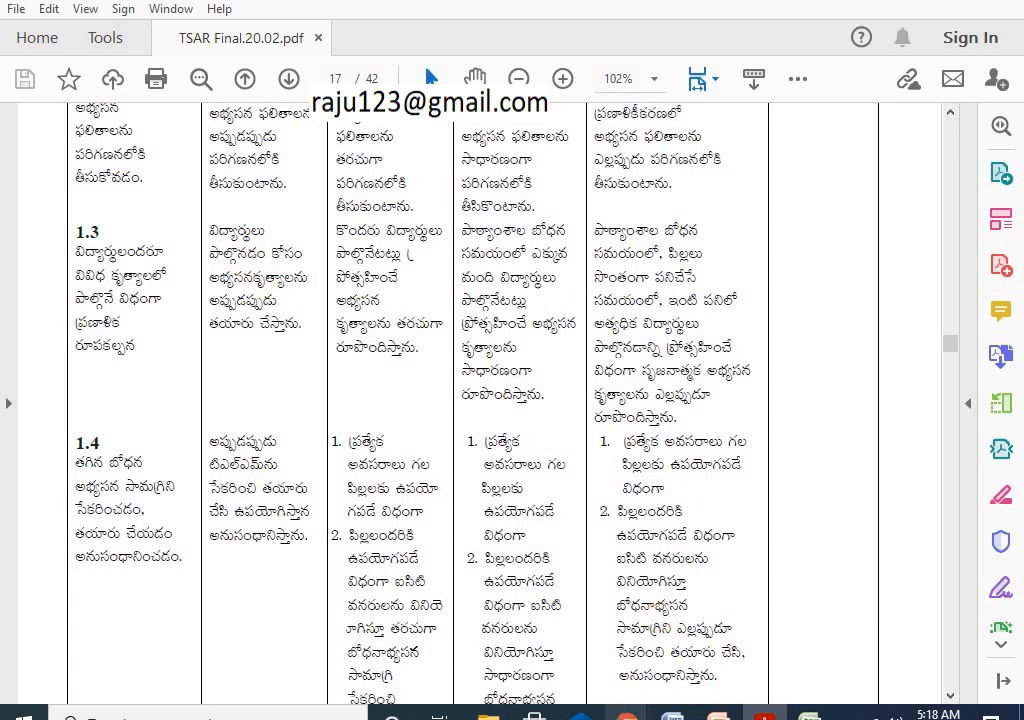
Step: Compare the TSAR form's question 1.3 against the PDF rubric's level descriptors
{"action": "mouse_move", "coordinate": [627, 712]}
{"action": "left_click", "coordinate": [720, 681]}
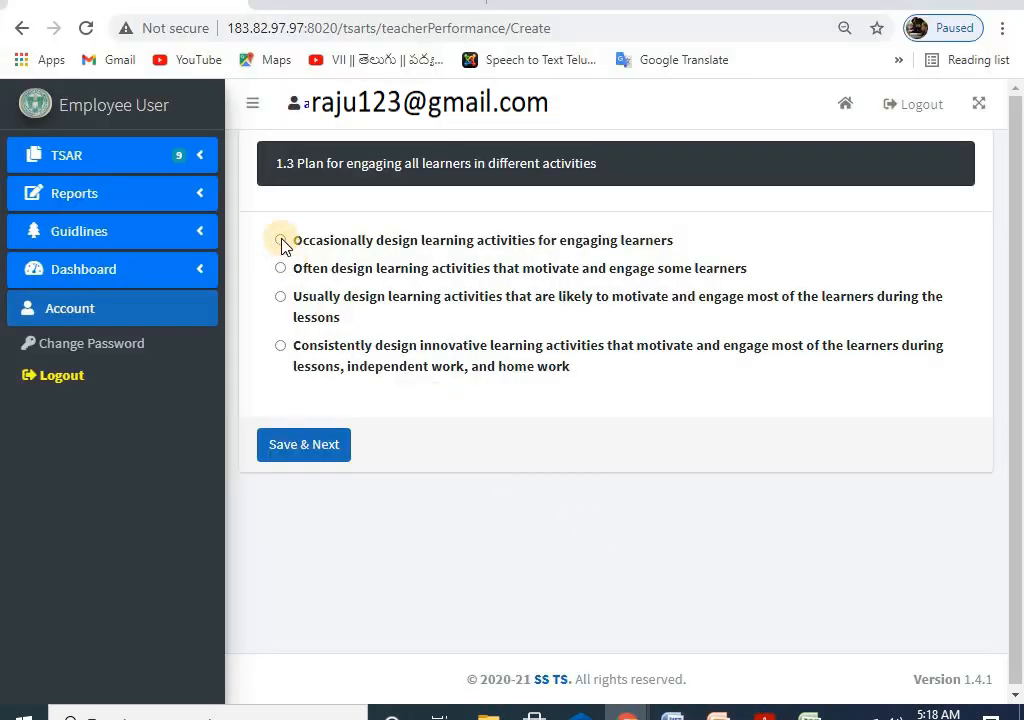
{"action": "left_click", "coordinate": [765, 714]}
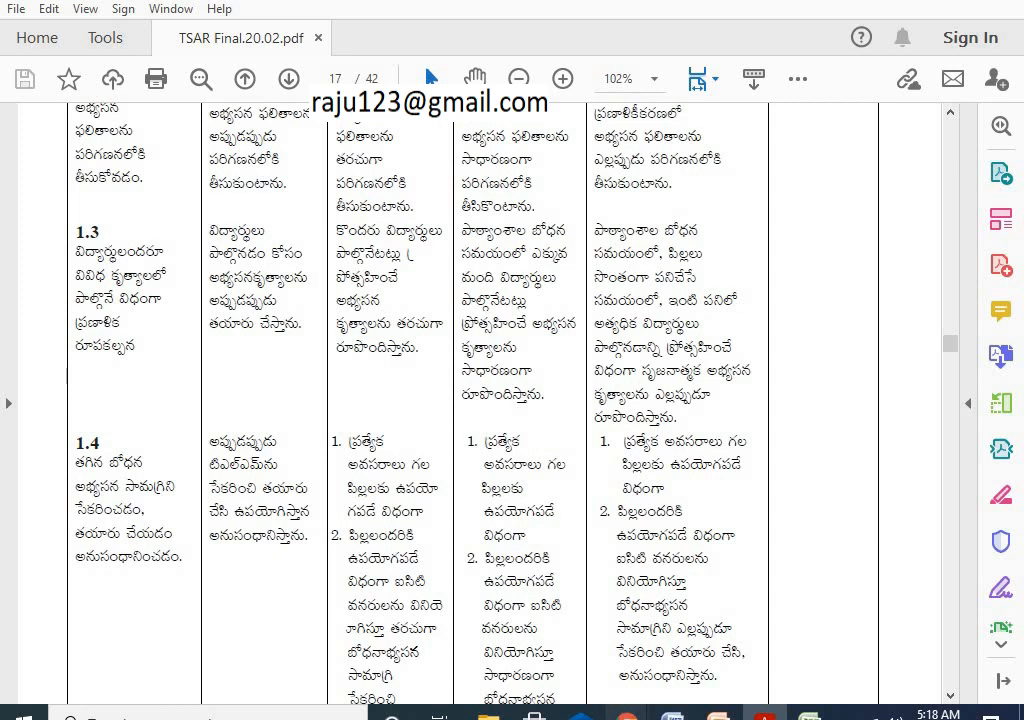
{"action": "mouse_move", "coordinate": [720, 712]}
{"action": "left_click", "coordinate": [722, 681]}
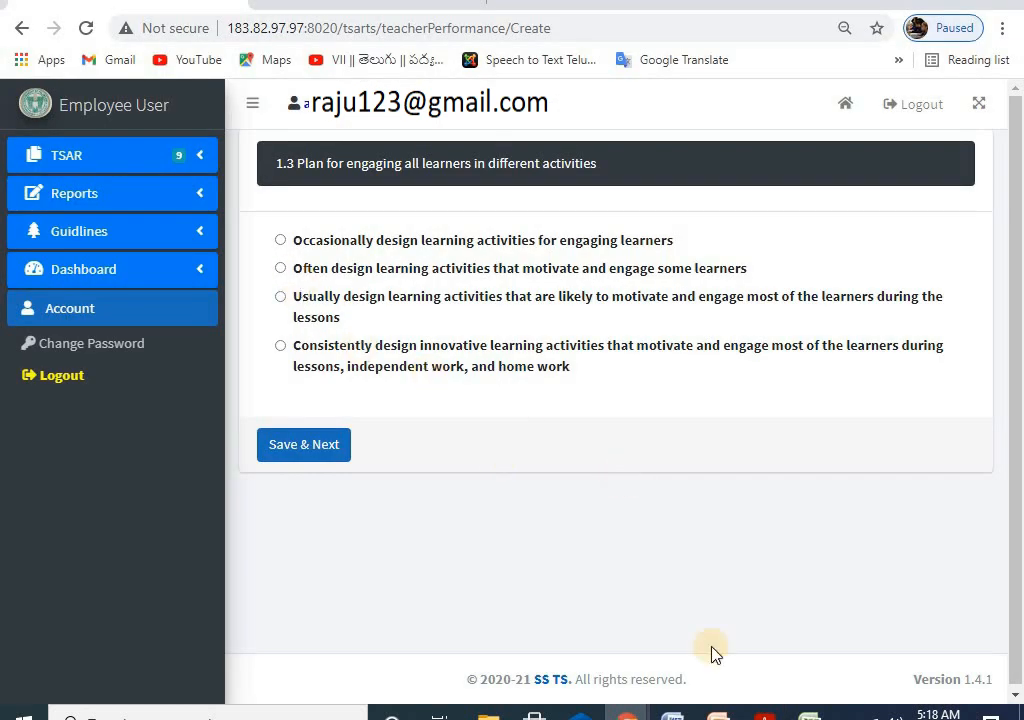
{"action": "left_click", "coordinate": [765, 714]}
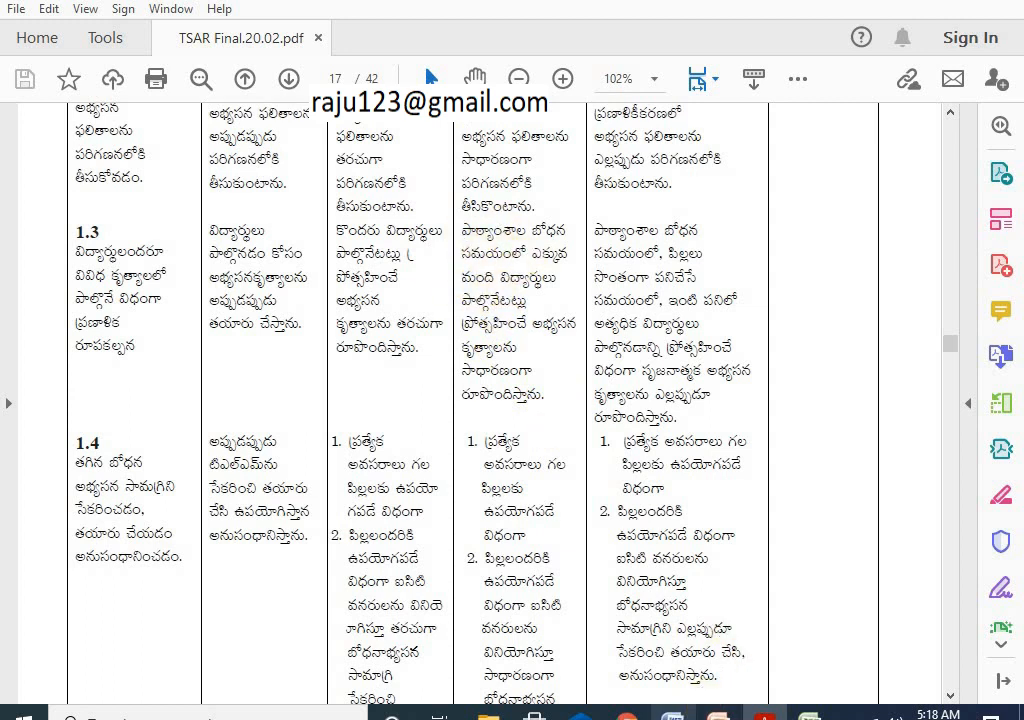
{"action": "mouse_move", "coordinate": [627, 712]}
{"action": "left_click", "coordinate": [676, 679]}
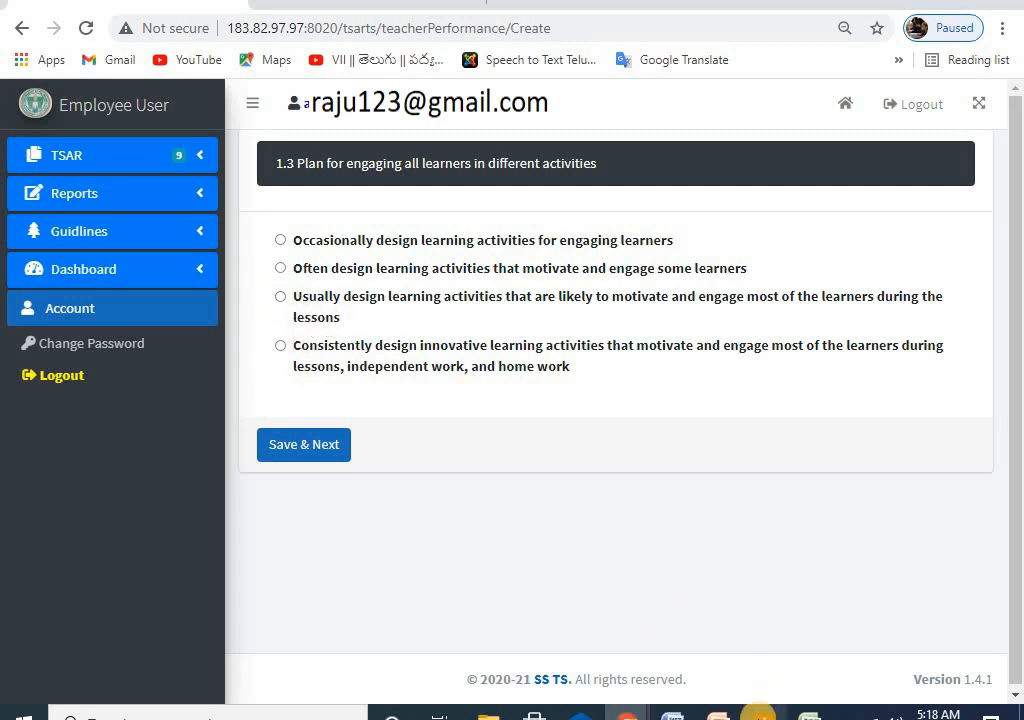
{"action": "left_click", "coordinate": [764, 712]}
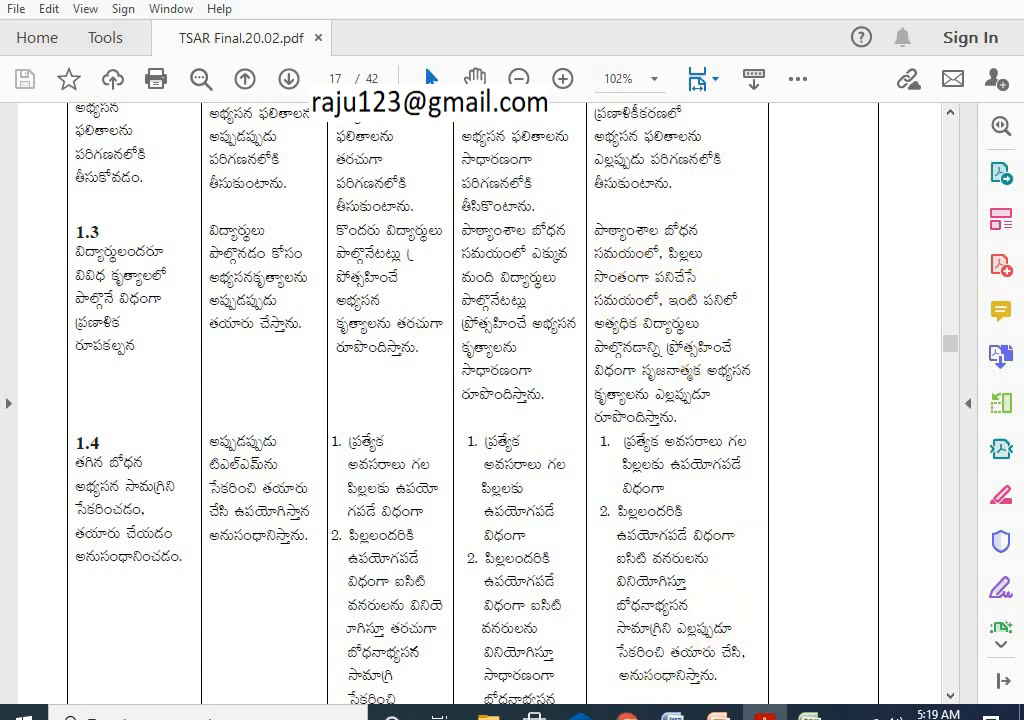
Step: Answer 1.3 with 'Consistently design innovative learning activities' and save to reach 1.4
{"action": "mouse_move", "coordinate": [627, 712]}
{"action": "left_click", "coordinate": [694, 660]}
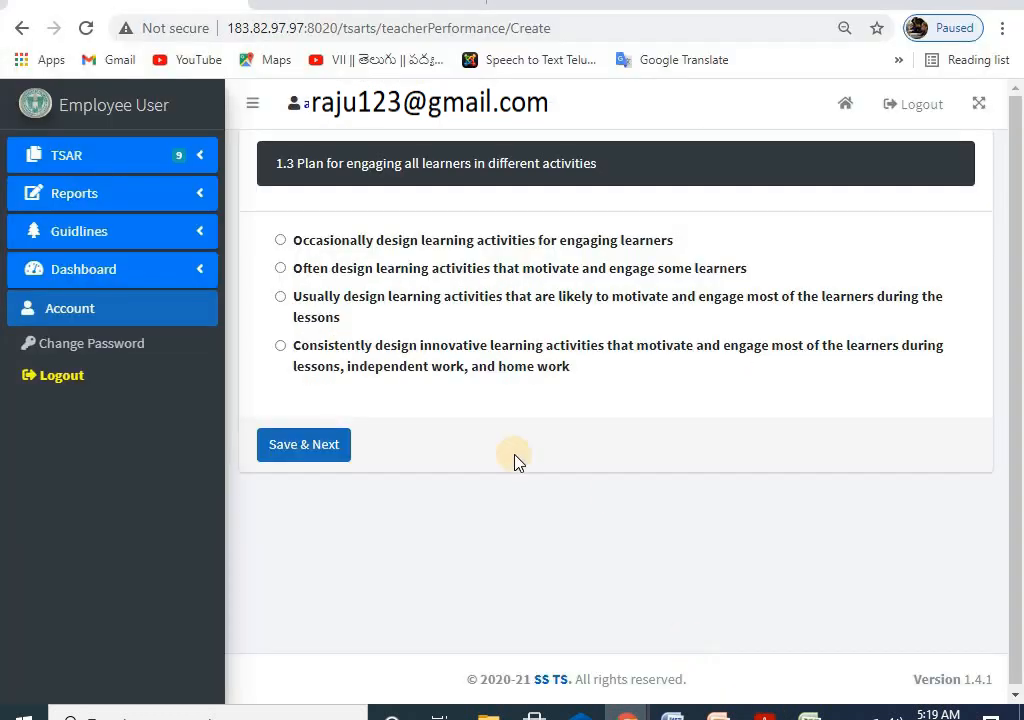
{"action": "left_click", "coordinate": [280, 348]}
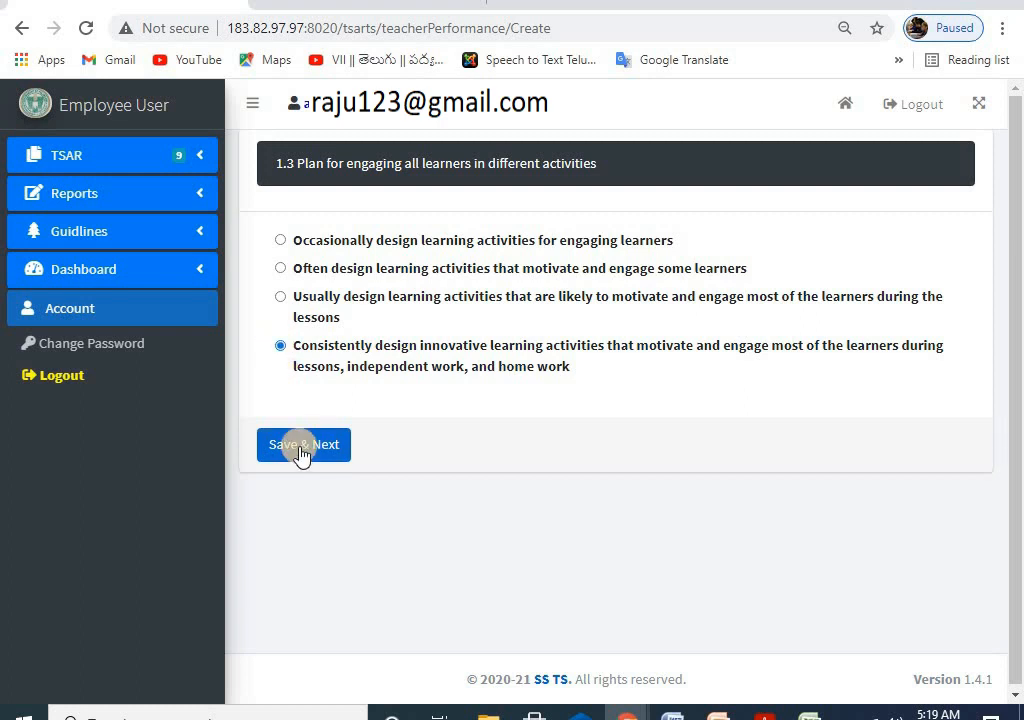
{"action": "left_click", "coordinate": [303, 449]}
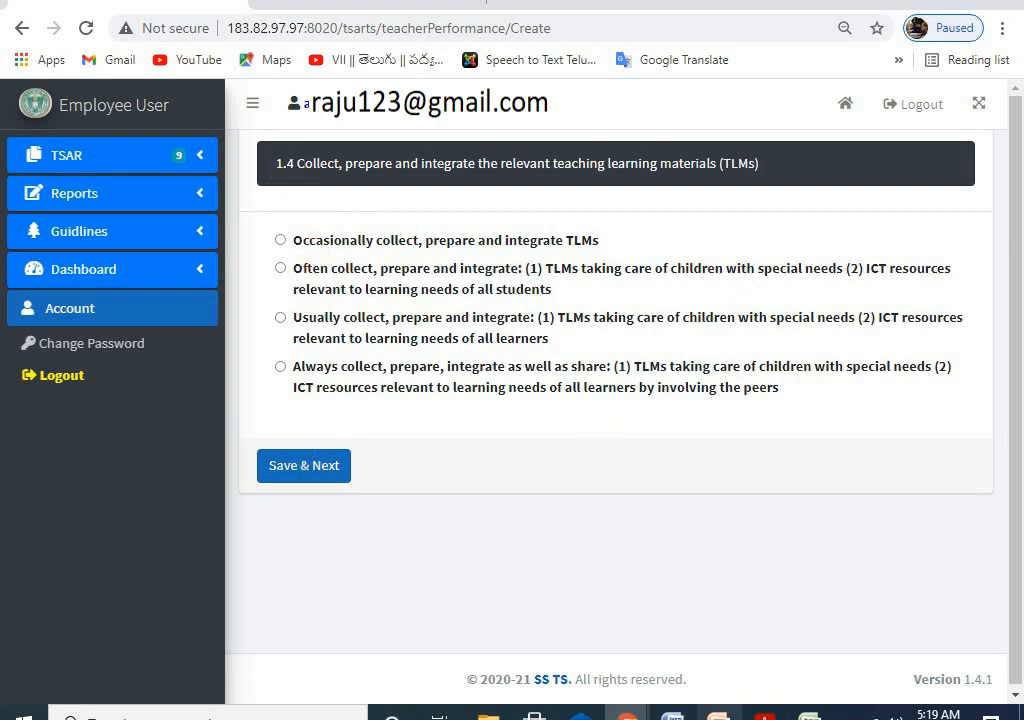
Step: Read row 1.4's descriptors in the PDF rubric, then bring up the Excel scoring workbook
{"action": "left_click", "coordinate": [775, 715]}
{"action": "scroll", "coordinate": [118, 394], "scroll_direction": "down", "scroll_amount": 2}
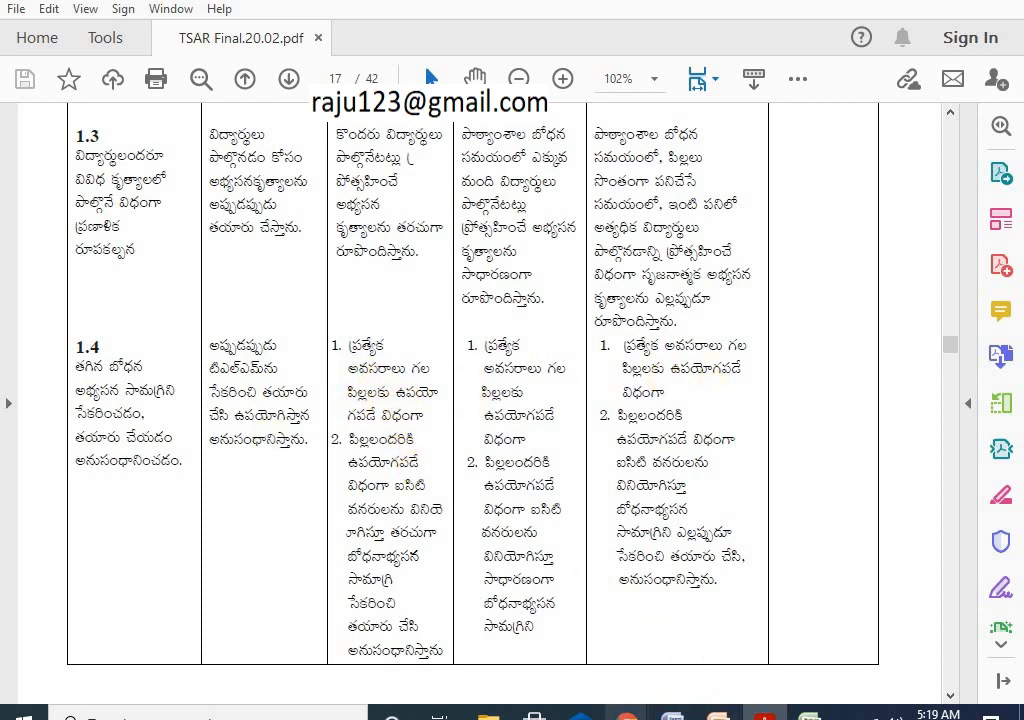
{"action": "mouse_move", "coordinate": [626, 716]}
{"action": "left_click", "coordinate": [702, 670]}
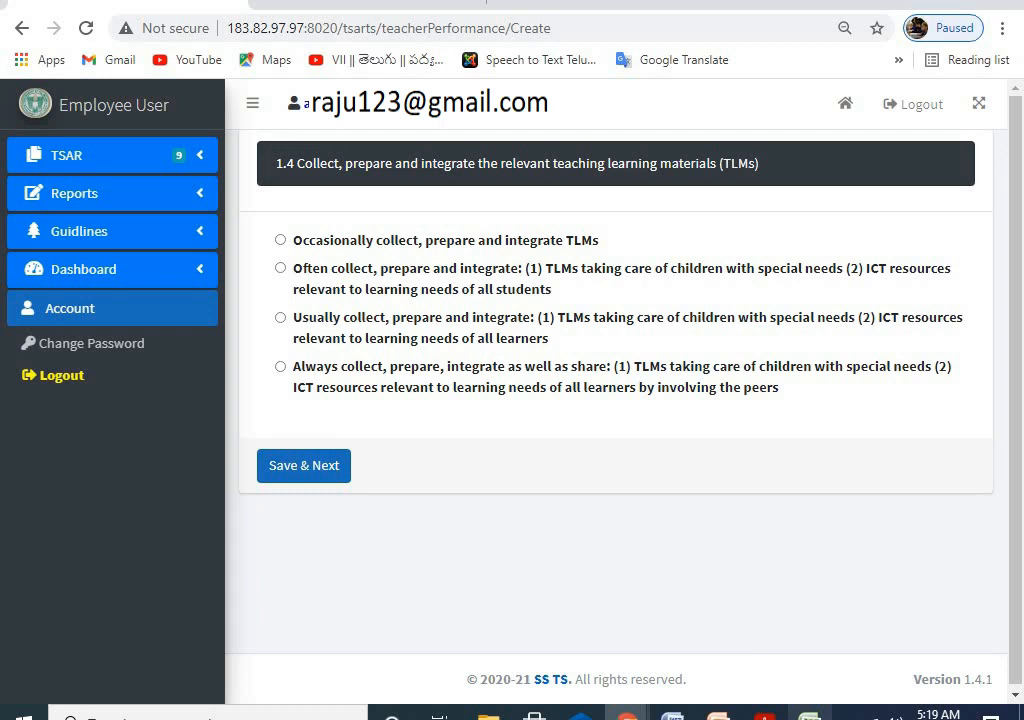
{"action": "key", "text": "alt+Tab"}
Step: Flip through Sheet2, Sheet3 and Sheet4 of the scoring workbook
{"action": "left_click", "coordinate": [155, 676]}
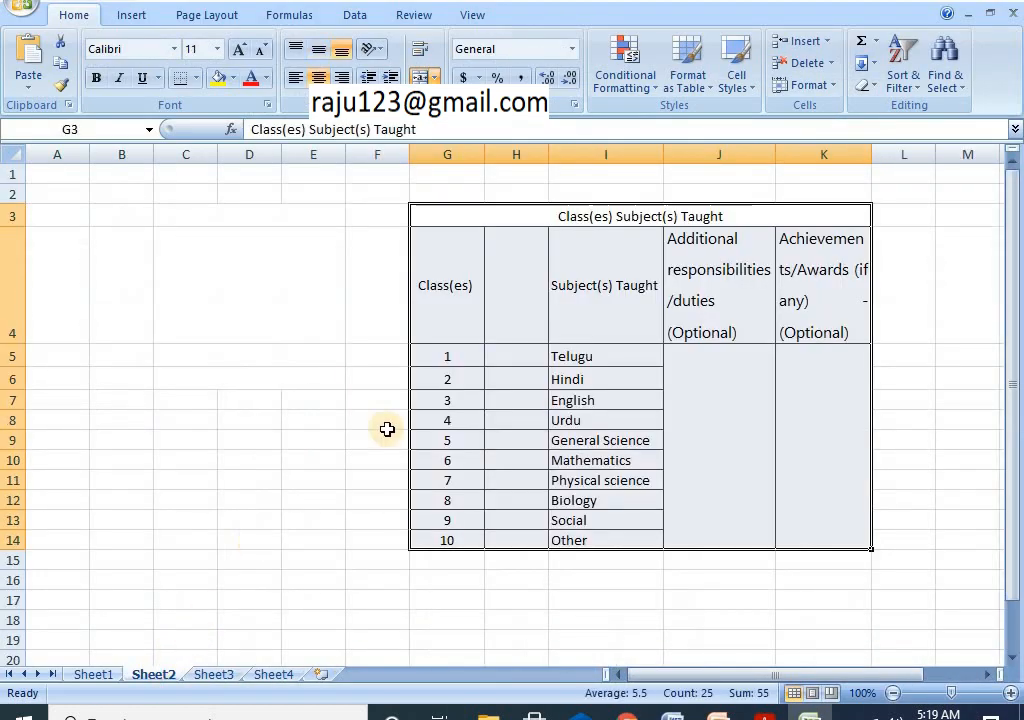
{"action": "left_click", "coordinate": [229, 677]}
{"action": "left_click", "coordinate": [262, 675]}
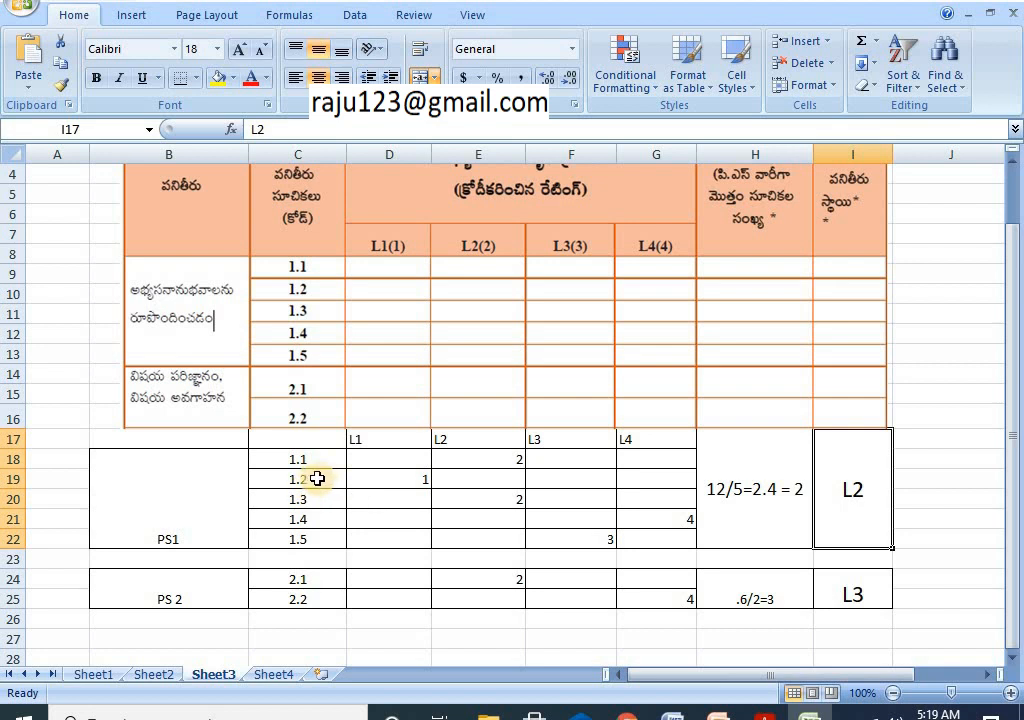
{"action": "left_click", "coordinate": [495, 459]}
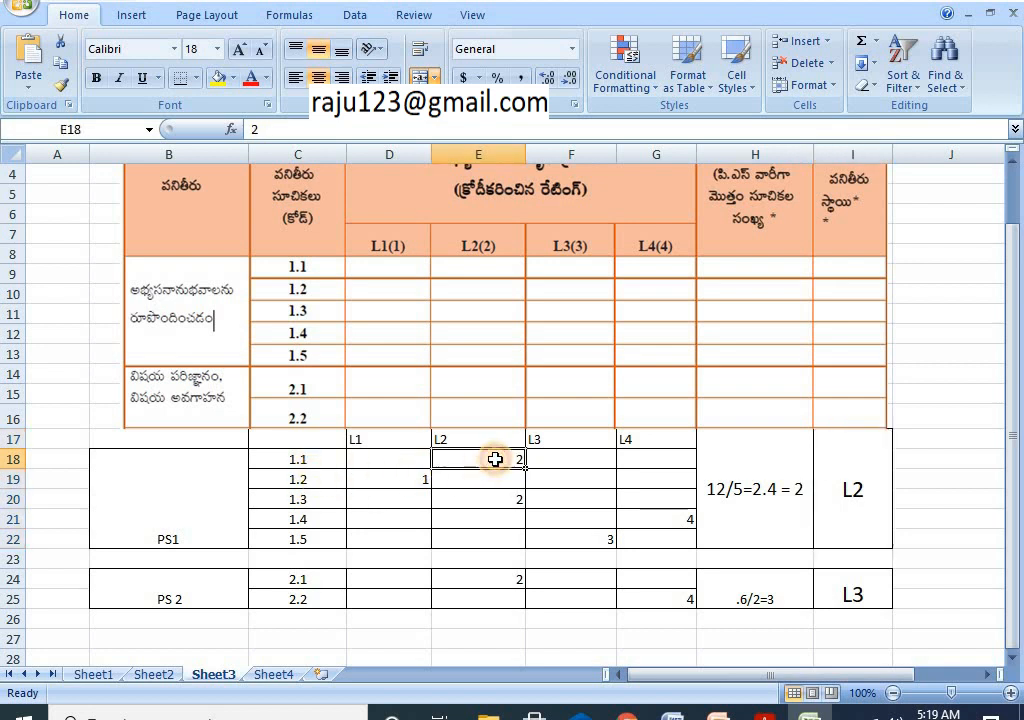
{"action": "left_click", "coordinate": [405, 484]}
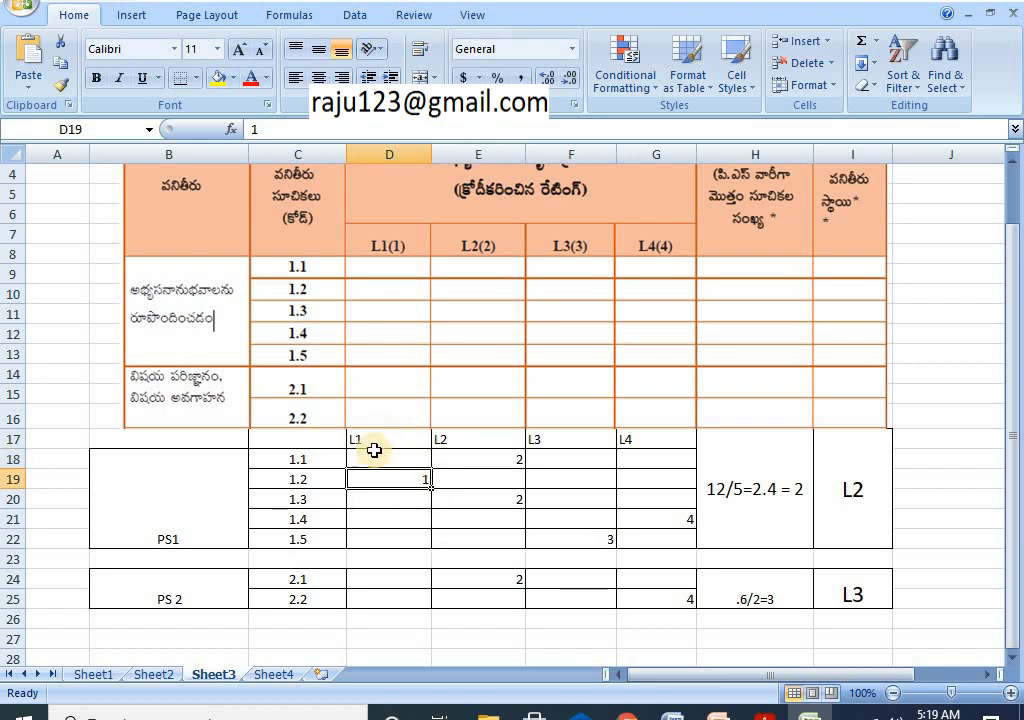
{"action": "left_click", "coordinate": [302, 501]}
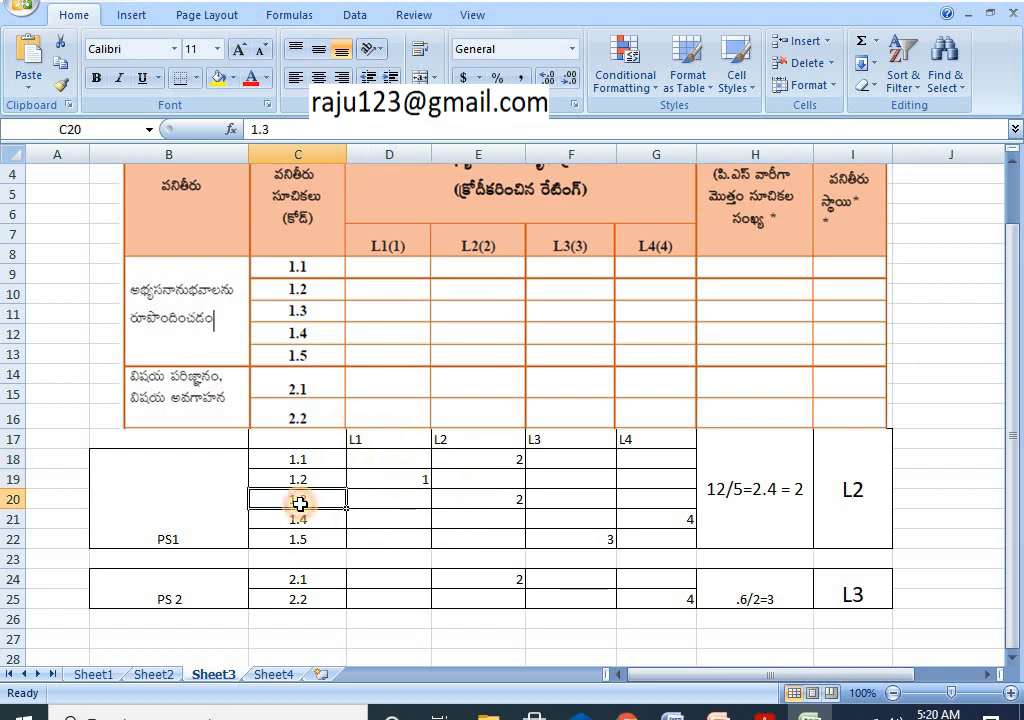
{"action": "left_click", "coordinate": [484, 501]}
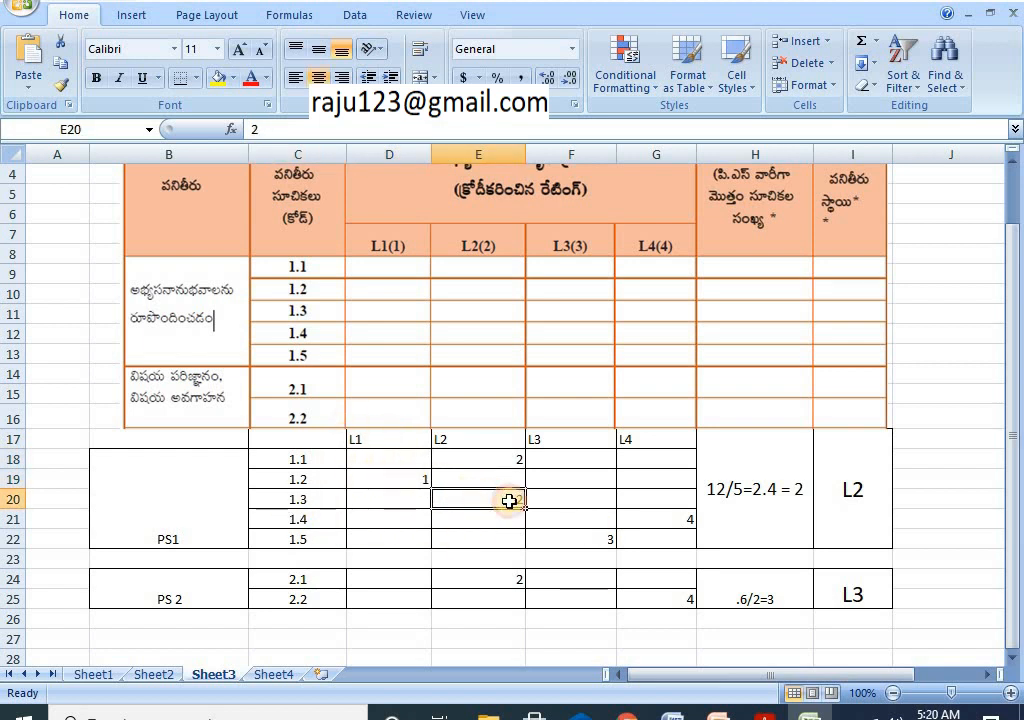
{"action": "left_click", "coordinate": [361, 443]}
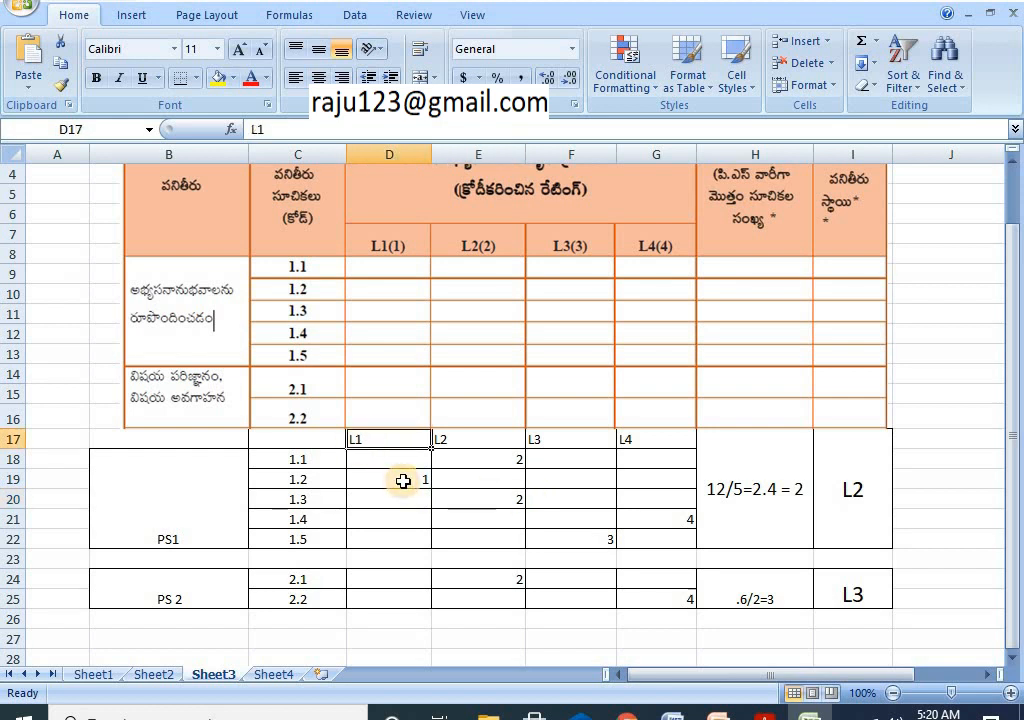
{"action": "left_click", "coordinate": [402, 480]}
{"action": "left_click", "coordinate": [490, 447]}
{"action": "left_click", "coordinate": [508, 463]}
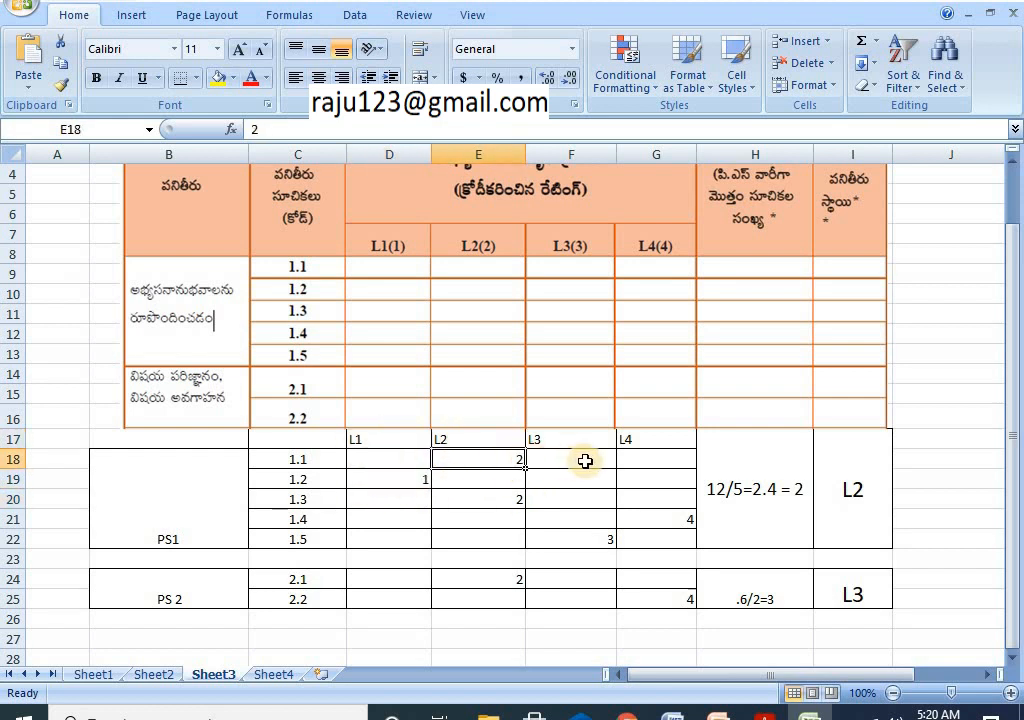
{"action": "left_click", "coordinate": [600, 539]}
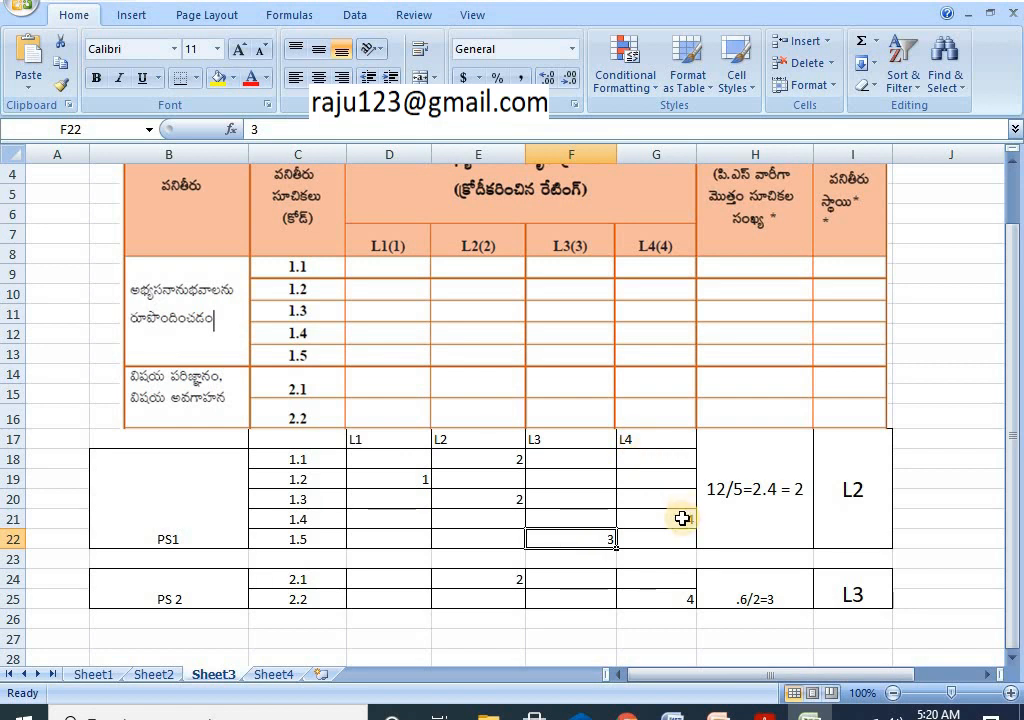
{"action": "left_click", "coordinate": [681, 519]}
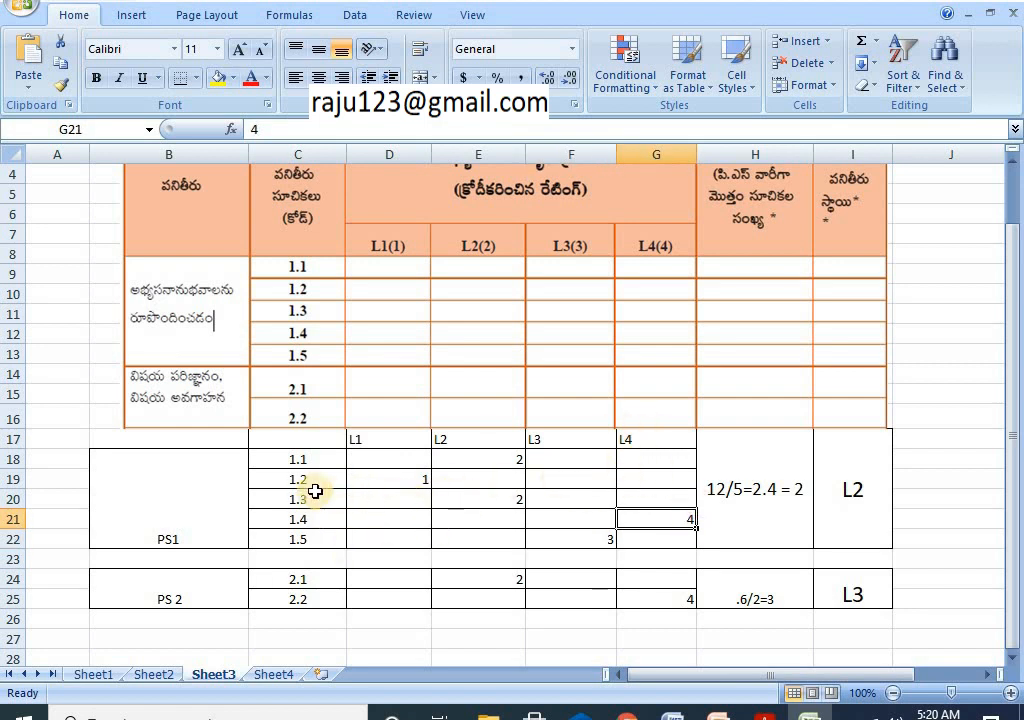
{"action": "left_click", "coordinate": [487, 459]}
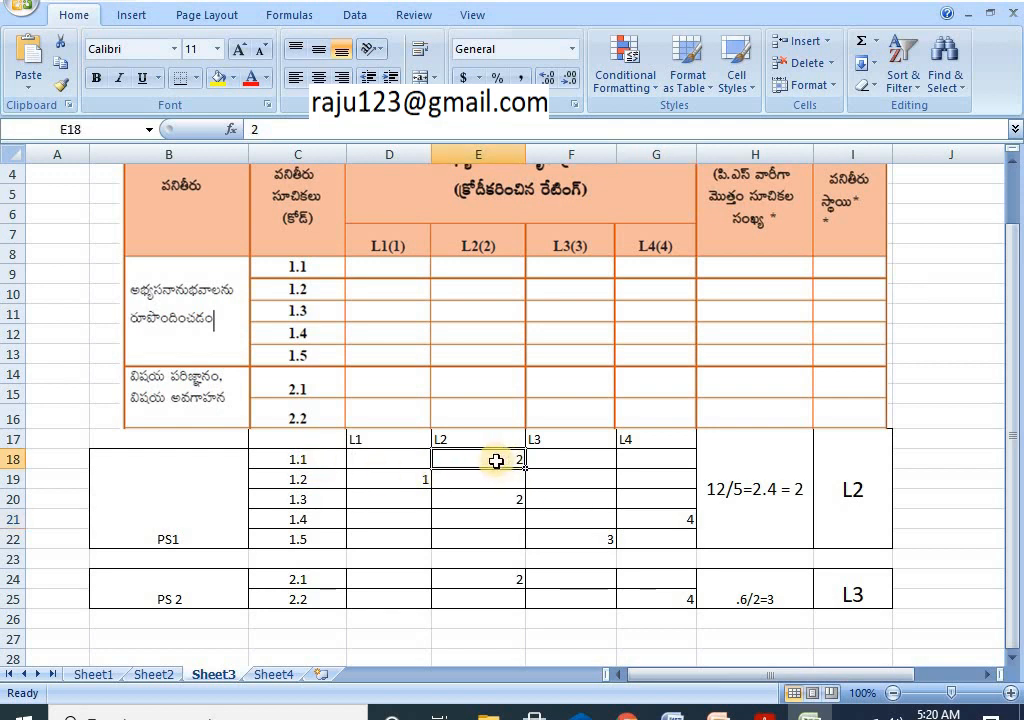
{"action": "left_click", "coordinate": [406, 483]}
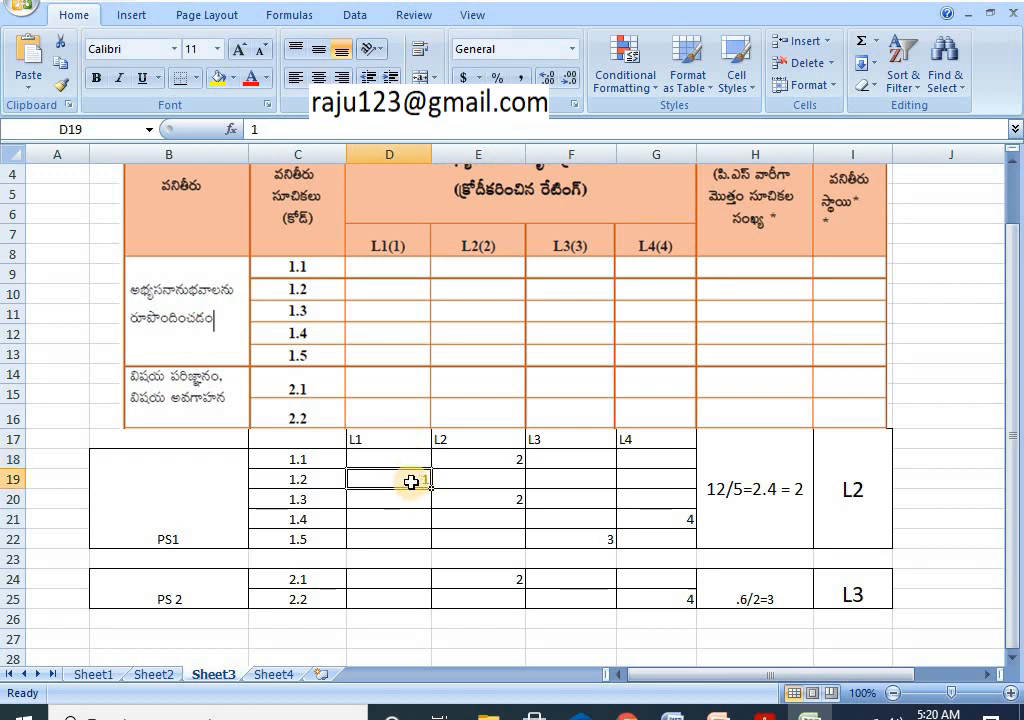
{"action": "left_click", "coordinate": [315, 505]}
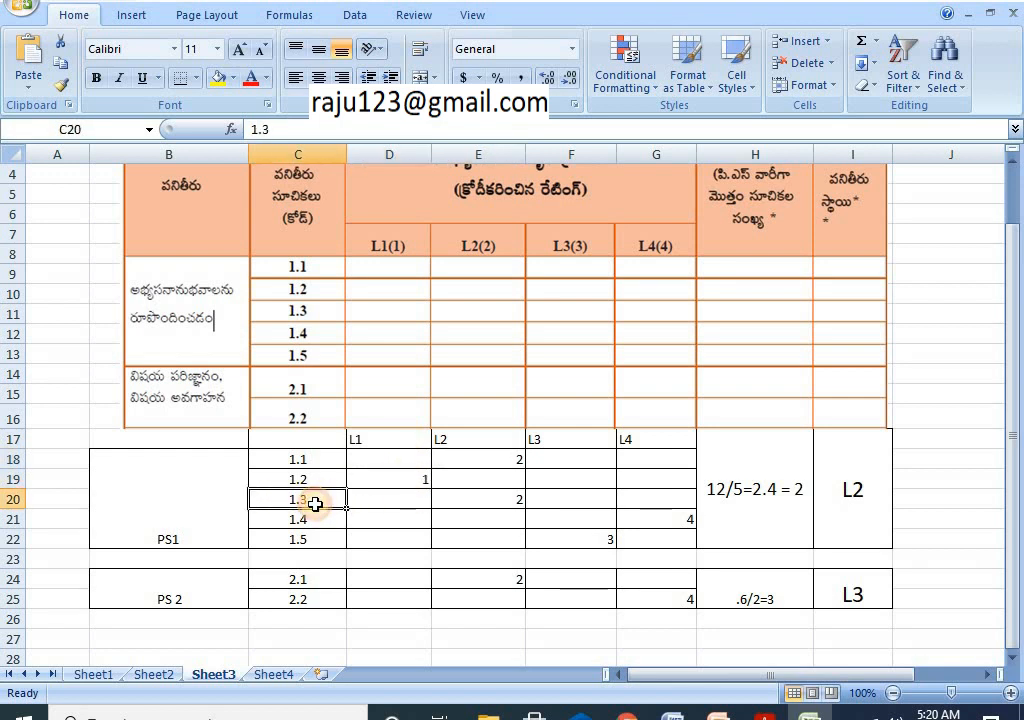
{"action": "left_click", "coordinate": [484, 501]}
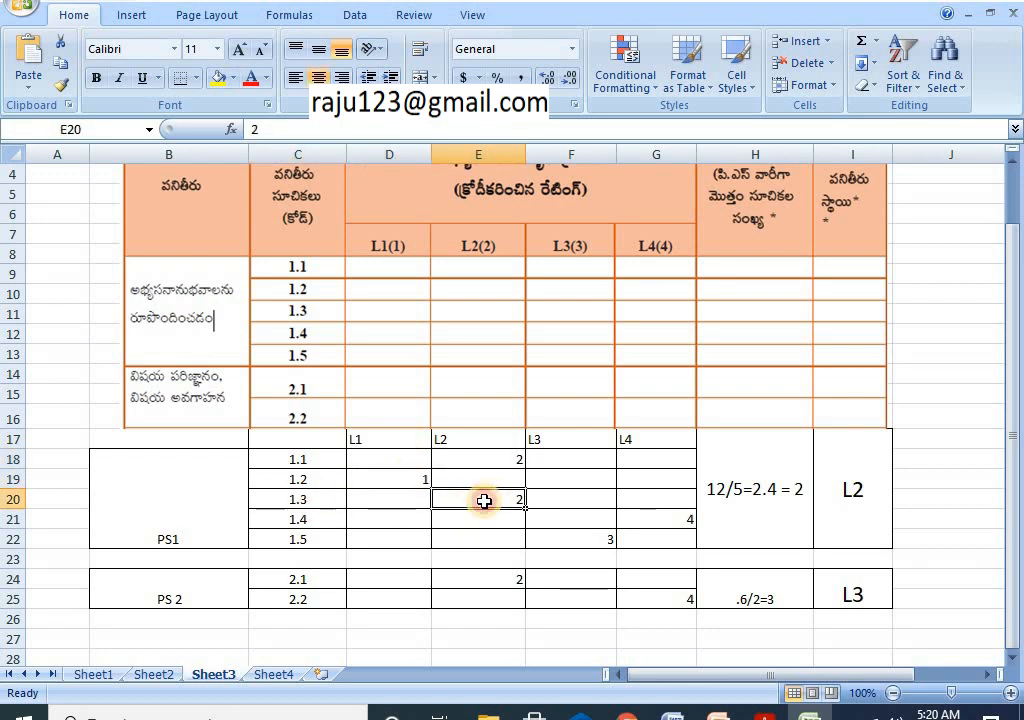
{"action": "left_click", "coordinate": [322, 522]}
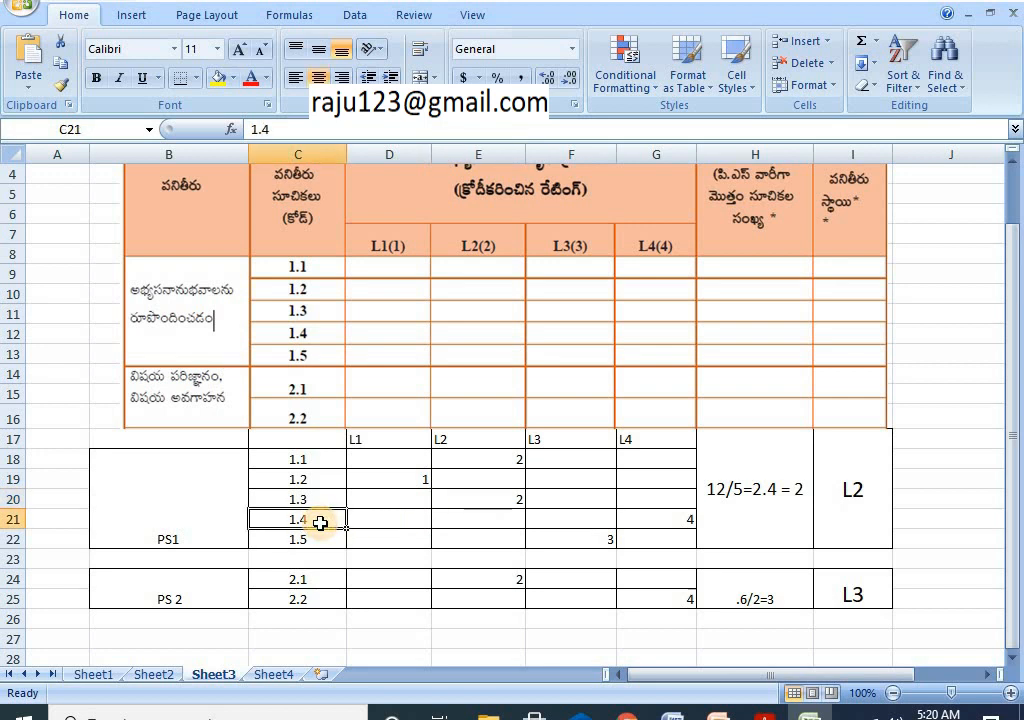
{"action": "left_click", "coordinate": [663, 520]}
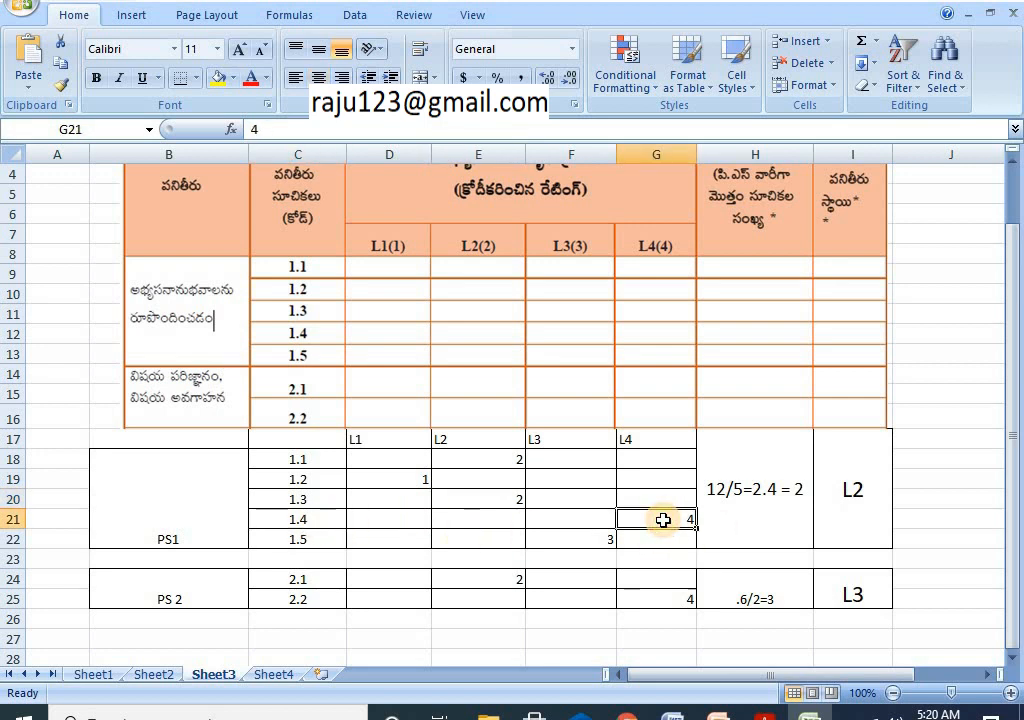
{"action": "left_click", "coordinate": [291, 541]}
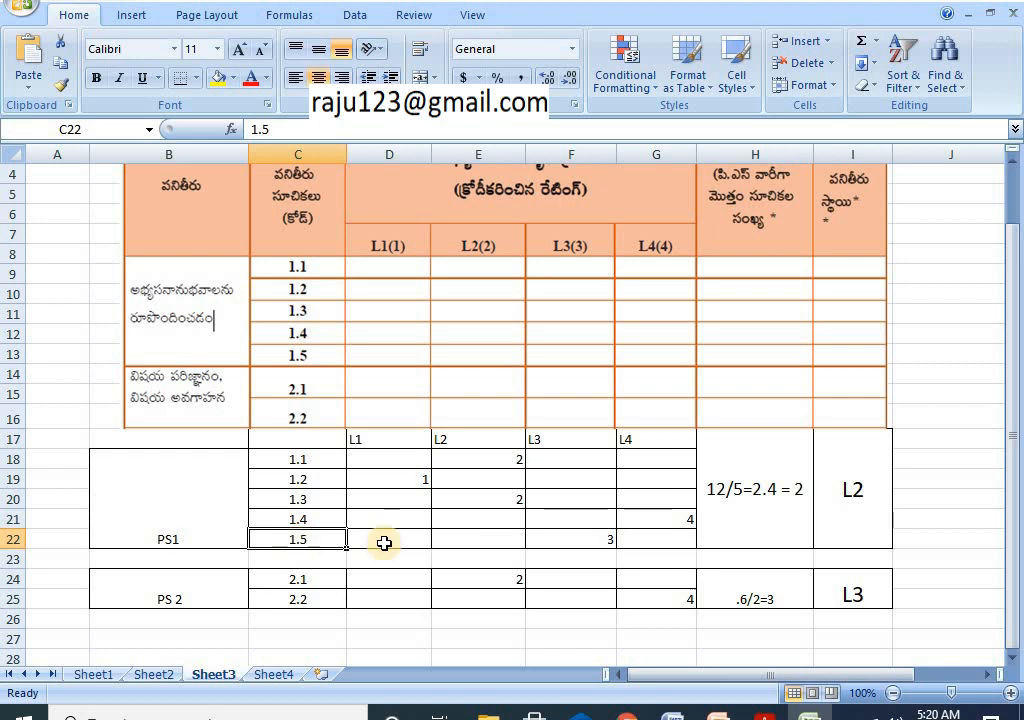
{"action": "left_click", "coordinate": [583, 541]}
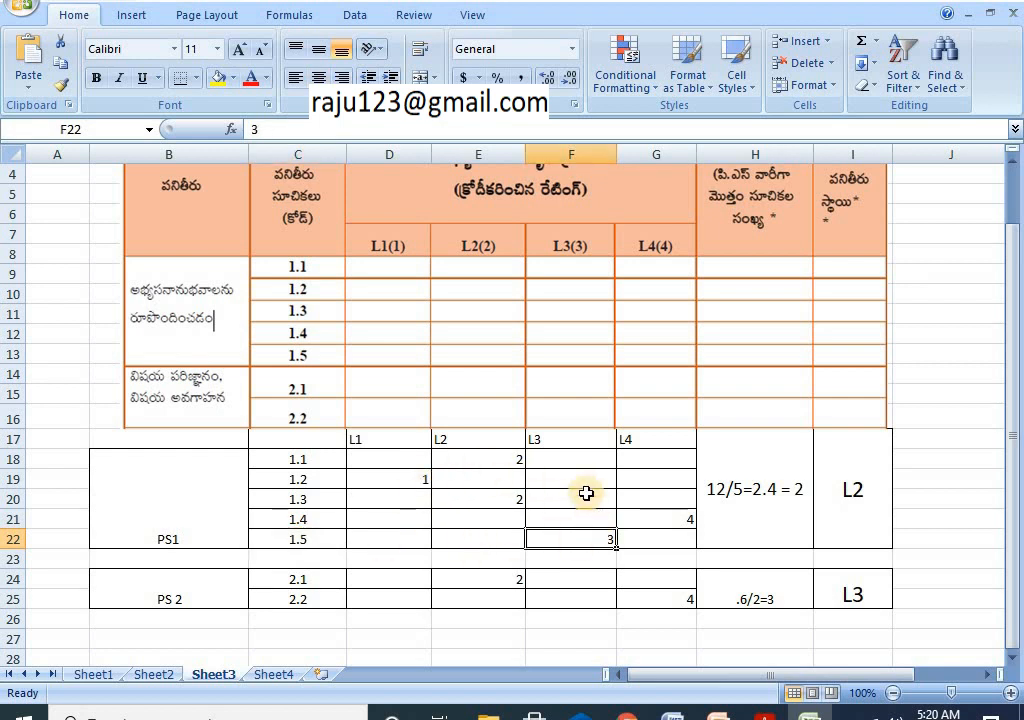
{"action": "left_click", "coordinate": [472, 459]}
{"action": "left_click", "coordinate": [420, 481]}
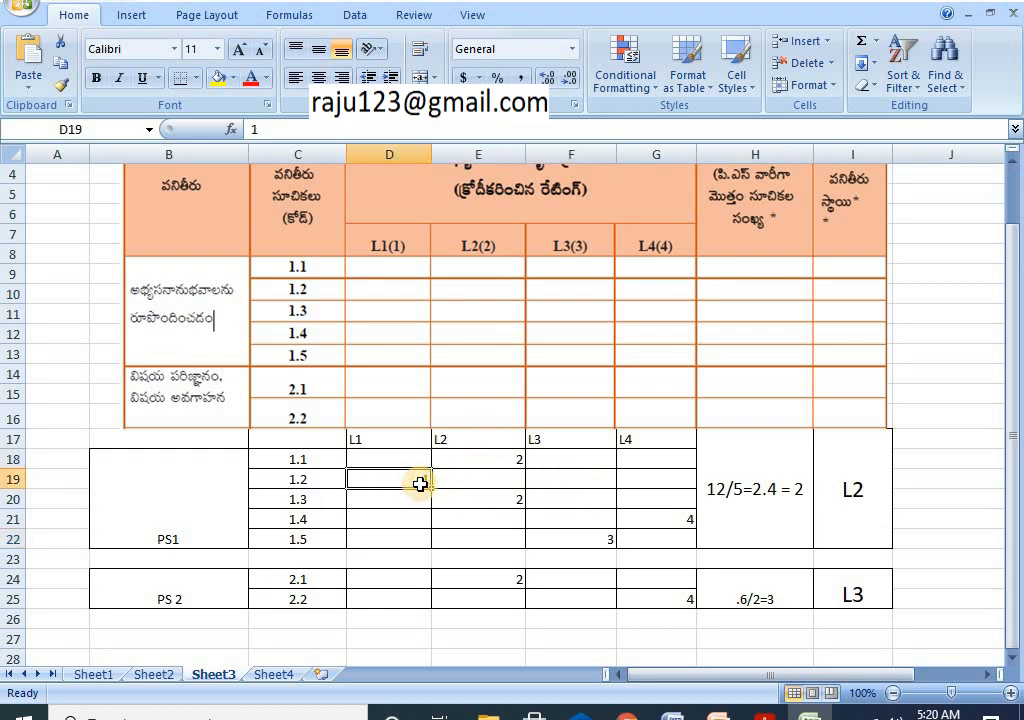
{"action": "left_click", "coordinate": [507, 502]}
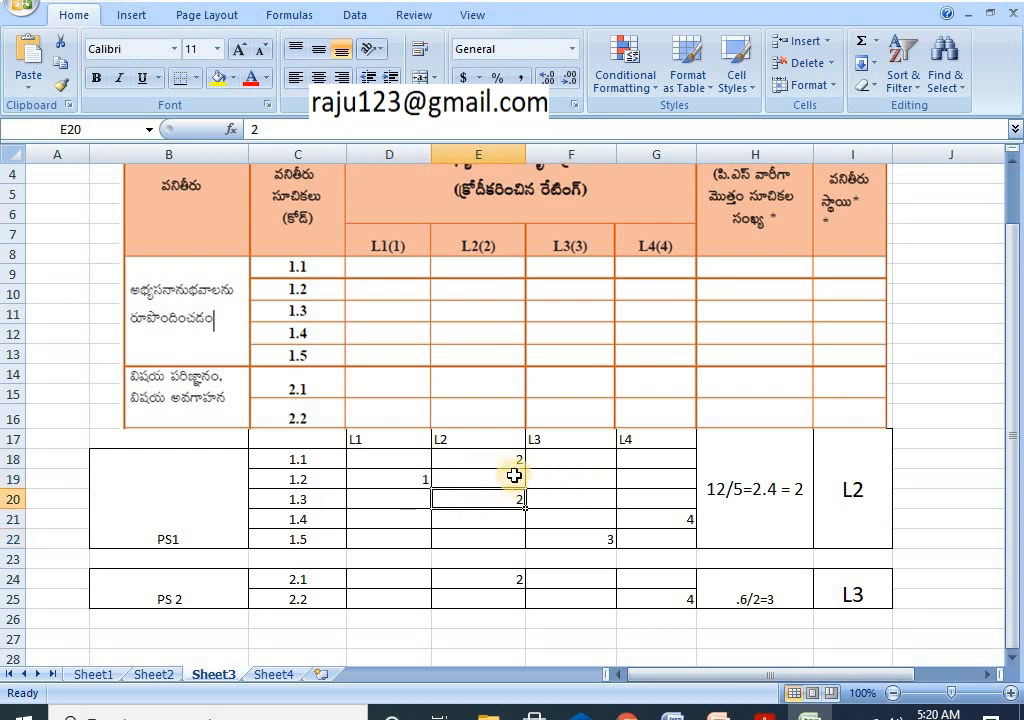
{"action": "left_click", "coordinate": [687, 520]}
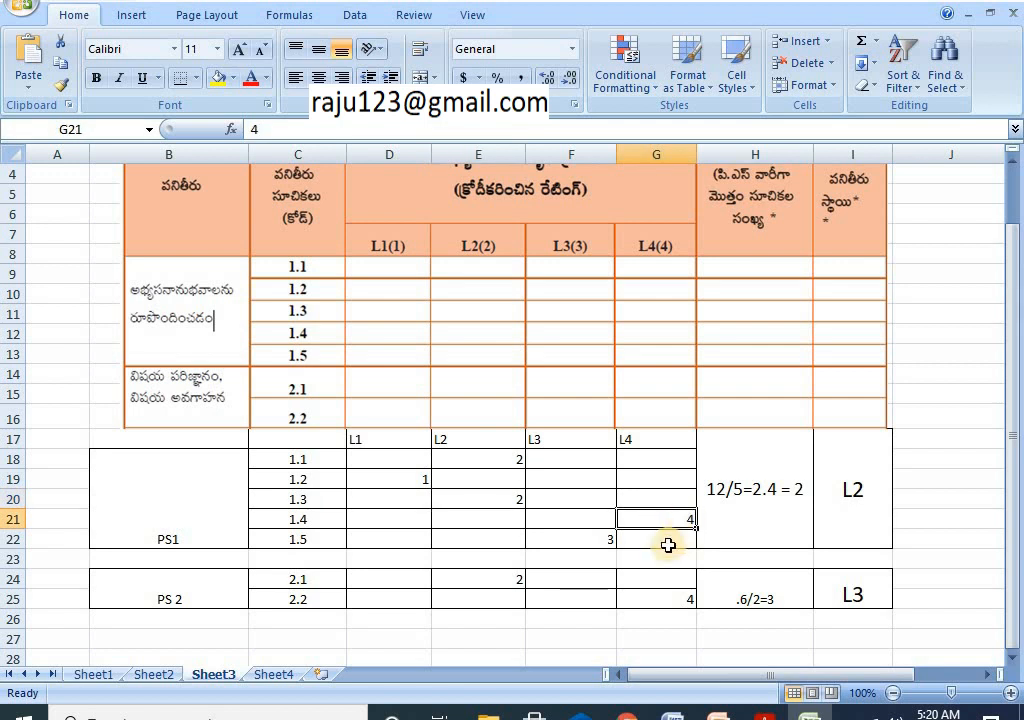
{"action": "left_click", "coordinate": [598, 540]}
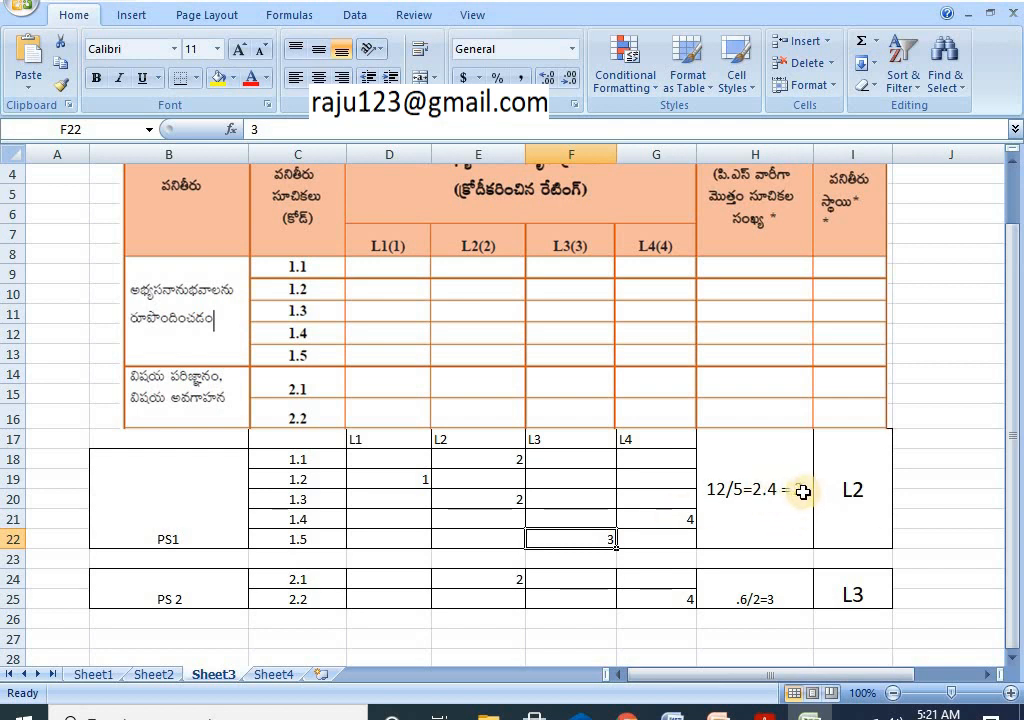
{"action": "left_click", "coordinate": [845, 488]}
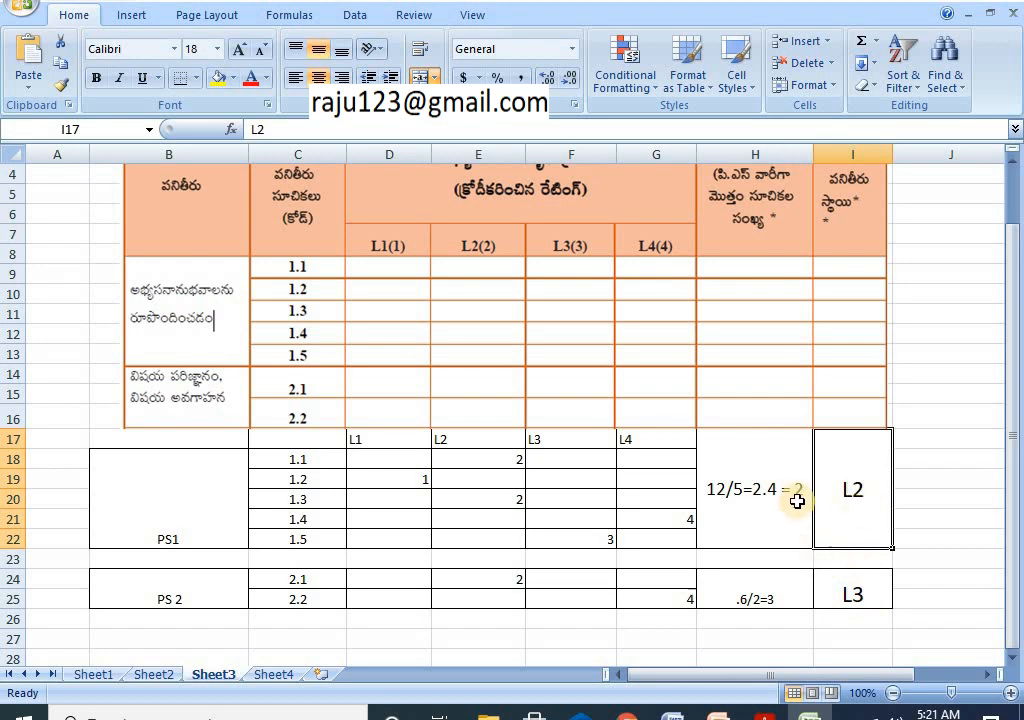
Step: On Sheet4, compare the PS 1 and PS 2 levels against Sheet3's rating table
{"action": "left_click", "coordinate": [279, 679]}
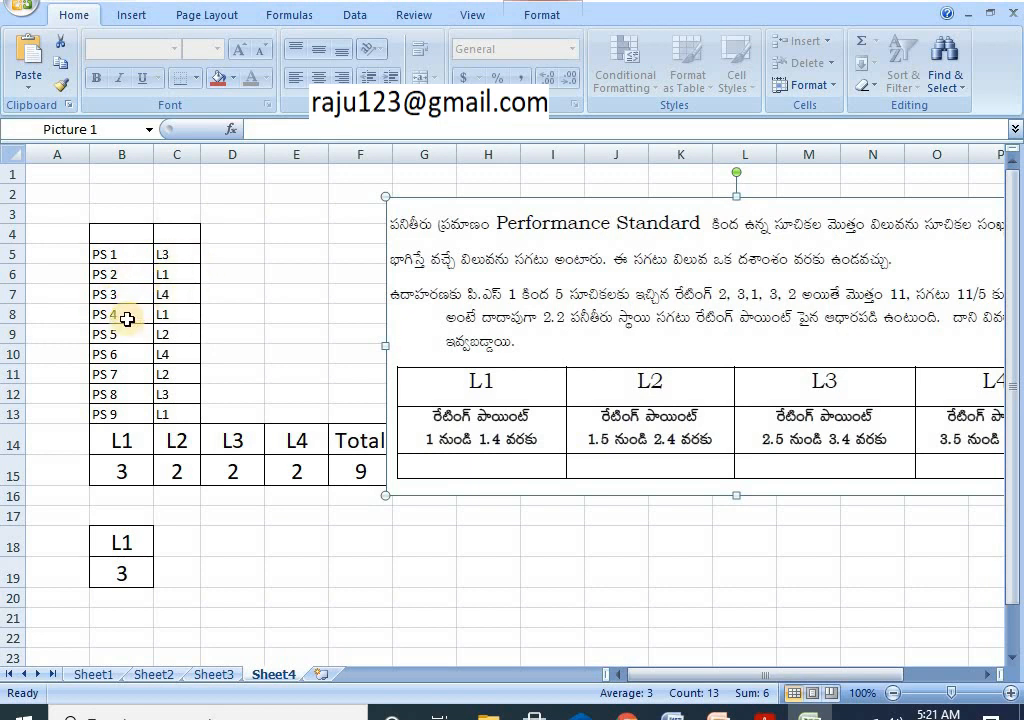
{"action": "left_click", "coordinate": [175, 261]}
{"action": "left_click", "coordinate": [176, 274]}
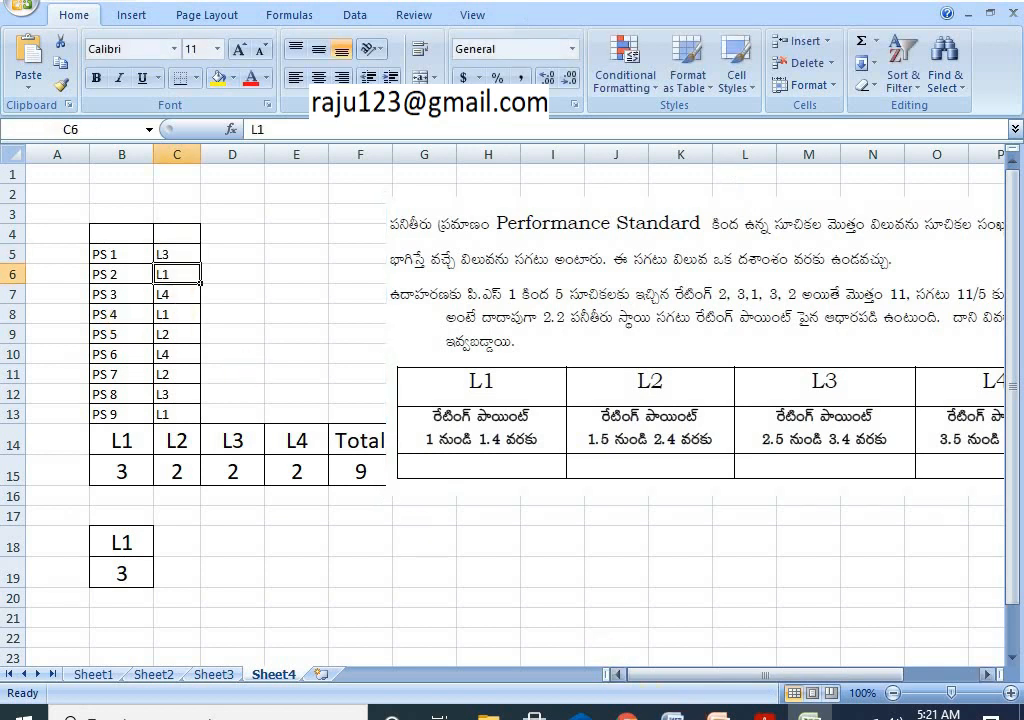
{"action": "left_click", "coordinate": [230, 675]}
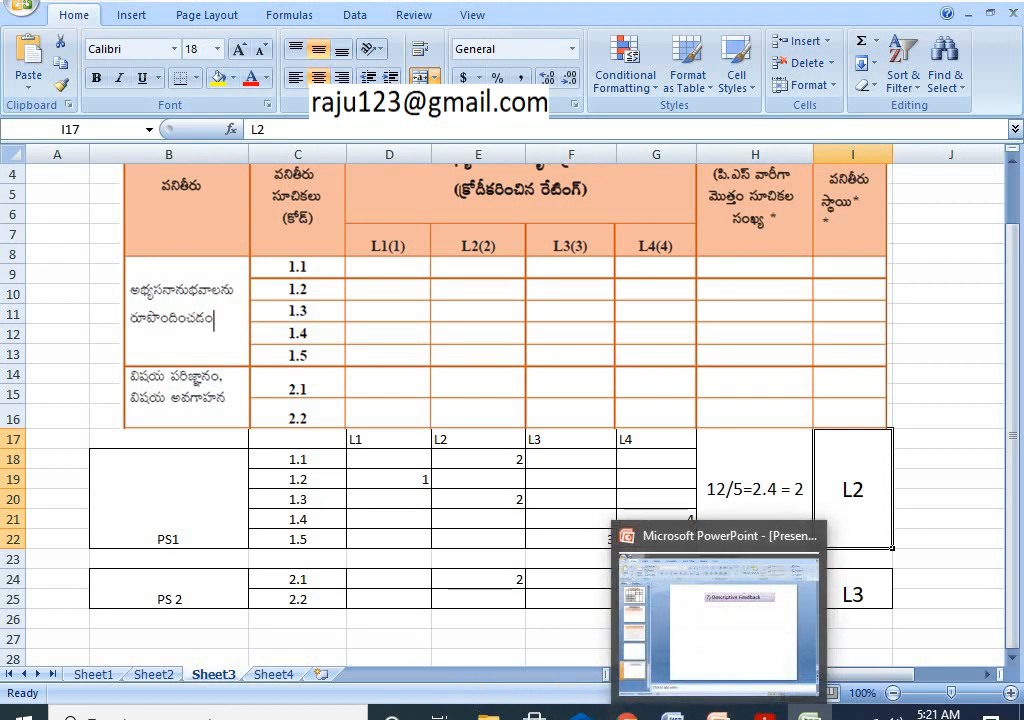
{"action": "mouse_move", "coordinate": [810, 714]}
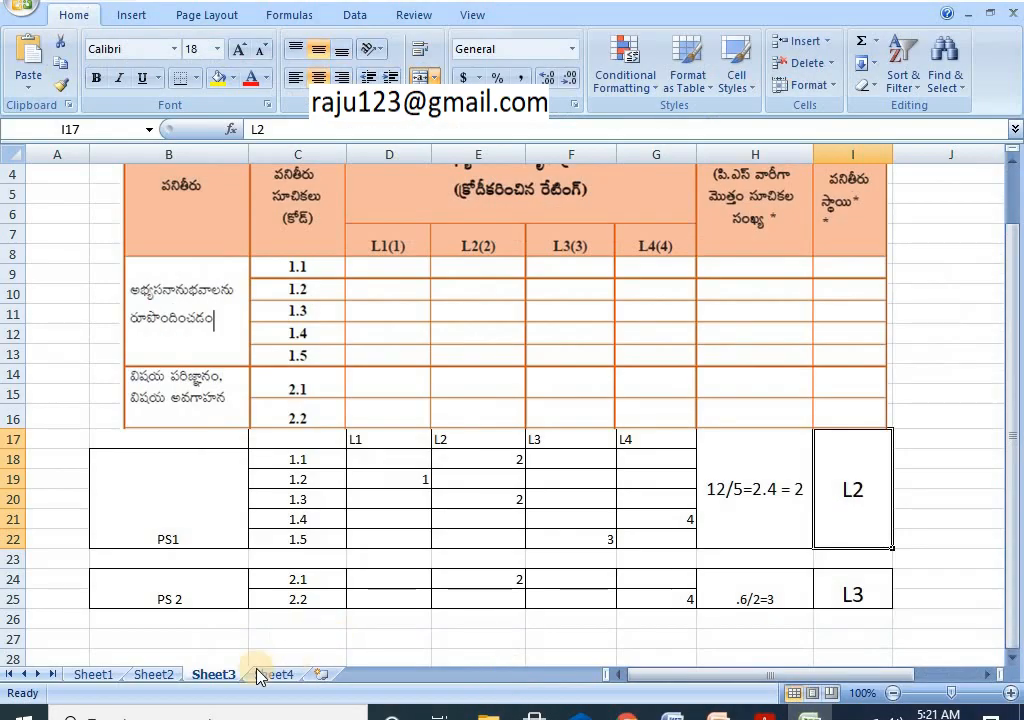
{"action": "left_click", "coordinate": [272, 674]}
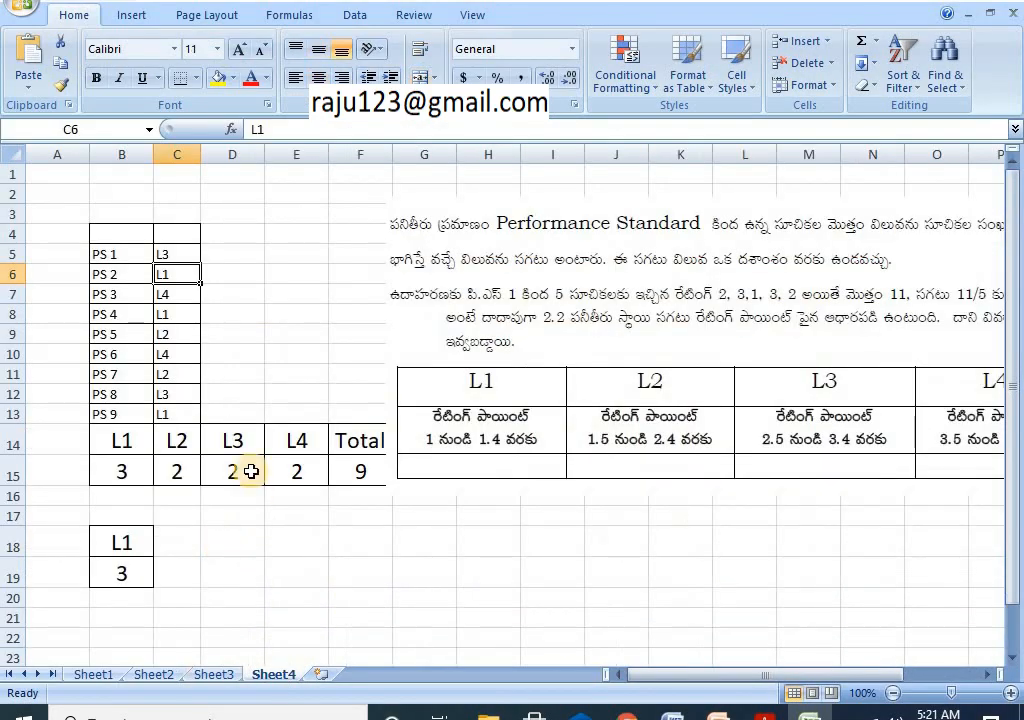
Step: Review PS 3 at L4, PS 9 at L1, and the L1–L4 count headings
{"action": "left_click", "coordinate": [165, 297]}
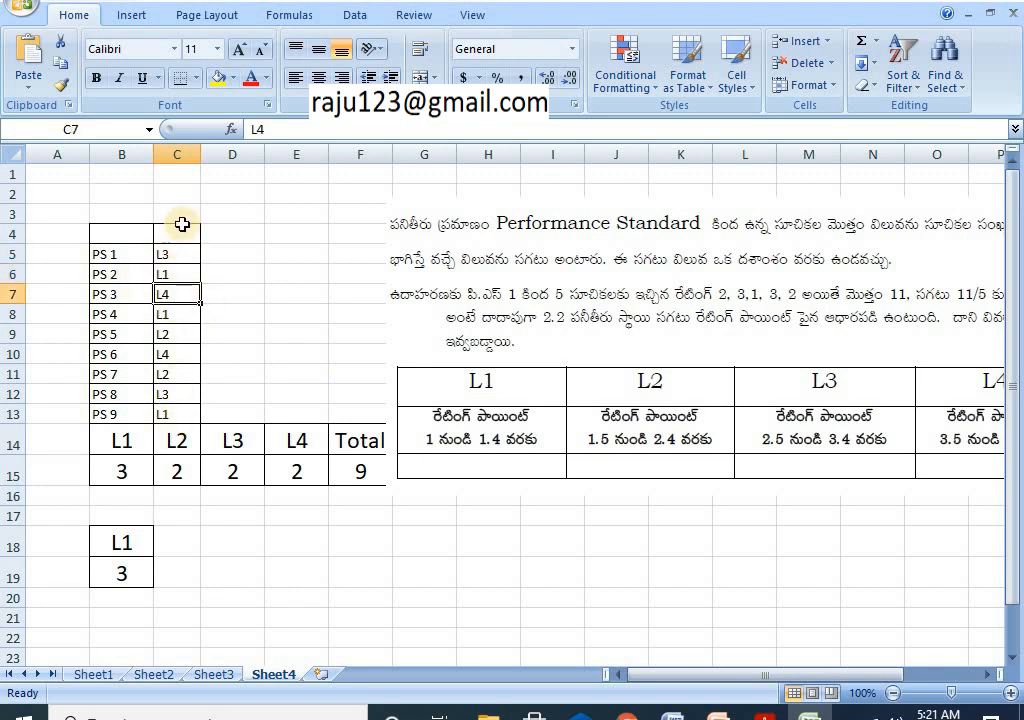
{"action": "left_click", "coordinate": [167, 414]}
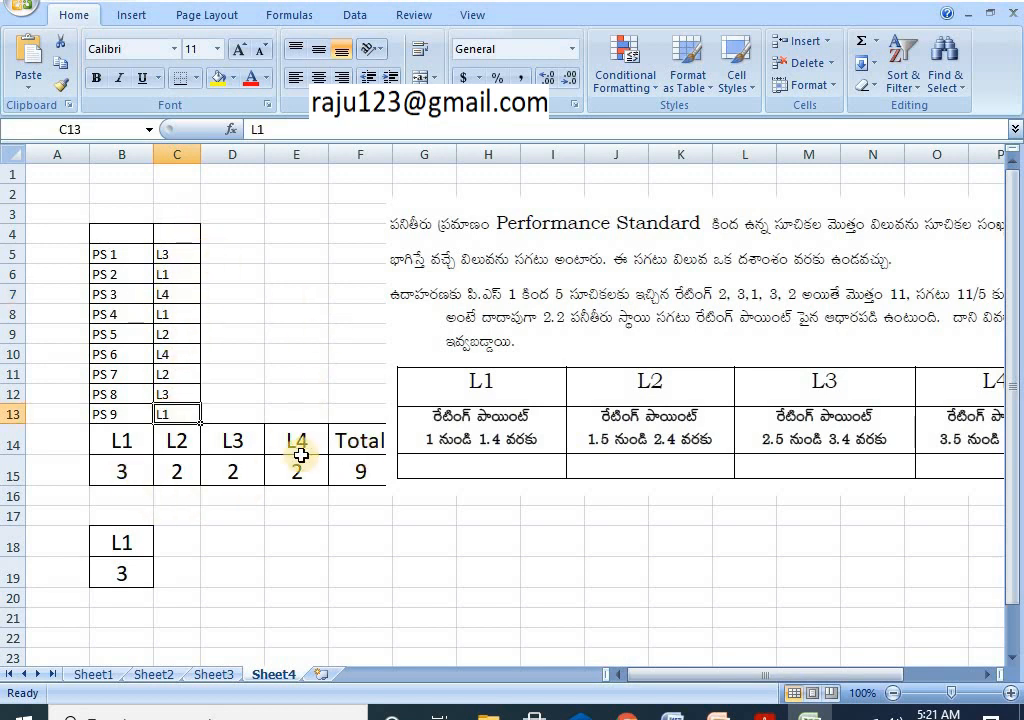
{"action": "left_click", "coordinate": [131, 449]}
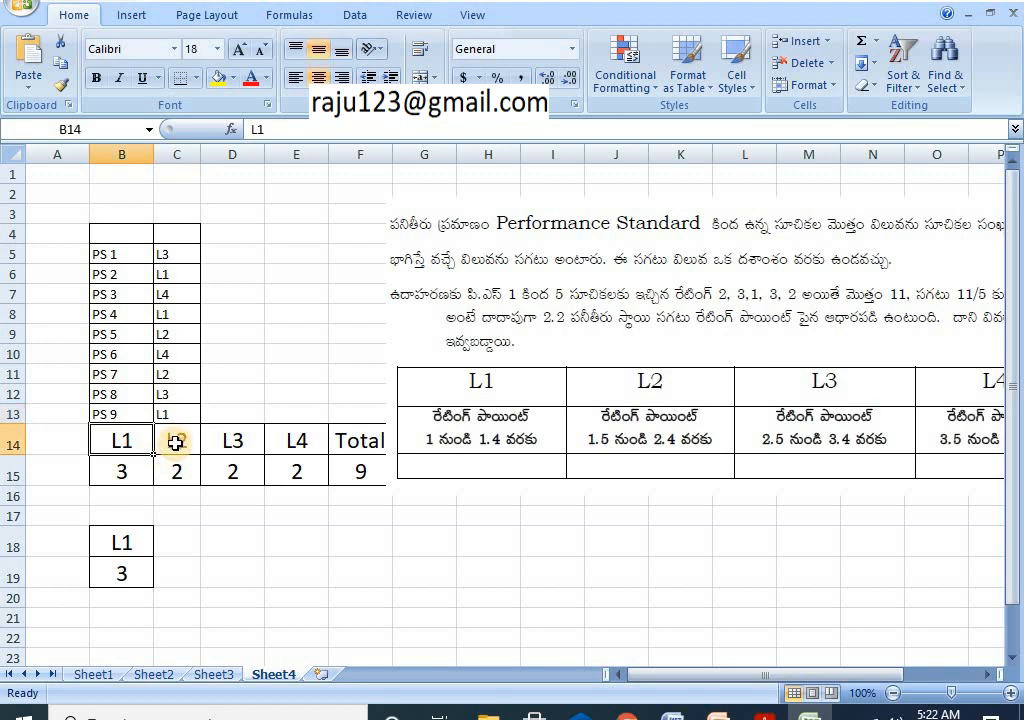
{"action": "left_click", "coordinate": [171, 439]}
{"action": "left_click", "coordinate": [238, 443]}
{"action": "left_click", "coordinate": [286, 441]}
{"action": "left_click", "coordinate": [137, 447]}
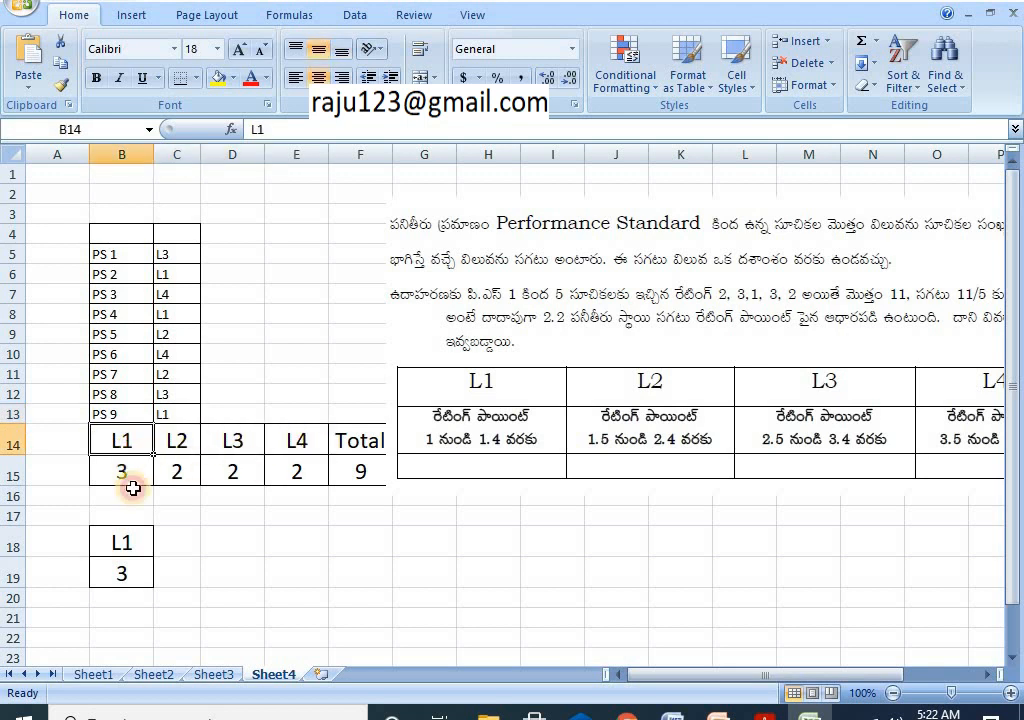
Step: Match standards to levels: PS 2, 4, 9 at L1; PS 5, 7 at L2; PS 1, 8 at L3; PS 3, 6 at L4
{"action": "left_click", "coordinate": [167, 276]}
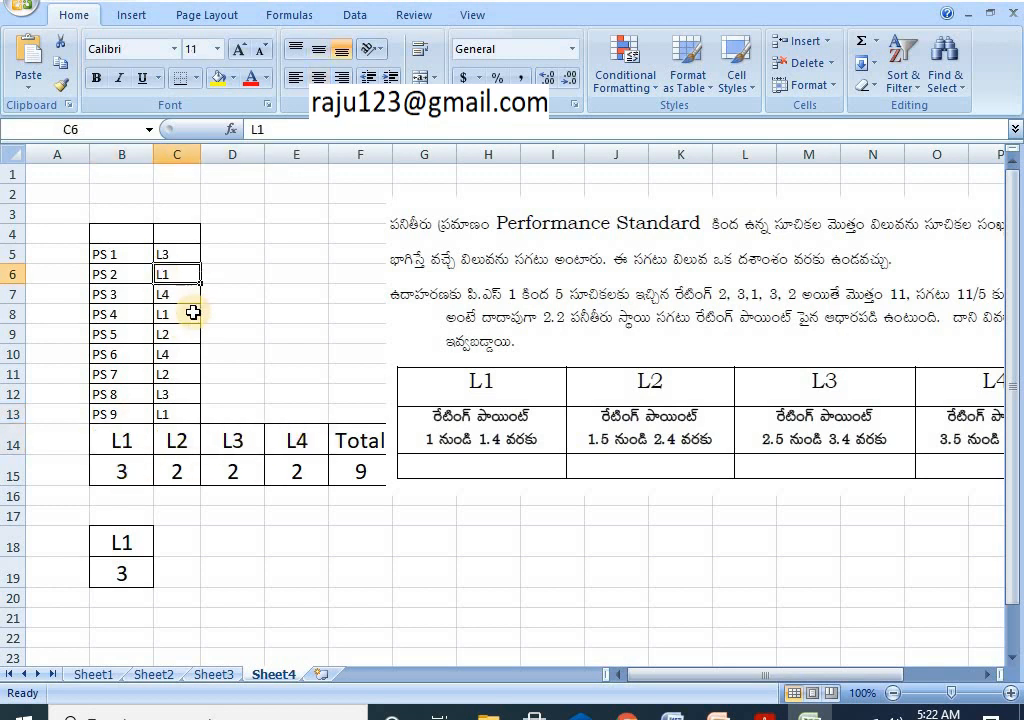
{"action": "left_click", "coordinate": [181, 315]}
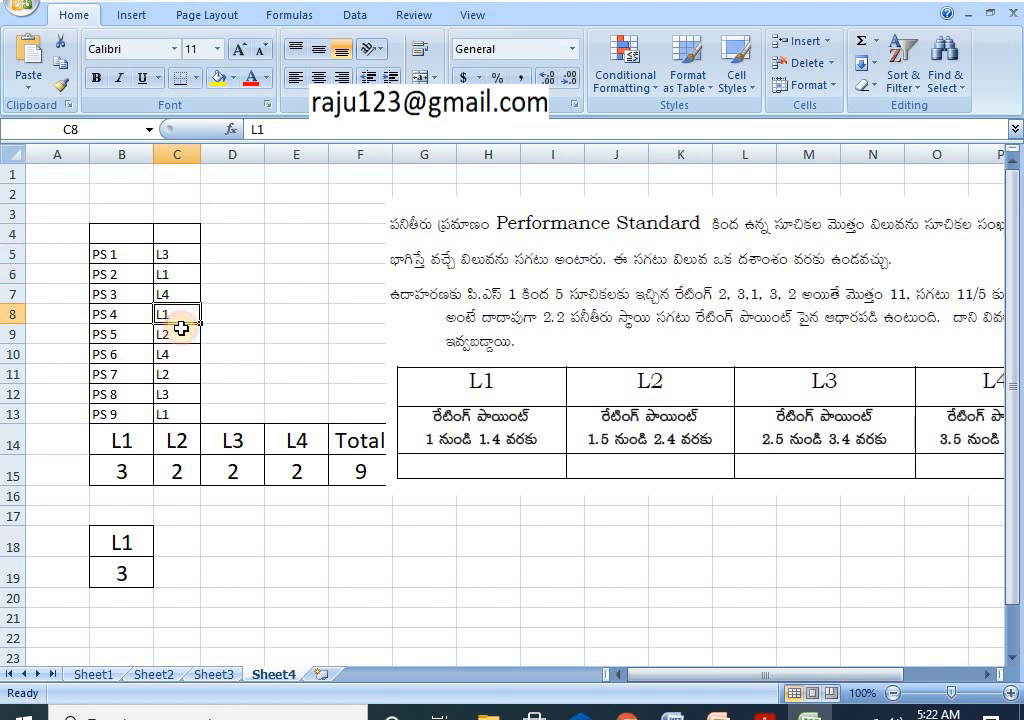
{"action": "left_click", "coordinate": [179, 416]}
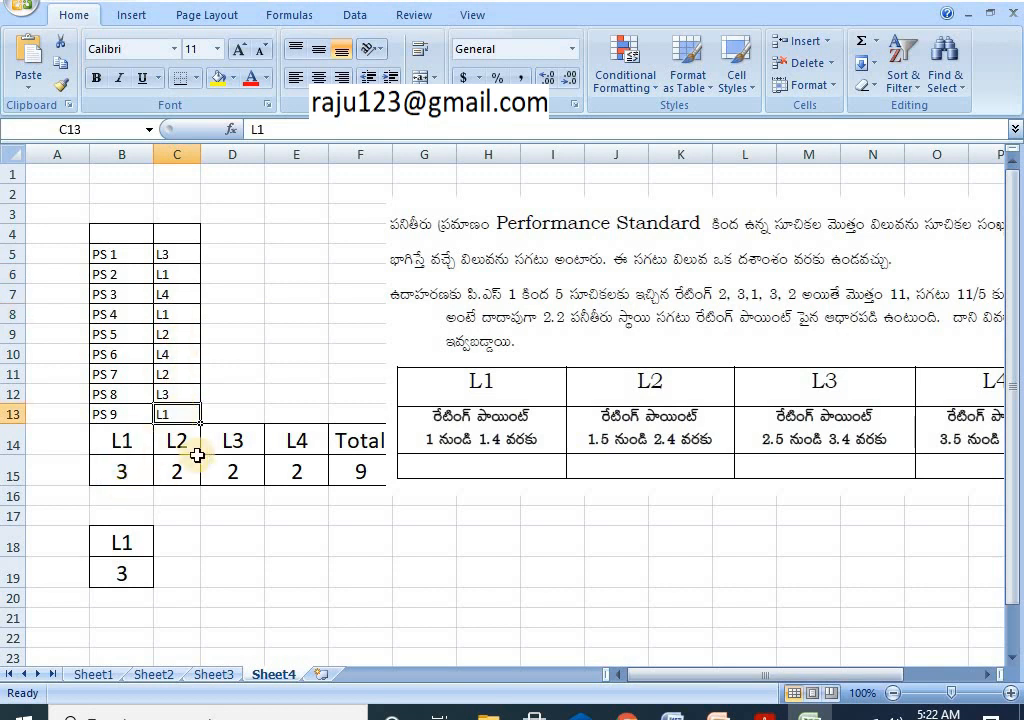
{"action": "left_click", "coordinate": [177, 338]}
{"action": "left_click", "coordinate": [176, 375]}
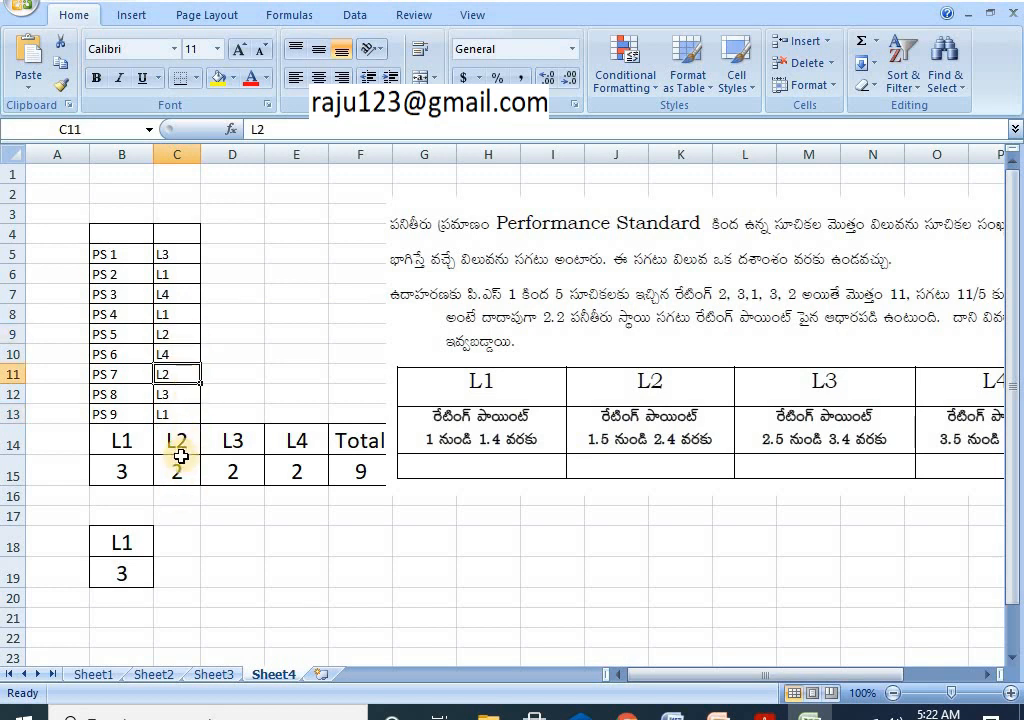
{"action": "left_click", "coordinate": [231, 444]}
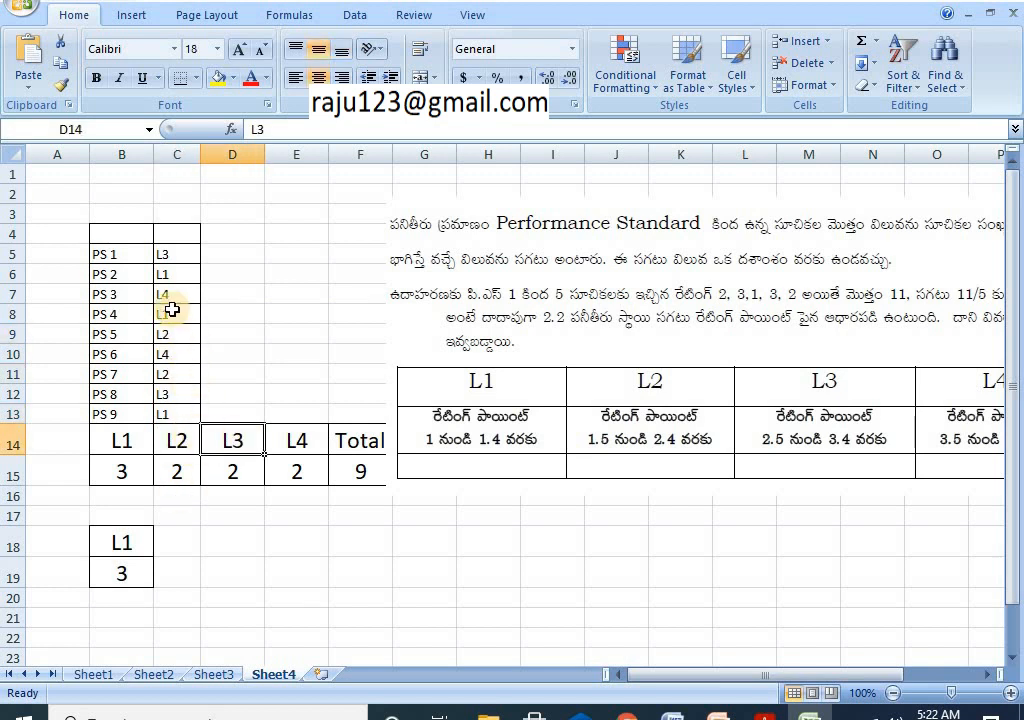
{"action": "left_click", "coordinate": [169, 258]}
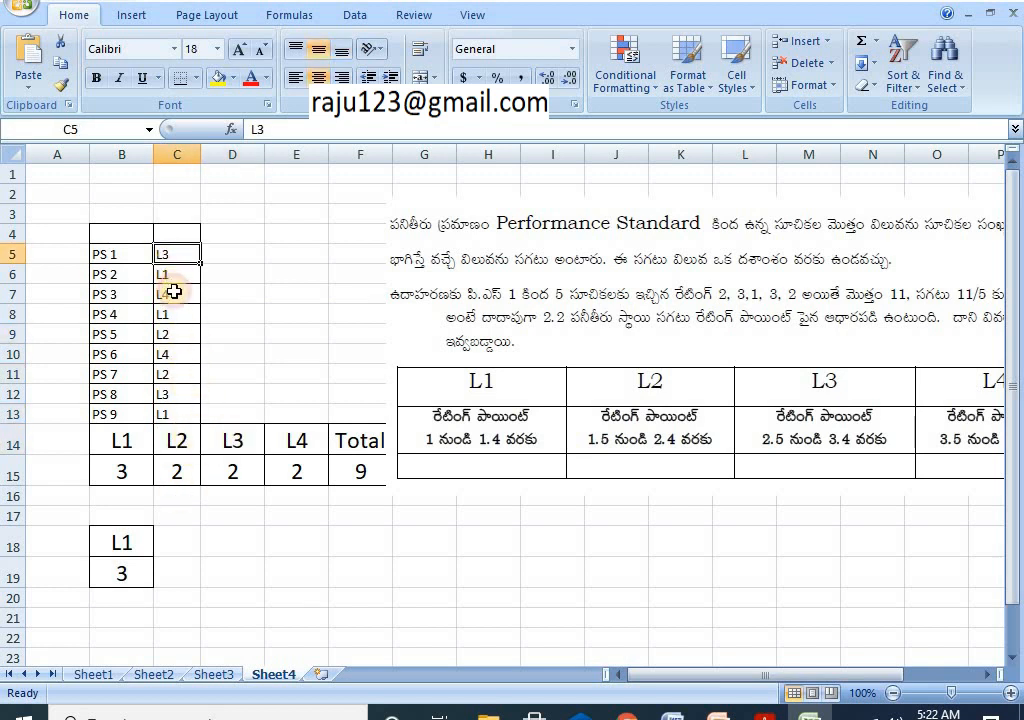
{"action": "left_click", "coordinate": [178, 394]}
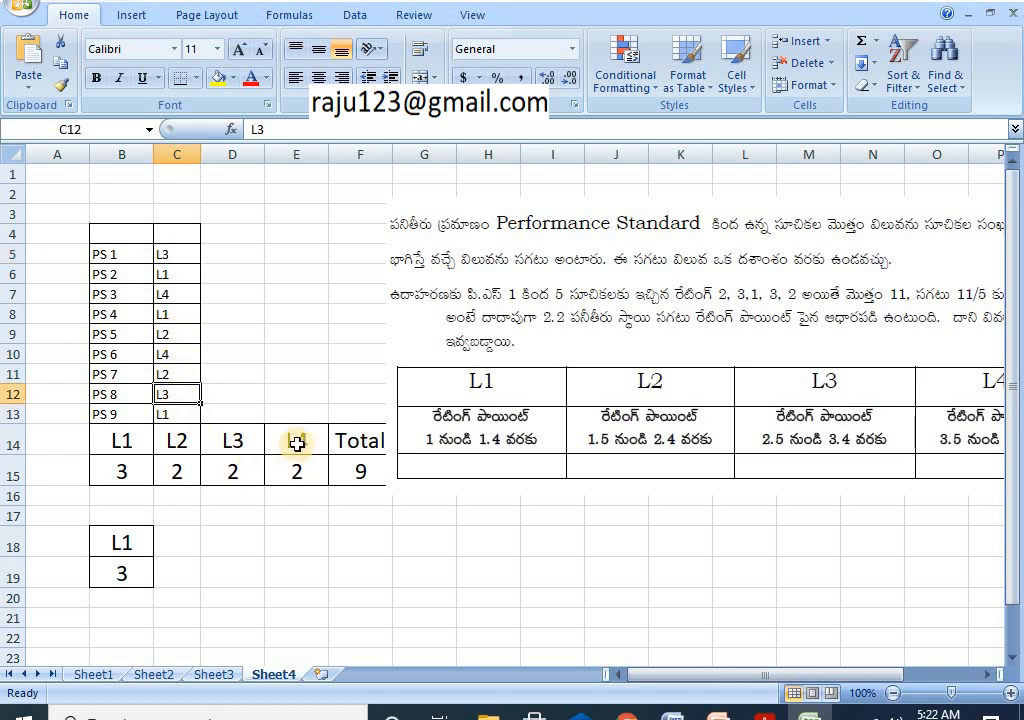
{"action": "left_click", "coordinate": [176, 297]}
{"action": "left_click", "coordinate": [181, 356]}
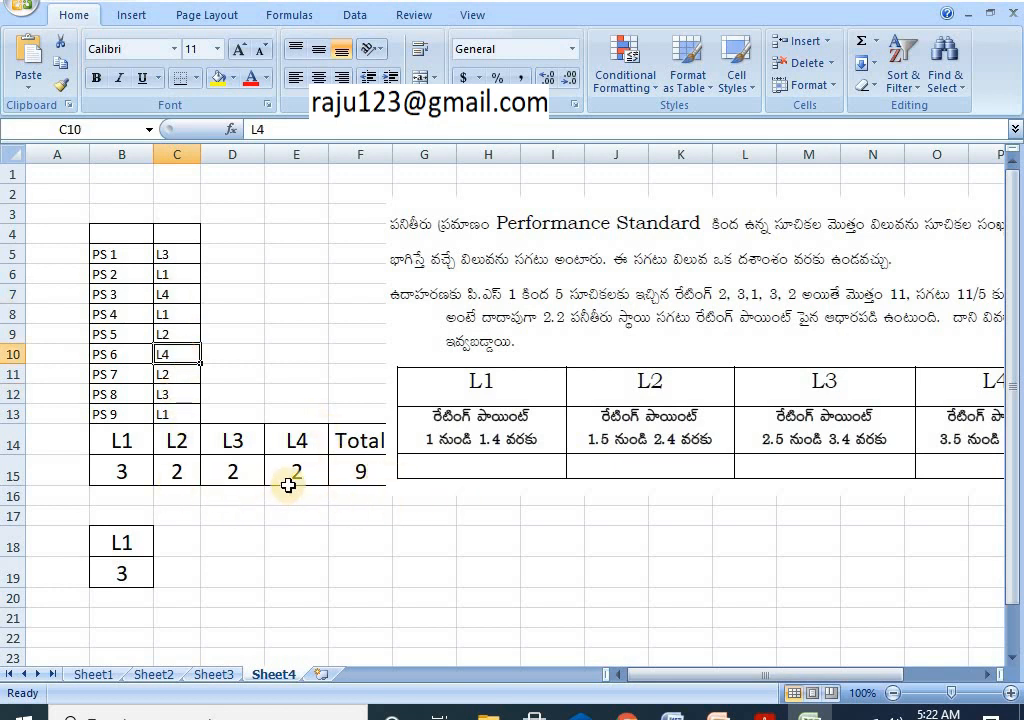
Step: Check the total of 9 standards and the L1 count of 3, then return to Sheet3
{"action": "left_click", "coordinate": [362, 474]}
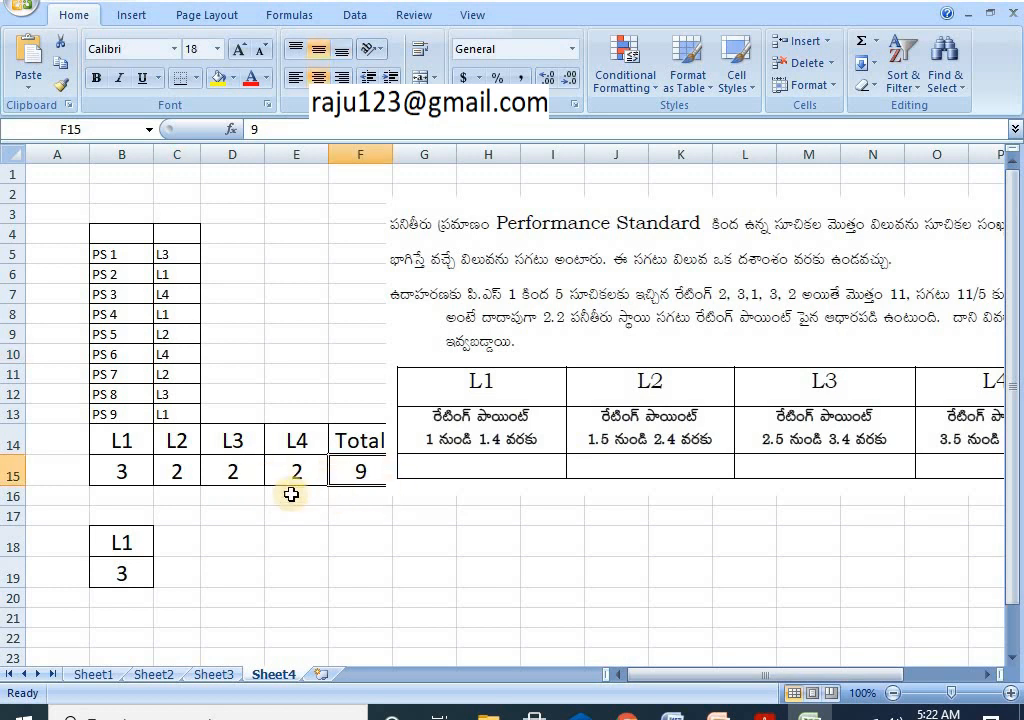
{"action": "left_click", "coordinate": [121, 477]}
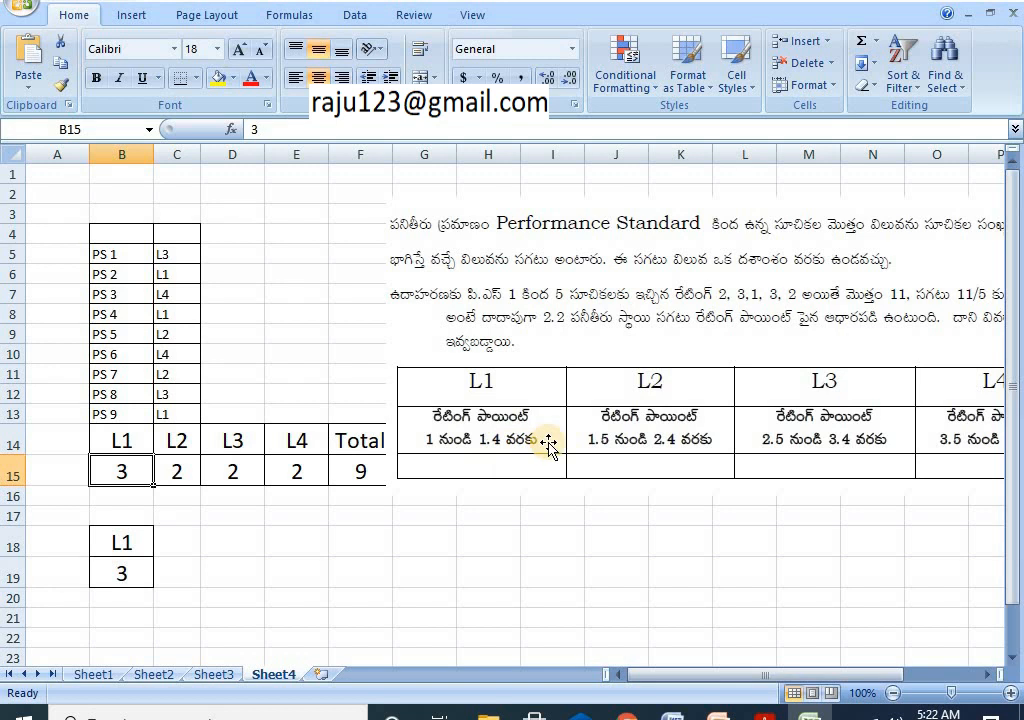
{"action": "left_click", "coordinate": [213, 674]}
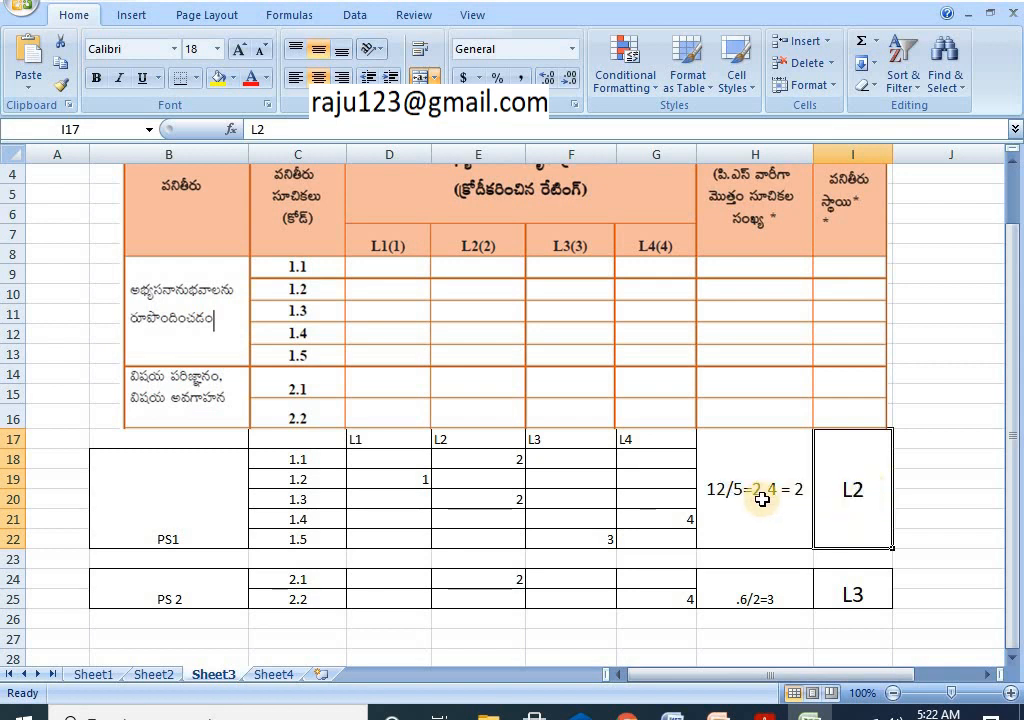
Step: Compare Sheet4's level counts with Sheet3's indicator ratings
{"action": "left_click", "coordinate": [271, 674]}
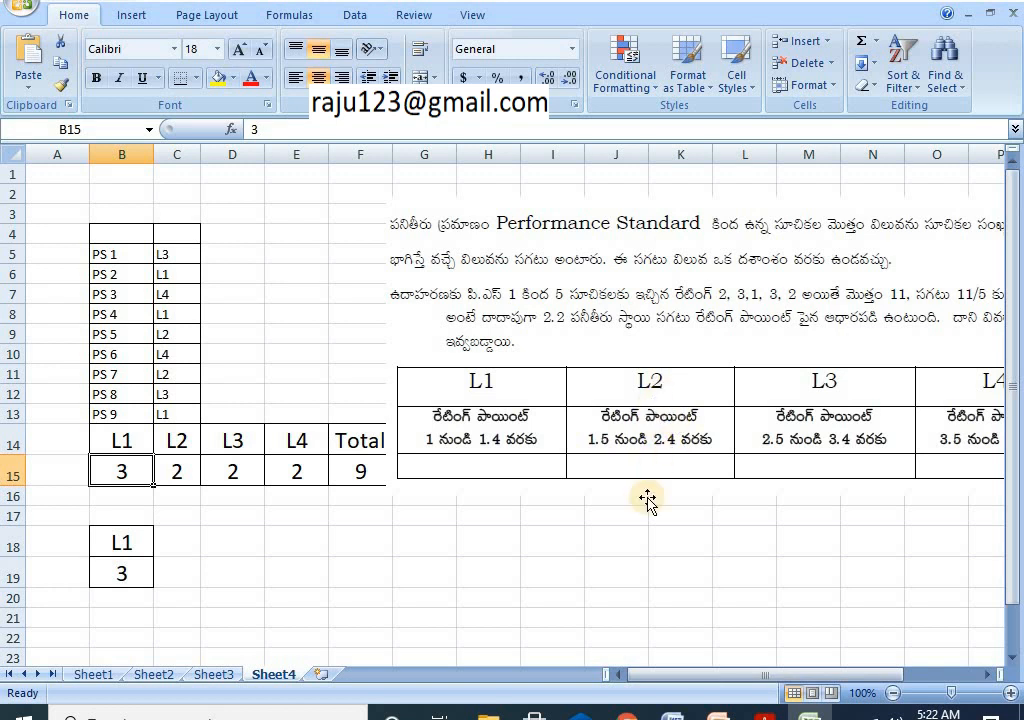
{"action": "left_click", "coordinate": [212, 676]}
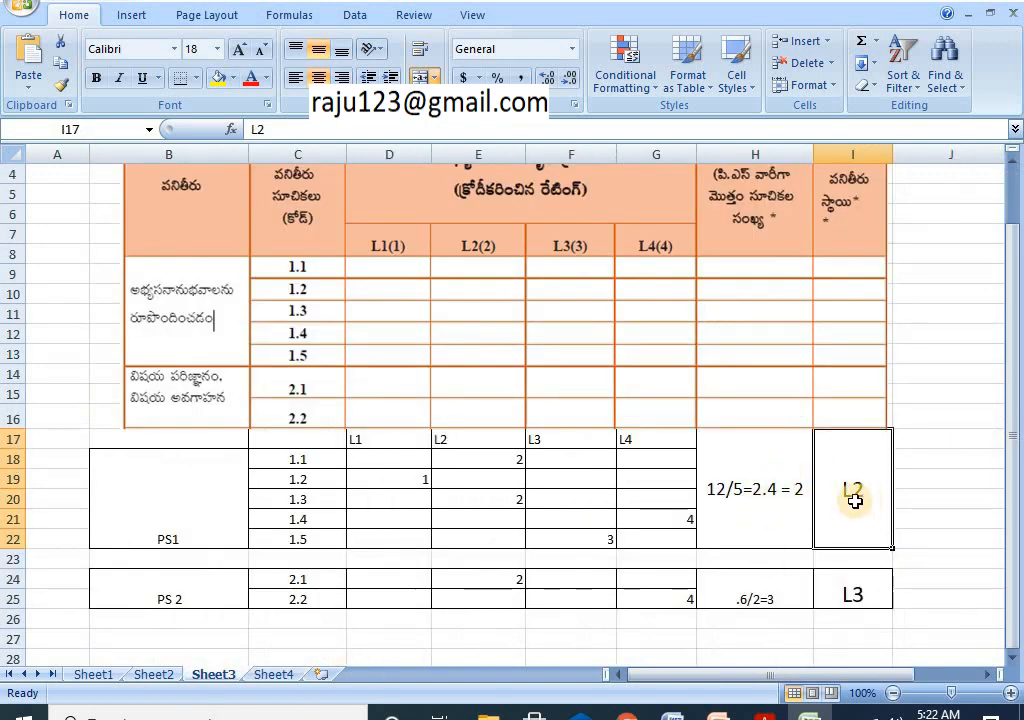
{"action": "left_click", "coordinate": [273, 676]}
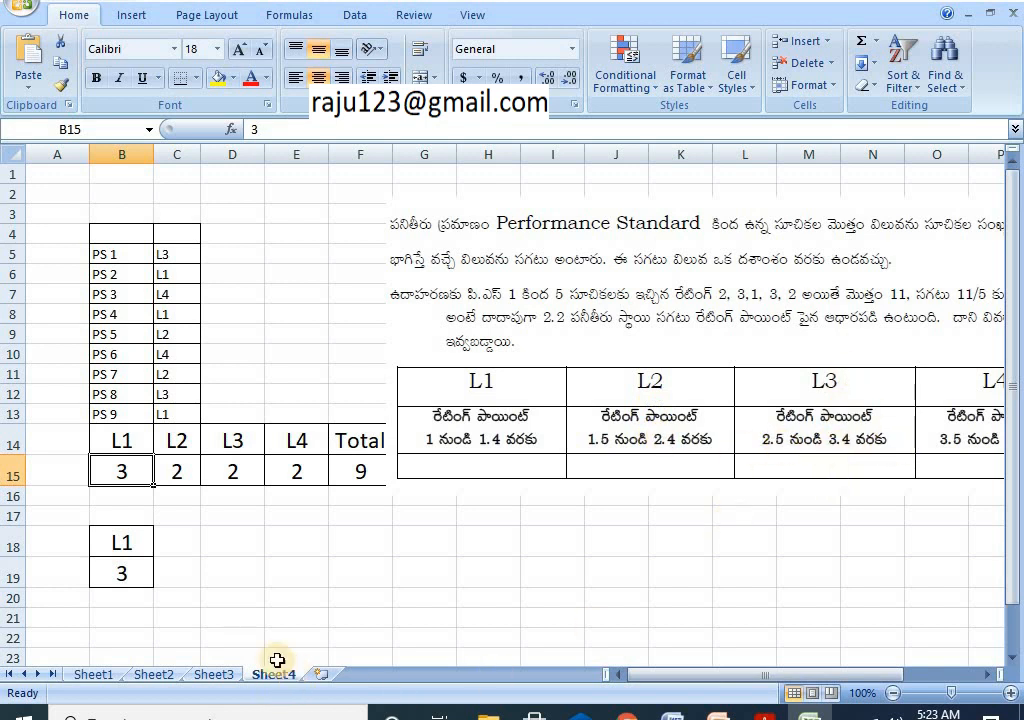
{"action": "left_click", "coordinate": [215, 675]}
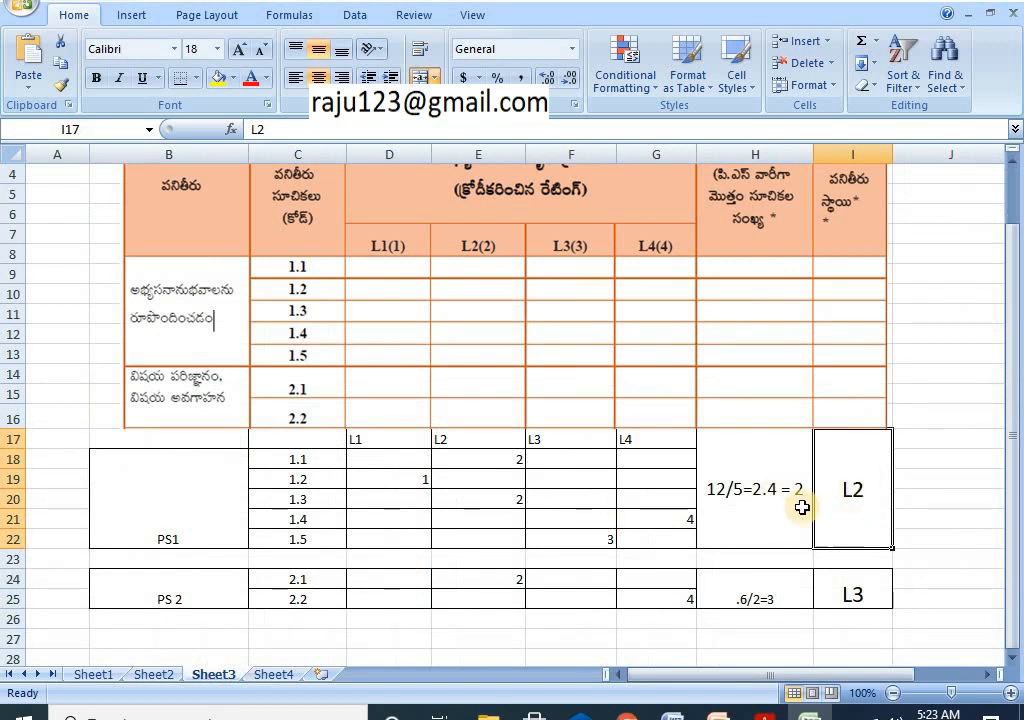
Step: Finish the PS1 average note in H17 as 12/5=2.4 = 2
{"action": "left_click", "coordinate": [765, 495]}
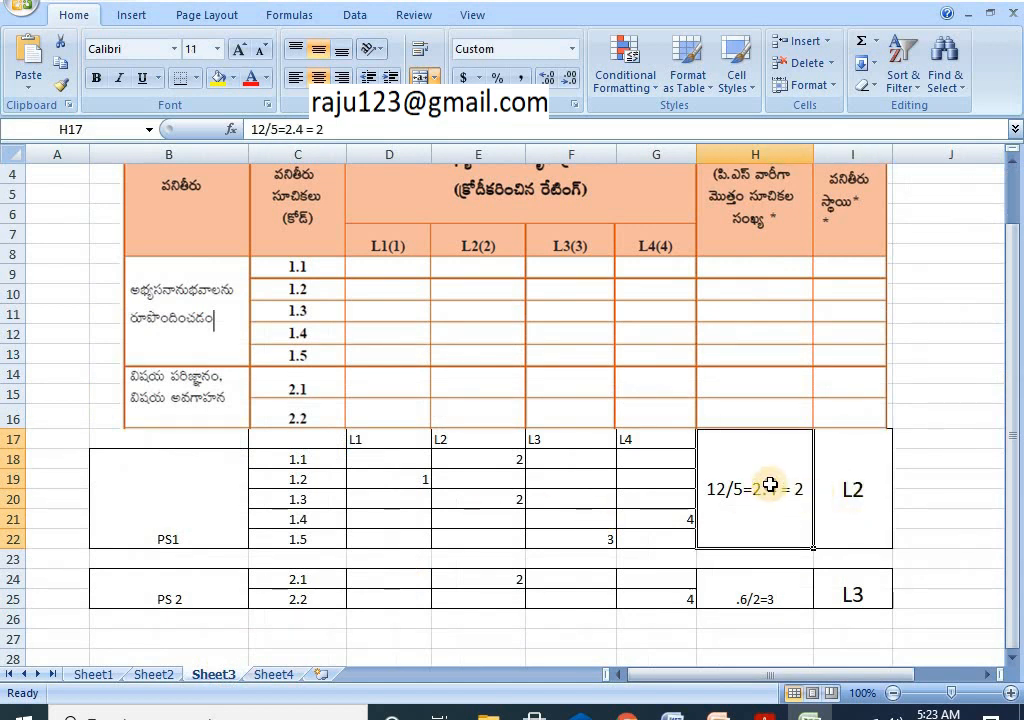
{"action": "double_click", "coordinate": [770, 485]}
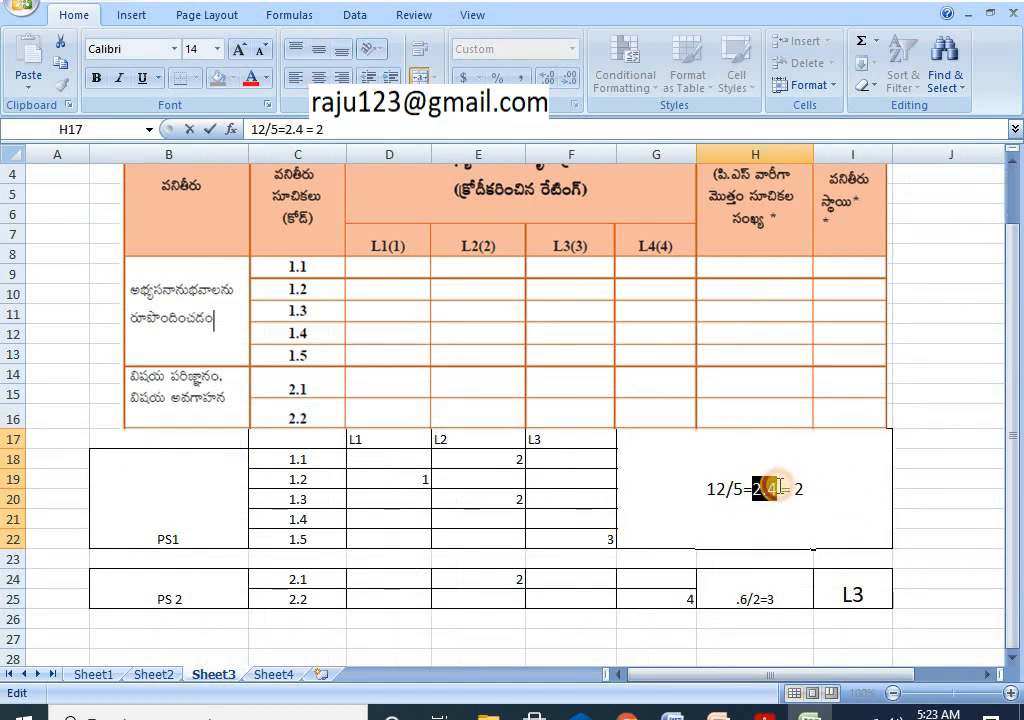
{"action": "left_click", "coordinate": [782, 535]}
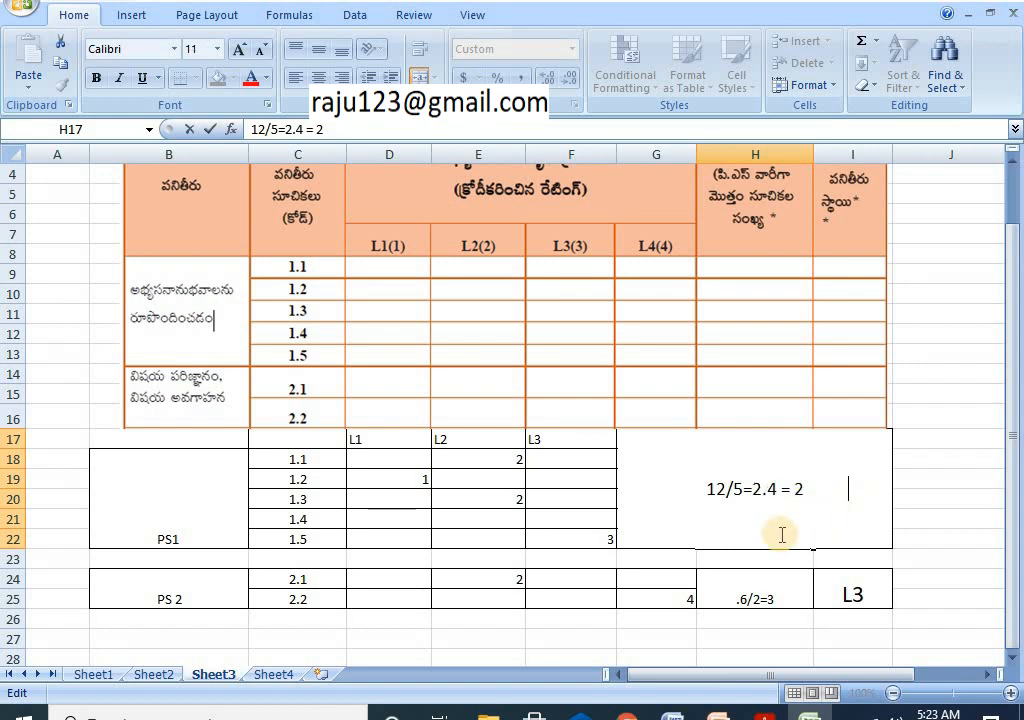
{"action": "left_click", "coordinate": [905, 480]}
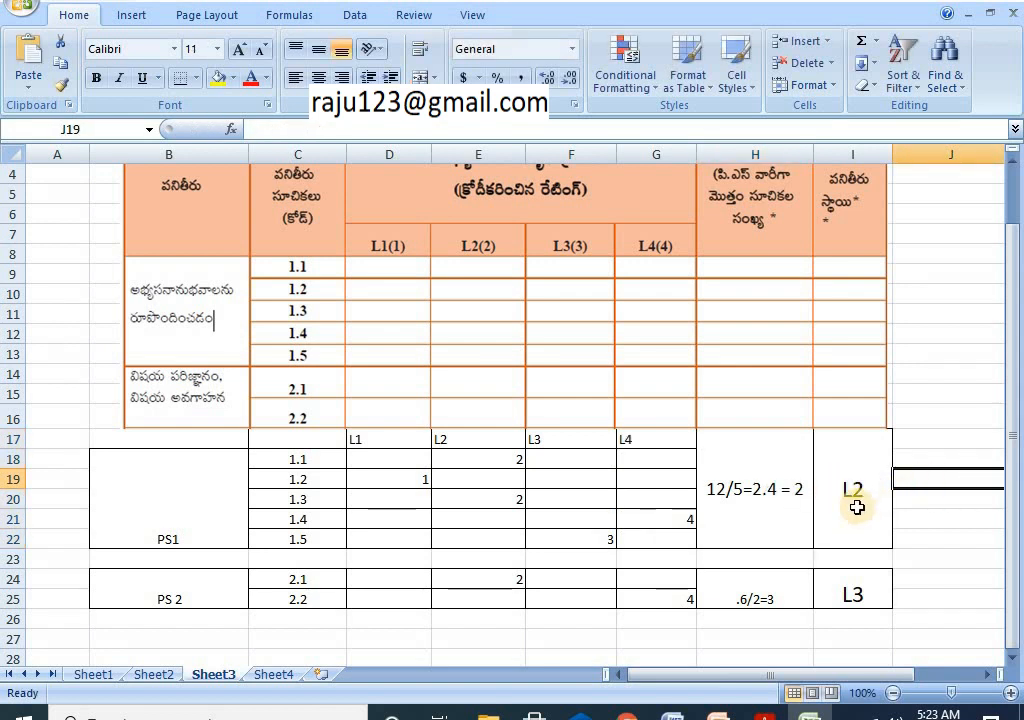
{"action": "left_click", "coordinate": [273, 674]}
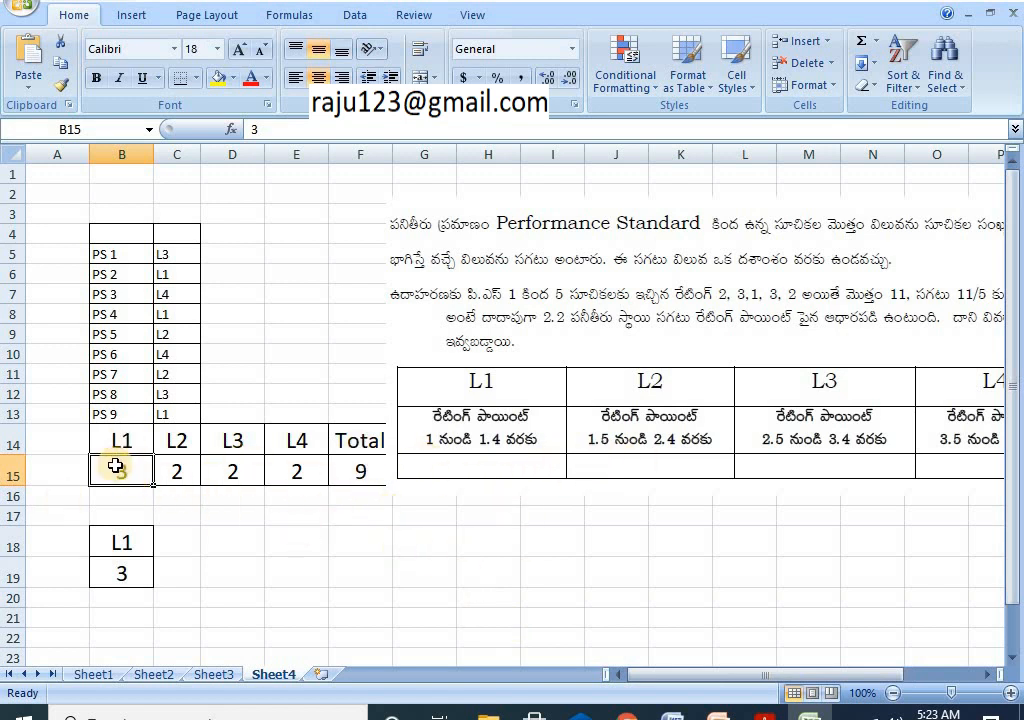
Step: Set Sheet4's L4 count to 4 and L1 count to 1, then return to the TSAR form
{"action": "left_click", "coordinate": [299, 472]}
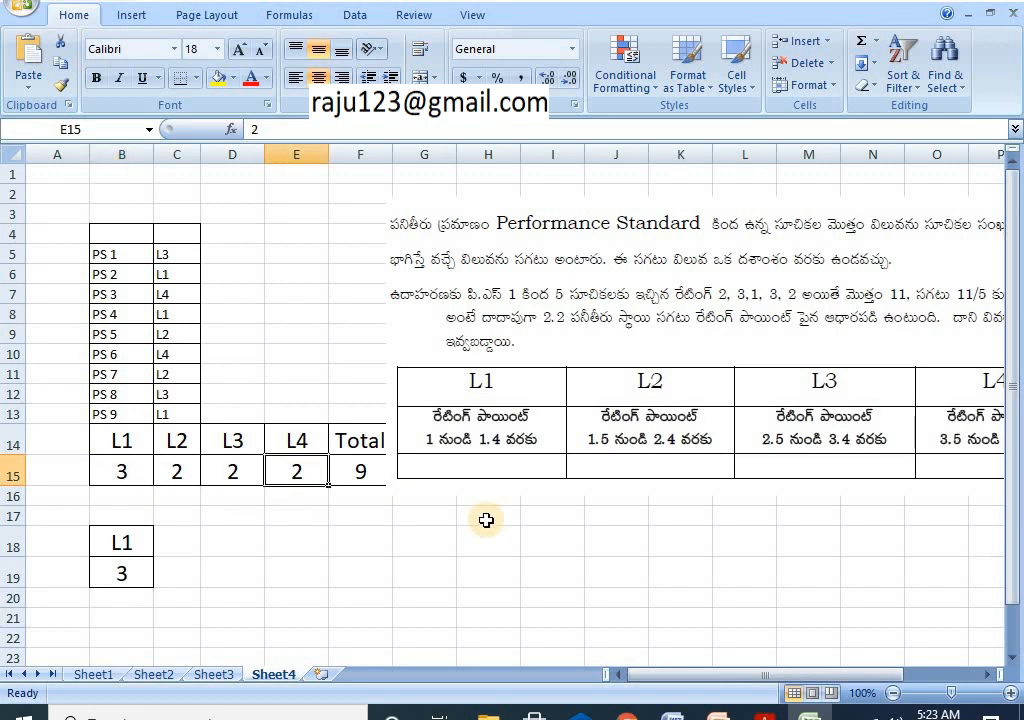
{"action": "left_click", "coordinate": [126, 473]}
{"action": "type", "text": "1"}
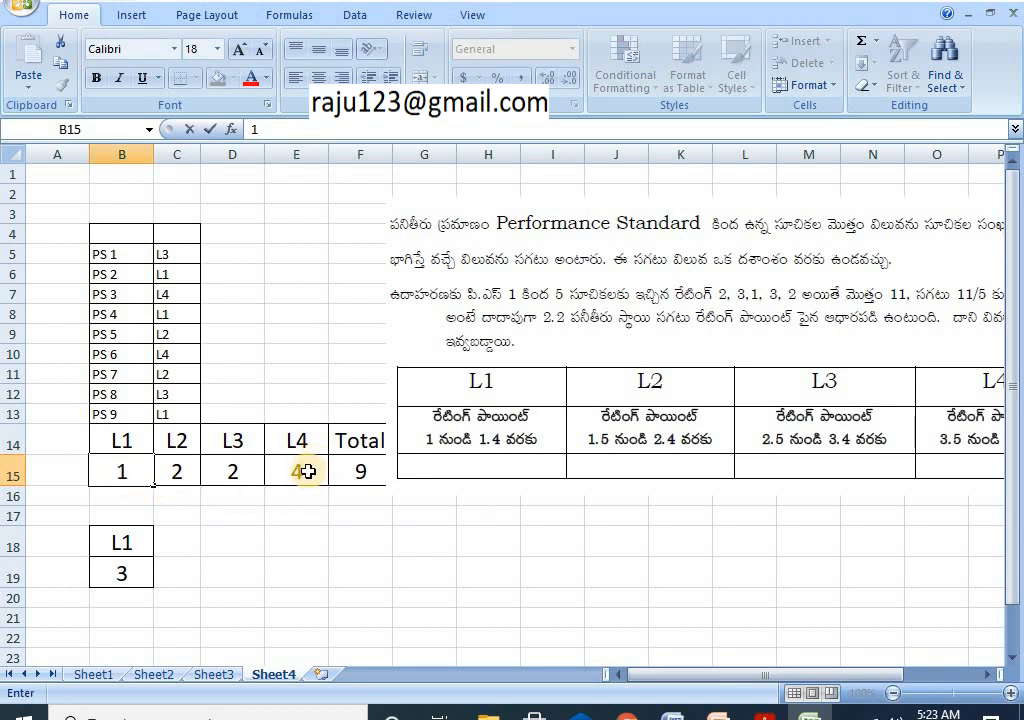
{"action": "left_click_drag", "start_coordinate": [688, 685], "coordinate": [756, 678]}
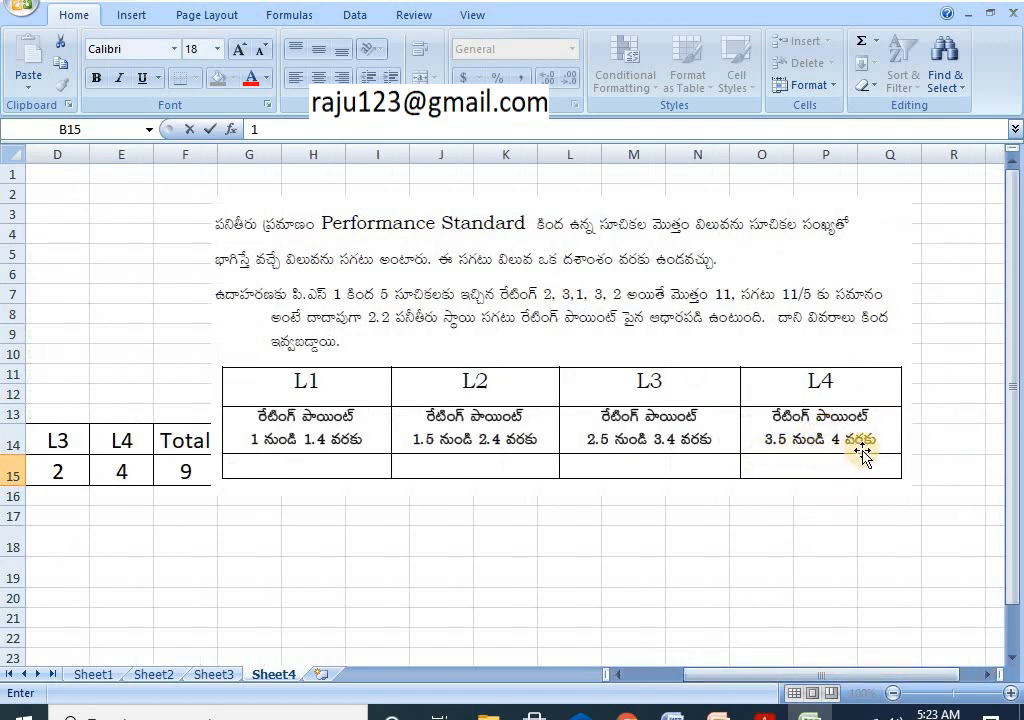
{"action": "left_click_drag", "start_coordinate": [726, 688], "coordinate": [650, 678]}
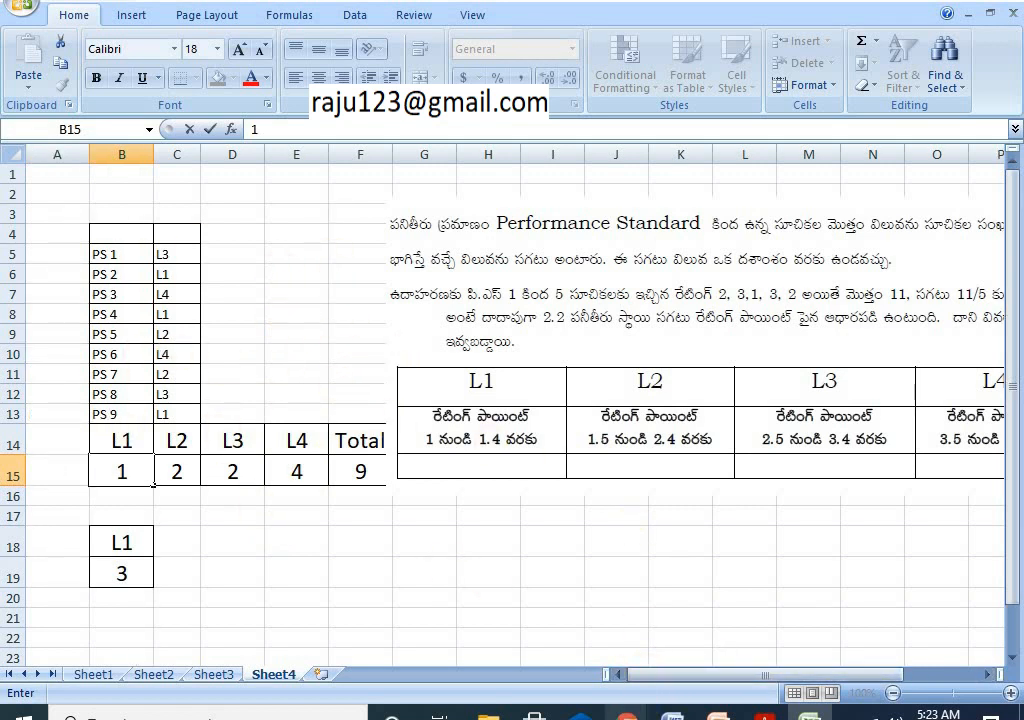
{"action": "mouse_move", "coordinate": [627, 716]}
{"action": "left_click", "coordinate": [697, 652]}
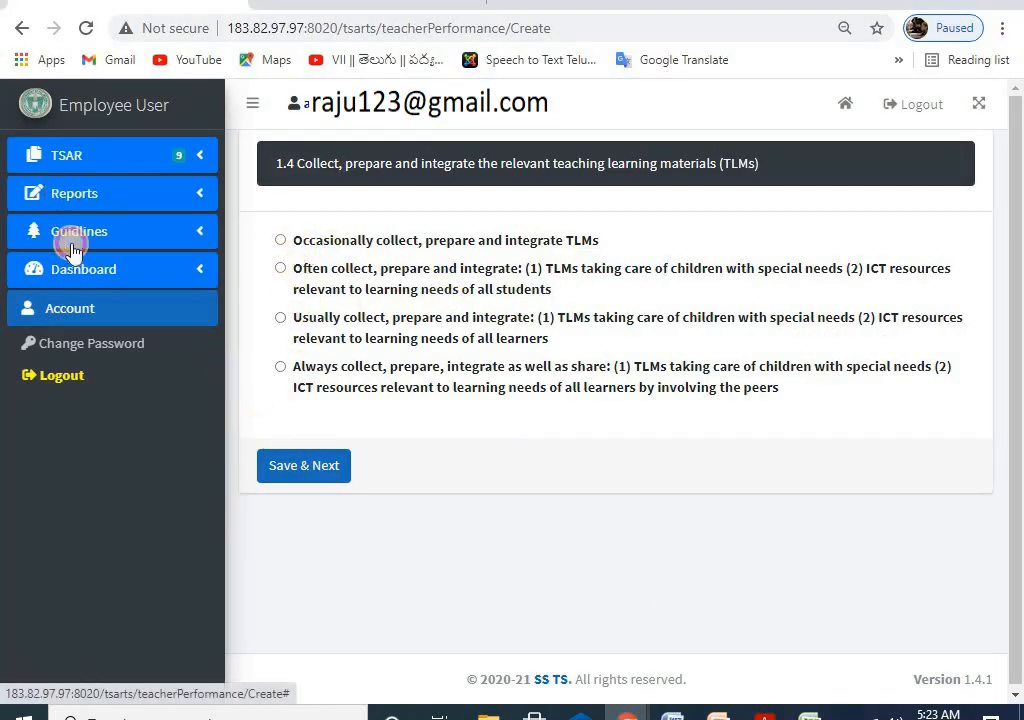
Step: Expand the Reports and TSAR sidebar sections, then view the 1.4 descriptors in TSAR Final.20.02.pdf
{"action": "left_click", "coordinate": [74, 193]}
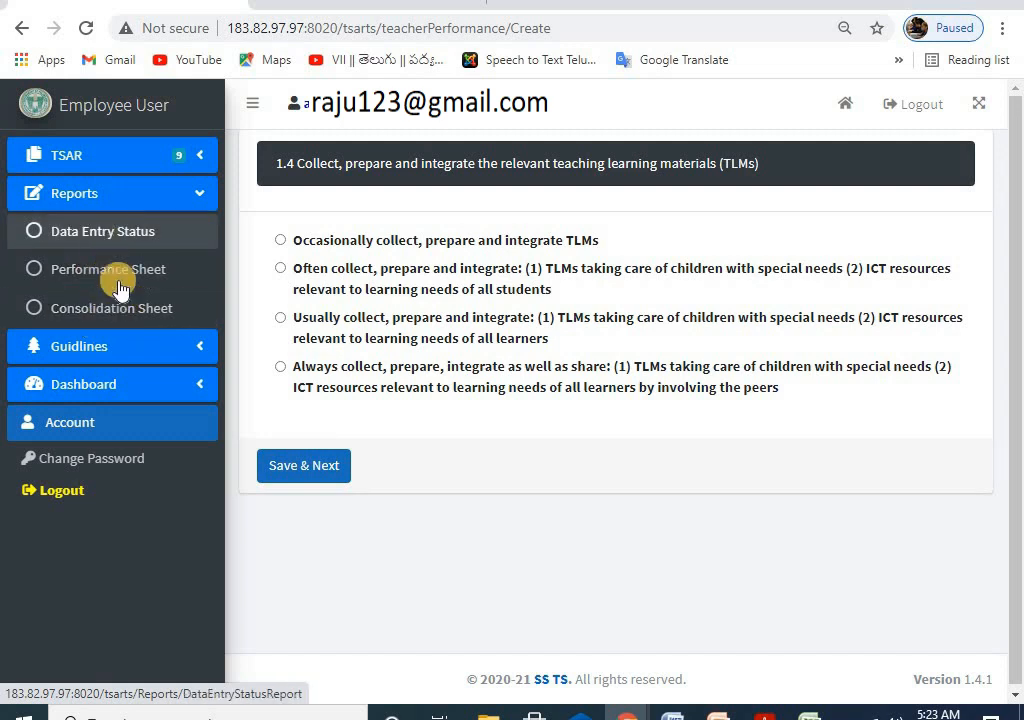
{"action": "left_click", "coordinate": [86, 153]}
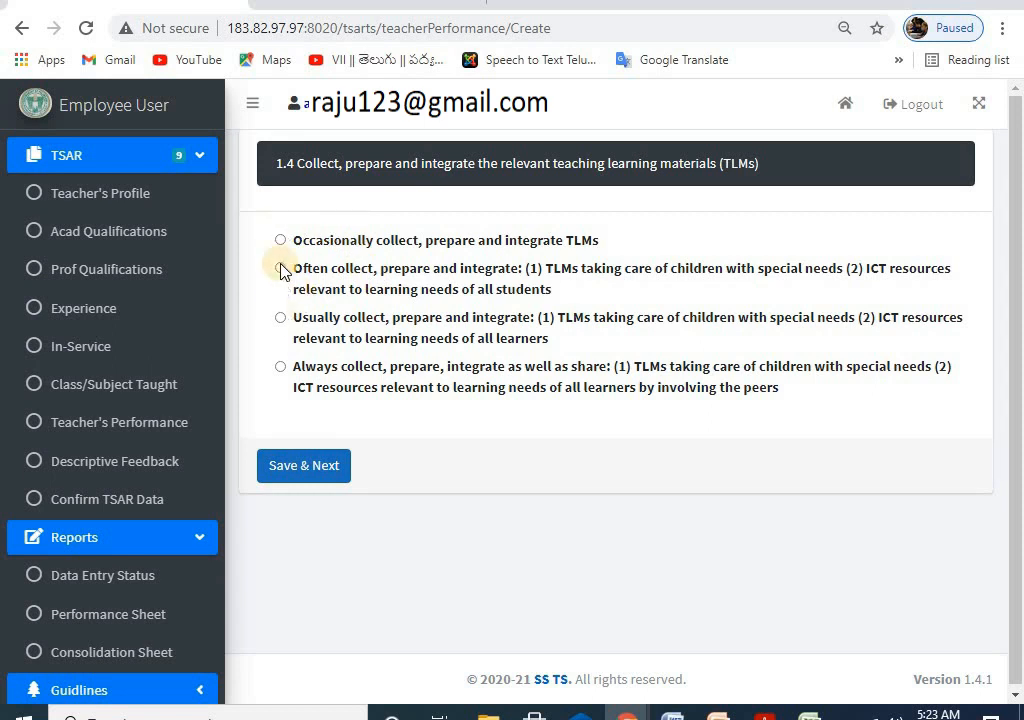
{"action": "left_click", "coordinate": [765, 716]}
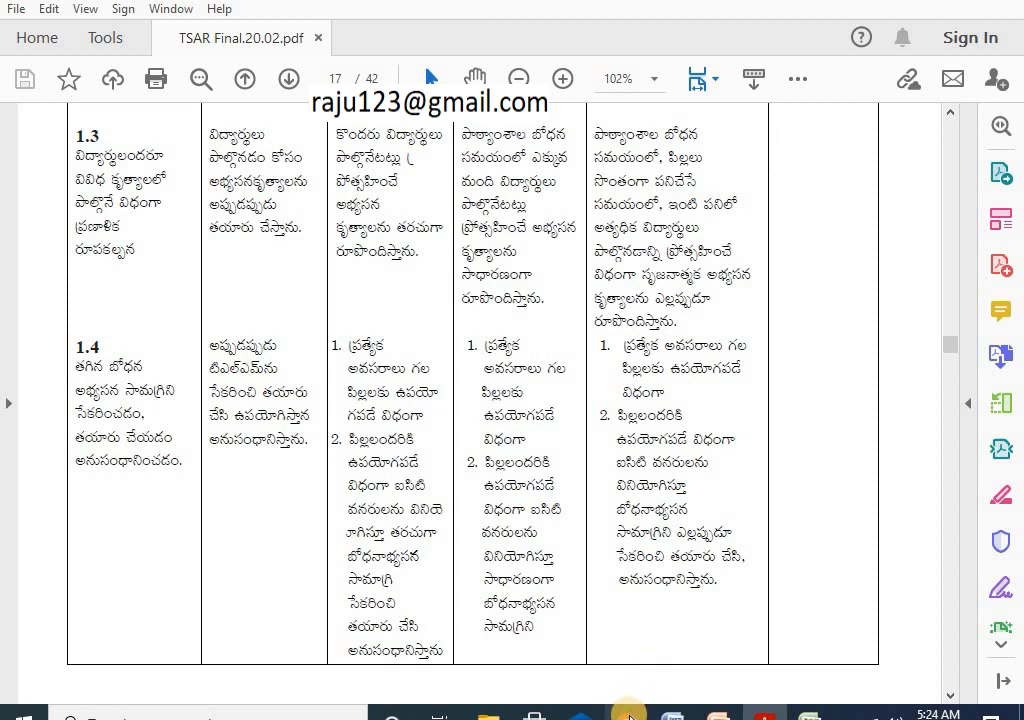
Step: Cycle through the TSAR form, PDF and Word notes, ending on Excel's Sheet3 rating table
{"action": "mouse_move", "coordinate": [628, 712]}
{"action": "left_click", "coordinate": [700, 680]}
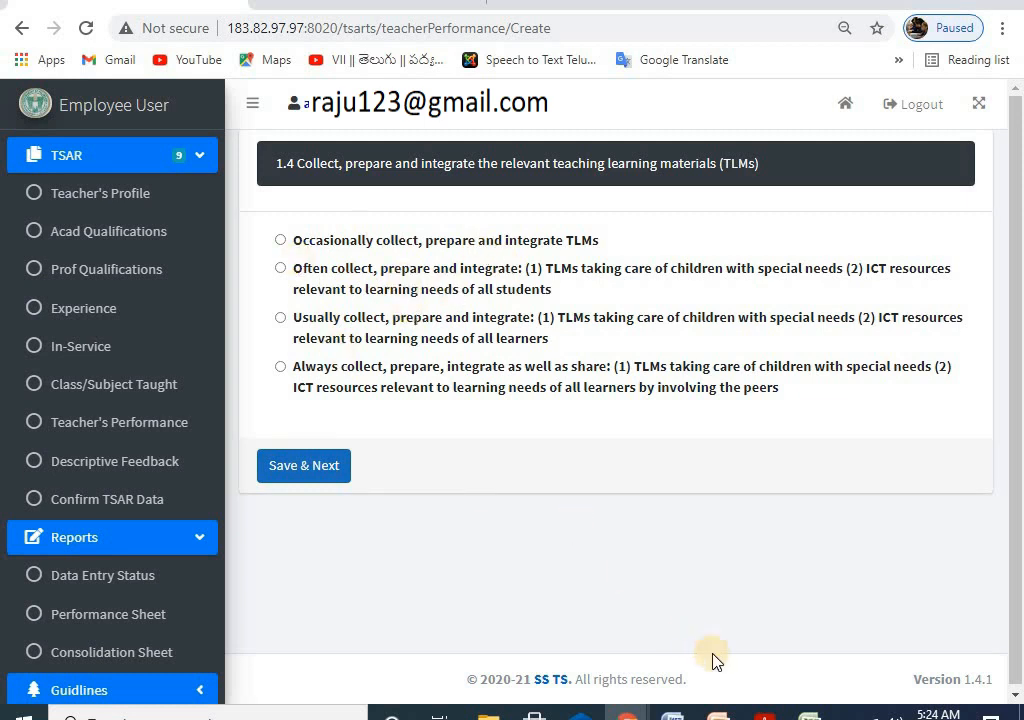
{"action": "left_click", "coordinate": [766, 714]}
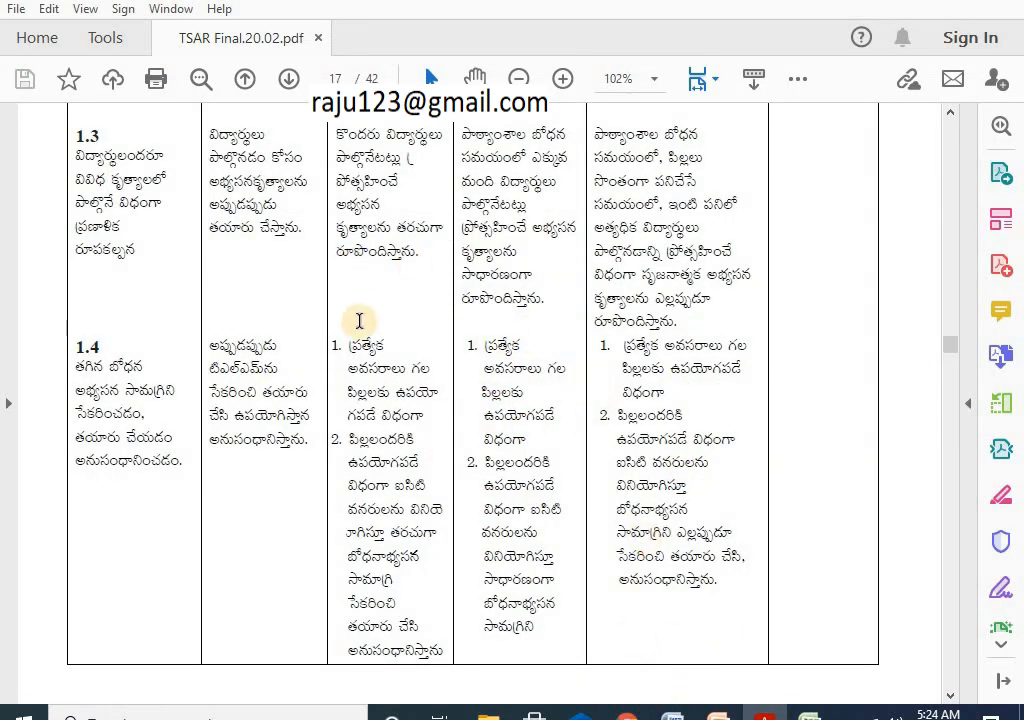
{"action": "left_click", "coordinate": [672, 714]}
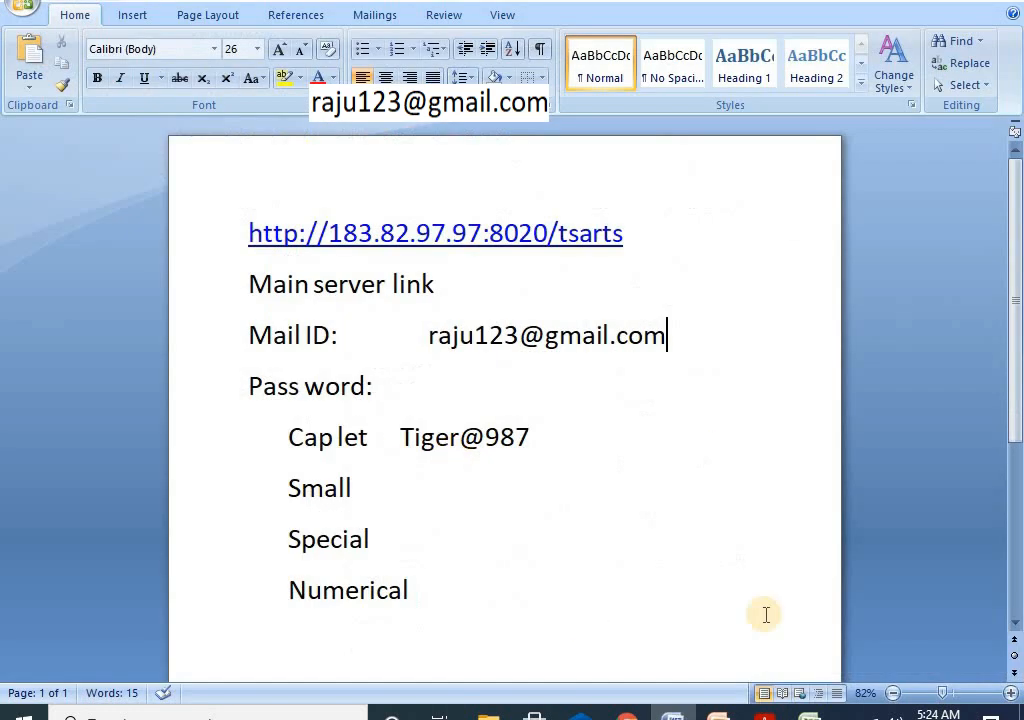
{"action": "left_click", "coordinate": [808, 714]}
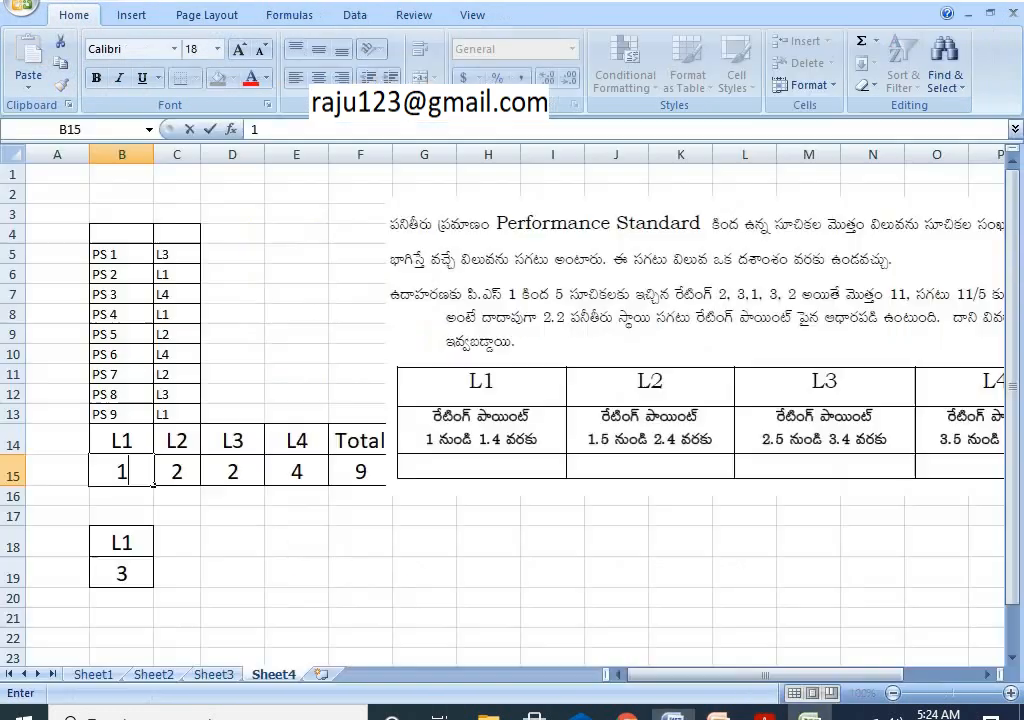
{"action": "left_click", "coordinate": [210, 675]}
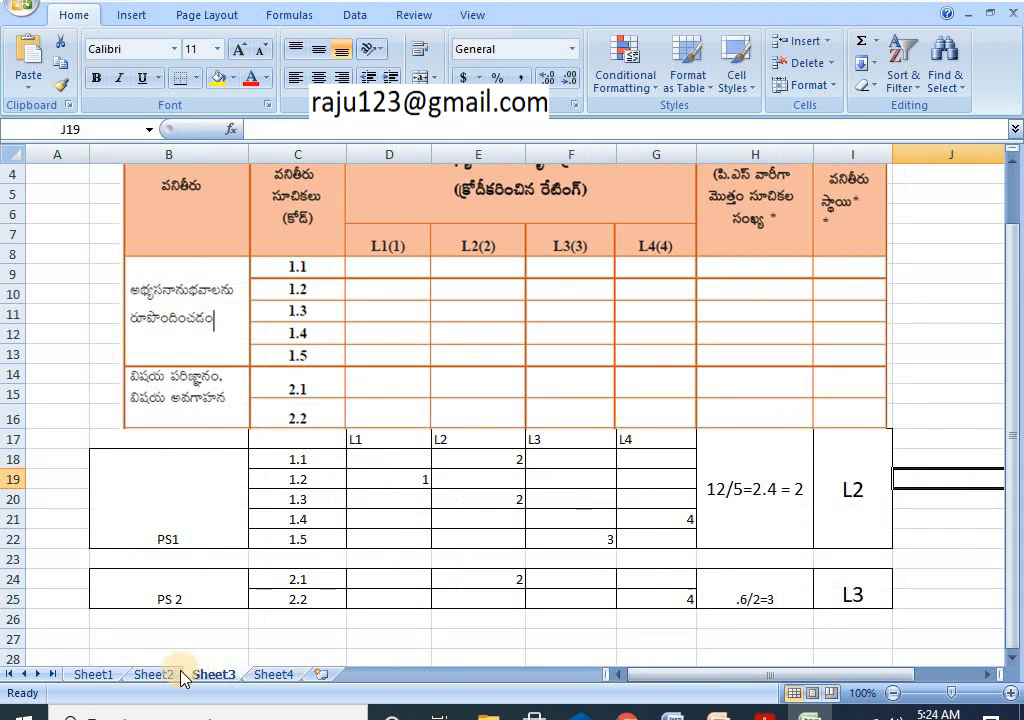
{"action": "left_click", "coordinate": [270, 676]}
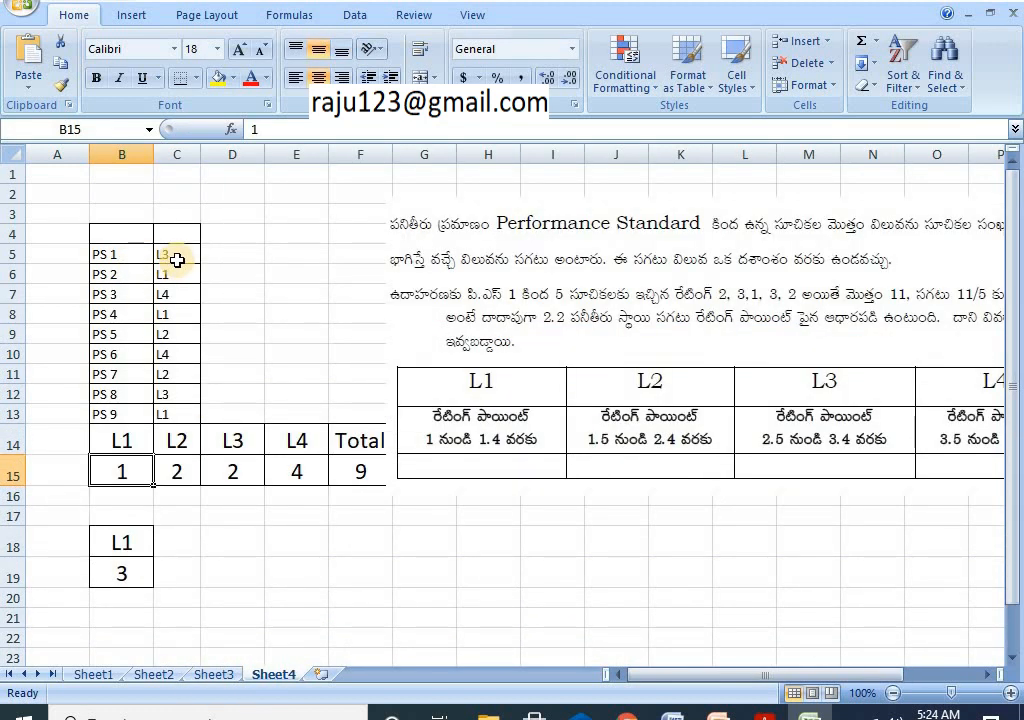
{"action": "left_click", "coordinate": [215, 675]}
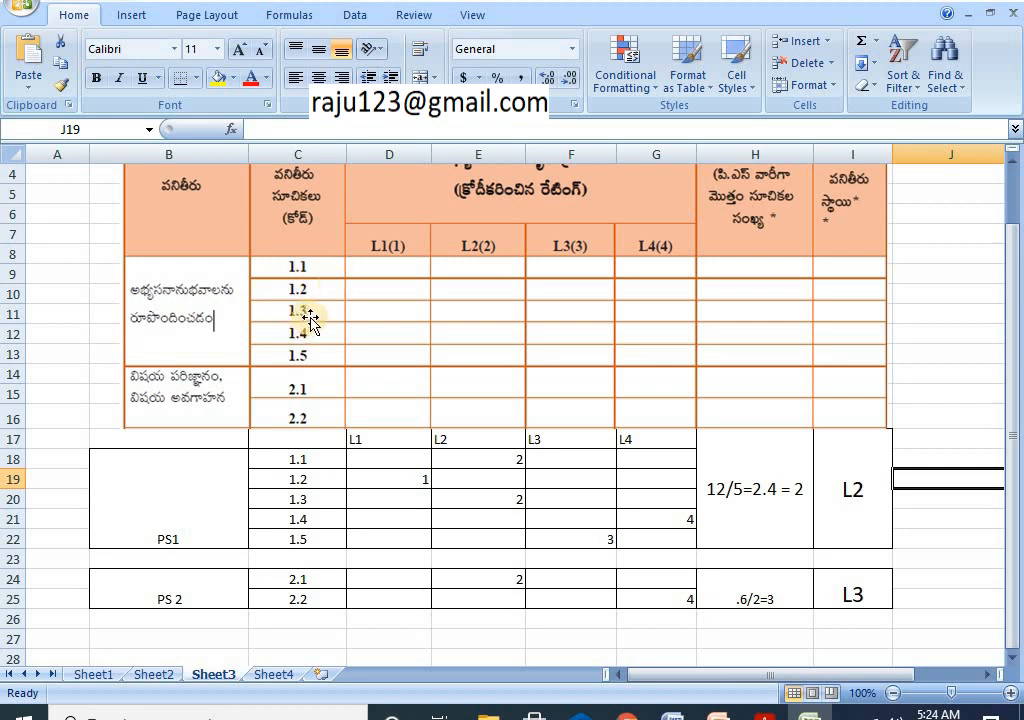
{"action": "left_click", "coordinate": [410, 482]}
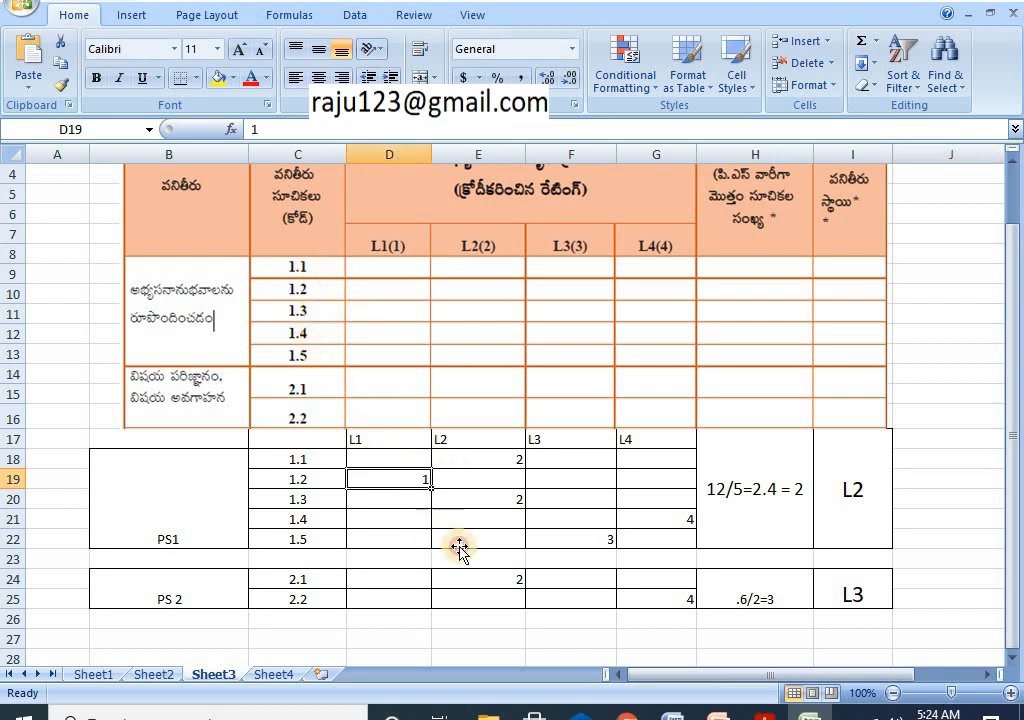
{"action": "left_click", "coordinate": [459, 540]}
{"action": "left_click", "coordinate": [566, 538]}
{"action": "left_click", "coordinate": [605, 458]}
{"action": "left_click", "coordinate": [640, 576]}
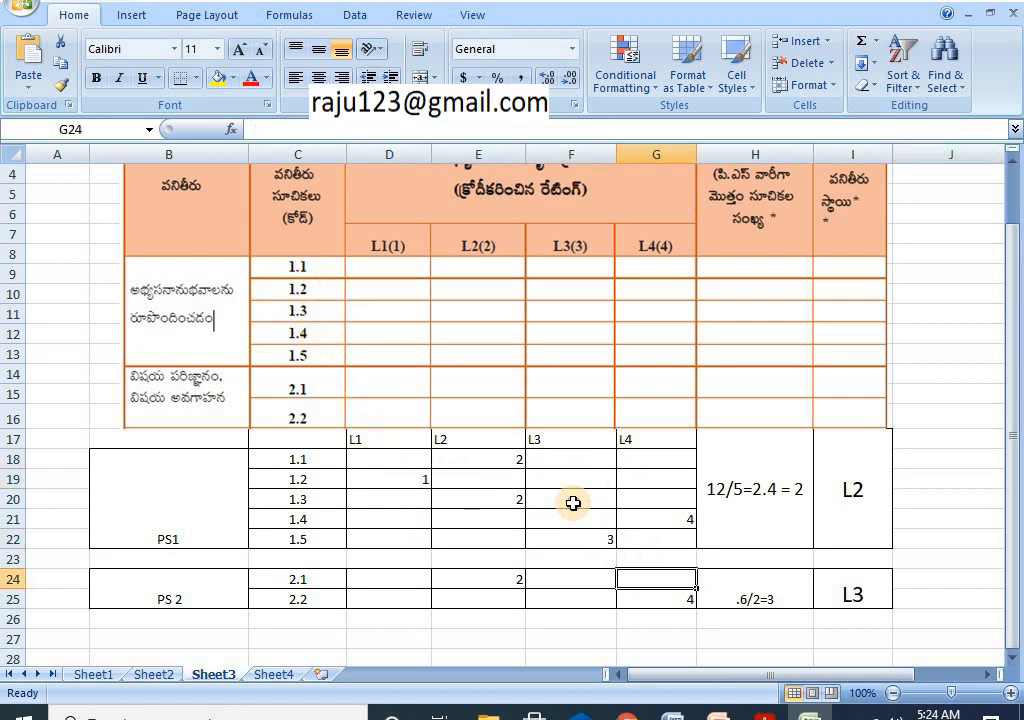
{"action": "left_click", "coordinate": [571, 500]}
{"action": "left_click", "coordinate": [274, 676]}
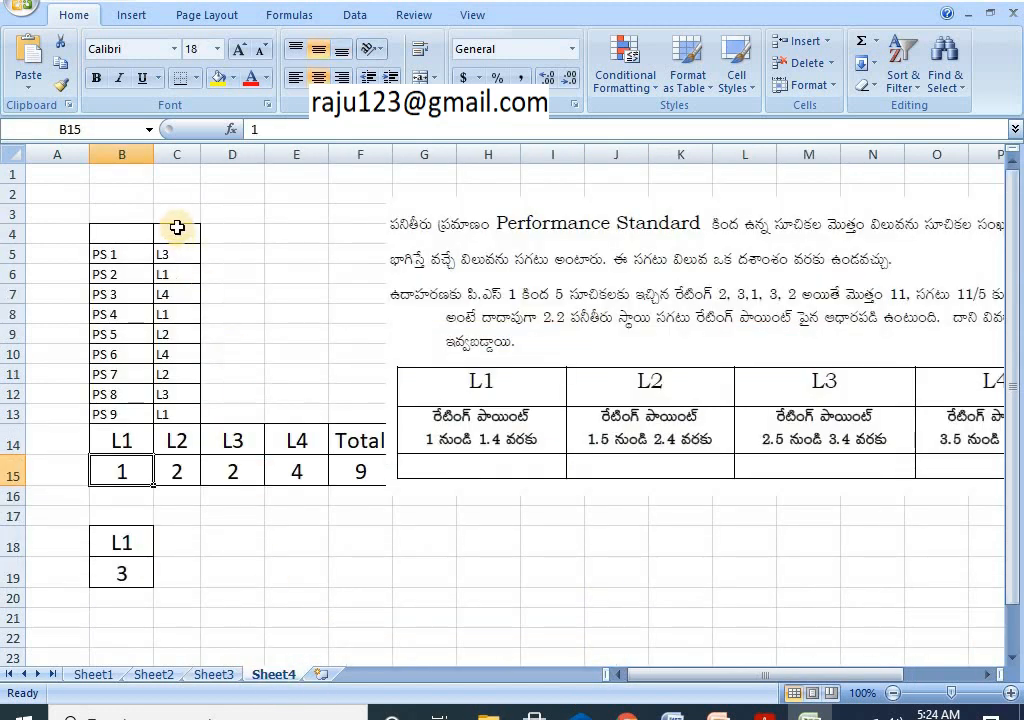
{"action": "left_click", "coordinate": [175, 255]}
{"action": "left_click", "coordinate": [176, 295]}
{"action": "left_click", "coordinate": [176, 315]}
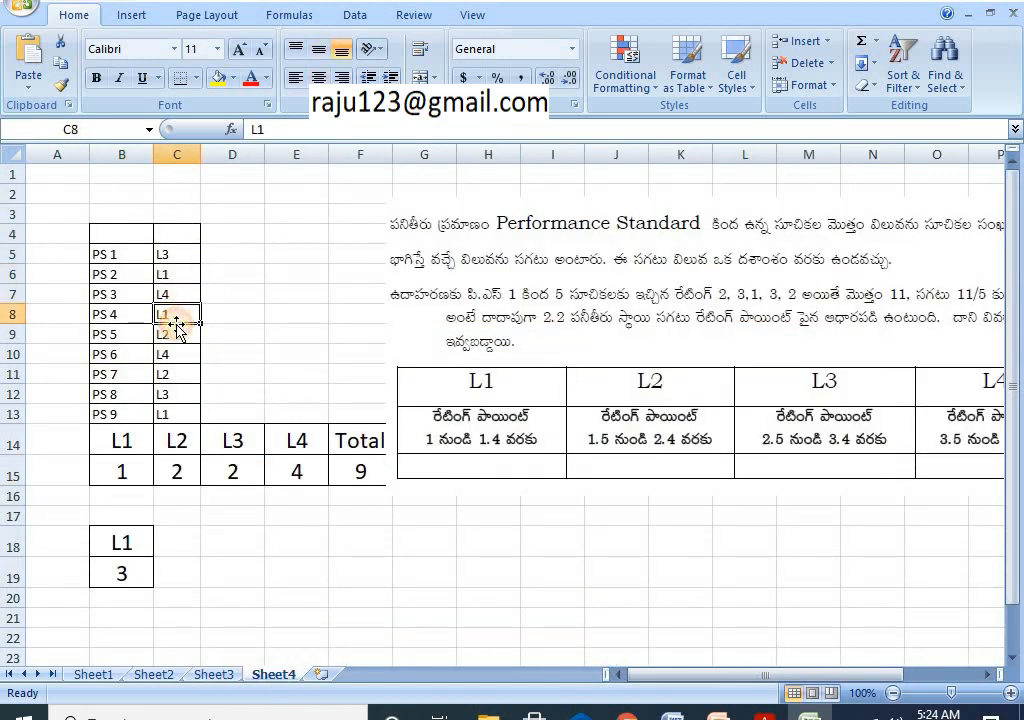
{"action": "left_click", "coordinate": [176, 340]}
{"action": "left_click", "coordinate": [180, 376]}
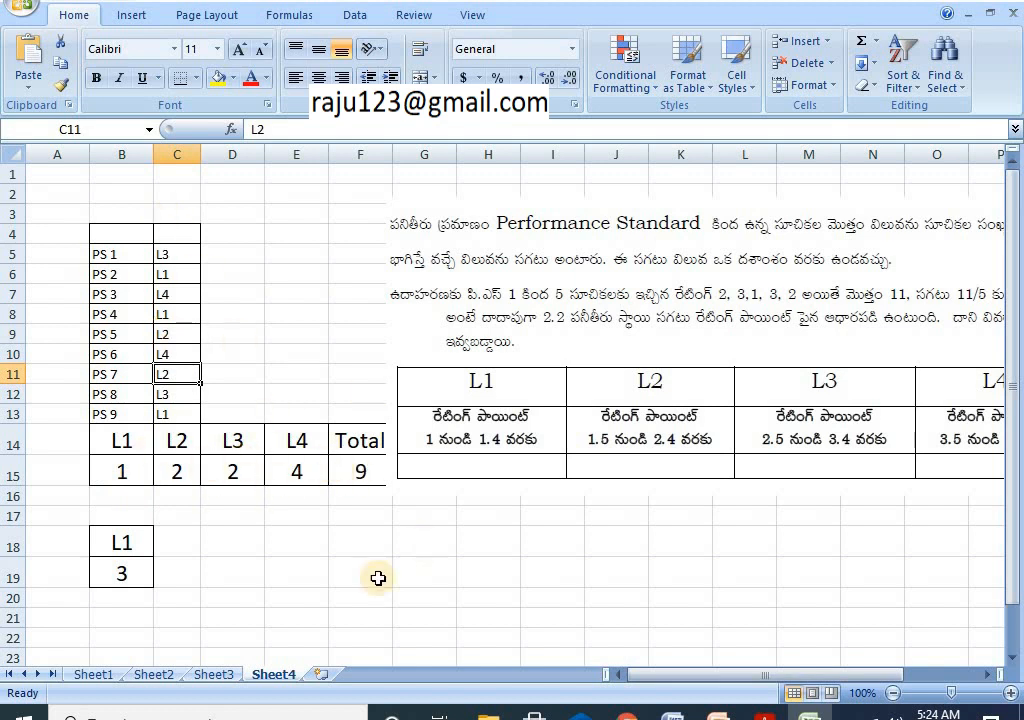
{"action": "left_click", "coordinate": [226, 676]}
{"action": "left_click", "coordinate": [330, 512]}
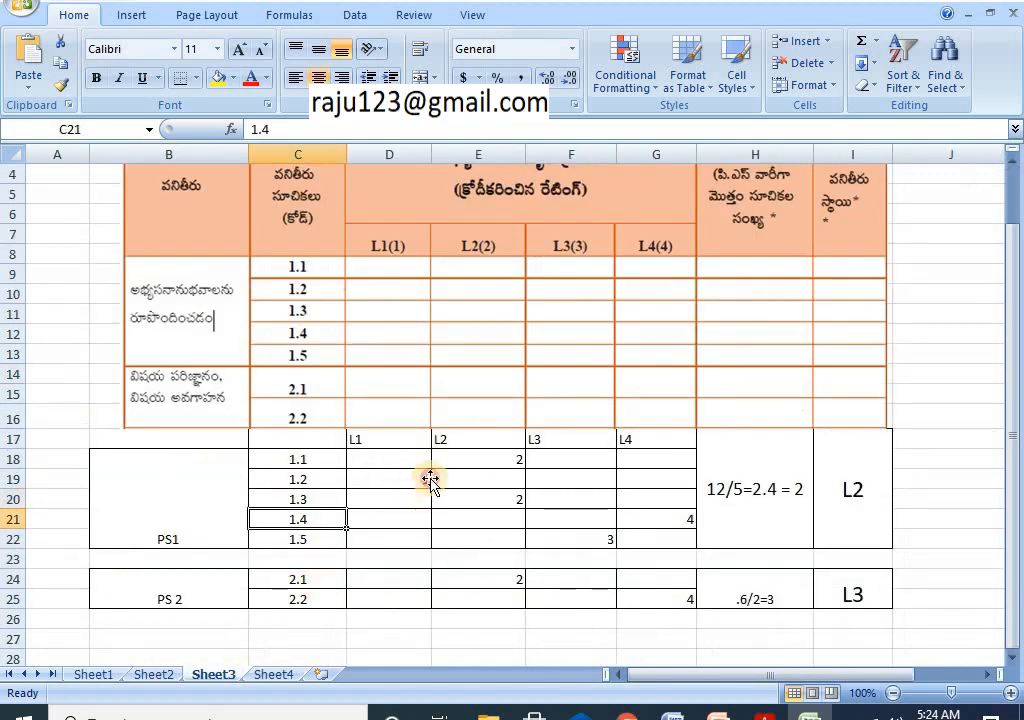
{"action": "left_click", "coordinate": [440, 480]}
{"action": "left_click", "coordinate": [590, 515]}
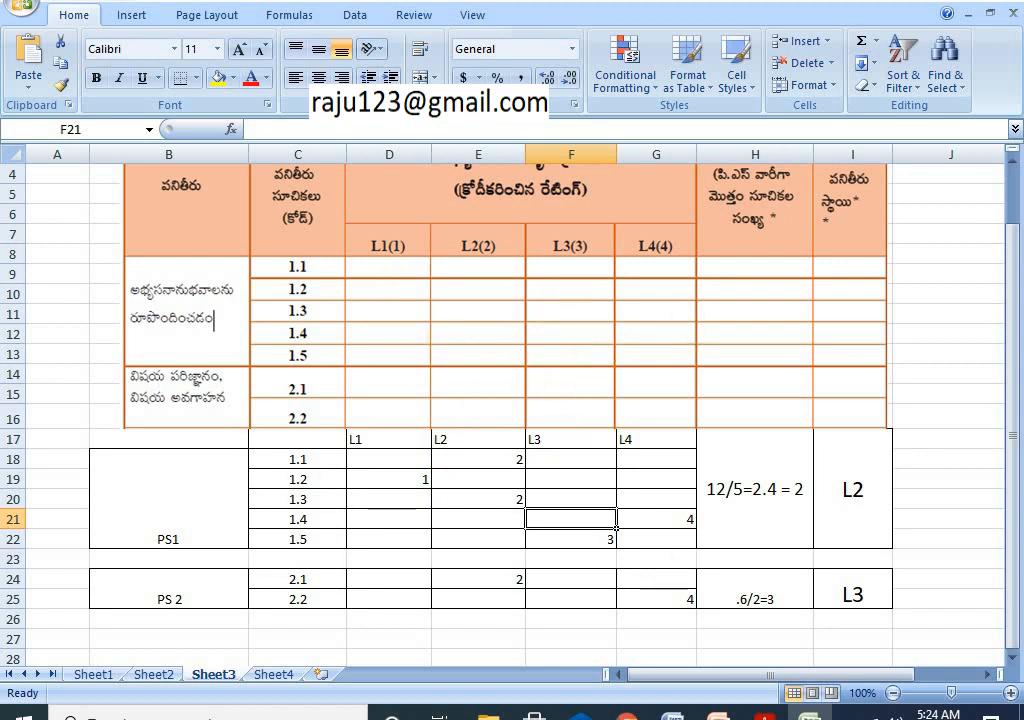
Step: Reopen Teacher's Performance and expand the TSAR menu, then return to Excel's Sheet3
{"action": "mouse_move", "coordinate": [626, 712]}
{"action": "left_click", "coordinate": [686, 640]}
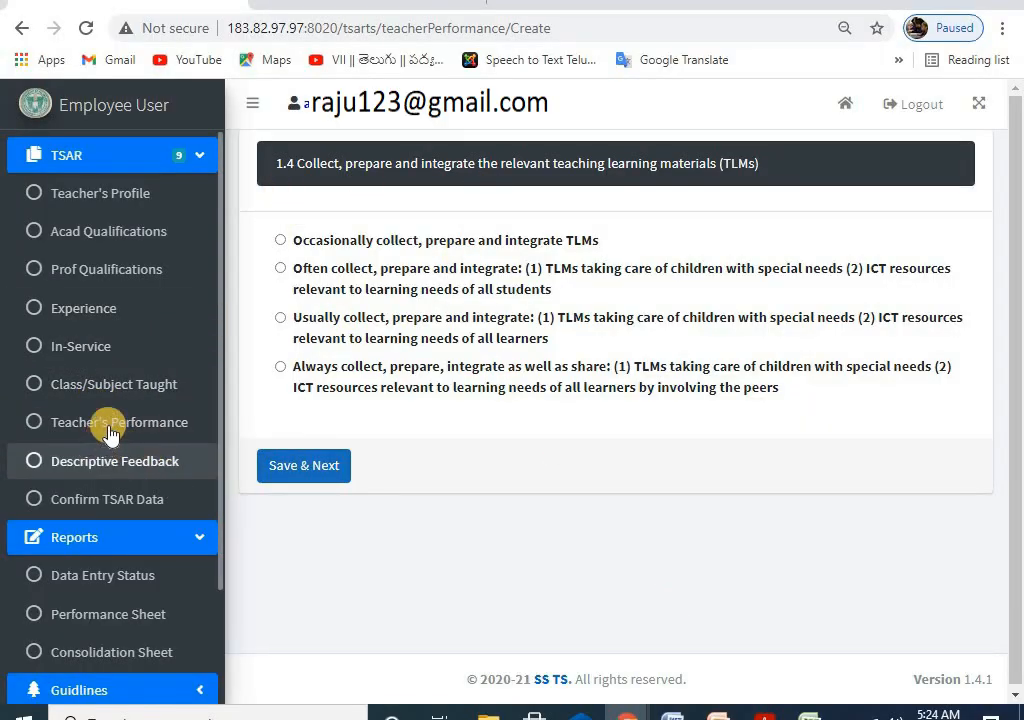
{"action": "left_click", "coordinate": [50, 431]}
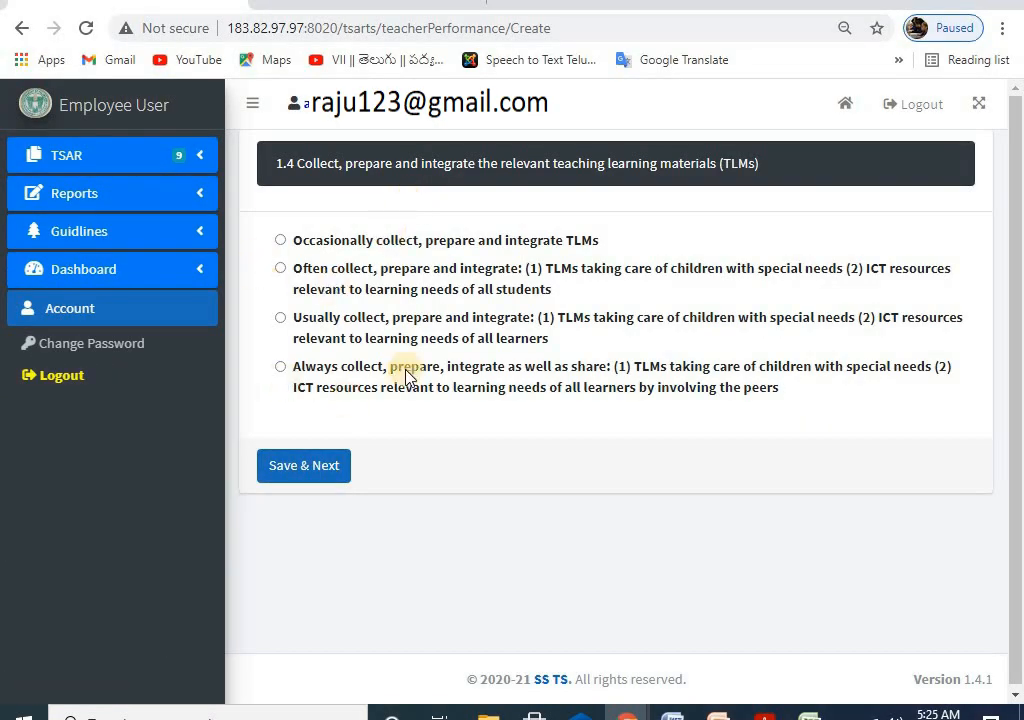
{"action": "left_click", "coordinate": [85, 158]}
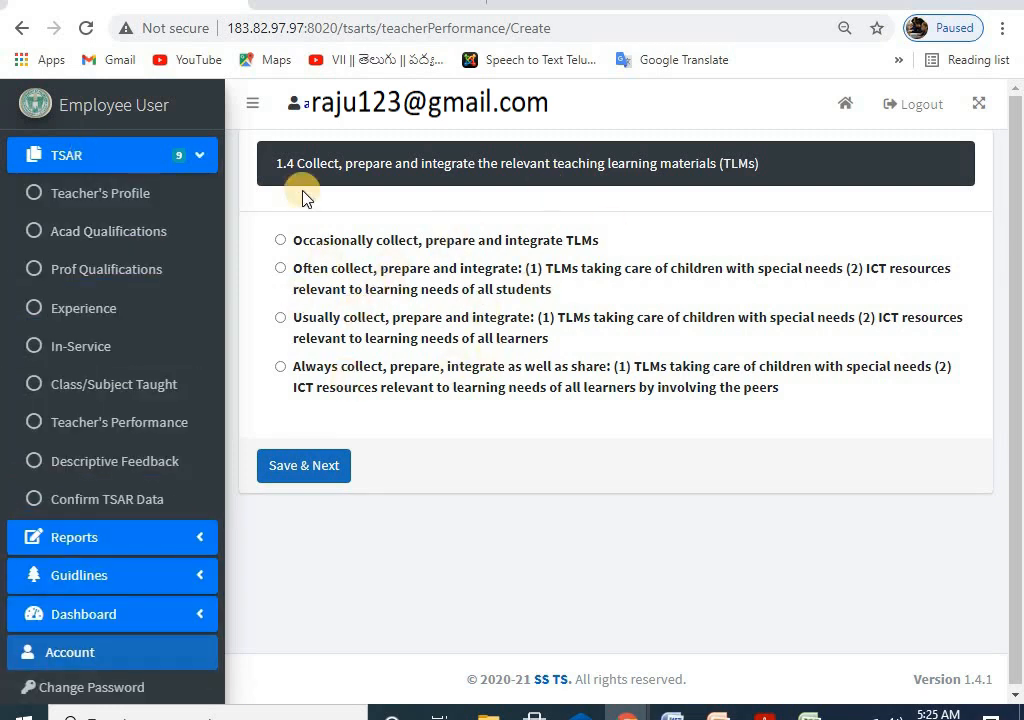
{"action": "mouse_move", "coordinate": [672, 715]}
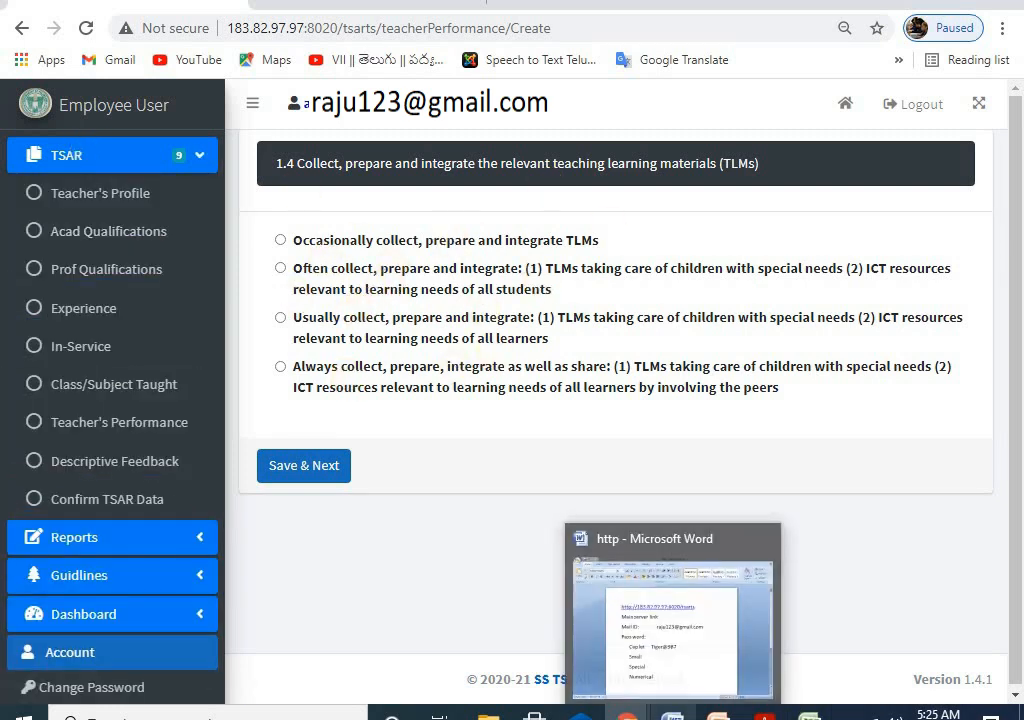
{"action": "left_click", "coordinate": [810, 715]}
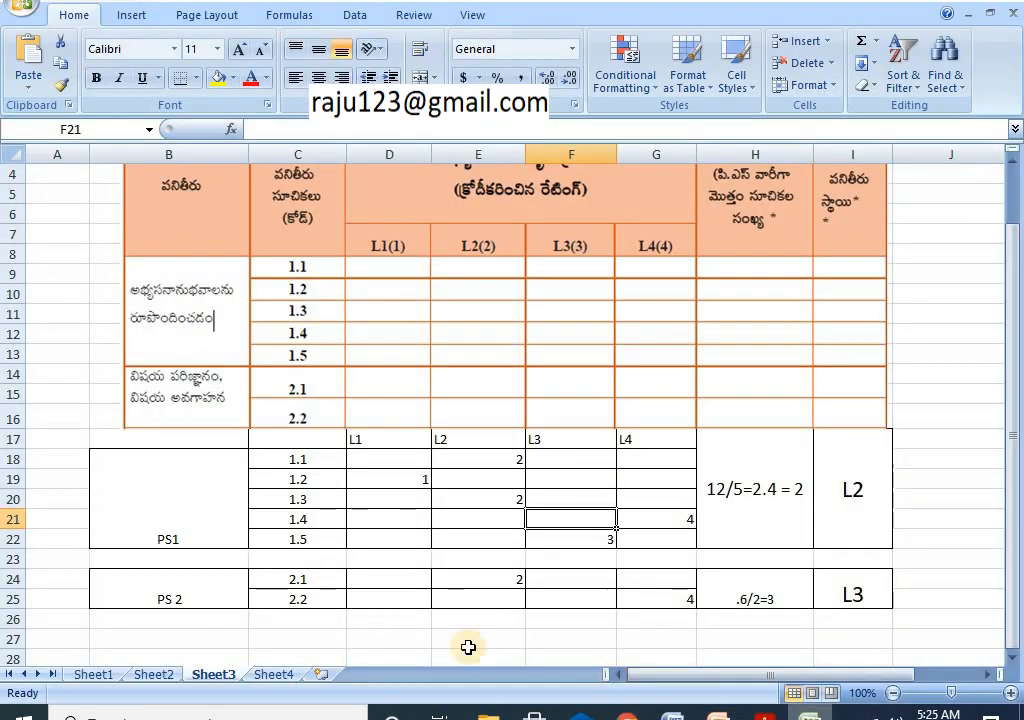
Step: Review Sheet4's PS level summary and the PDF, then return to question 1.4
{"action": "left_click", "coordinate": [282, 675]}
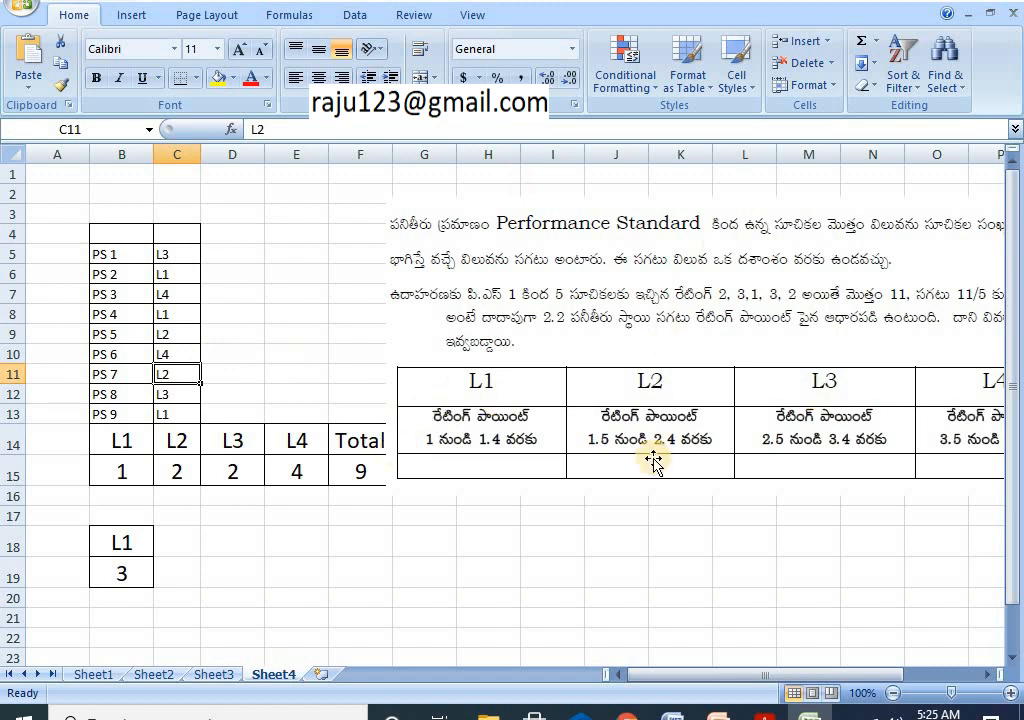
{"action": "key", "text": "alt+Tab"}
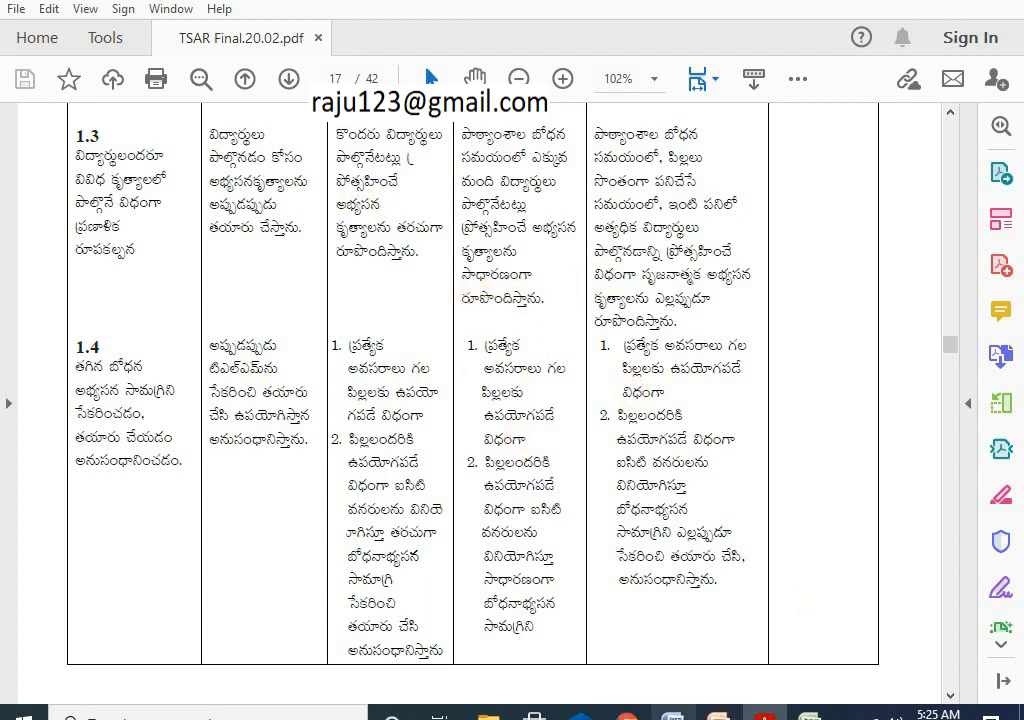
{"action": "mouse_move", "coordinate": [627, 712]}
{"action": "left_click", "coordinate": [716, 655]}
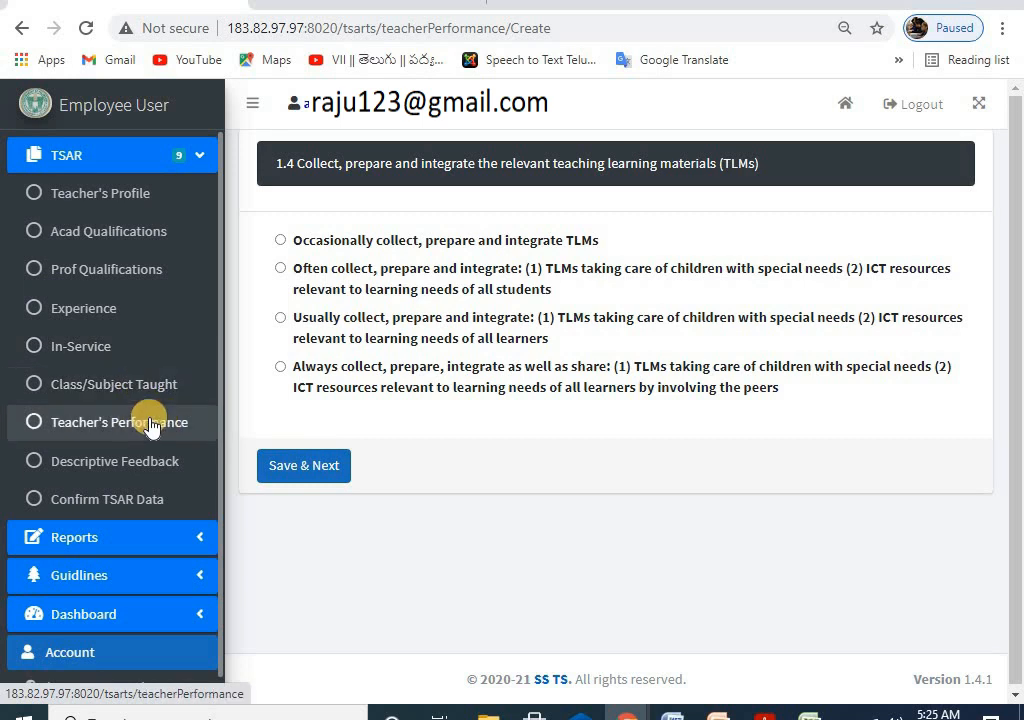
Step: Reload the page and open the Descriptive Feedback form, keeping PS 1 as the performance standard
{"action": "left_click", "coordinate": [148, 422]}
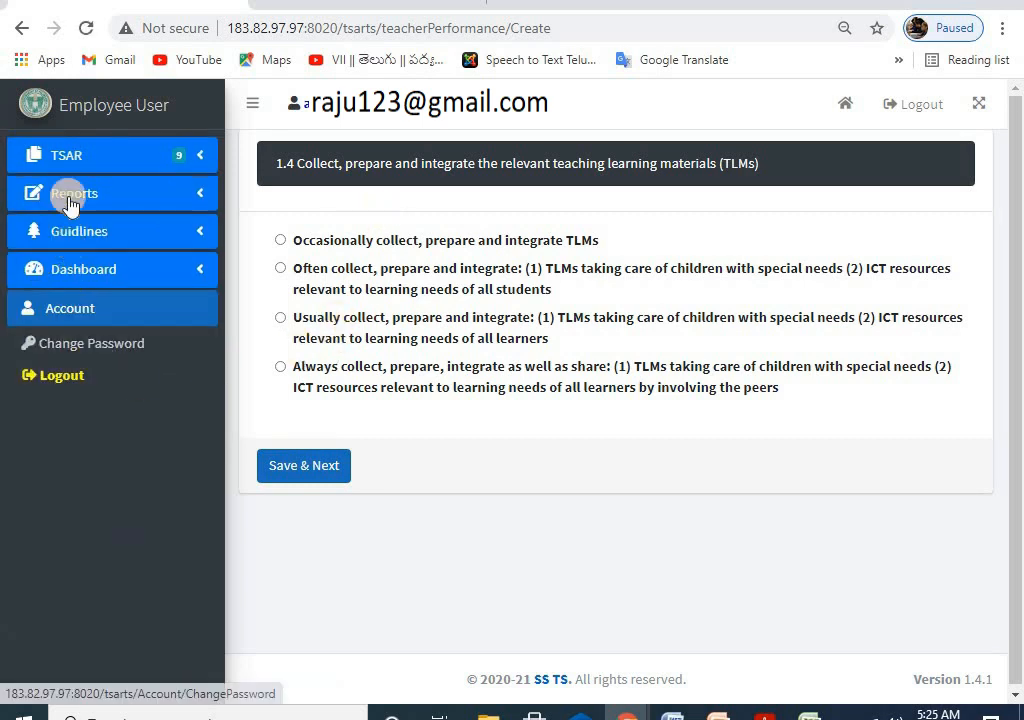
{"action": "left_click", "coordinate": [68, 152]}
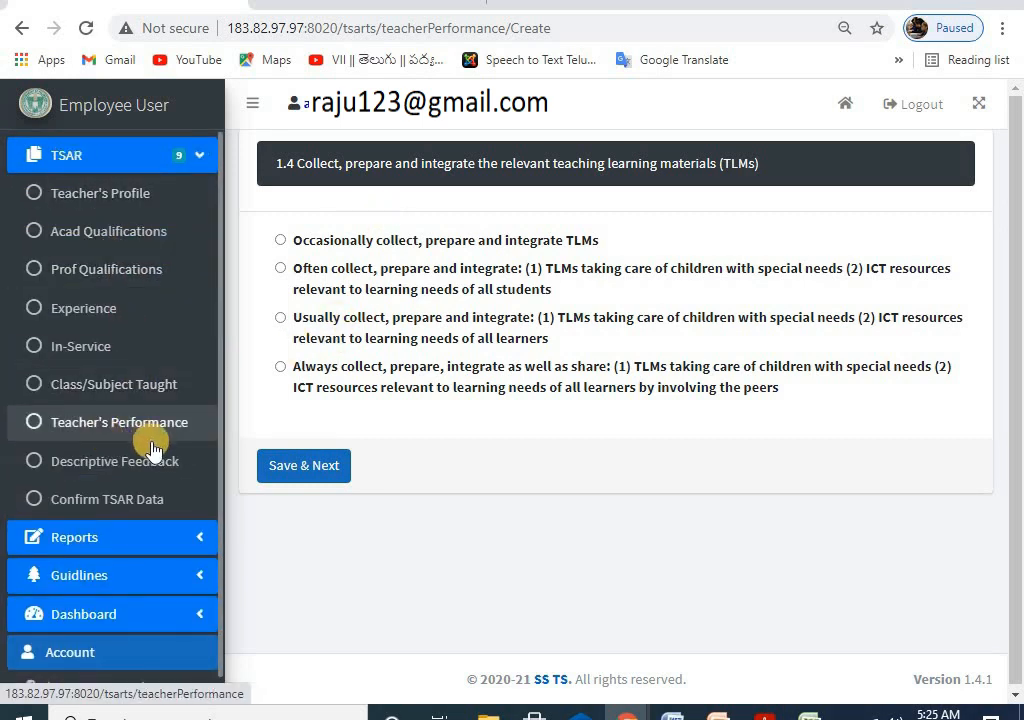
{"action": "left_click", "coordinate": [111, 463]}
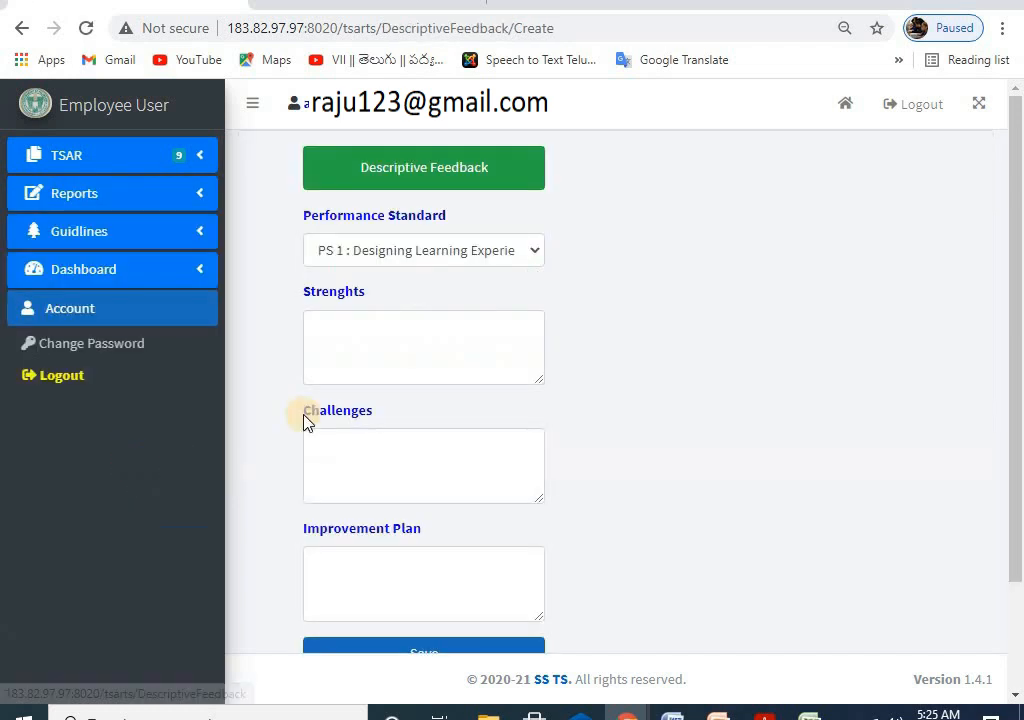
{"action": "left_click", "coordinate": [413, 255]}
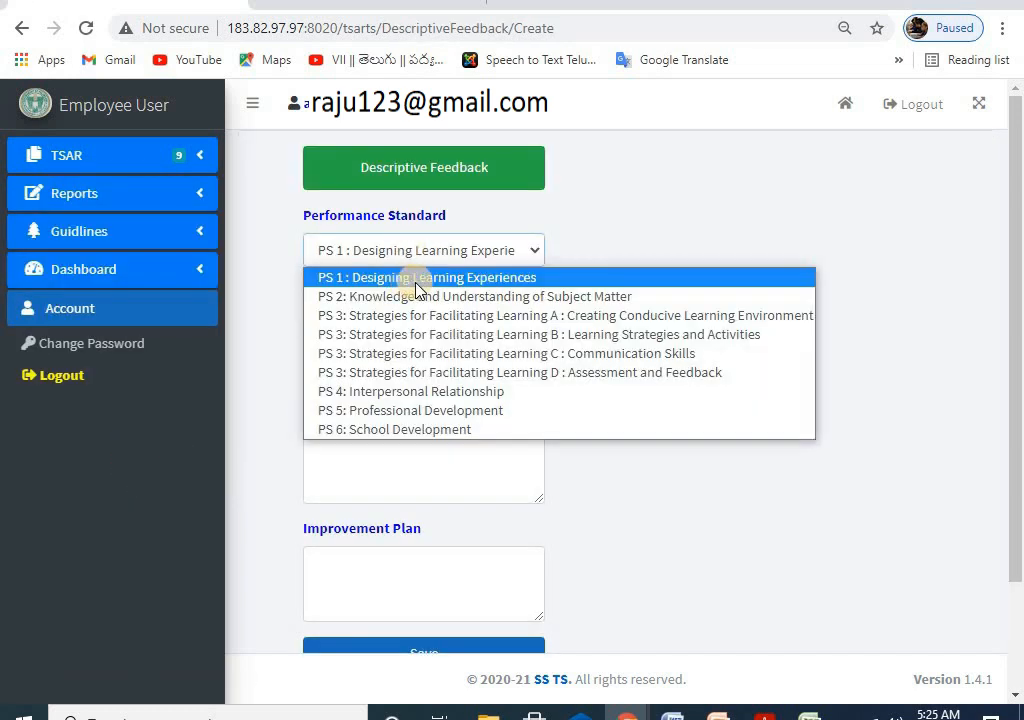
{"action": "left_click", "coordinate": [504, 282]}
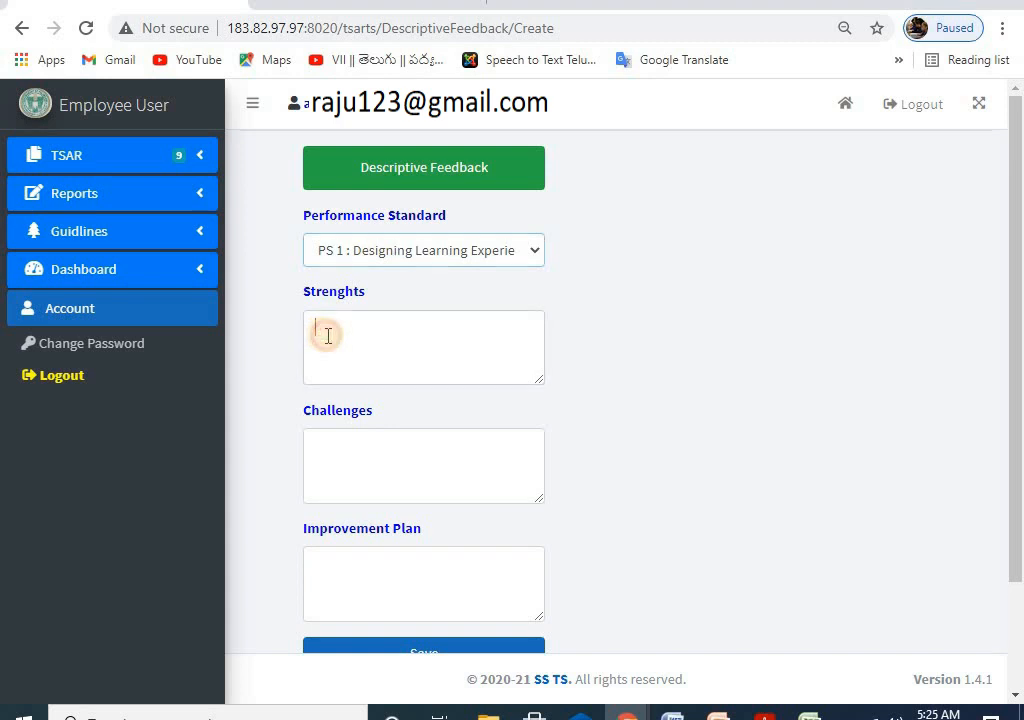
Step: Check the Challenges and Improvement Plan fields, then switch to the TSAR Final.20.02.pdf guidance
{"action": "left_click", "coordinate": [350, 448]}
{"action": "left_click", "coordinate": [355, 584]}
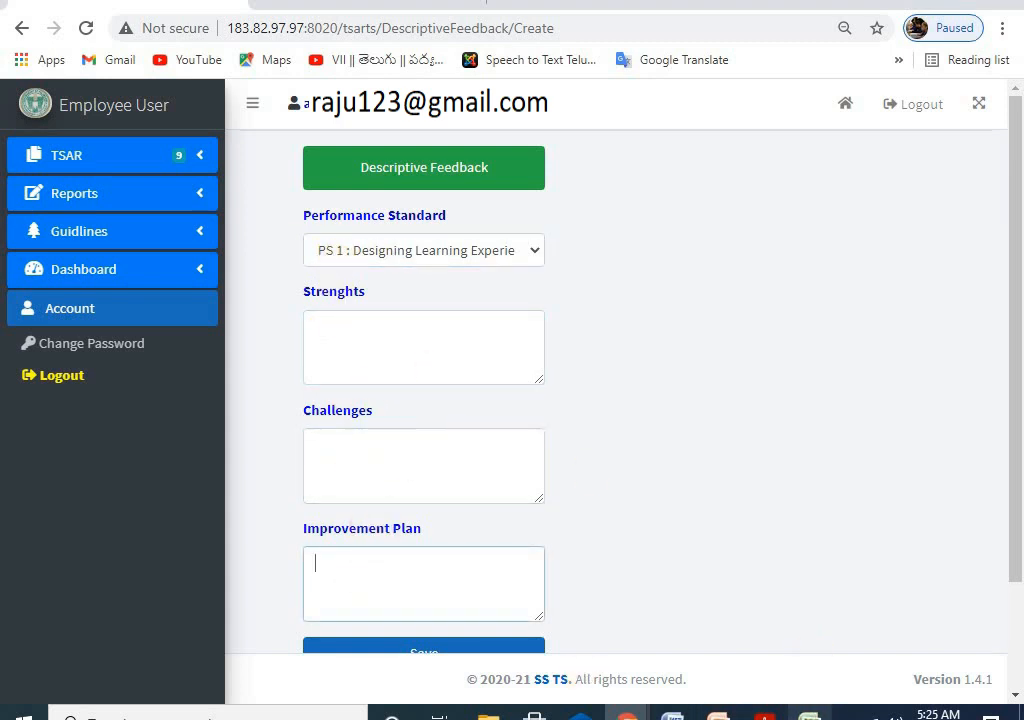
{"action": "key", "text": "alt+Tab"}
{"action": "scroll", "coordinate": [280, 355], "scroll_direction": "up", "scroll_amount": 6}
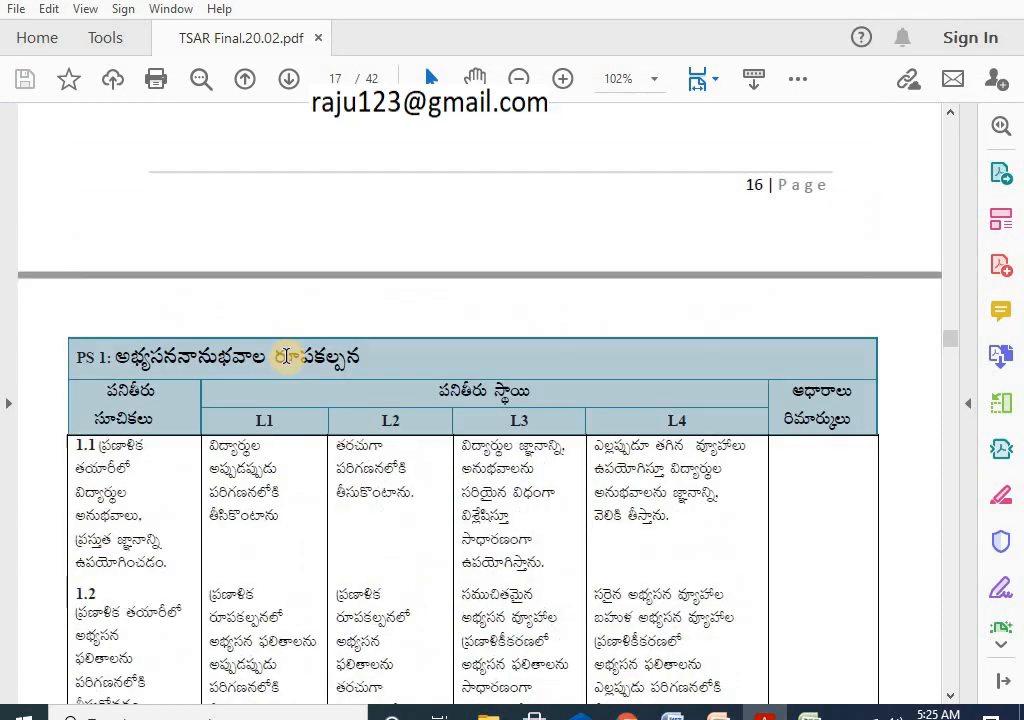
Step: Scroll through the page 17 PS 1 indicator table, rows 1.1–1.4, in the PDF
{"action": "scroll", "coordinate": [96, 372], "scroll_direction": "down", "scroll_amount": 6}
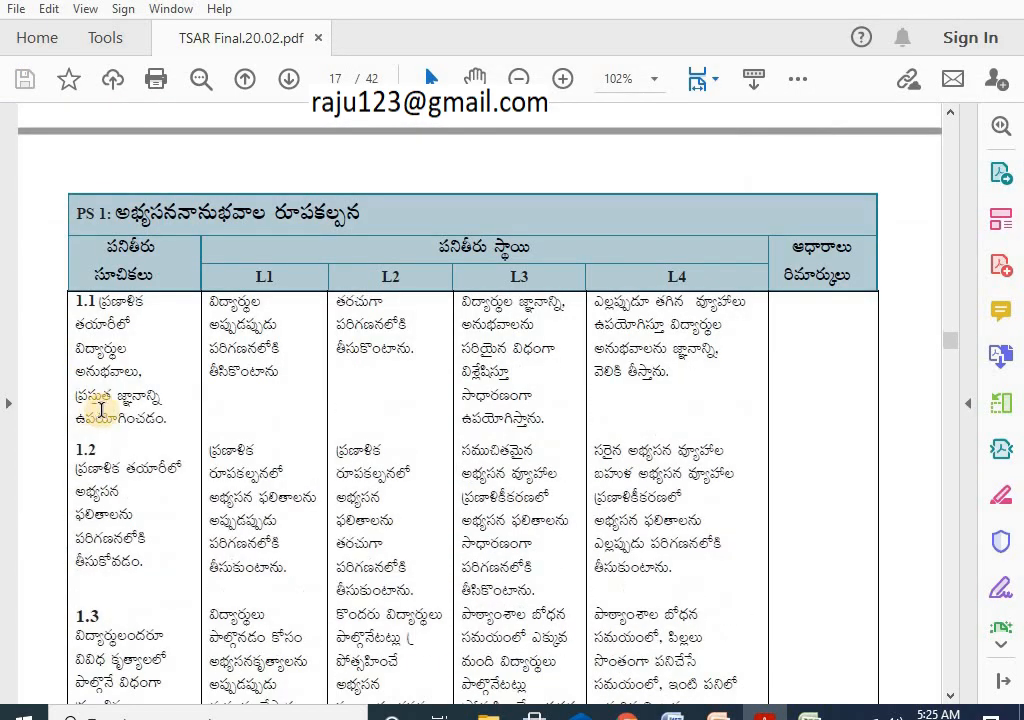
{"action": "scroll", "coordinate": [112, 400], "scroll_direction": "down", "scroll_amount": 10}
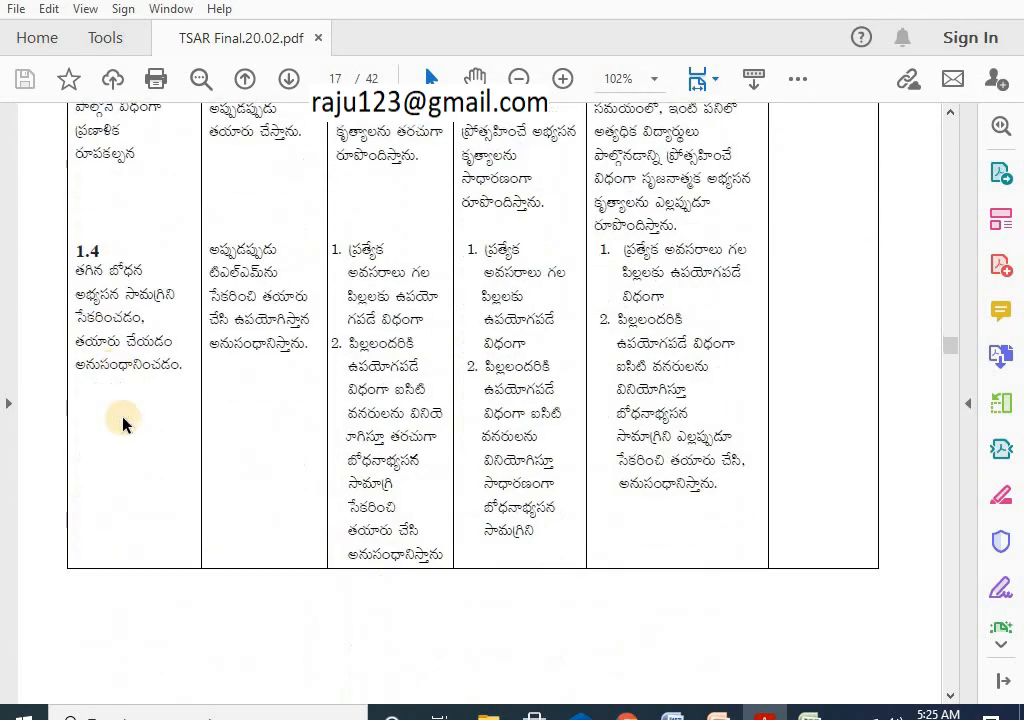
{"action": "scroll", "coordinate": [240, 450], "scroll_direction": "down", "scroll_amount": 3}
{"action": "scroll", "coordinate": [384, 462], "scroll_direction": "up", "scroll_amount": 15}
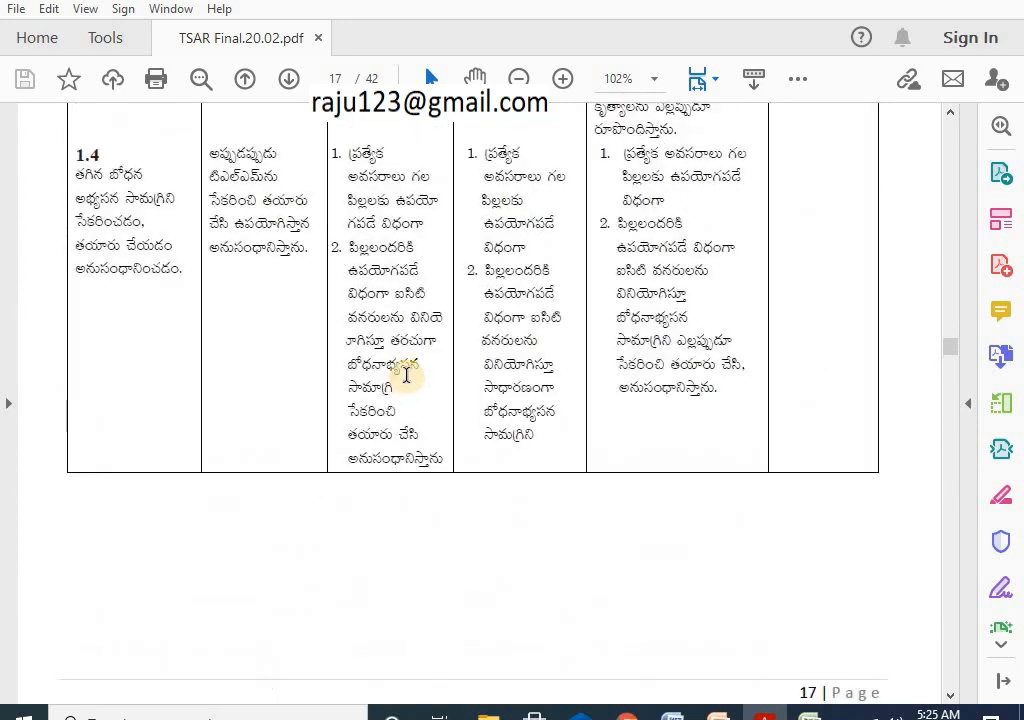
{"action": "scroll", "coordinate": [354, 585], "scroll_direction": "up", "scroll_amount": 5}
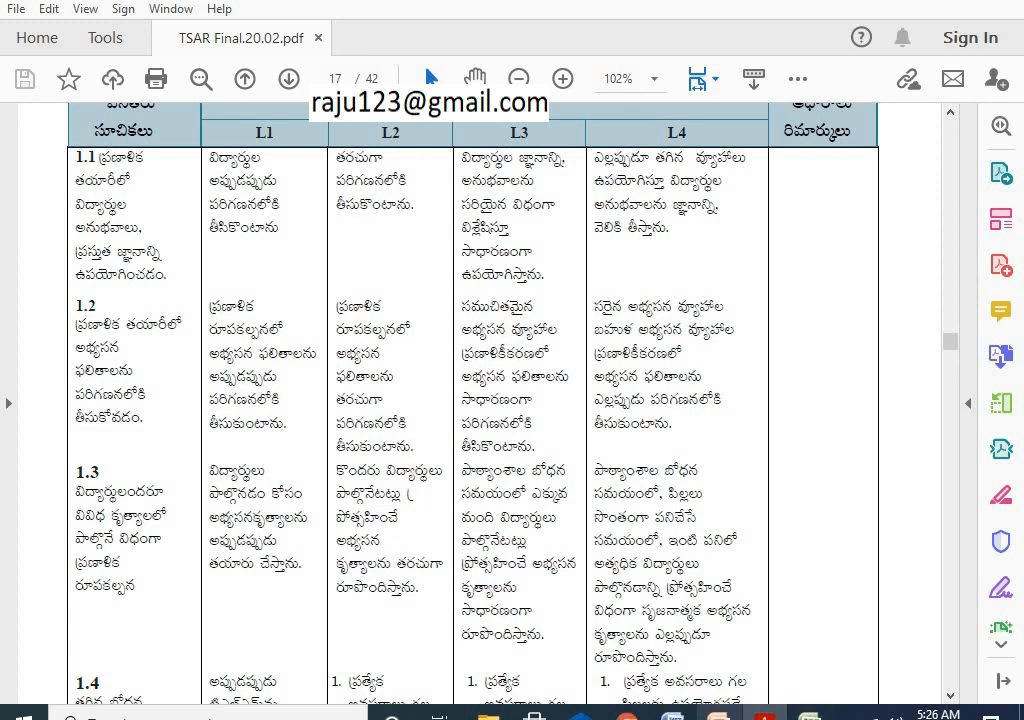
Step: Back in the form, look over the PS 1 Strengths, Challenges and Improvement Plan fields
{"action": "mouse_move", "coordinate": [627, 712]}
{"action": "left_click", "coordinate": [766, 640]}
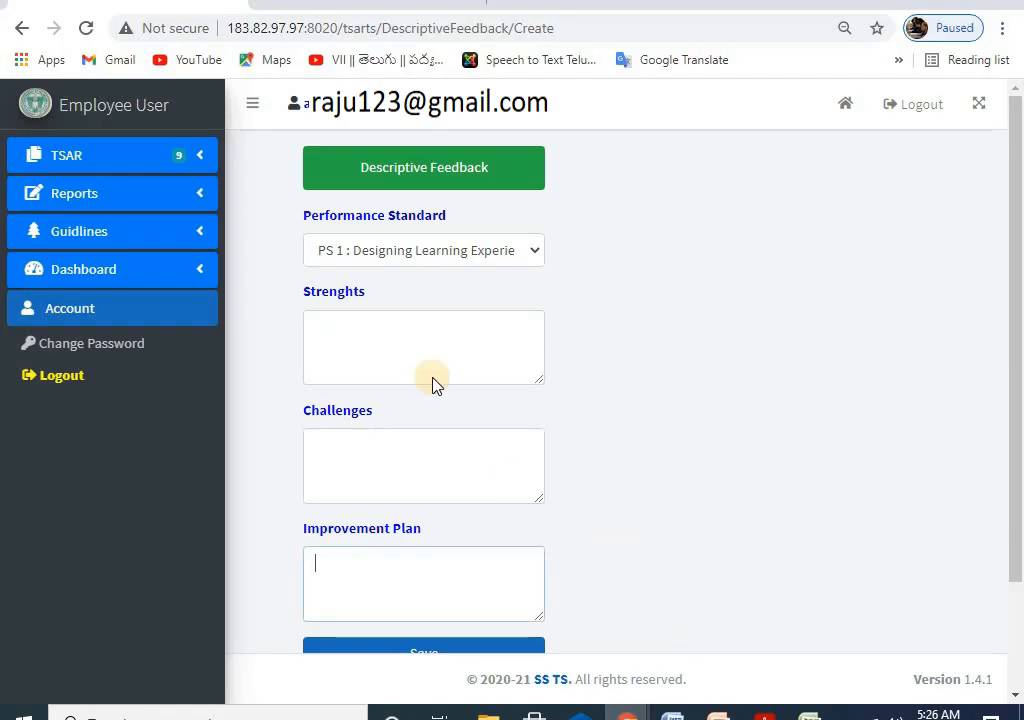
{"action": "left_click", "coordinate": [341, 336]}
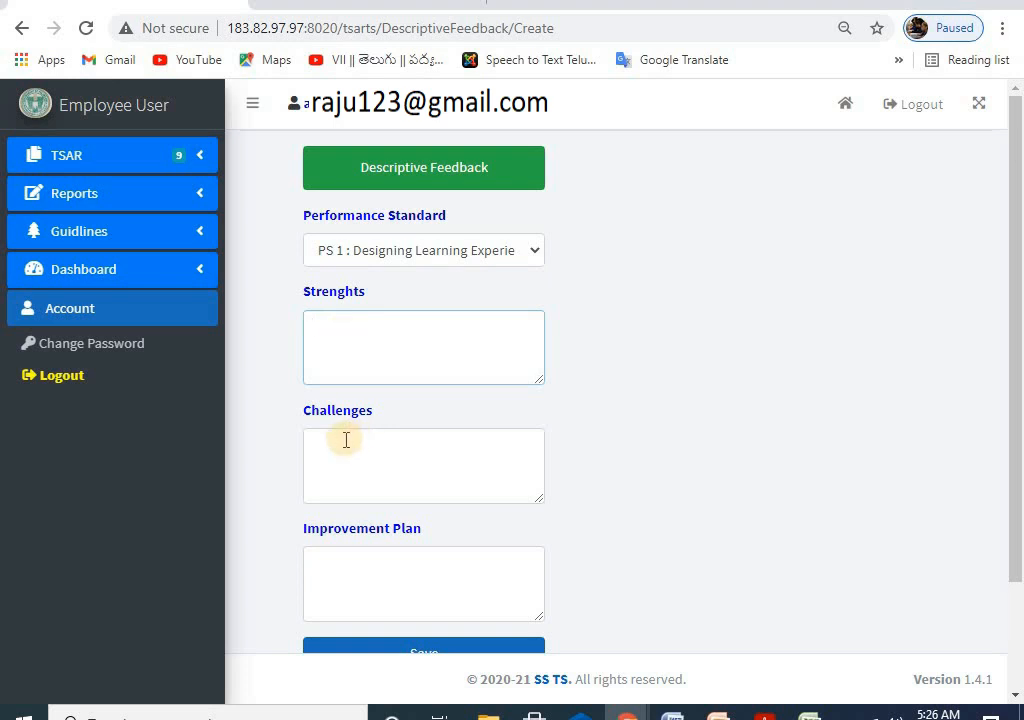
{"action": "left_click", "coordinate": [345, 440]}
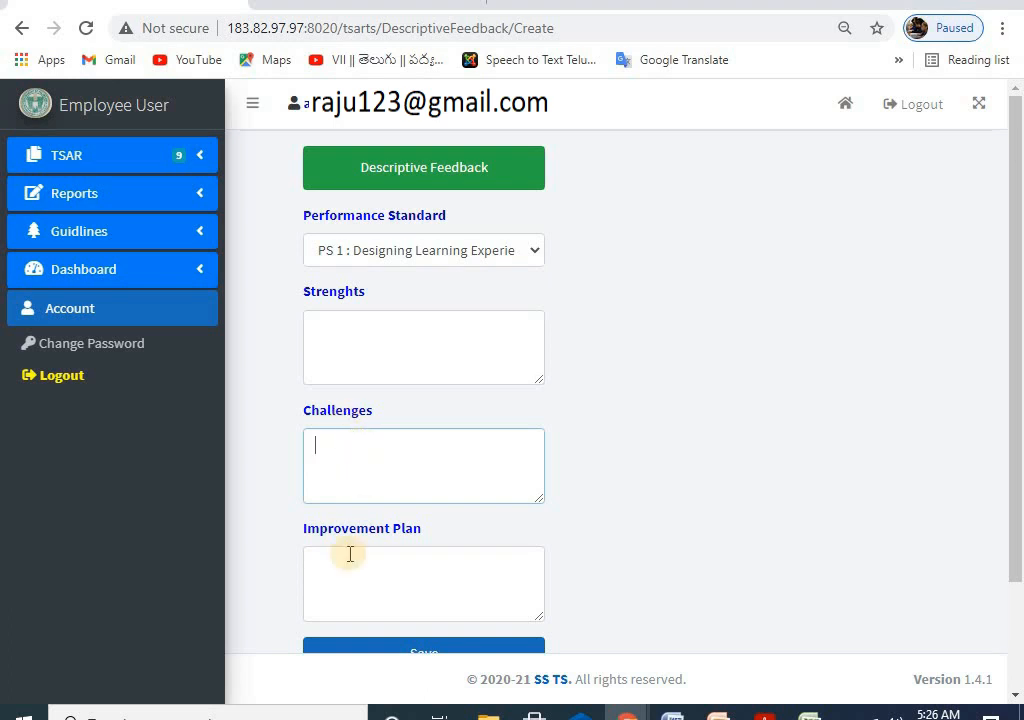
{"action": "left_click", "coordinate": [337, 572]}
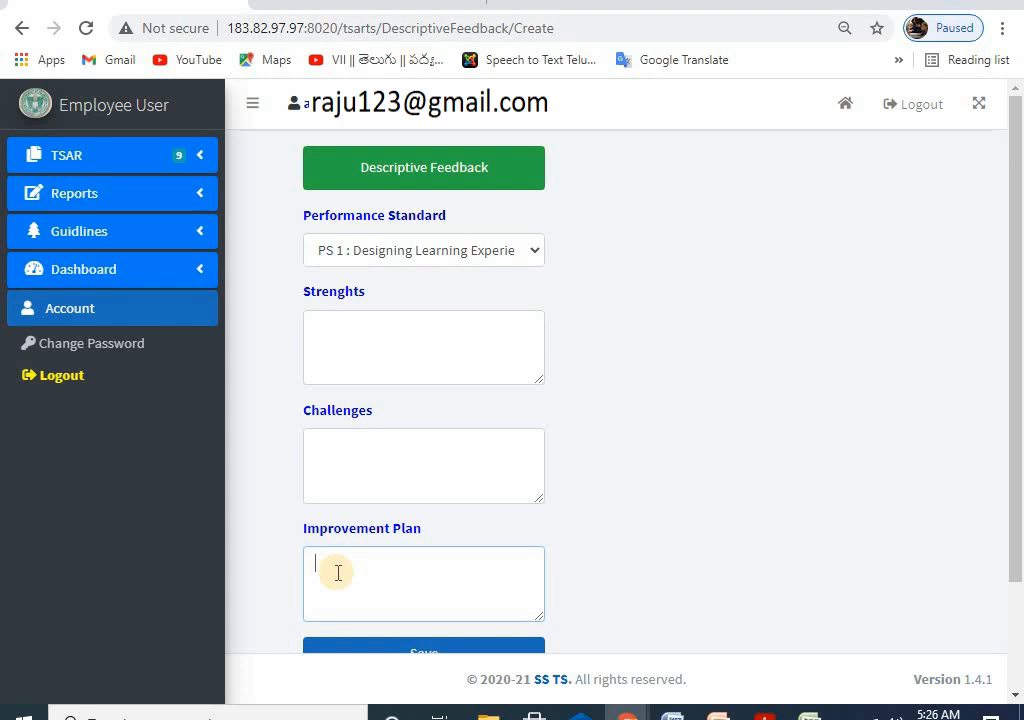
{"action": "scroll", "coordinate": [343, 544], "scroll_direction": "down", "scroll_amount": 2}
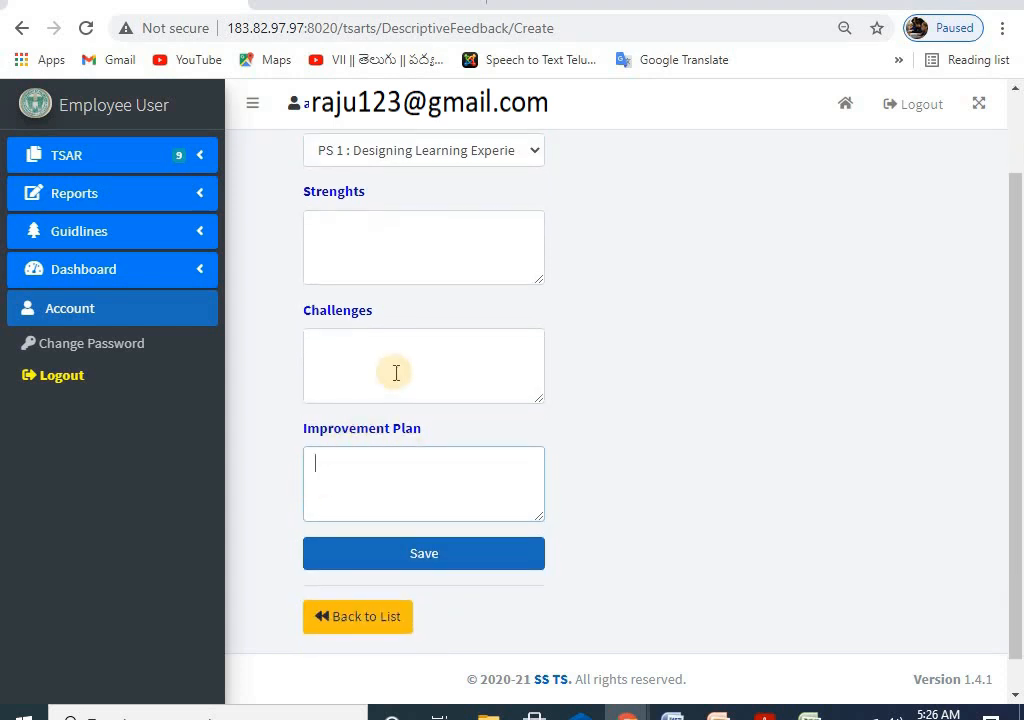
{"action": "scroll", "coordinate": [396, 372], "scroll_direction": "up", "scroll_amount": 2}
{"action": "scroll", "coordinate": [440, 610], "scroll_direction": "down", "scroll_amount": 2}
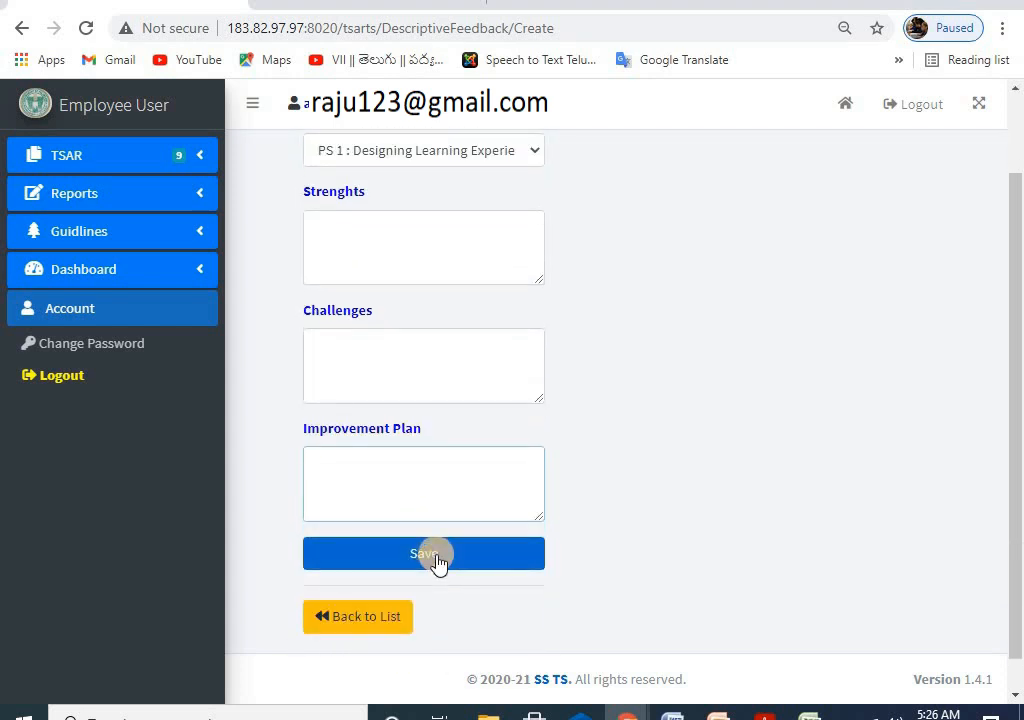
{"action": "scroll", "coordinate": [380, 265], "scroll_direction": "up", "scroll_amount": 2}
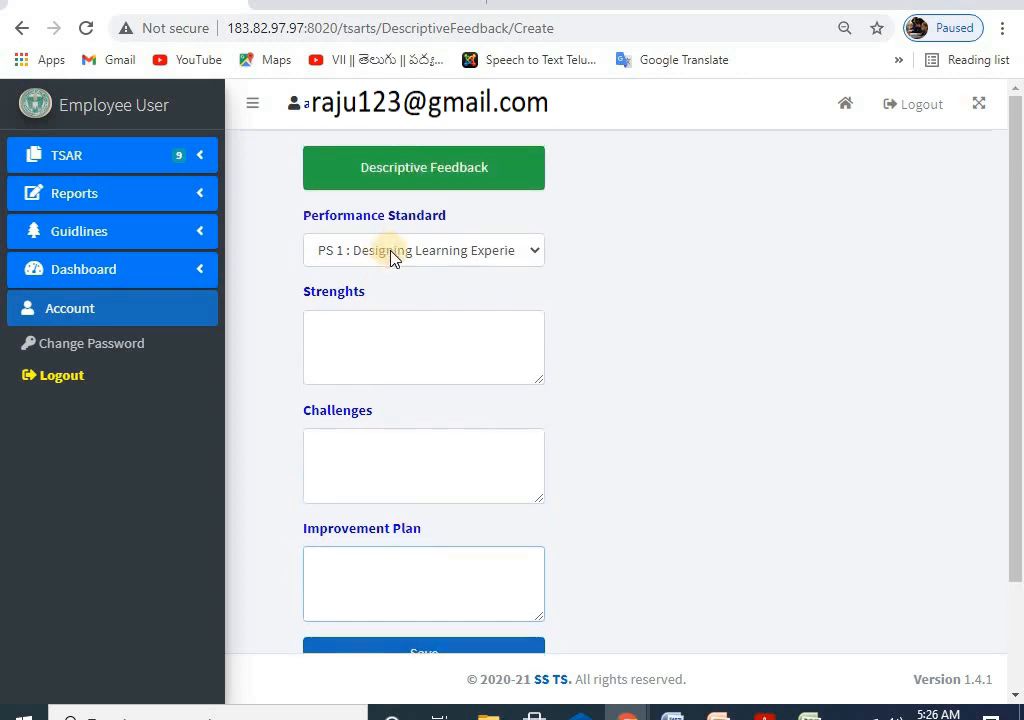
Step: Switch to PS 2: Knowledge and Understanding of Subject Matter and look over its feedback fields
{"action": "left_click", "coordinate": [420, 252]}
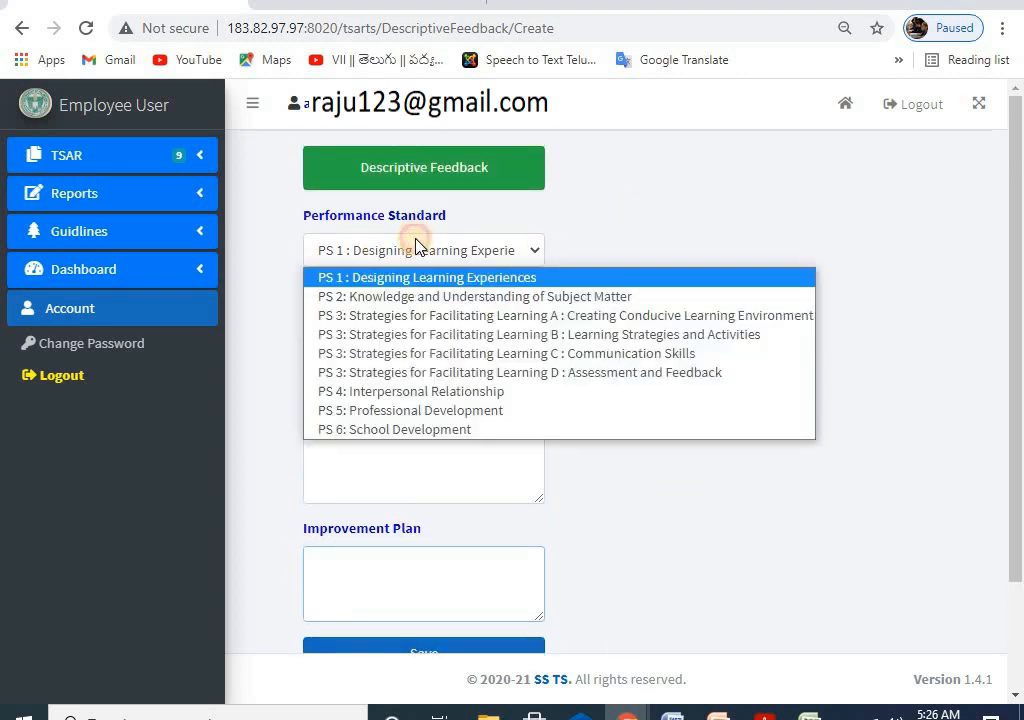
{"action": "left_click", "coordinate": [377, 299]}
{"action": "left_click", "coordinate": [378, 329]}
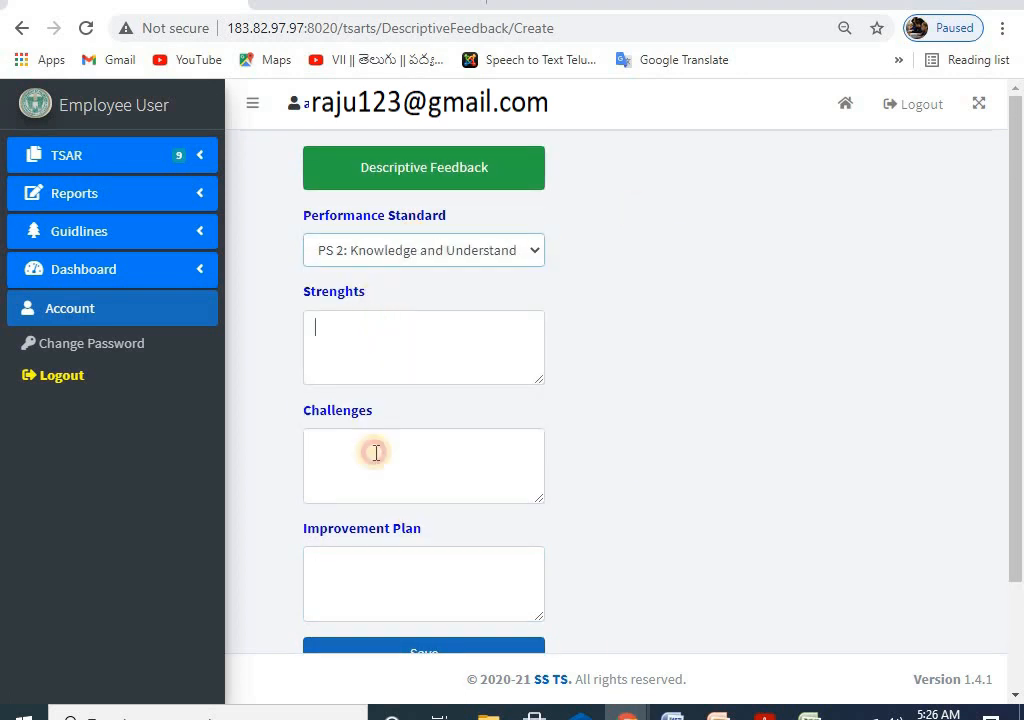
{"action": "left_click", "coordinate": [373, 450]}
{"action": "left_click", "coordinate": [408, 551]}
{"action": "scroll", "coordinate": [679, 471], "scroll_direction": "down", "scroll_amount": 2}
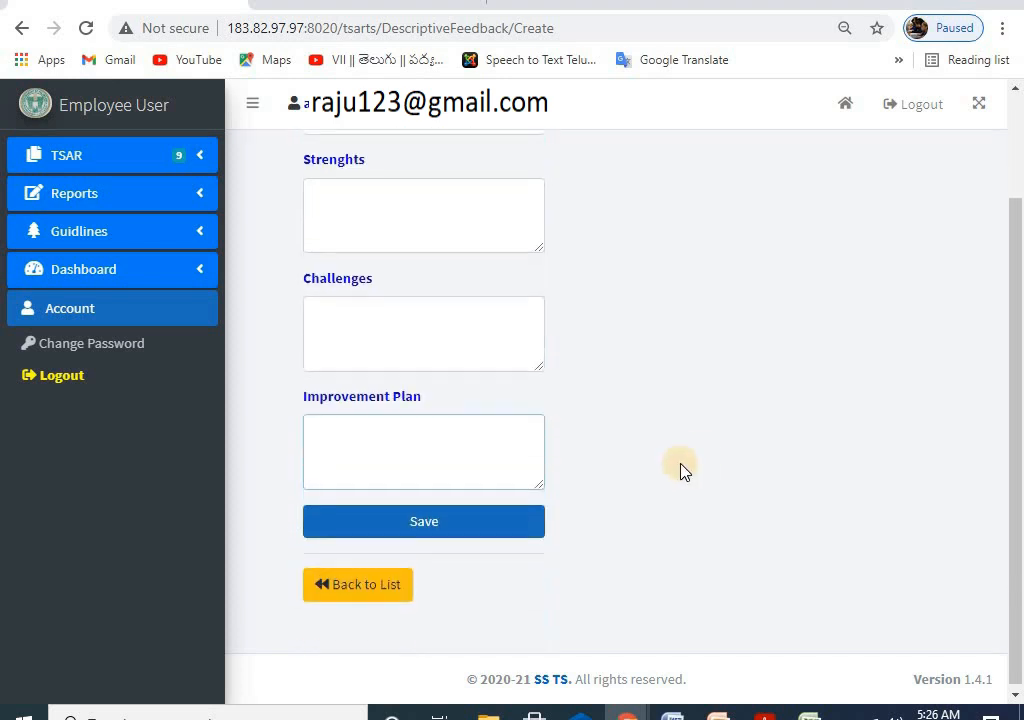
{"action": "scroll", "coordinate": [600, 360], "scroll_direction": "up", "scroll_amount": 2}
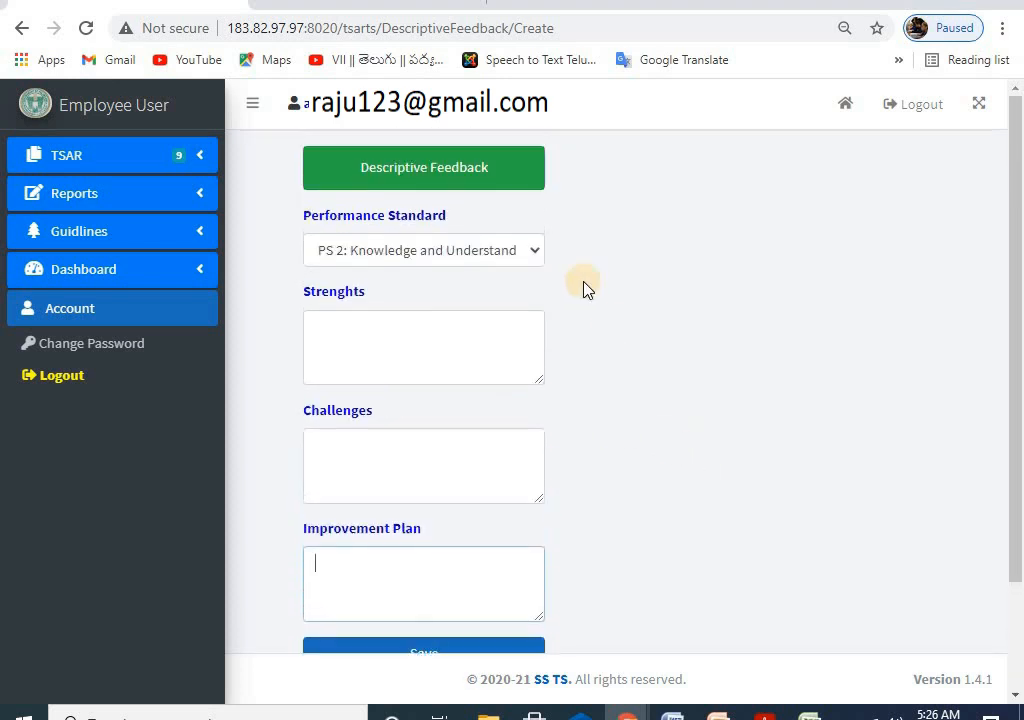
Step: Visit the Experience records page, then return to the Descriptive Feedback form
{"action": "left_click", "coordinate": [80, 157]}
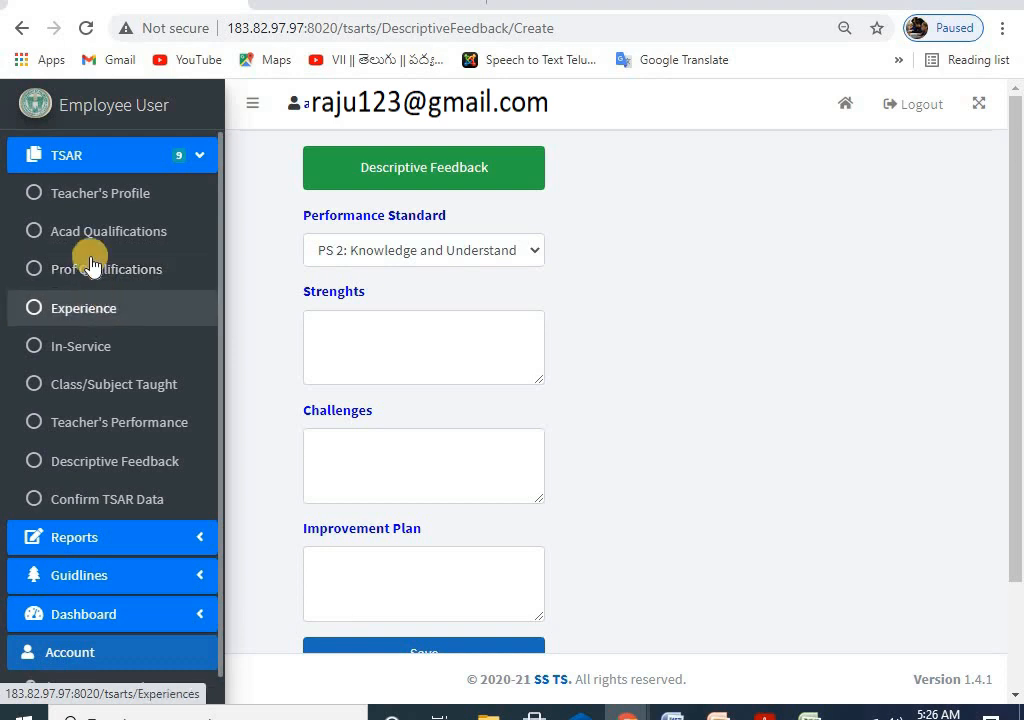
{"action": "left_click", "coordinate": [128, 316]}
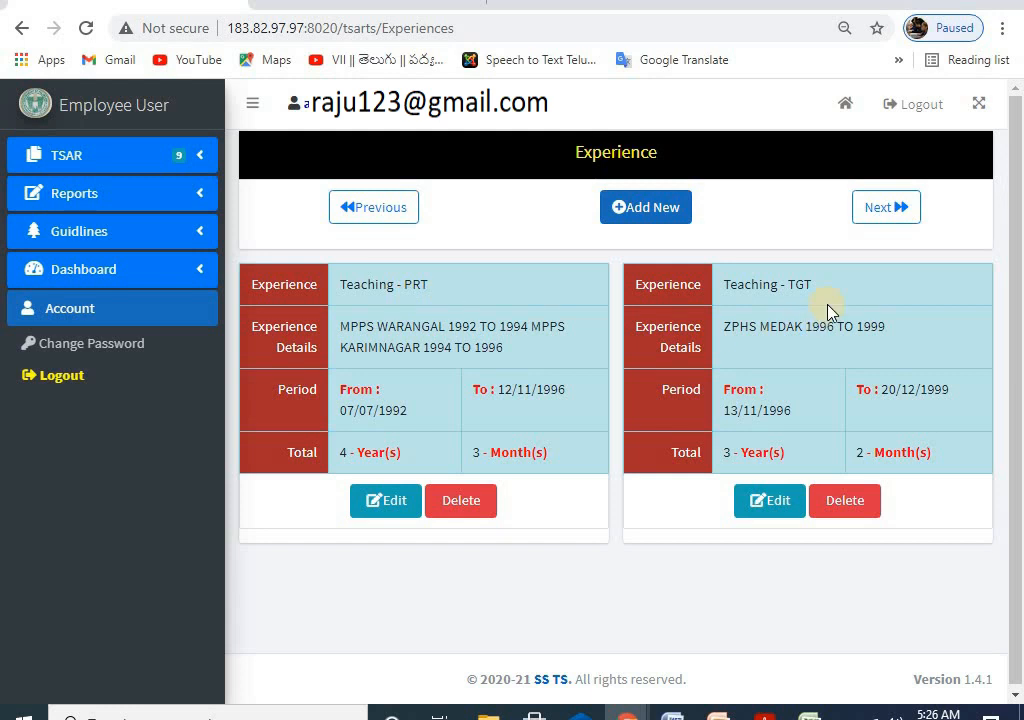
{"action": "left_click", "coordinate": [107, 195]}
{"action": "left_click", "coordinate": [116, 157]}
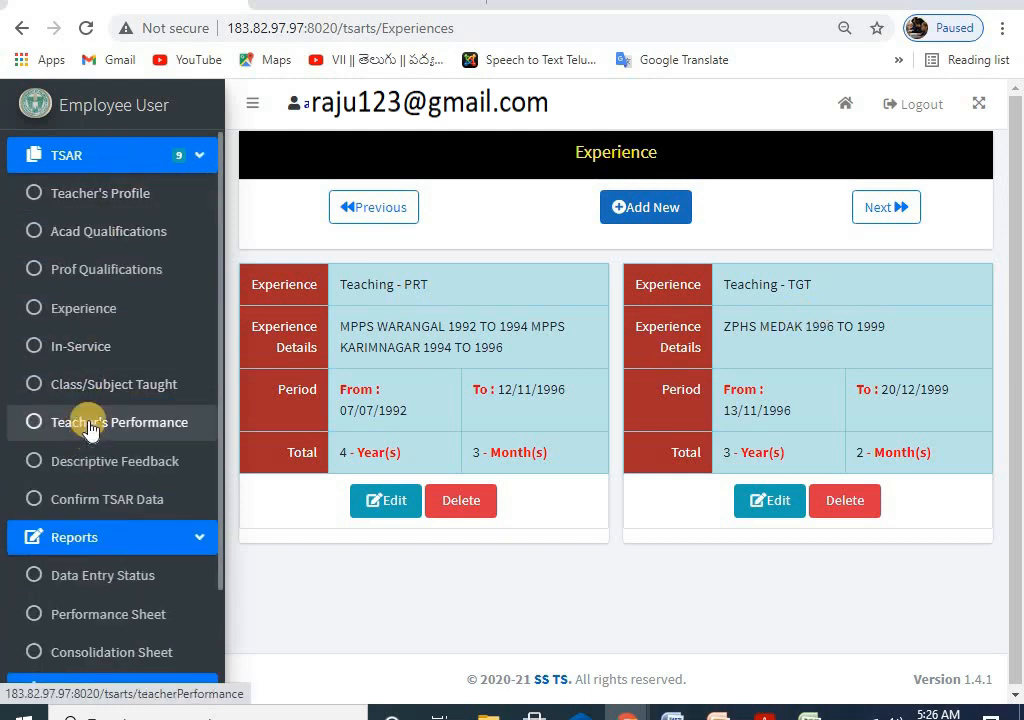
{"action": "left_click", "coordinate": [88, 458]}
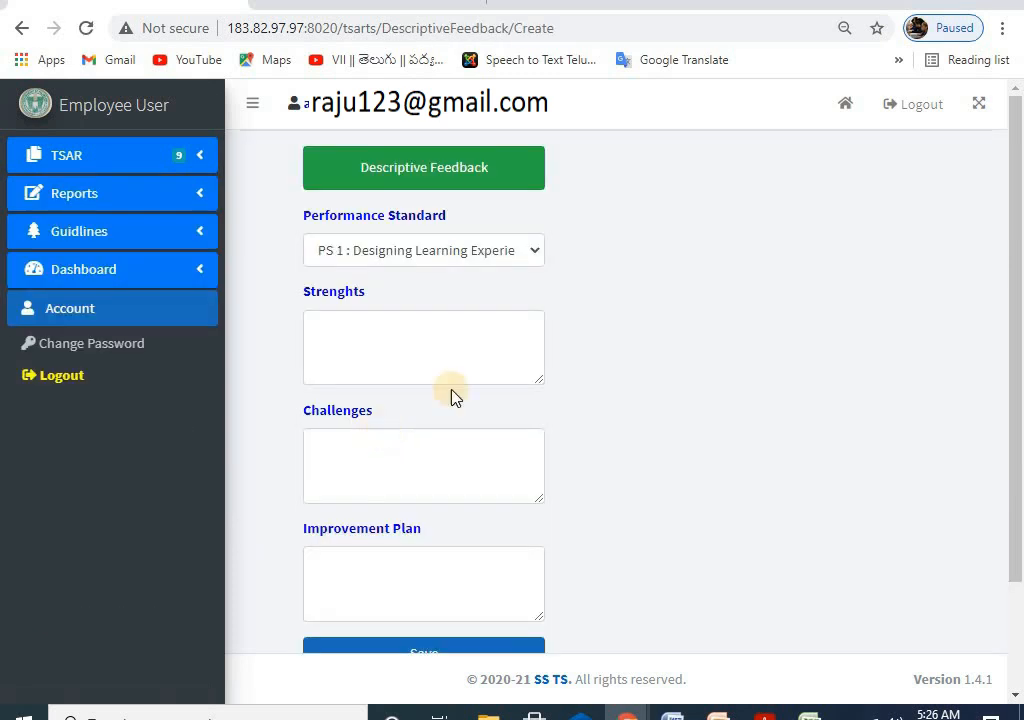
Step: Browse the Performance Standard list, keeping PS 1 first, then selecting PS 2
{"action": "left_click", "coordinate": [385, 252]}
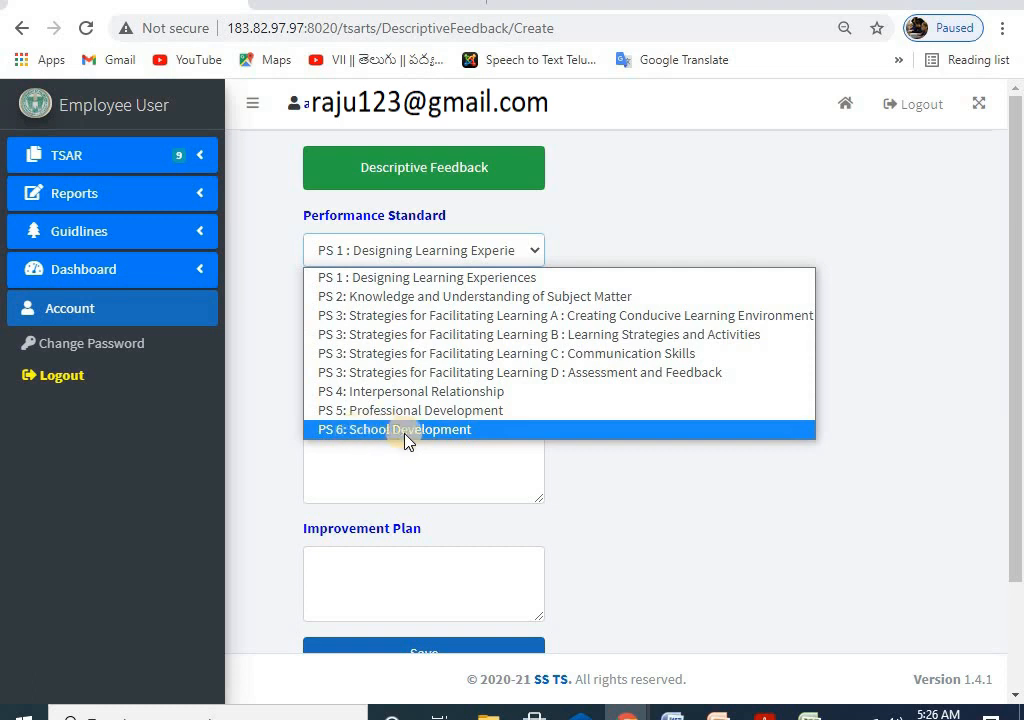
{"action": "left_click", "coordinate": [393, 464]}
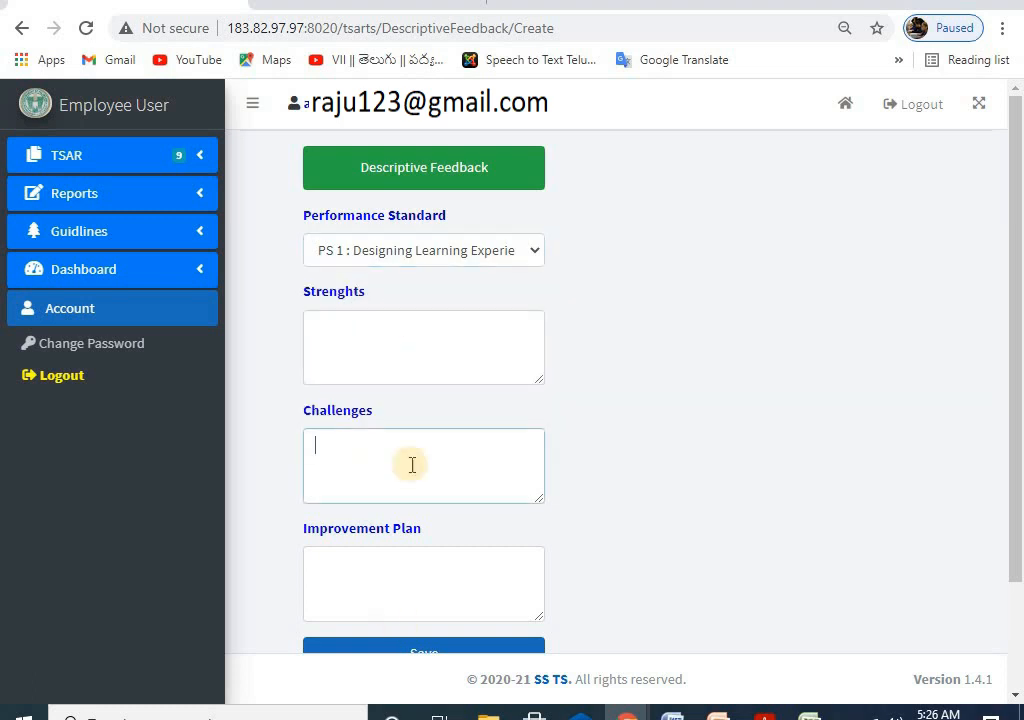
{"action": "left_click", "coordinate": [391, 252]}
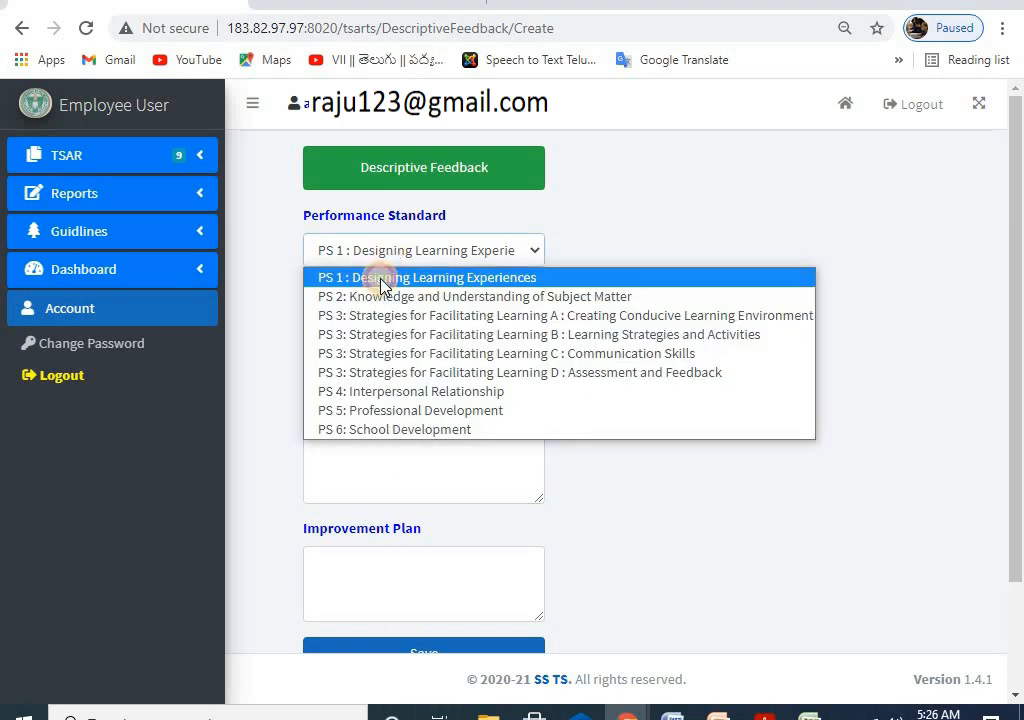
{"action": "left_click", "coordinate": [381, 277]}
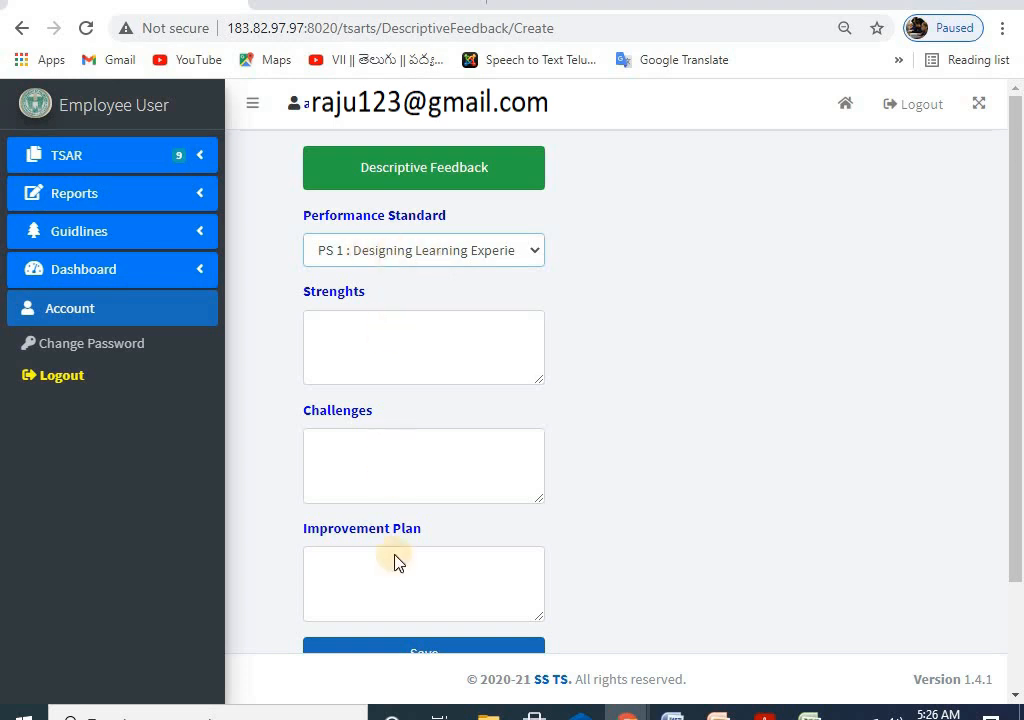
{"action": "scroll", "coordinate": [402, 400], "scroll_direction": "down", "scroll_amount": 1}
{"action": "scroll", "coordinate": [400, 550], "scroll_direction": "up", "scroll_amount": 1}
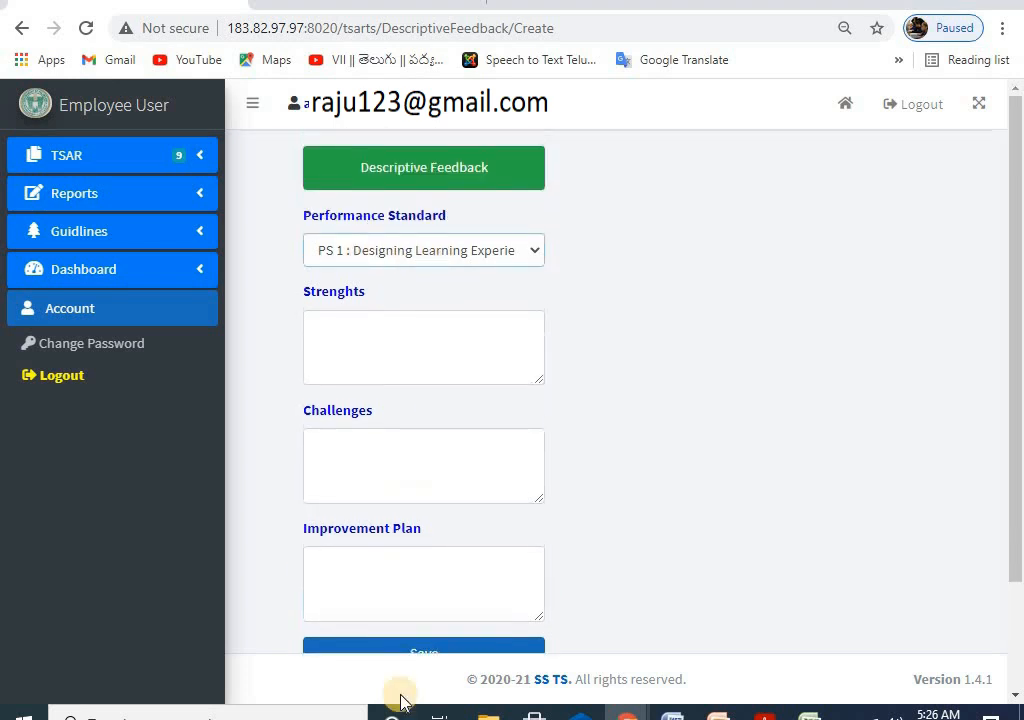
{"action": "left_click", "coordinate": [388, 256]}
{"action": "left_click", "coordinate": [372, 297]}
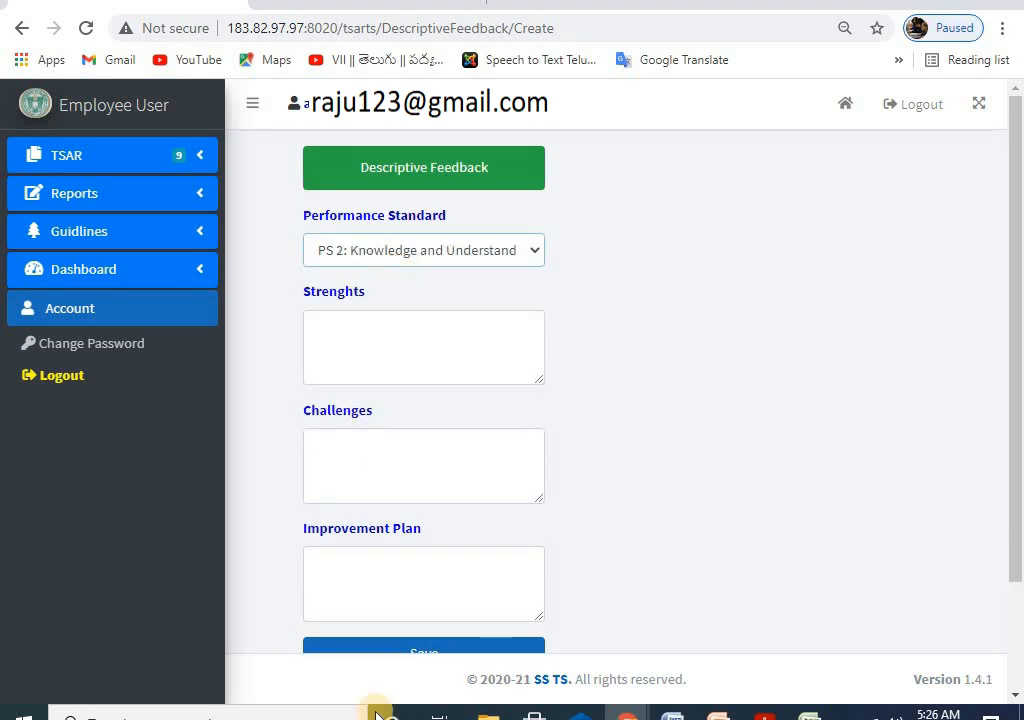
{"action": "left_click", "coordinate": [391, 251]}
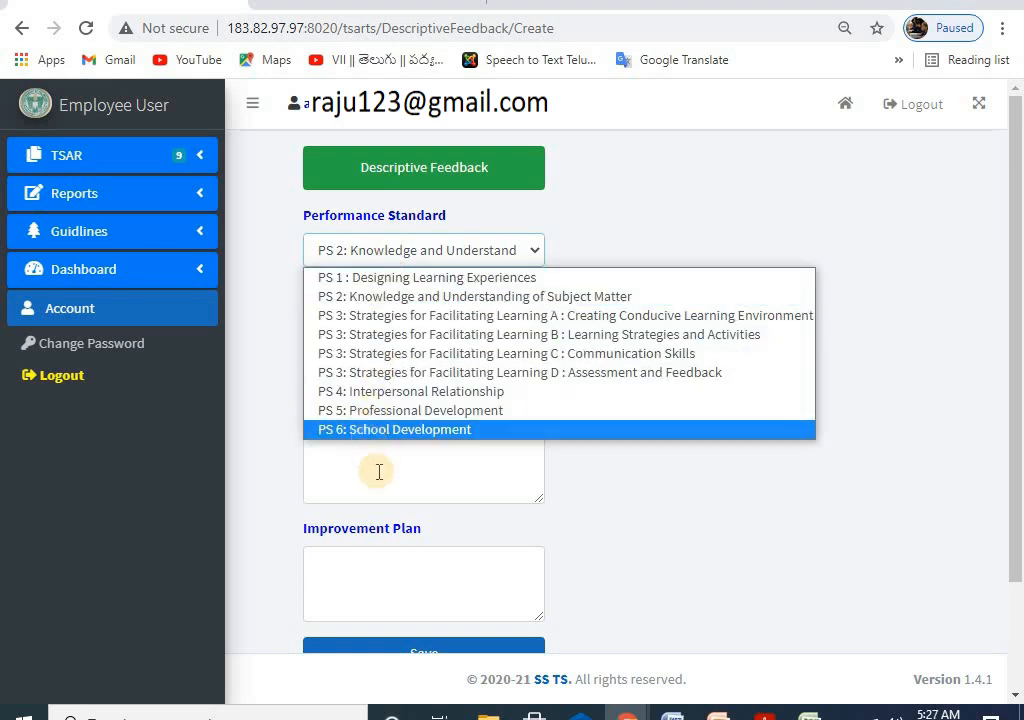
Step: Visit Prof Qualifications, return to Descriptive Feedback, then open the Confirm TSAR Data status page
{"action": "left_click", "coordinate": [80, 155]}
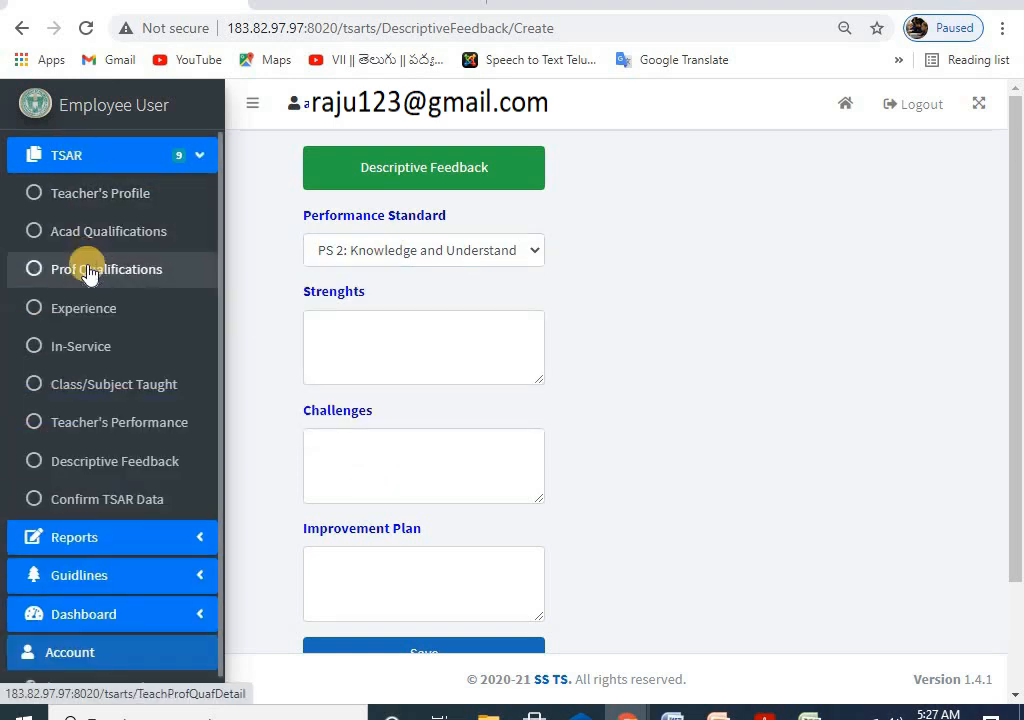
{"action": "left_click", "coordinate": [87, 268]}
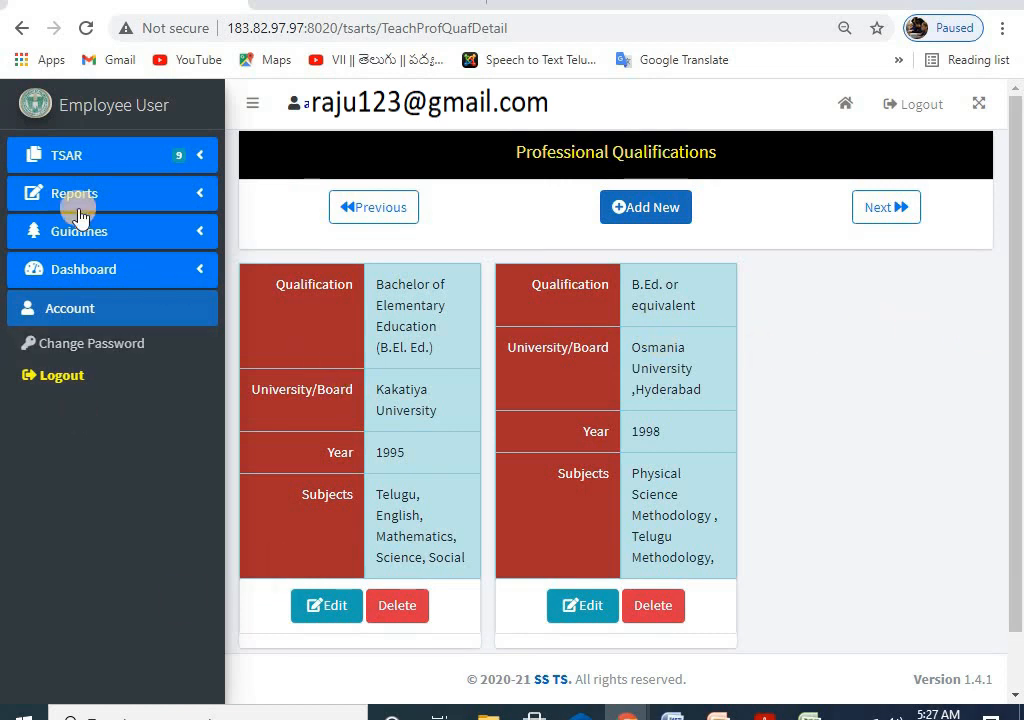
{"action": "left_click", "coordinate": [86, 163]}
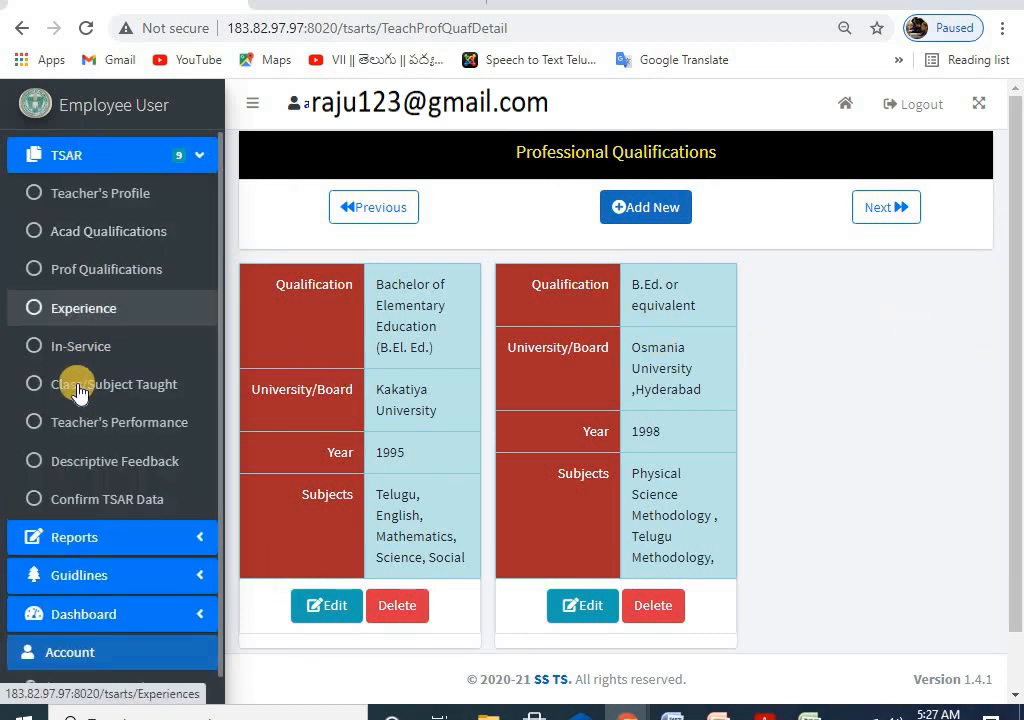
{"action": "left_click", "coordinate": [120, 463]}
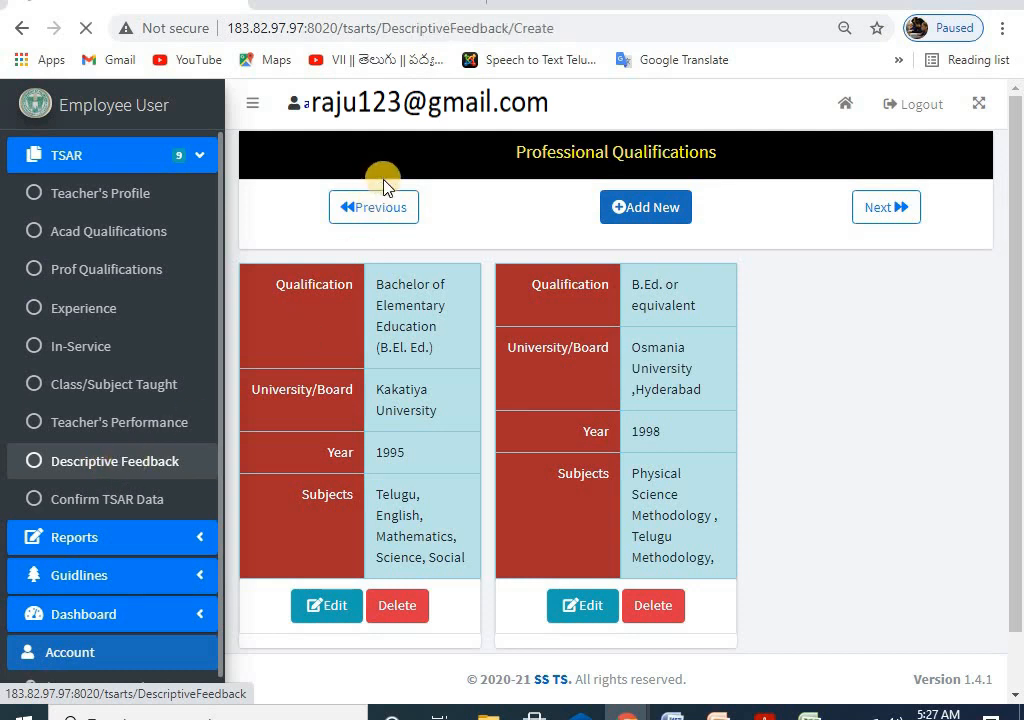
{"action": "left_click", "coordinate": [68, 159]}
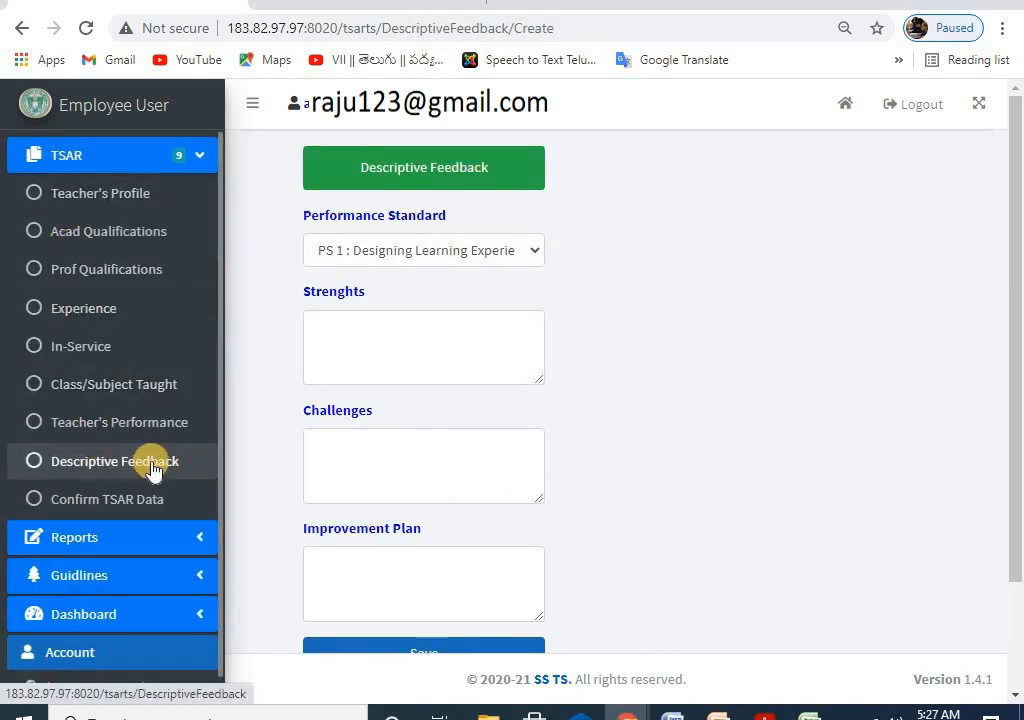
{"action": "left_click", "coordinate": [72, 500]}
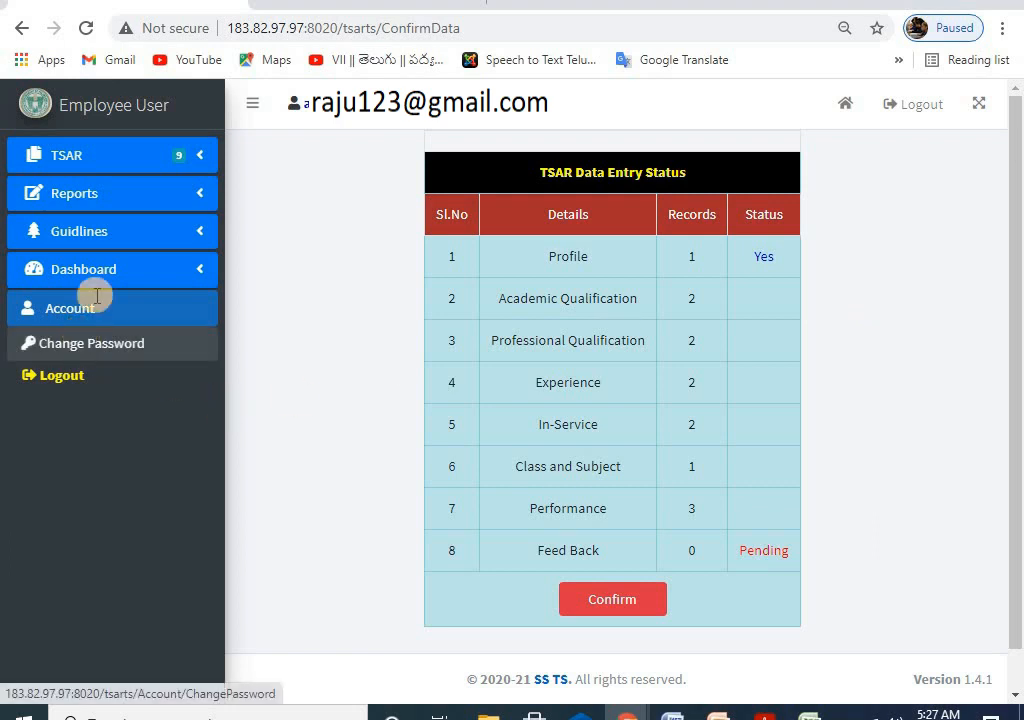
Step: Review the record counts in the status table and expand the TSAR and Reports menus
{"action": "left_click", "coordinate": [76, 150]}
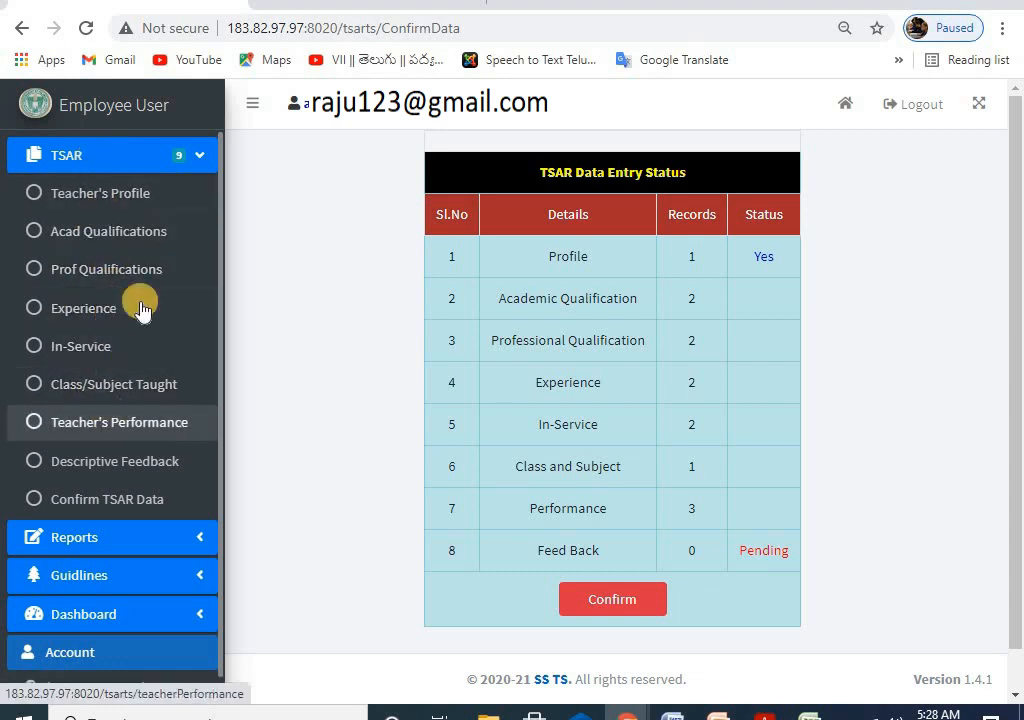
{"action": "scroll", "coordinate": [140, 405], "scroll_direction": "down", "scroll_amount": 1}
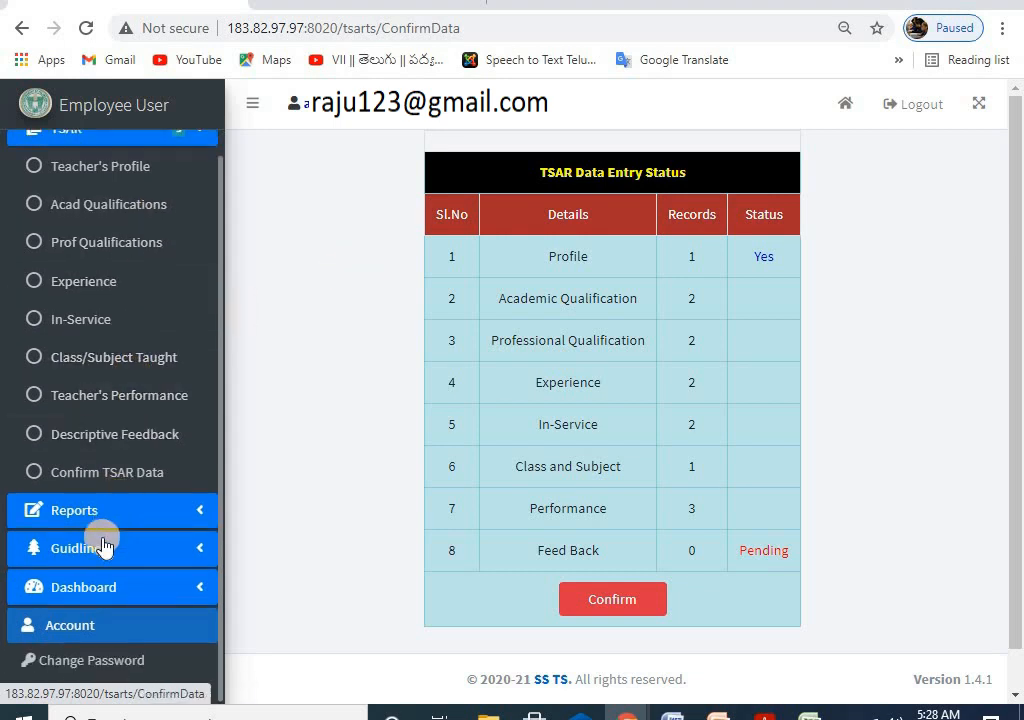
{"action": "left_click", "coordinate": [88, 513]}
{"action": "scroll", "coordinate": [135, 445], "scroll_direction": "down", "scroll_amount": 2}
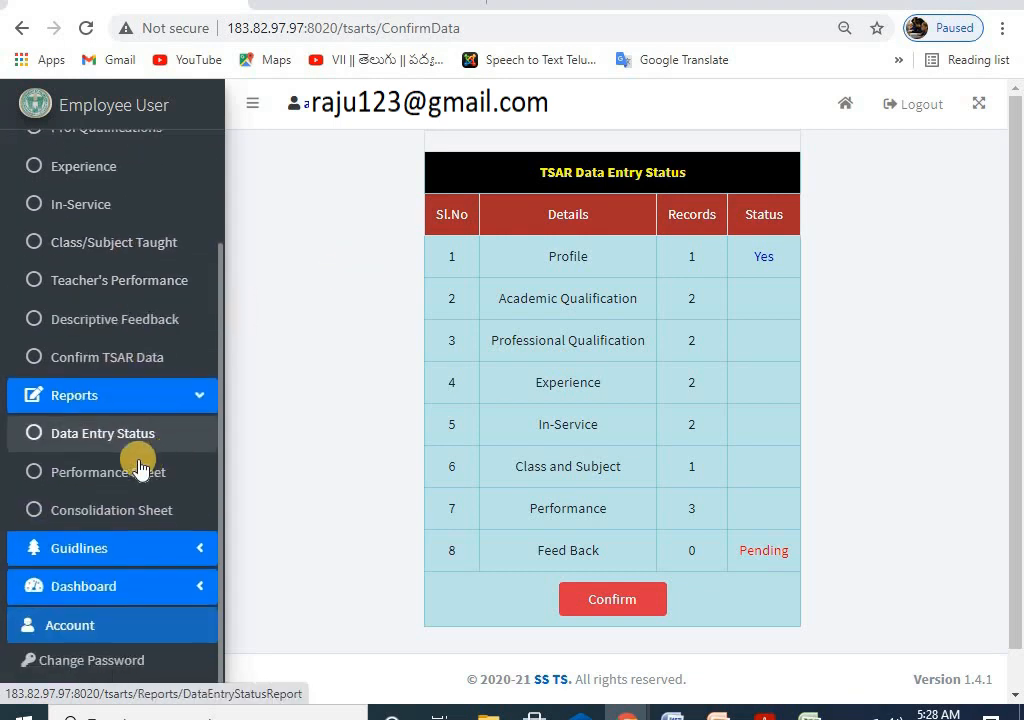
Step: View the Data Entry Status report, then the Performance Sheet report
{"action": "left_click", "coordinate": [70, 440]}
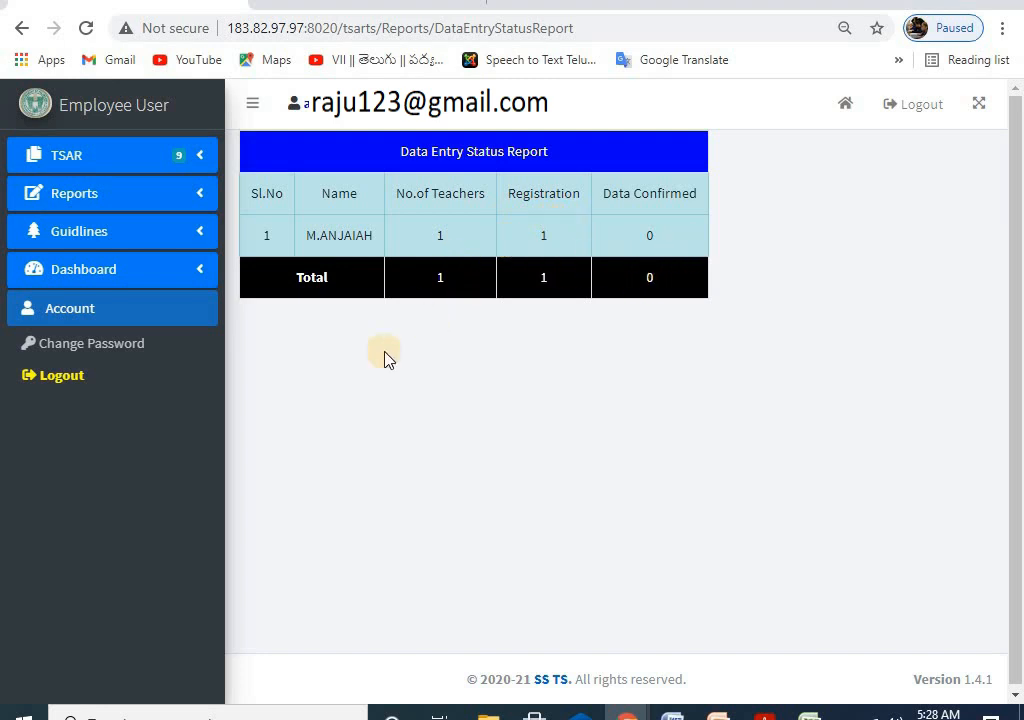
{"action": "left_click", "coordinate": [83, 196]}
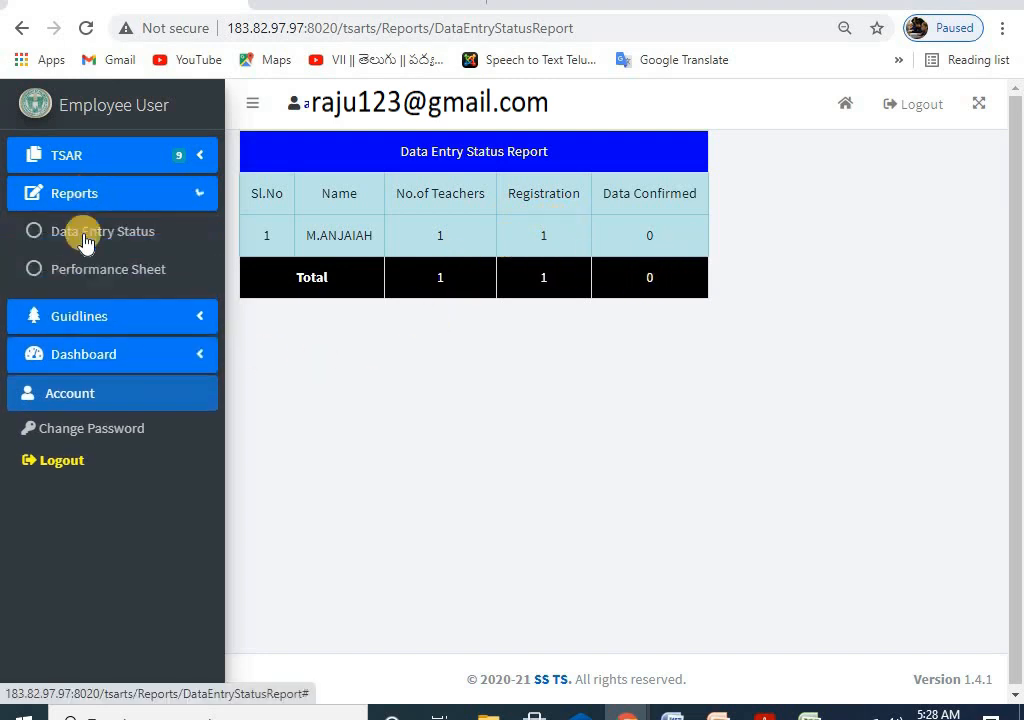
{"action": "left_click", "coordinate": [73, 274]}
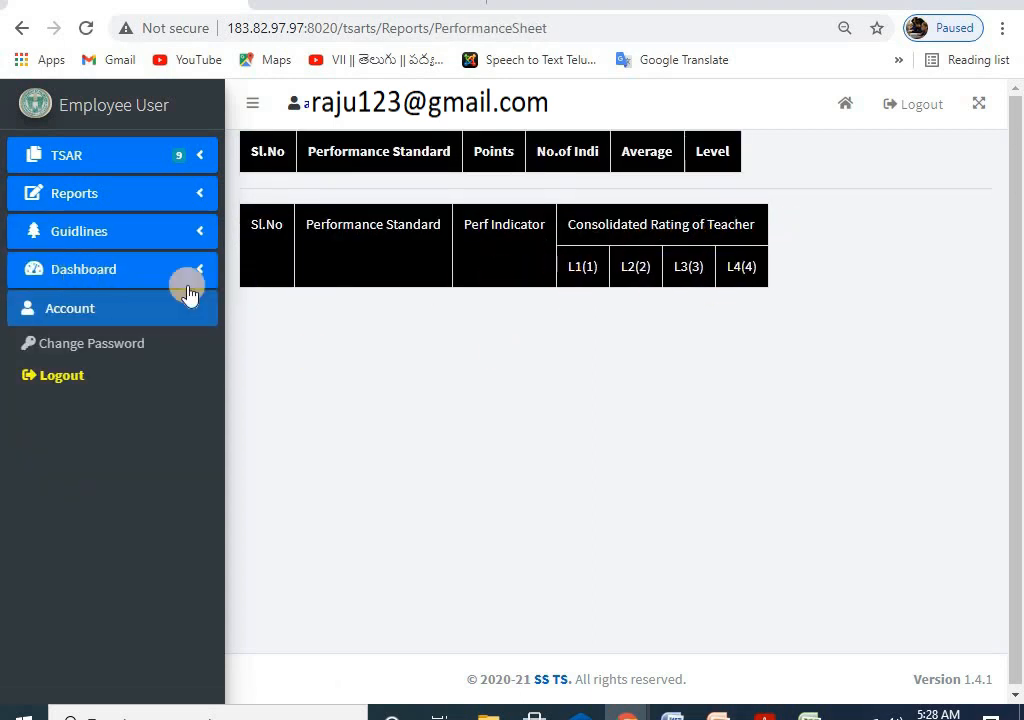
Step: Open the Consolidation Sheet report and check the Academic Year options without choosing one
{"action": "left_click", "coordinate": [95, 197]}
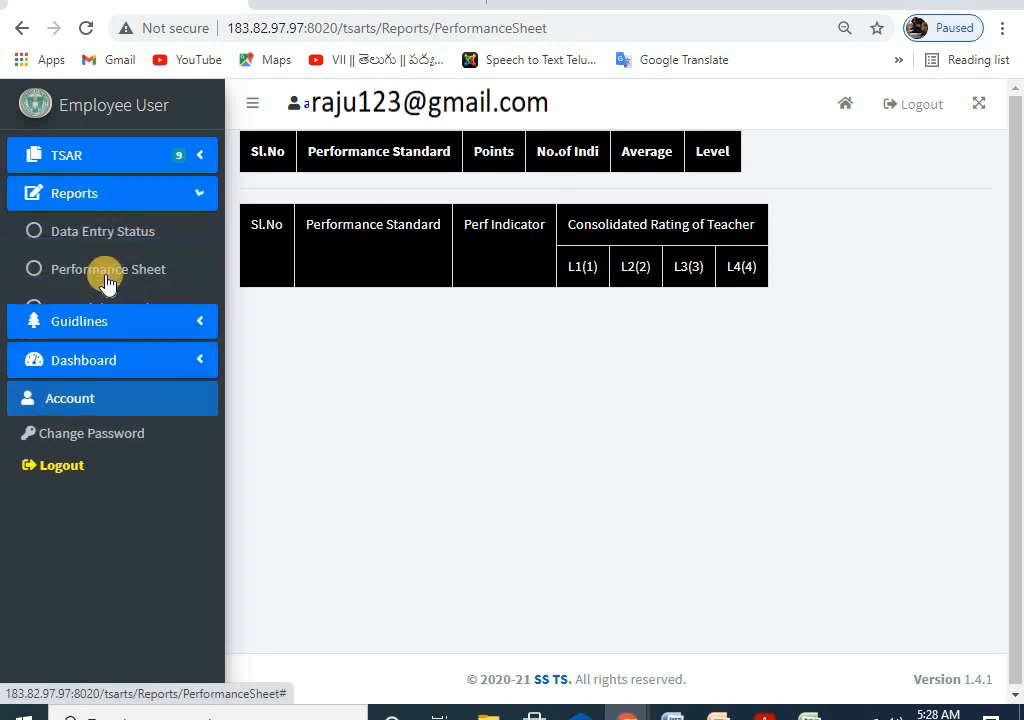
{"action": "left_click", "coordinate": [117, 309]}
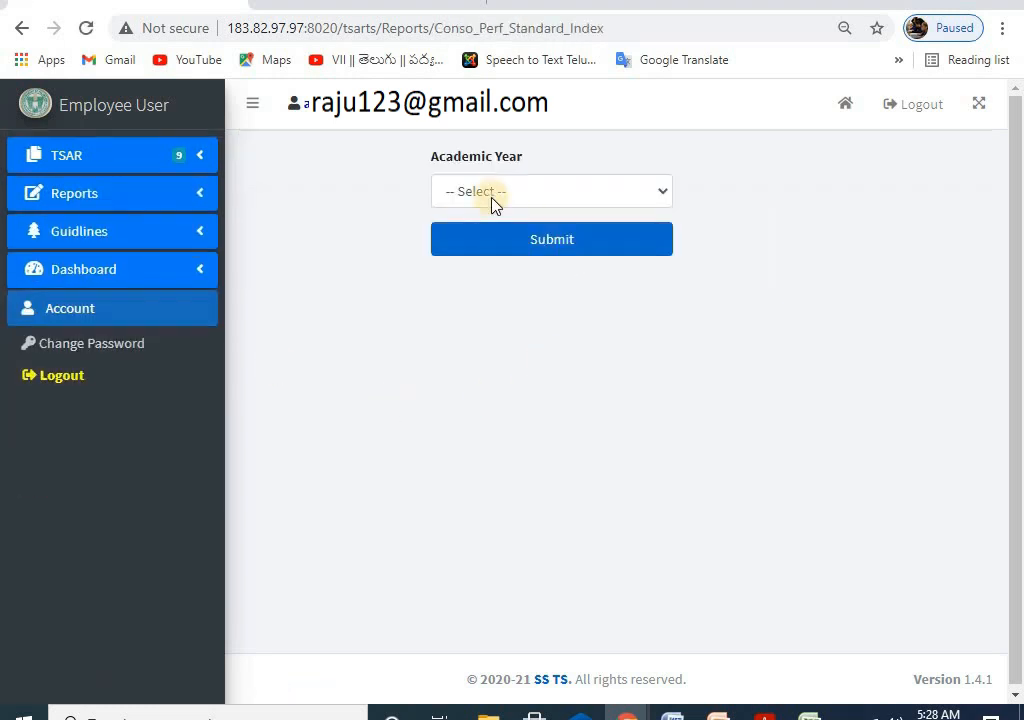
{"action": "left_click", "coordinate": [493, 196]}
{"action": "left_click", "coordinate": [358, 208]}
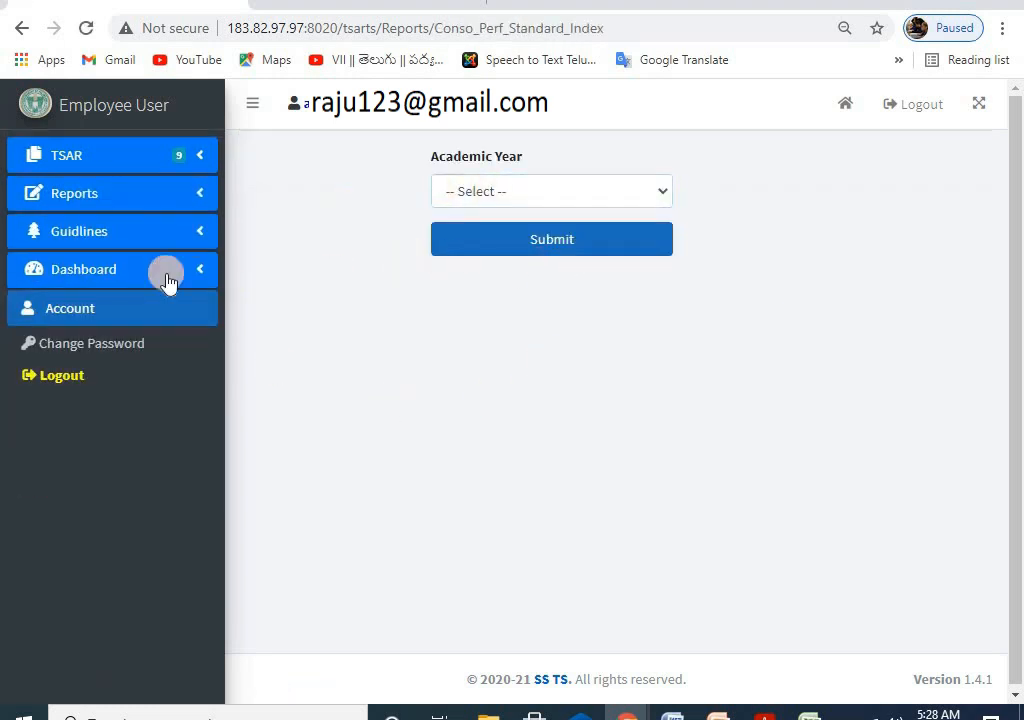
{"action": "left_click", "coordinate": [90, 155]}
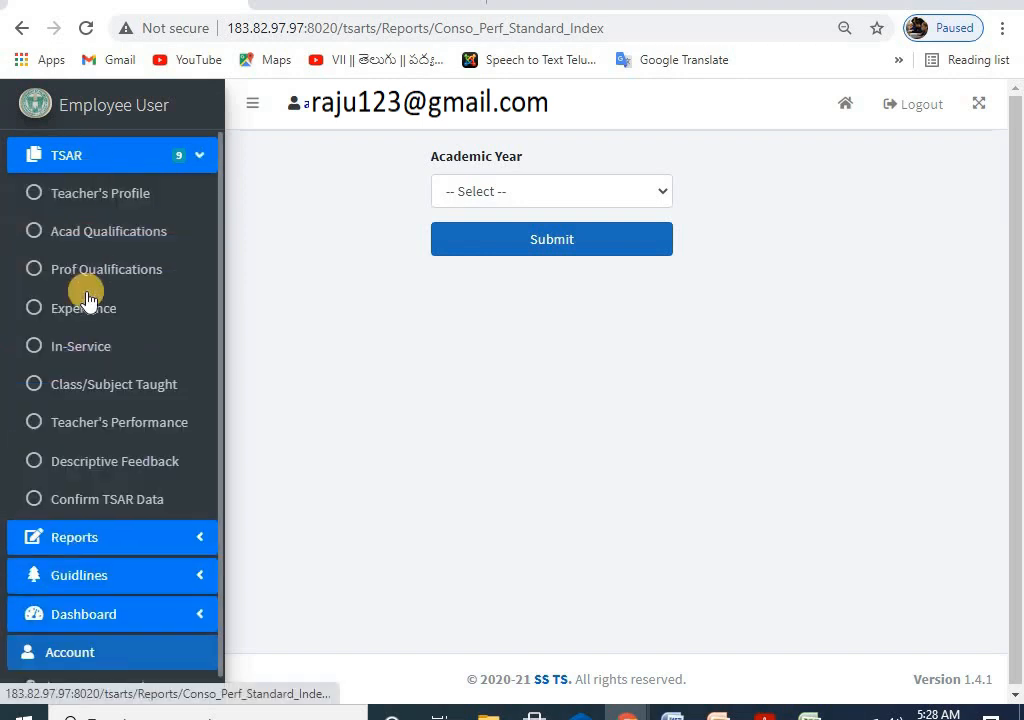
{"action": "scroll", "coordinate": [113, 319], "scroll_direction": "down", "scroll_amount": 1}
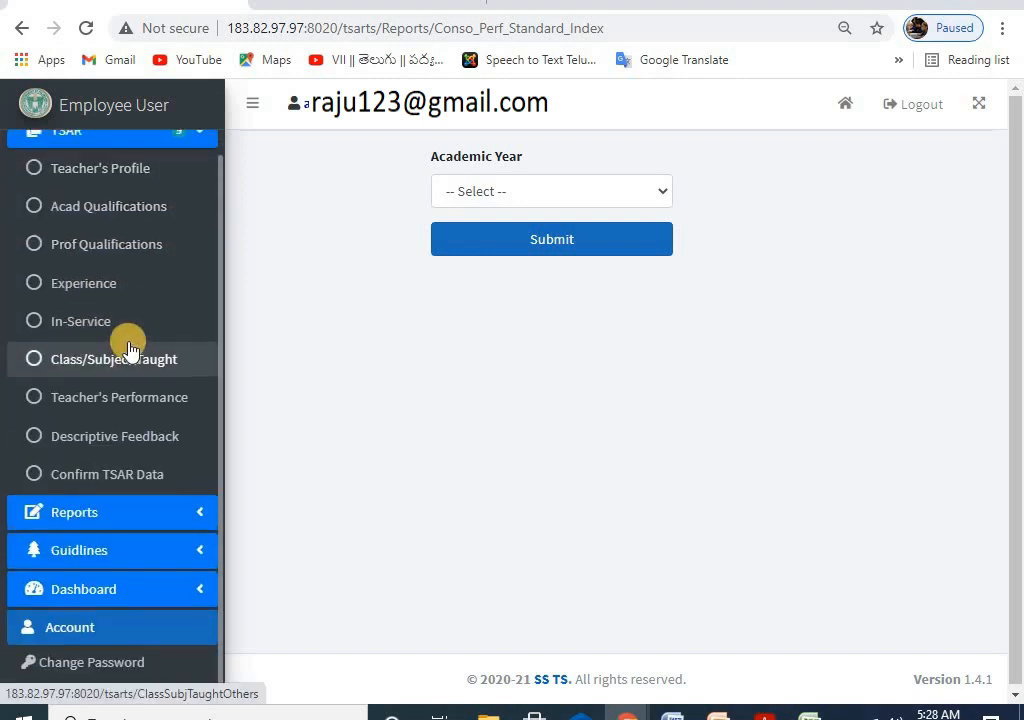
{"action": "scroll", "coordinate": [130, 347], "scroll_direction": "up", "scroll_amount": 1}
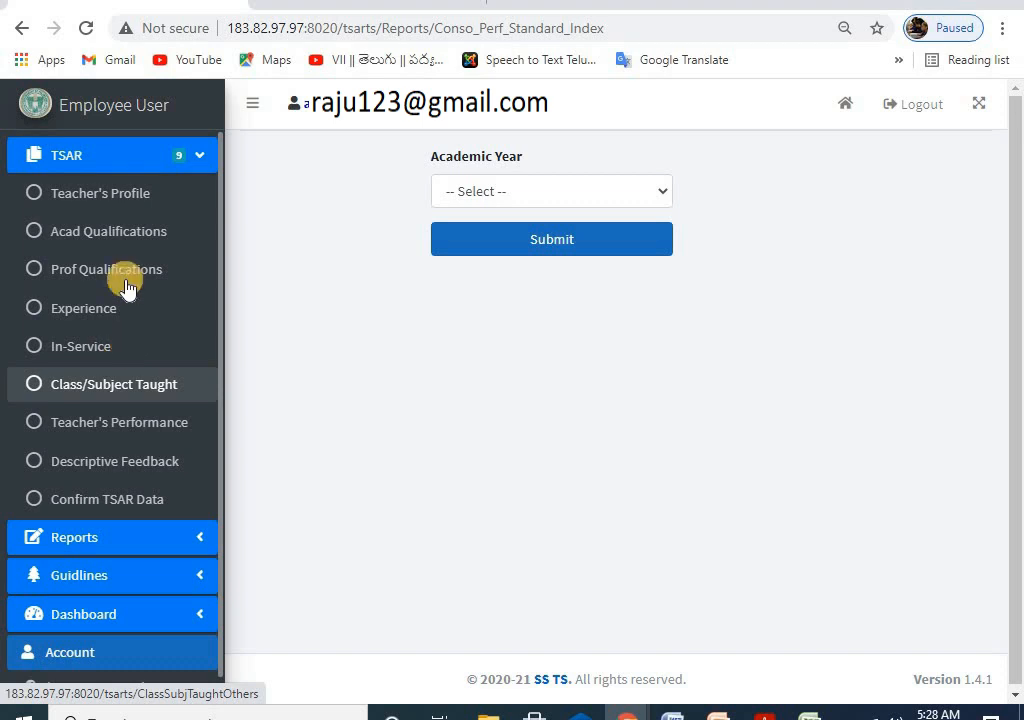
Step: View the Teacher's Profile, then the Academic Qualifications records from 1989 and 1990
{"action": "left_click", "coordinate": [114, 192]}
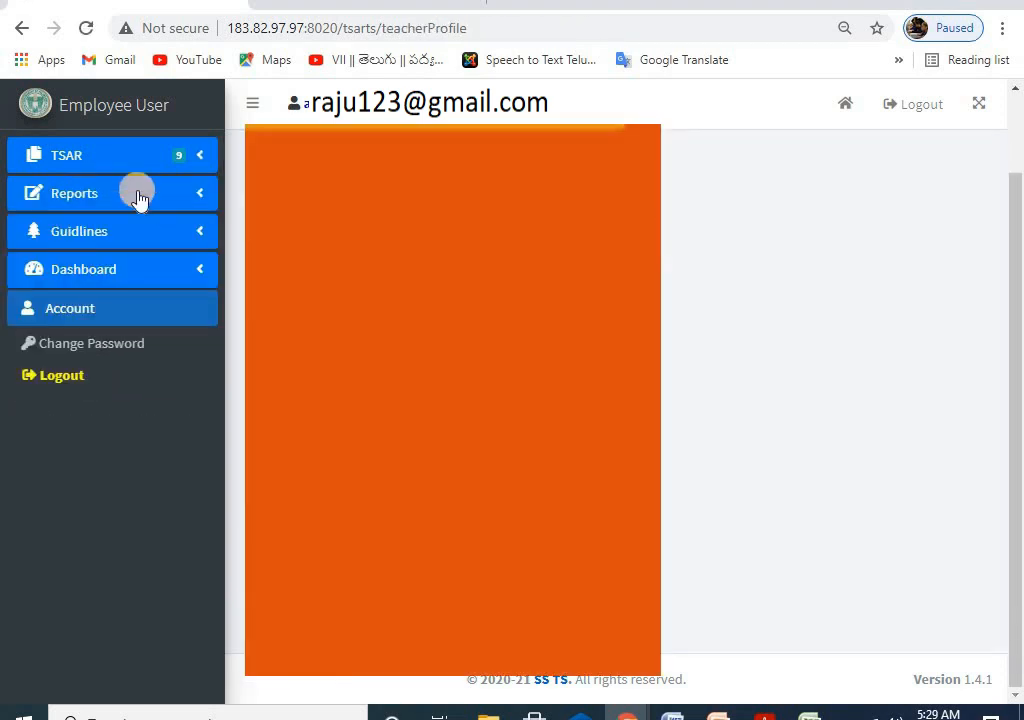
{"action": "left_click", "coordinate": [82, 157]}
{"action": "left_click", "coordinate": [82, 231]}
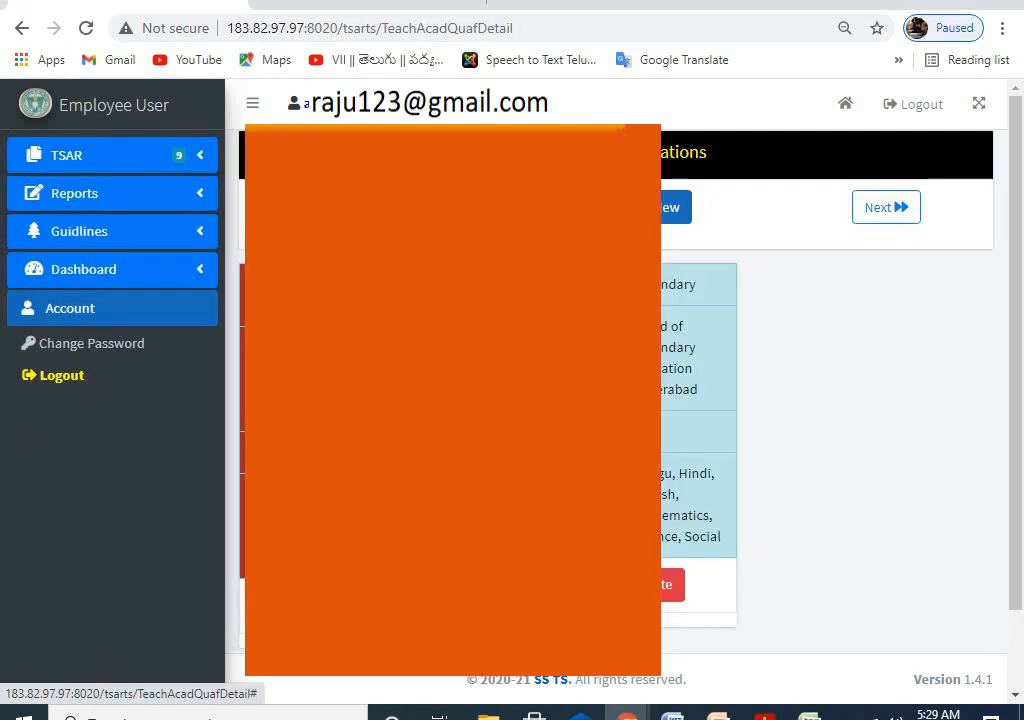
{"action": "scroll", "coordinate": [615, 400], "scroll_direction": "down", "scroll_amount": 1}
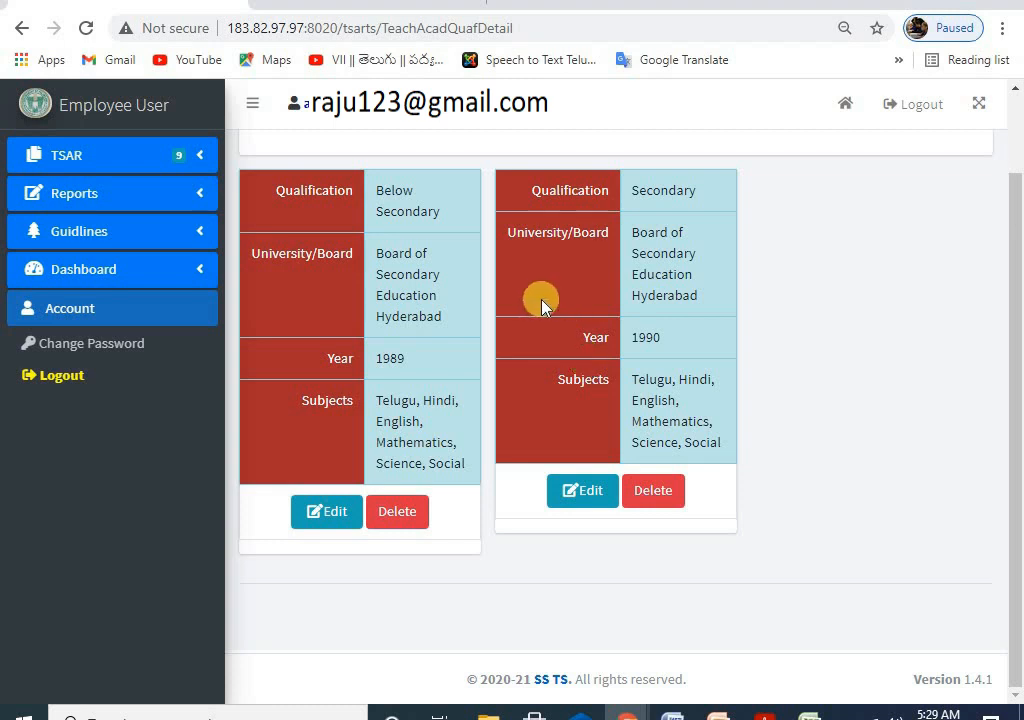
{"action": "scroll", "coordinate": [119, 440], "scroll_direction": "up", "scroll_amount": 1}
{"action": "left_click", "coordinate": [84, 157]}
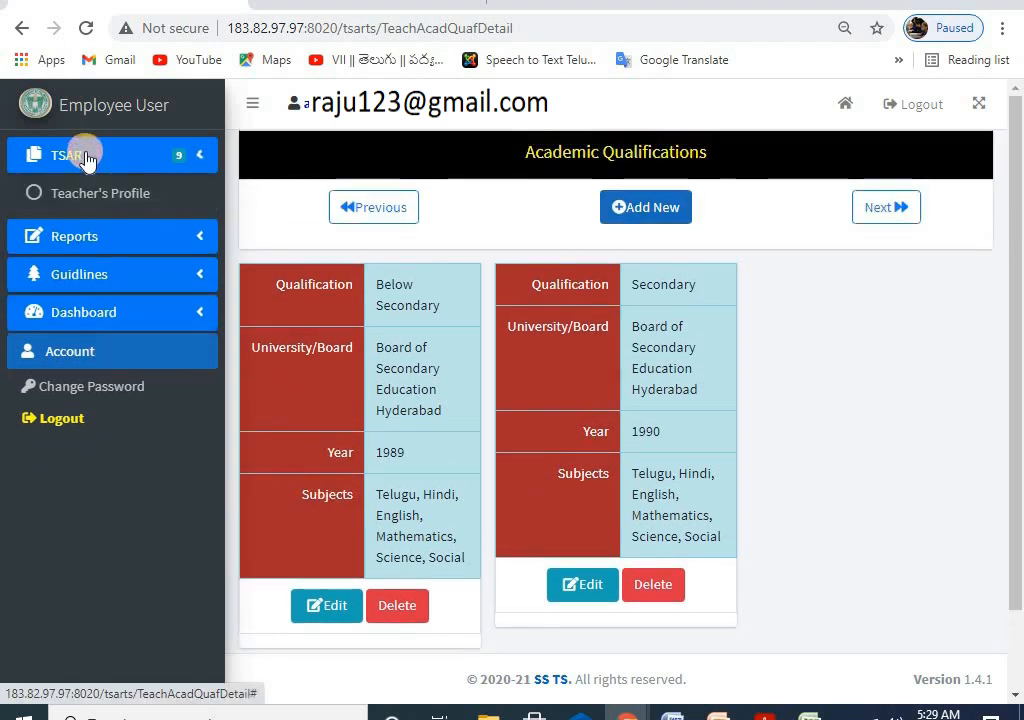